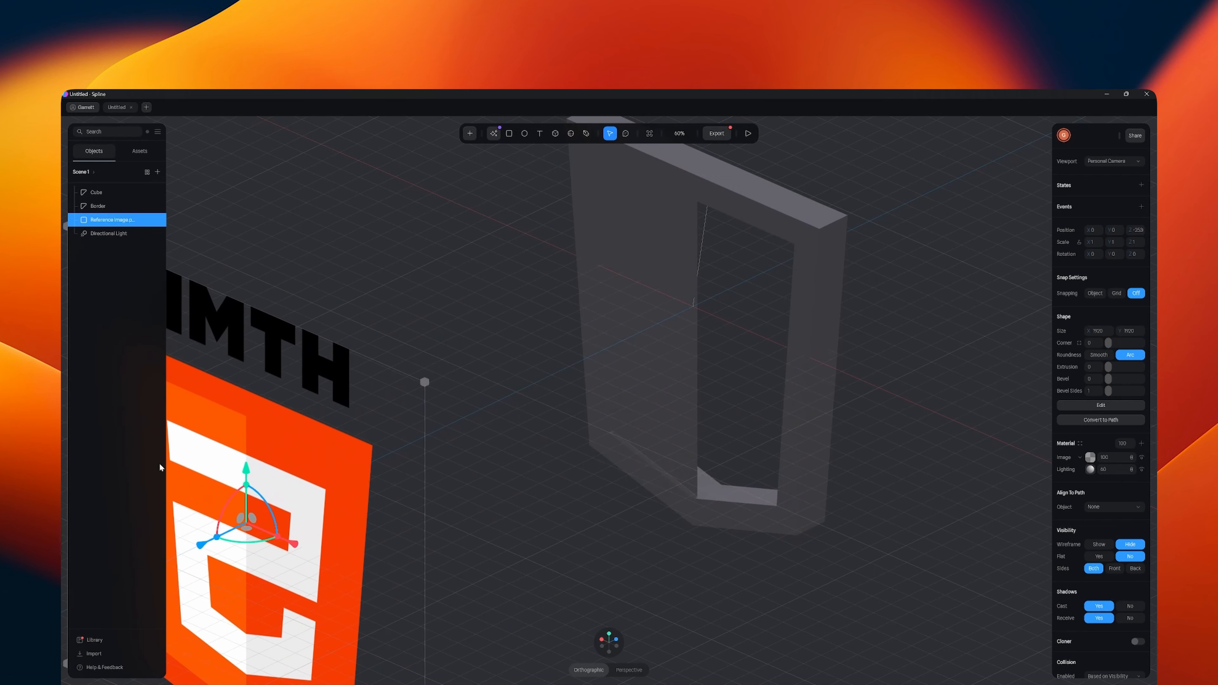
- Move the right-half panel along its depth axis so it sits just inside the border frame
middle_drag(851, 414, 814, 452)
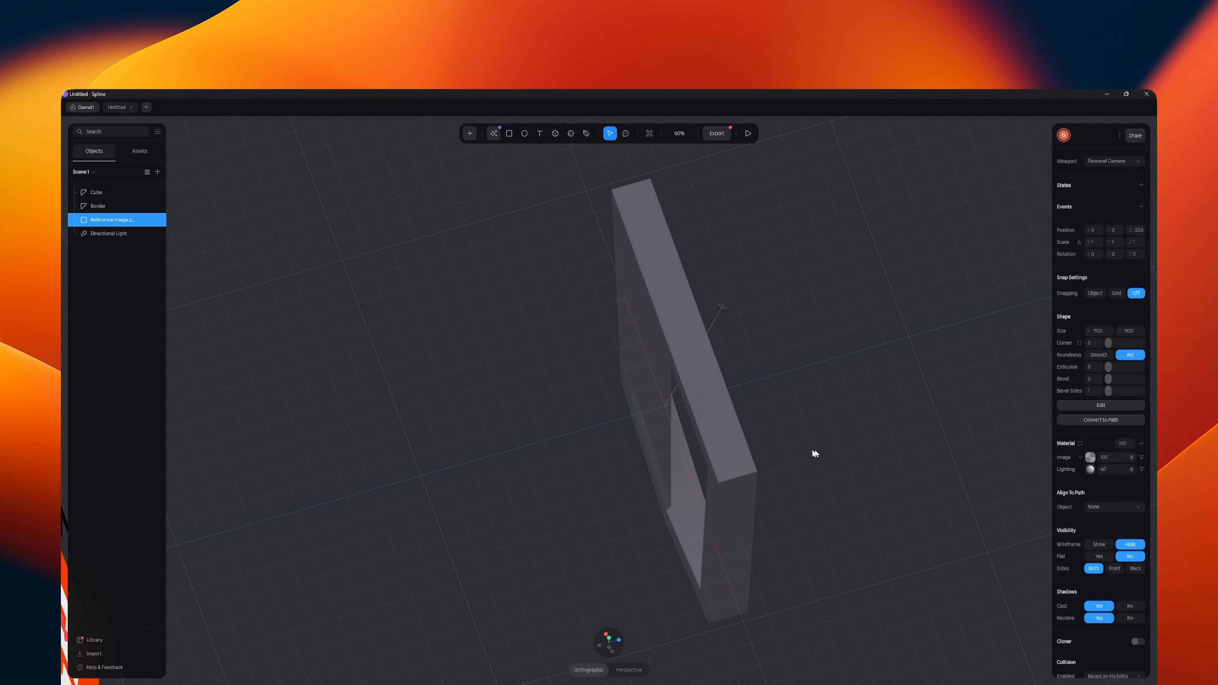
click(660, 447)
drag(623, 384, 621, 385)
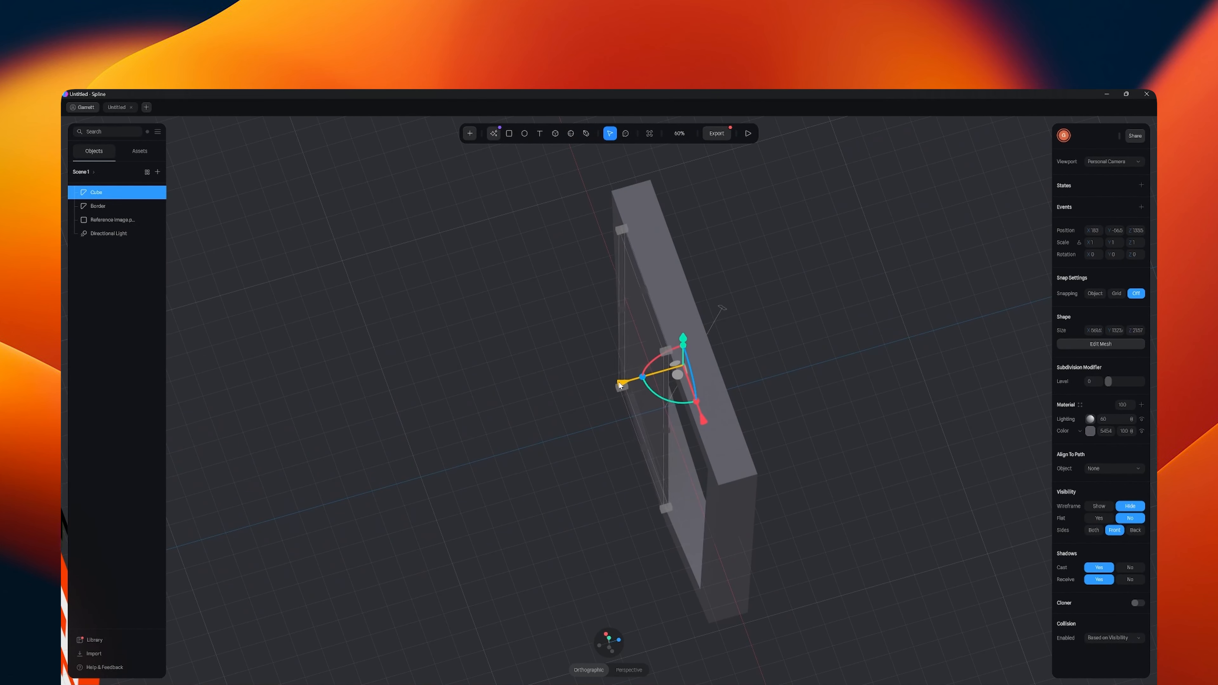
click(610, 638)
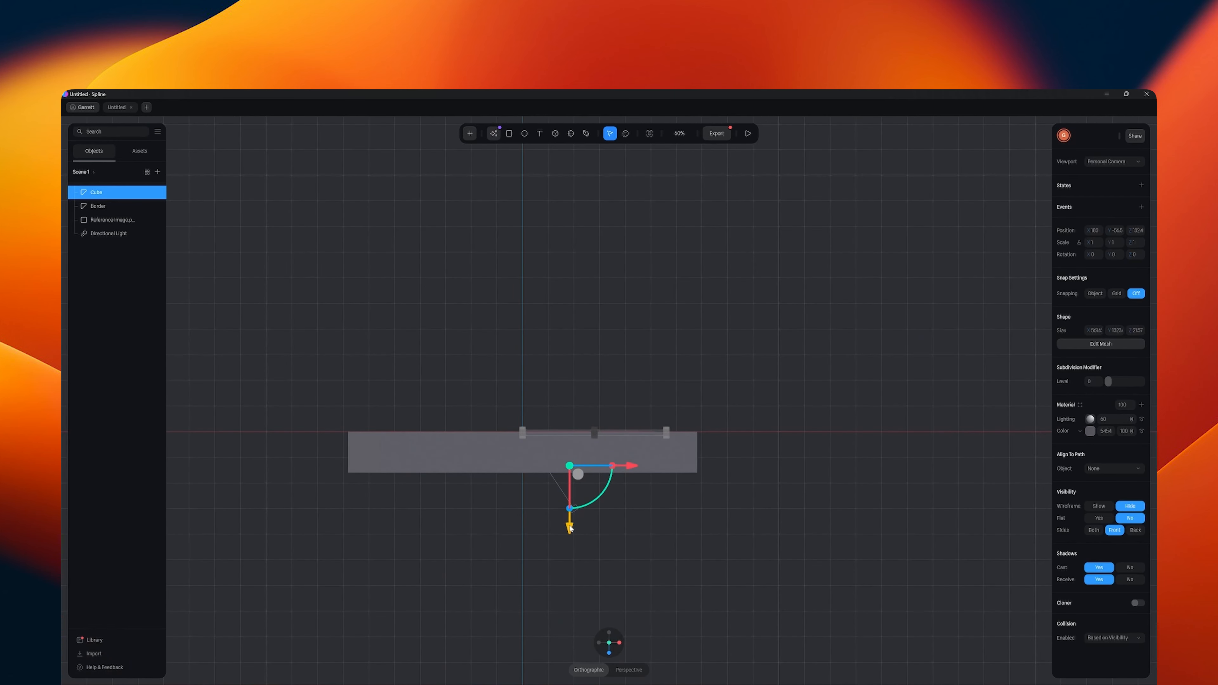
drag(571, 529, 572, 530)
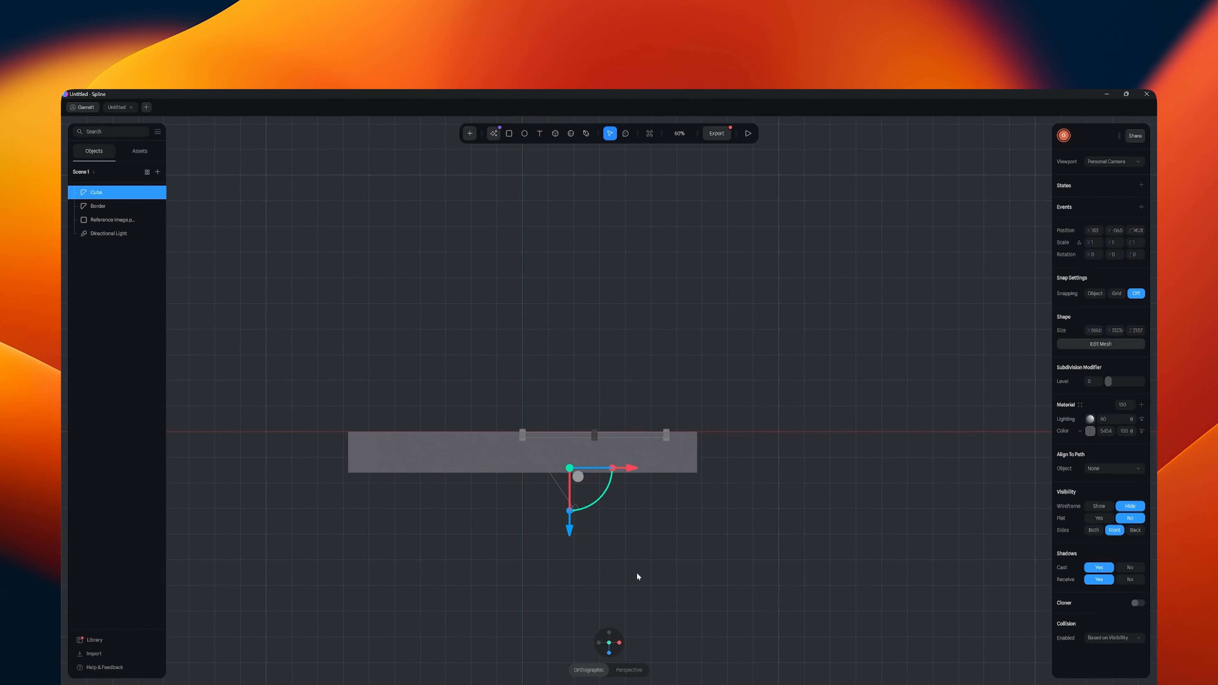
middle_drag(638, 573, 614, 510)
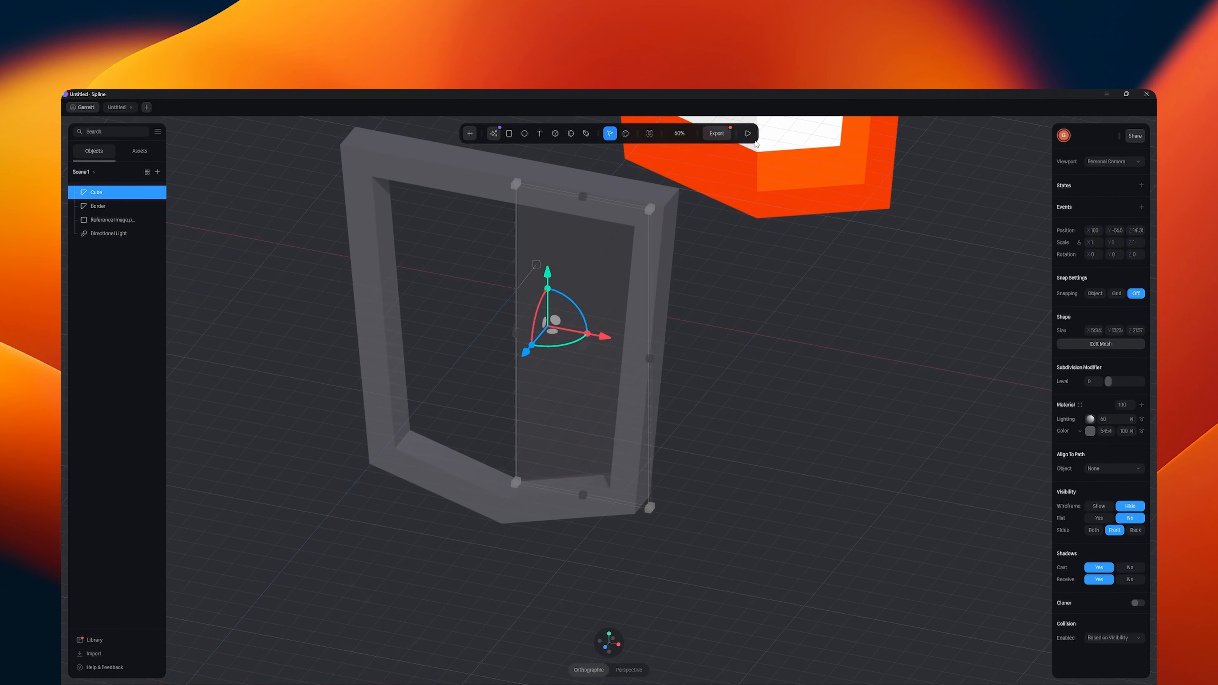
- Thin the right-half panel by moving its large face along the depth axis in mesh editing, and leave mesh editing
click(1101, 344)
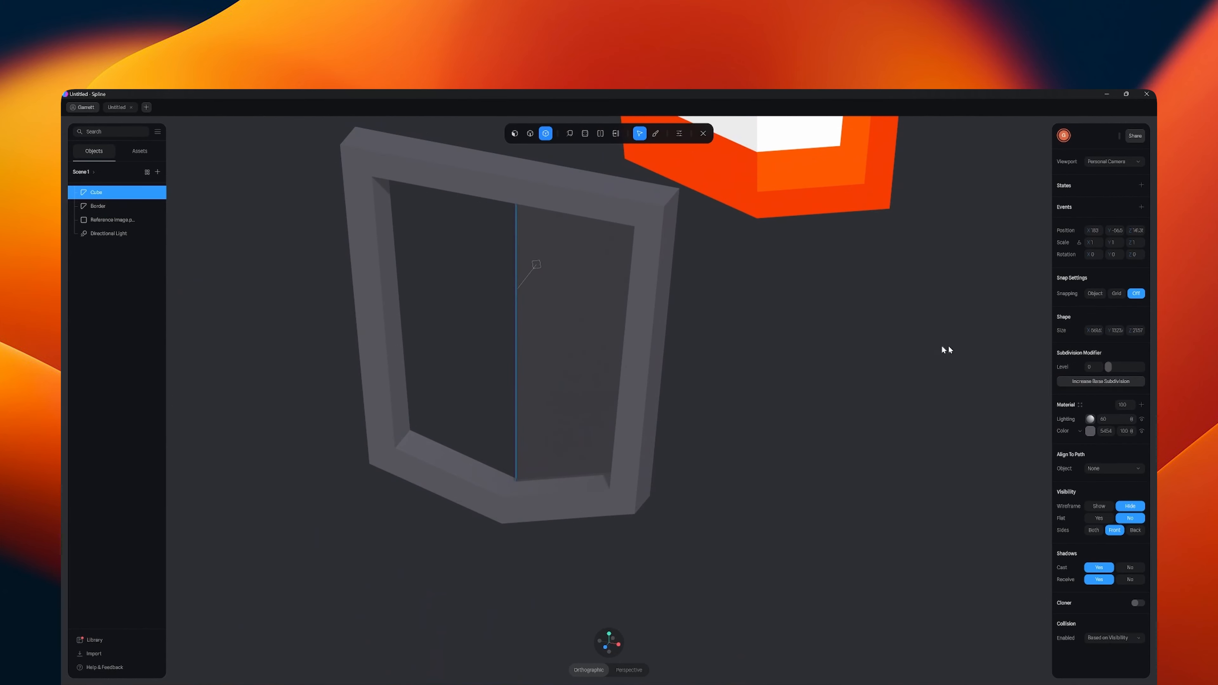
click(515, 134)
click(547, 325)
drag(558, 378, 551, 387)
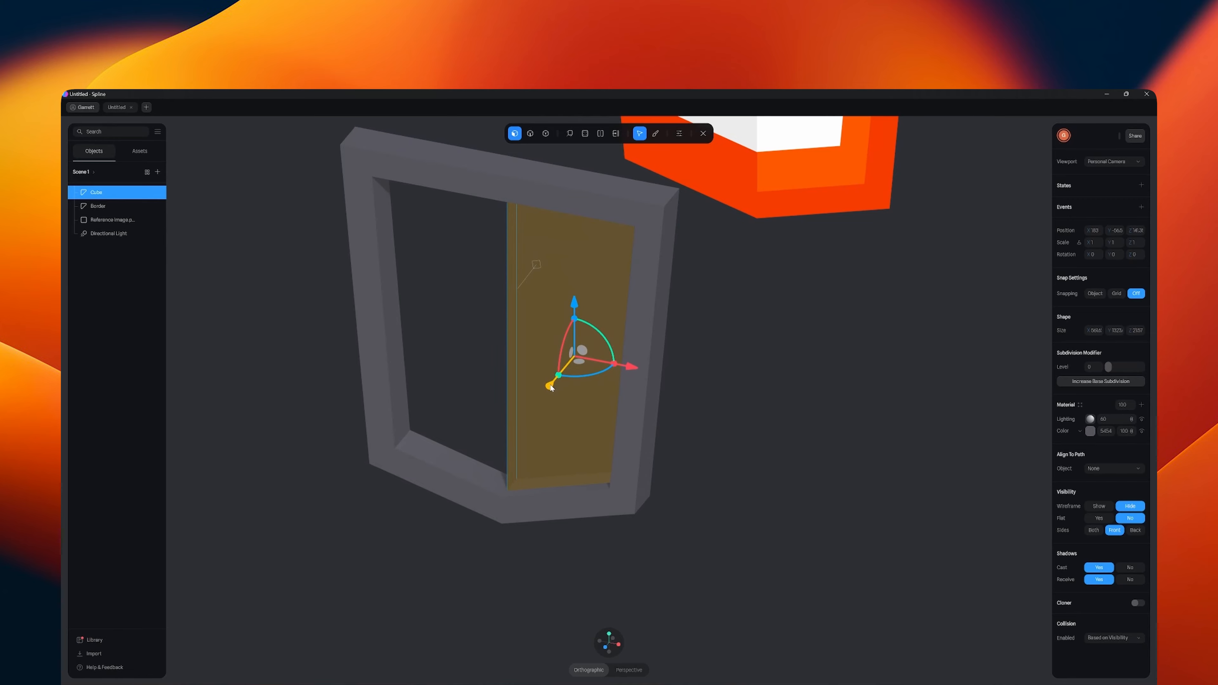
click(708, 447)
alt+drag(688, 505, 718, 500)
click(616, 434)
alt+drag(788, 449, 666, 429)
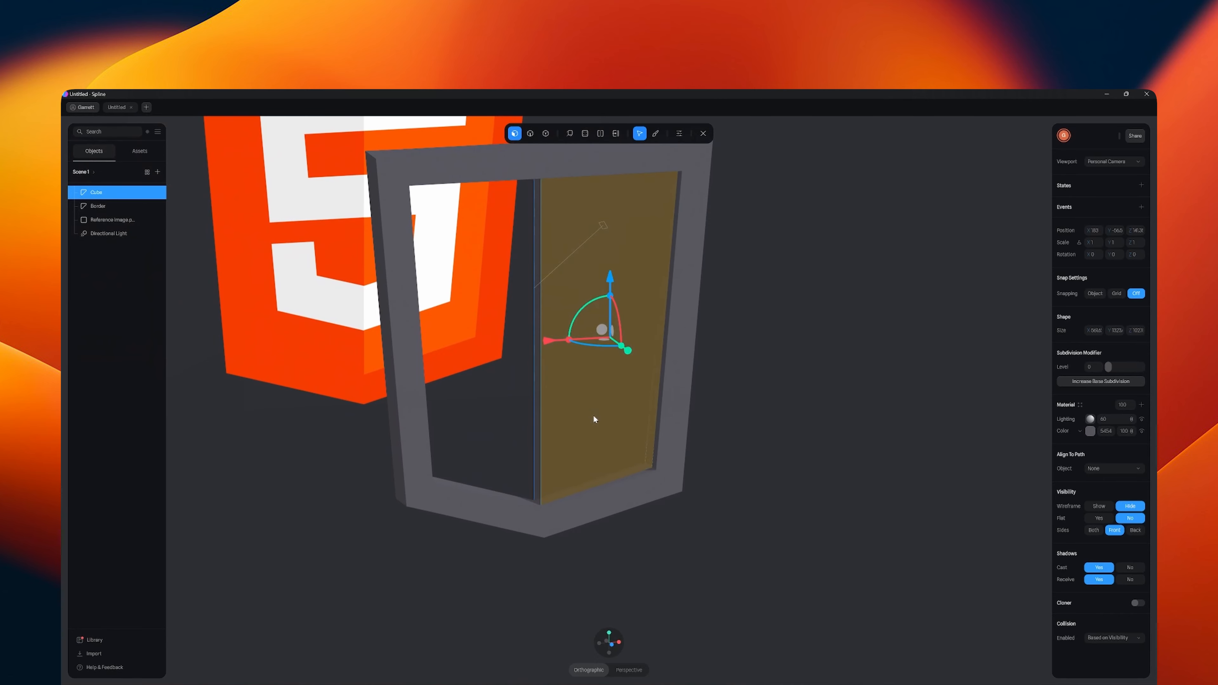
click(839, 417)
click(603, 369)
click(703, 134)
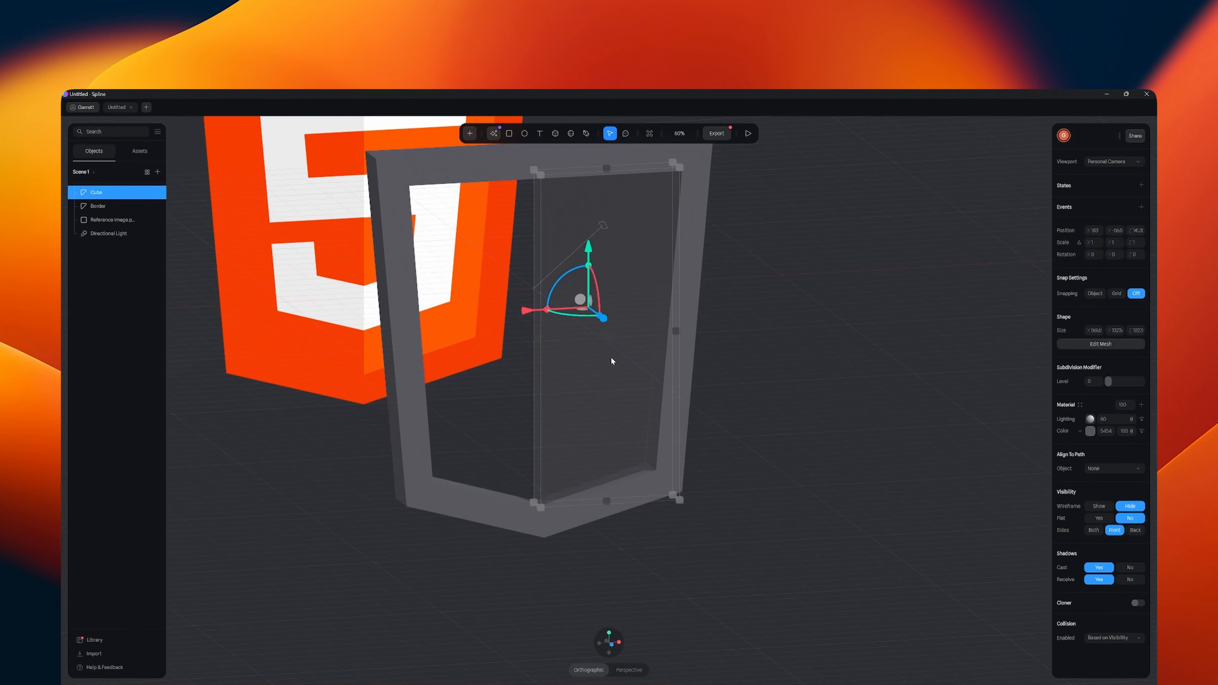
- Duplicate the right-half panel and set the copy's Y rotation to 180
key(ctrl+d)
click(1114, 256)
text(180)
key(Return)
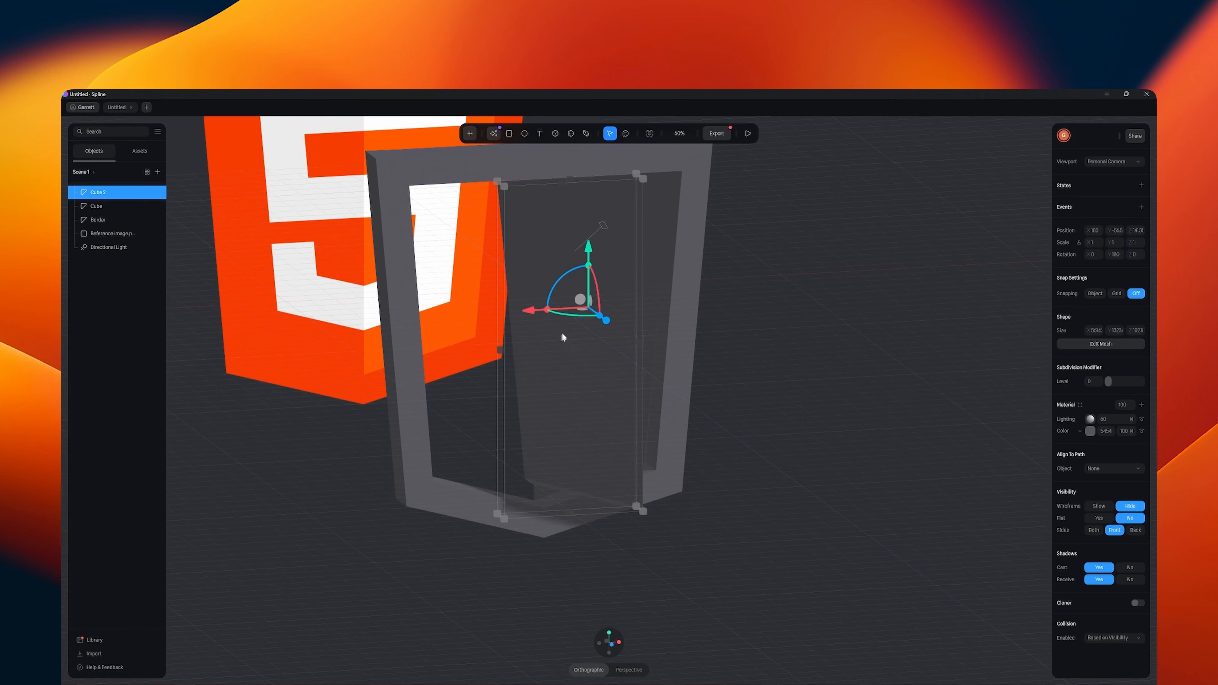
- Move the copied panel across into the left half of the border and back along Z into the frame
click(610, 644)
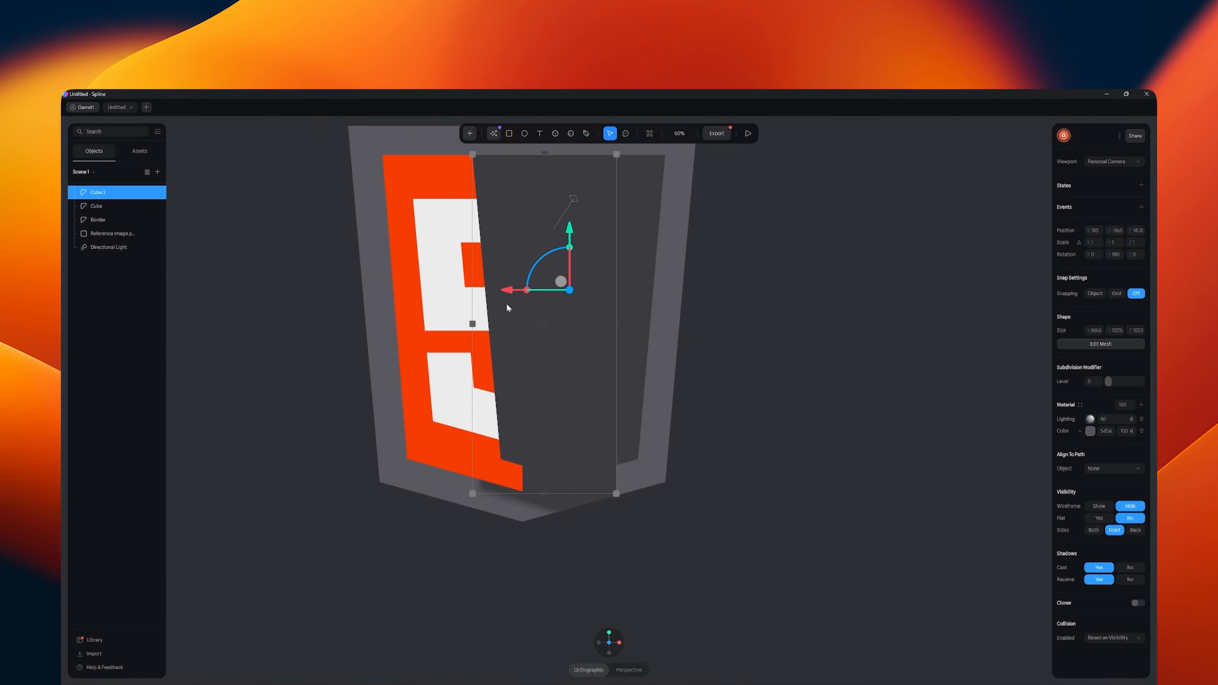
drag(507, 295, 414, 299)
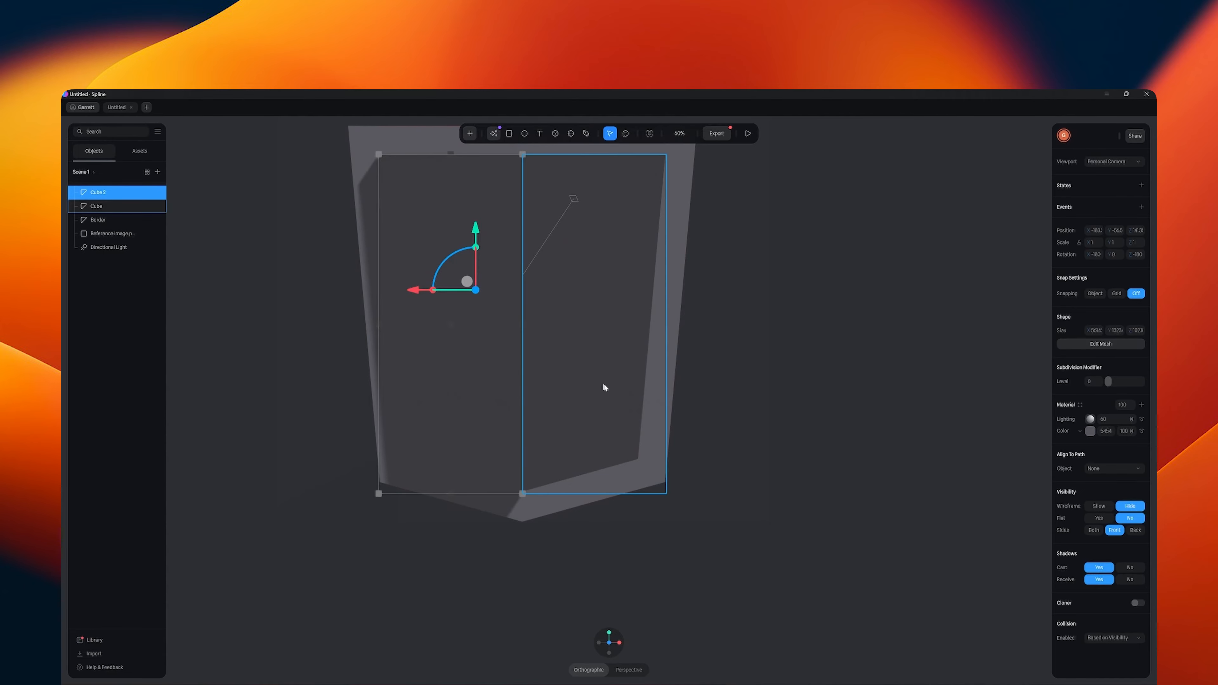
right_drag(729, 390, 819, 451)
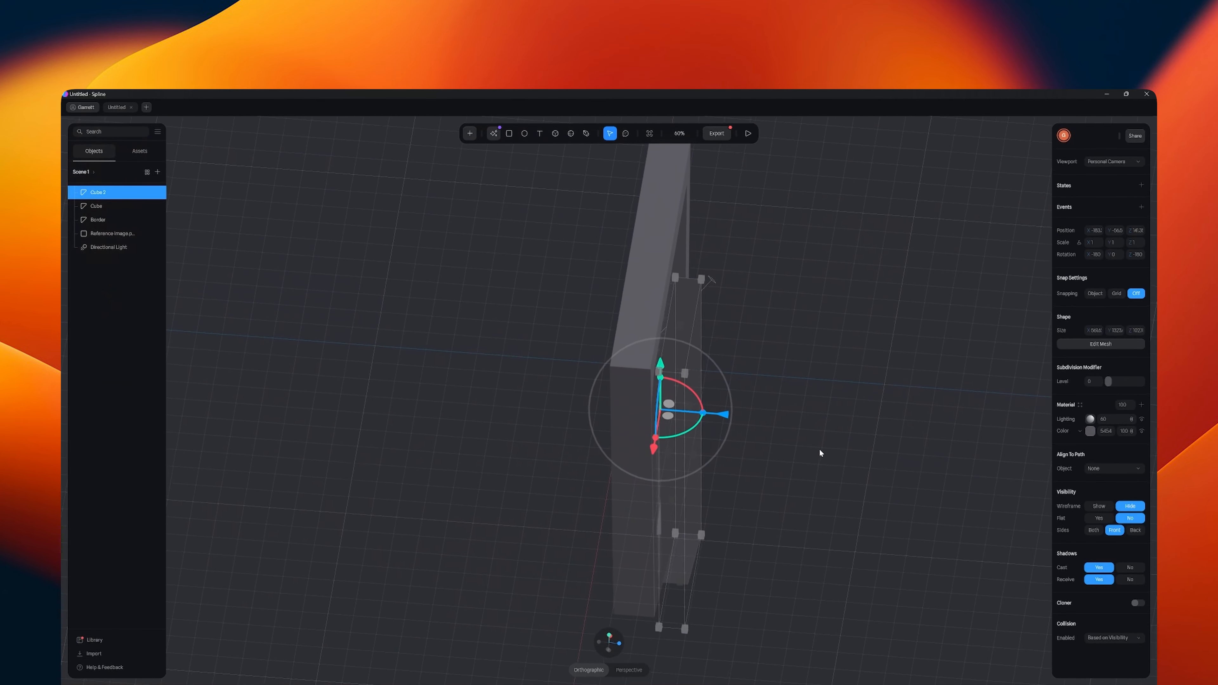
drag(728, 415, 682, 415)
right_drag(783, 428, 597, 398)
- Match the copied left panel's Y position to the right panel's
click(596, 396)
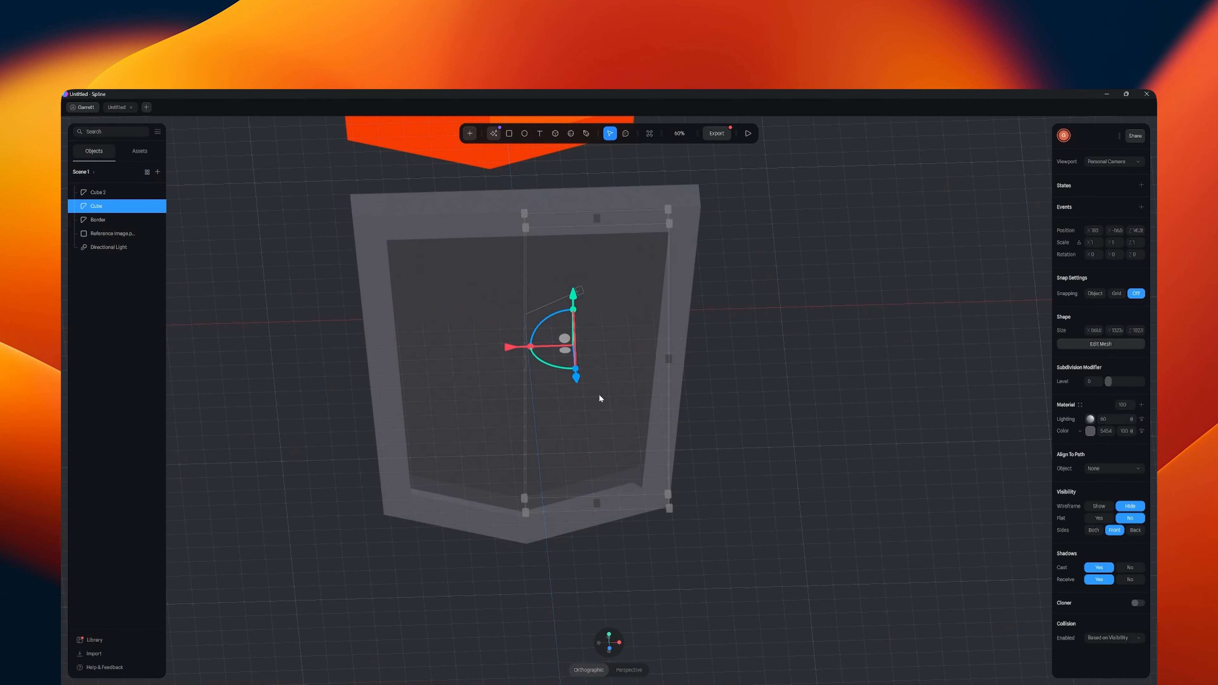
click(503, 398)
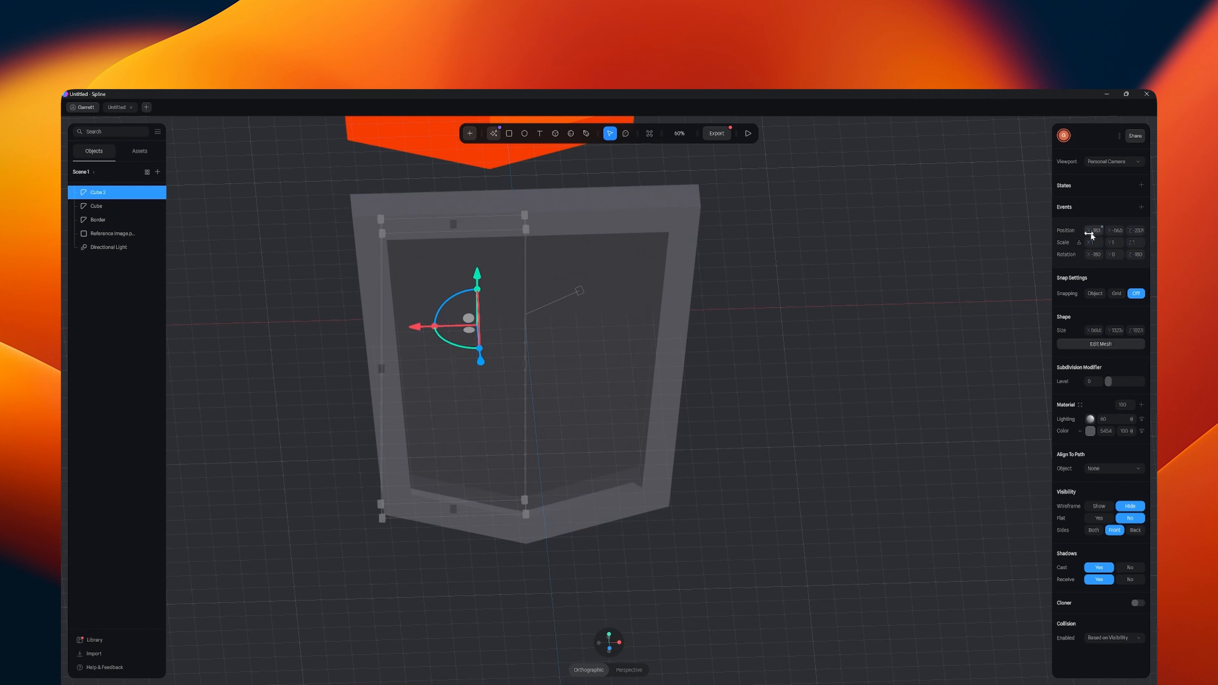
click(620, 319)
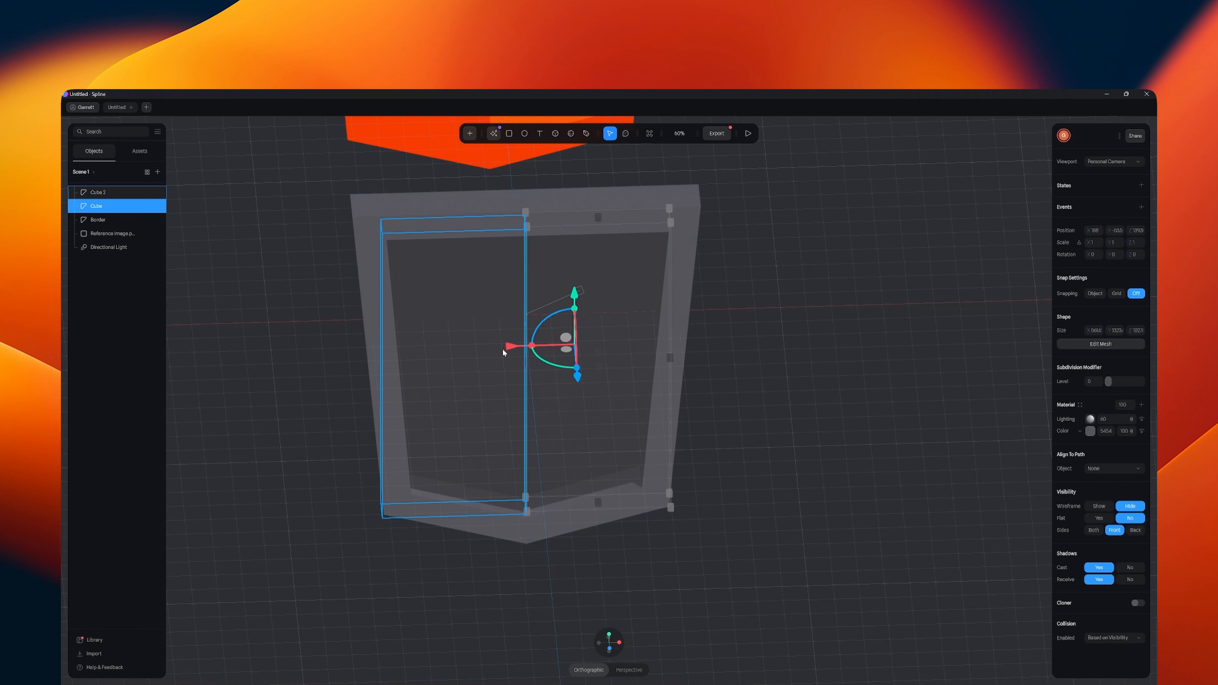
click(492, 312)
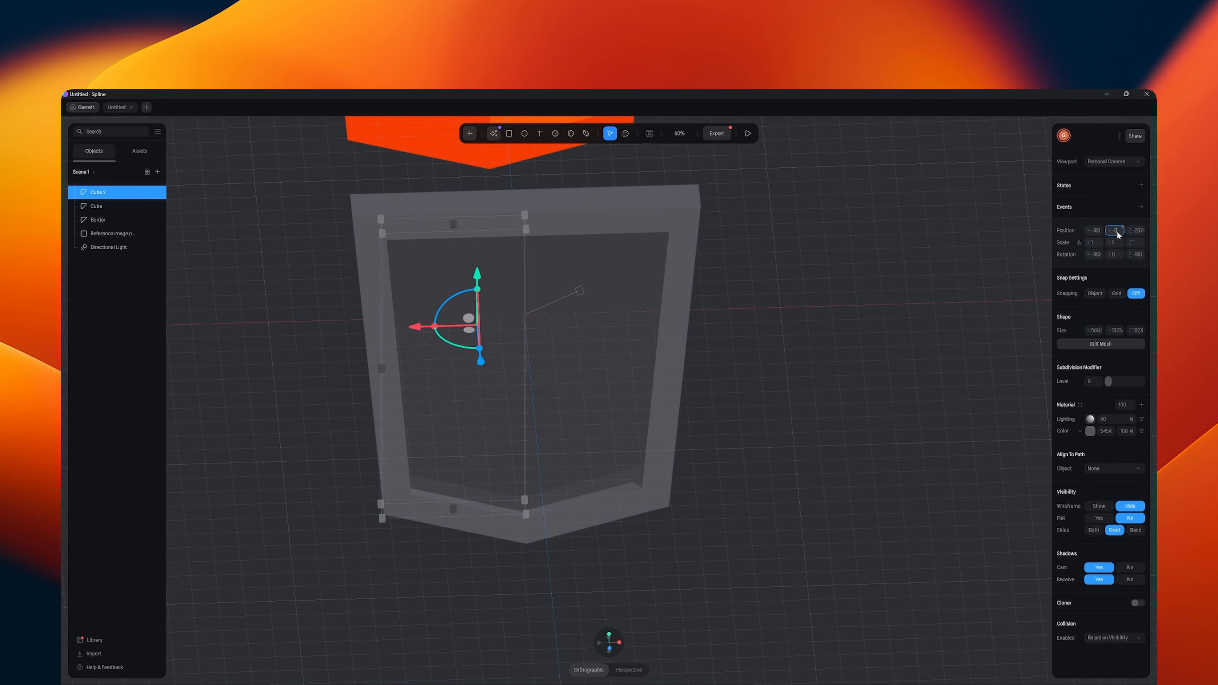
key(Return)
- Try to align the copied left panel's depth with the right panel by setting its Z position to 139
click(638, 321)
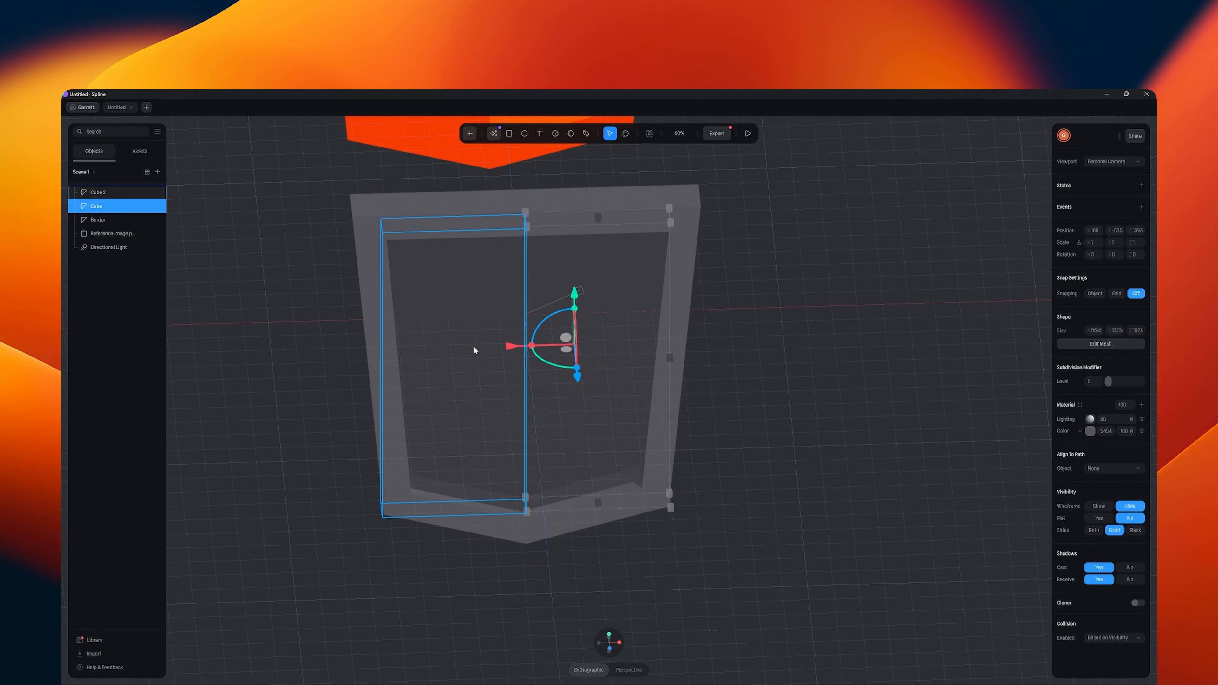
click(500, 335)
click(1139, 230)
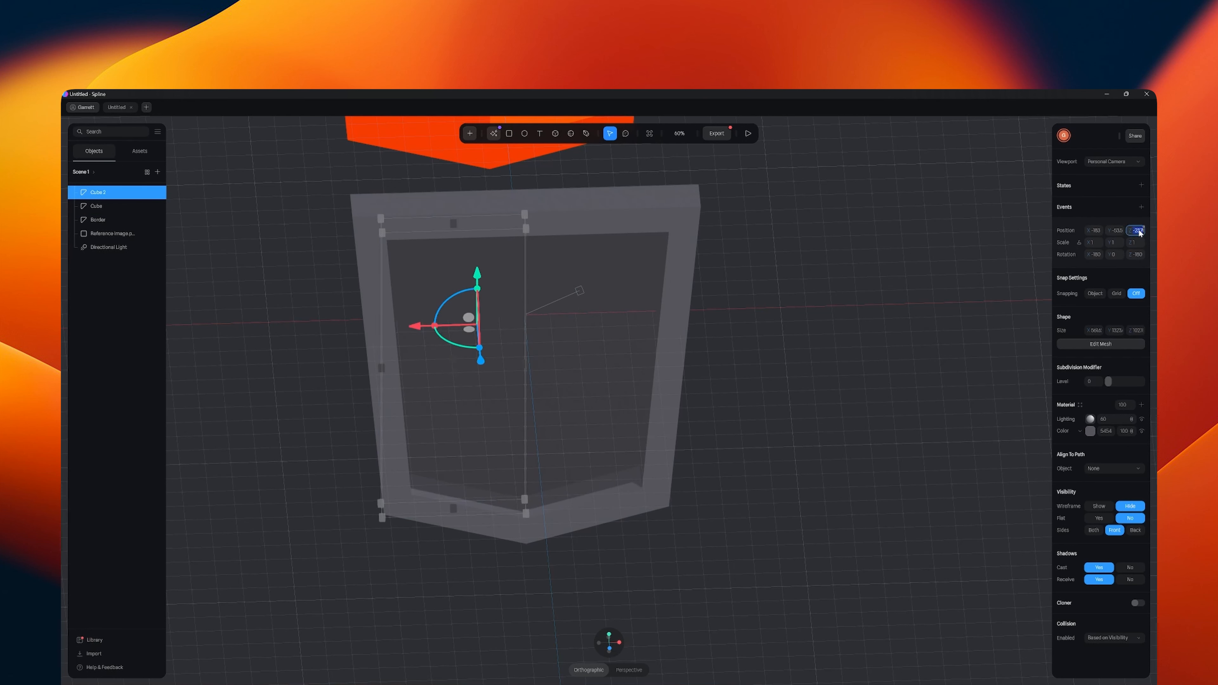
text(-237)
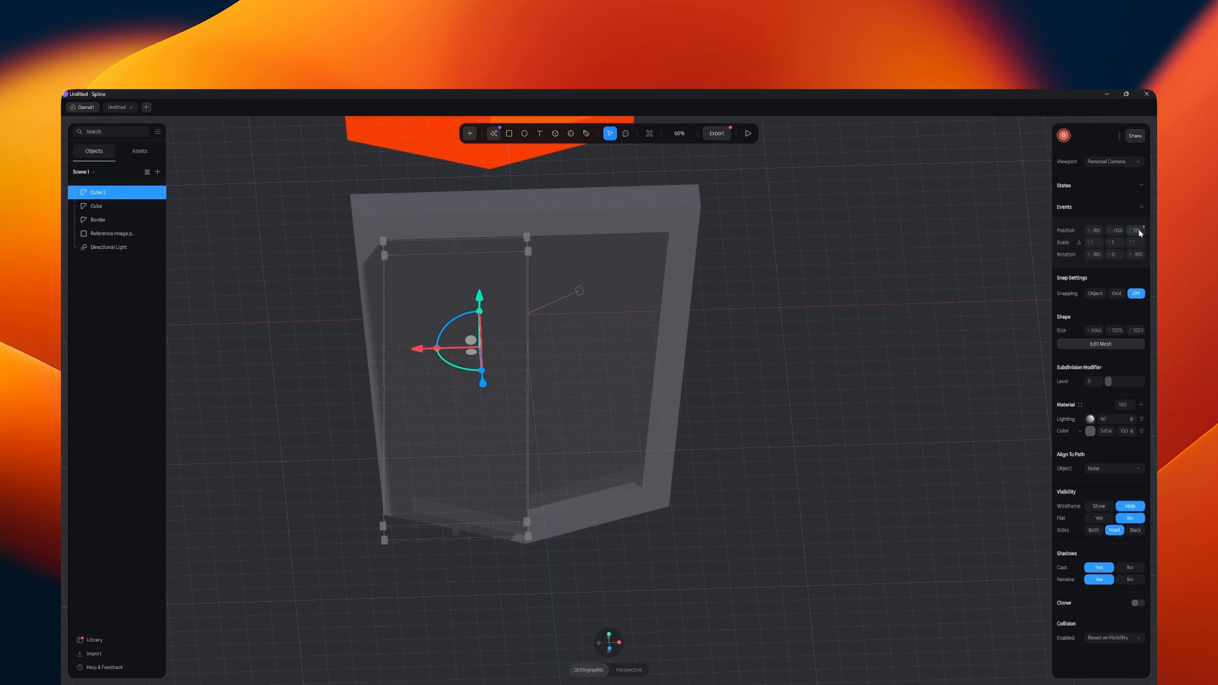
key(Return)
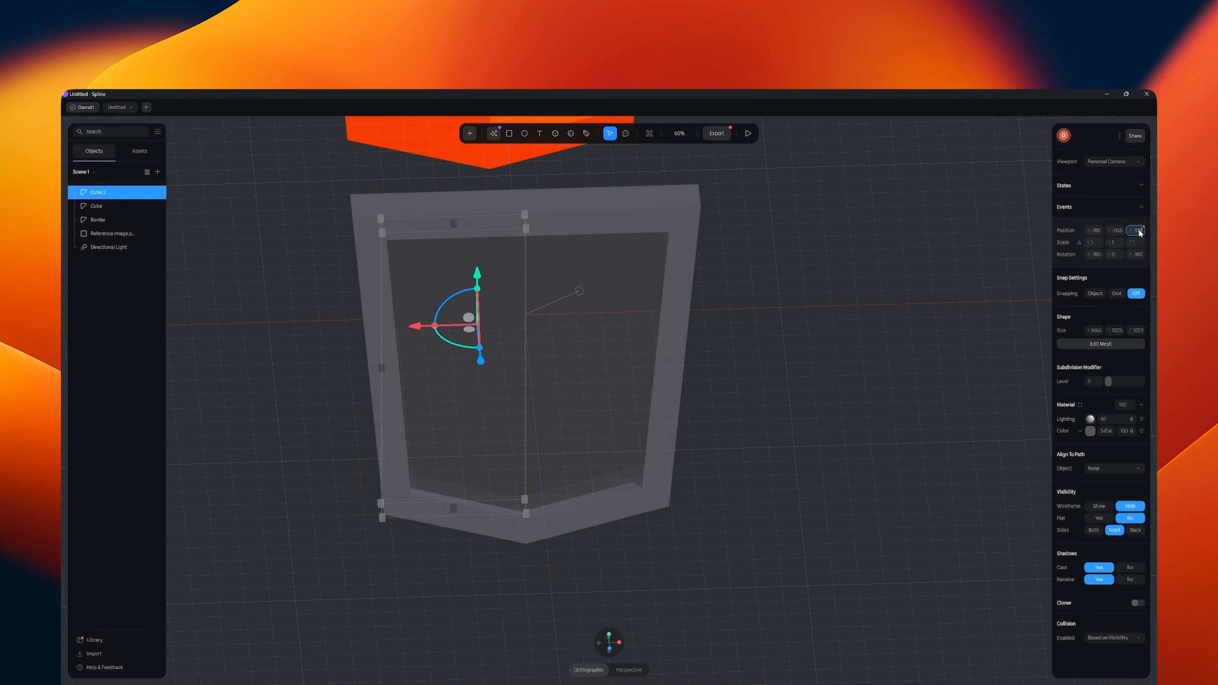
key(Return)
click(632, 379)
click(455, 368)
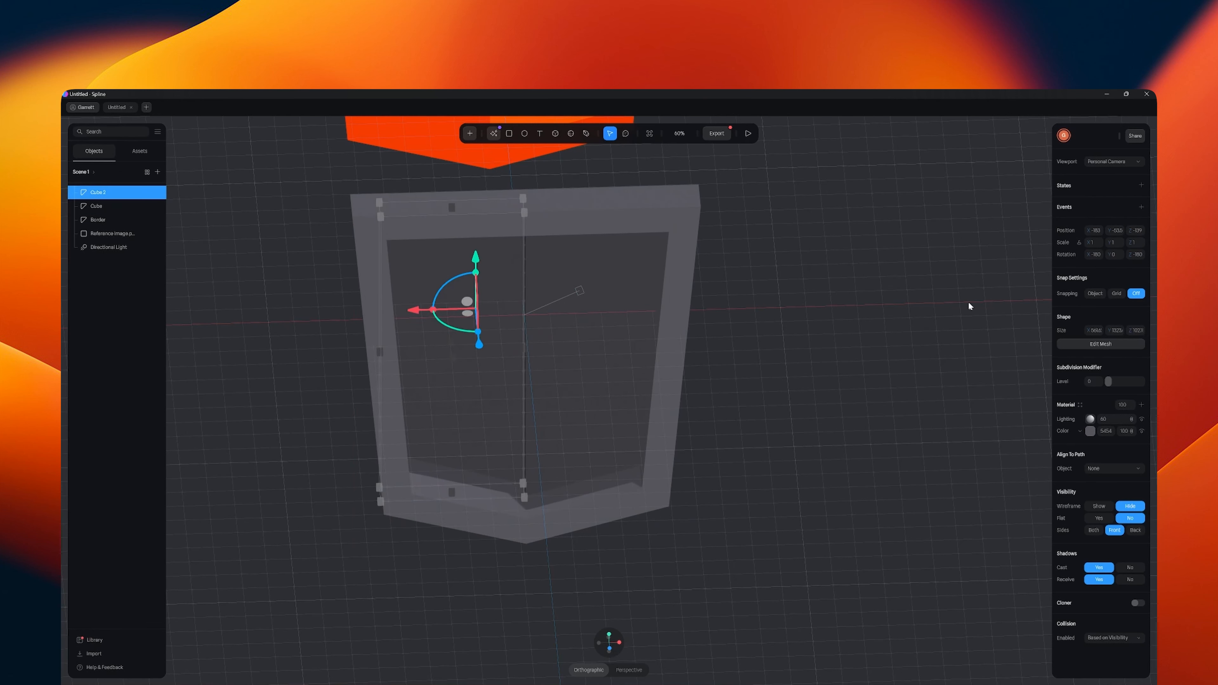
click(1139, 231)
text(139)
key(Return)
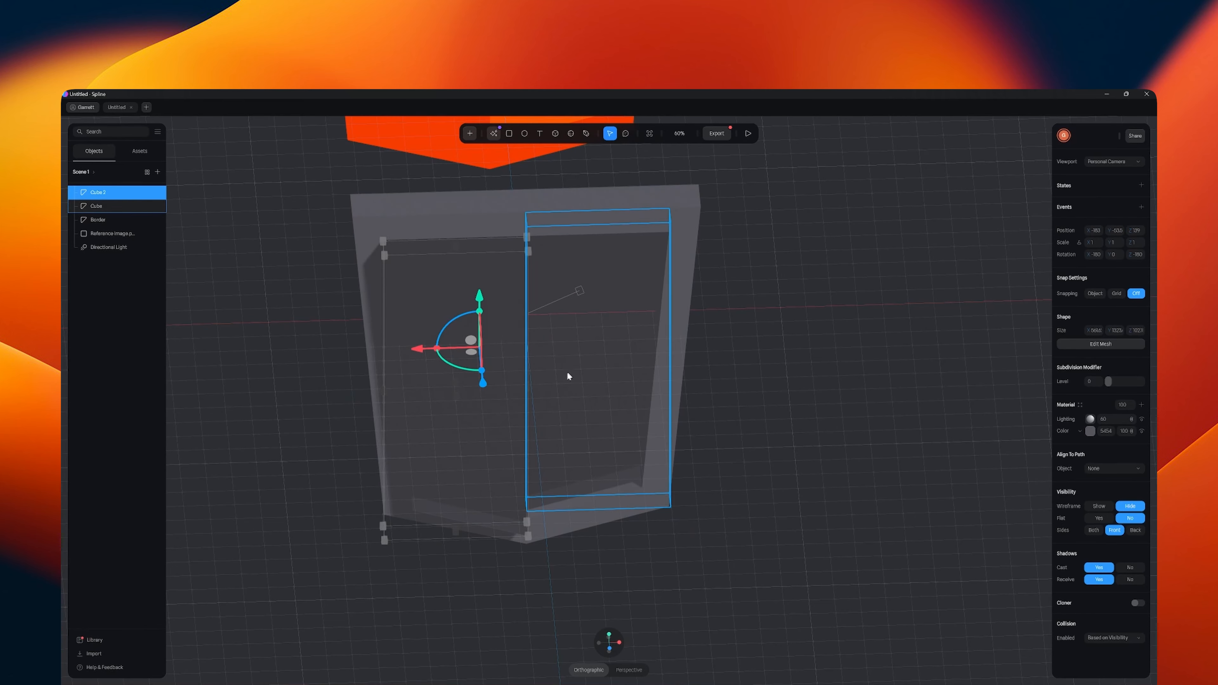
- Move the left panel back along Z into the frame and nudge it along X against the right panel's inner edge
right_drag(563, 399, 673, 381)
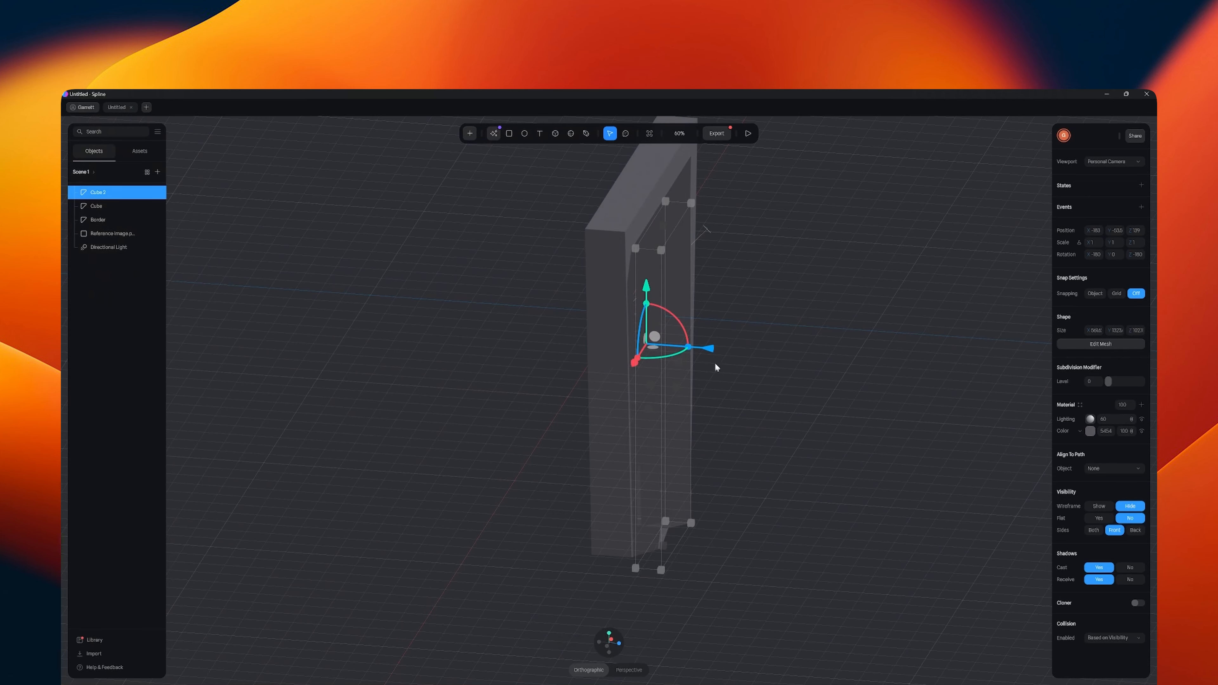
drag(706, 351, 661, 355)
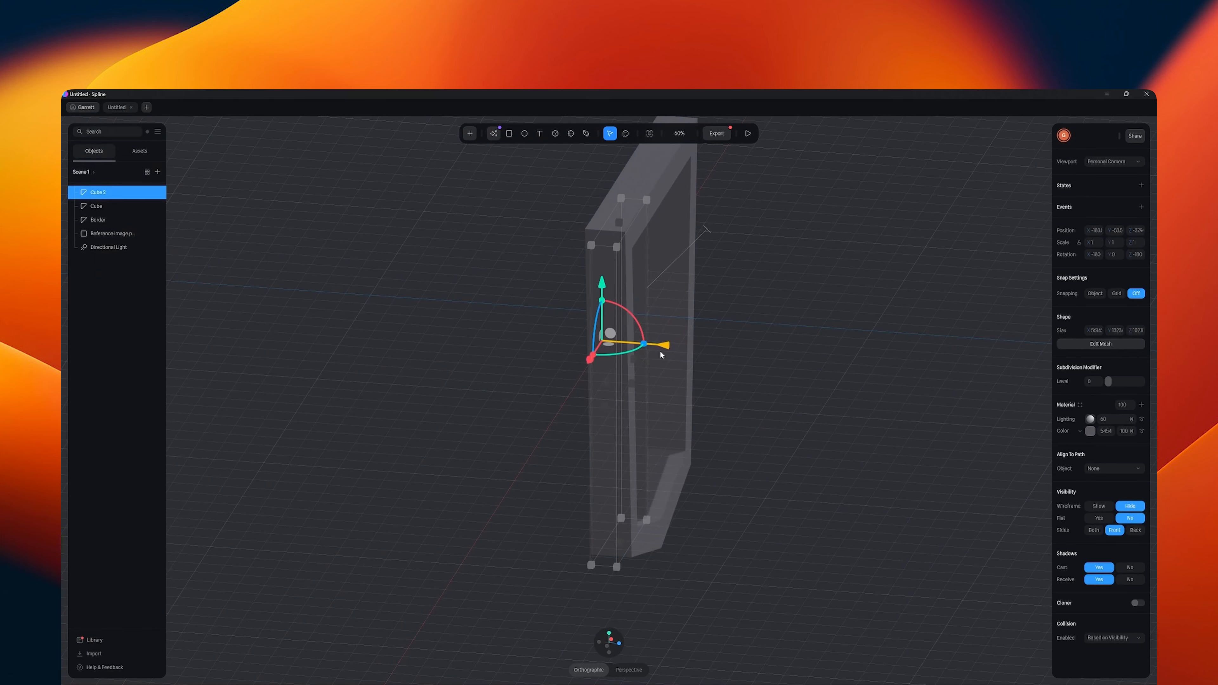
click(619, 643)
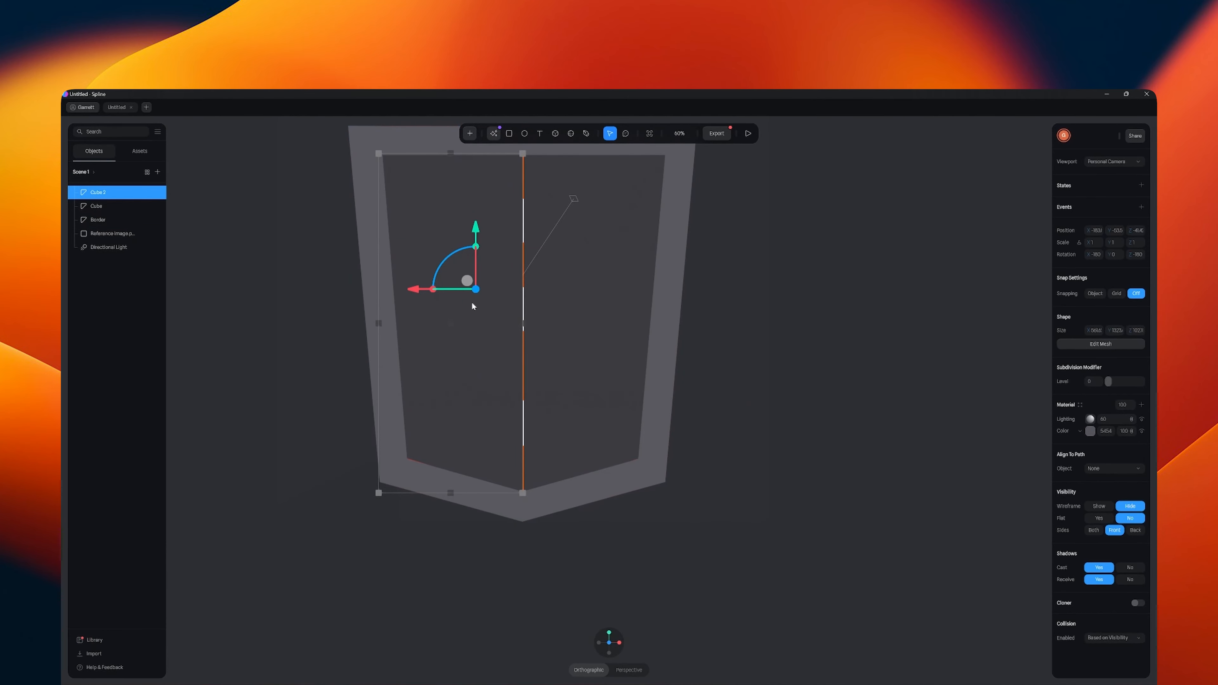
drag(429, 293, 417, 295)
key(ctrl+z)
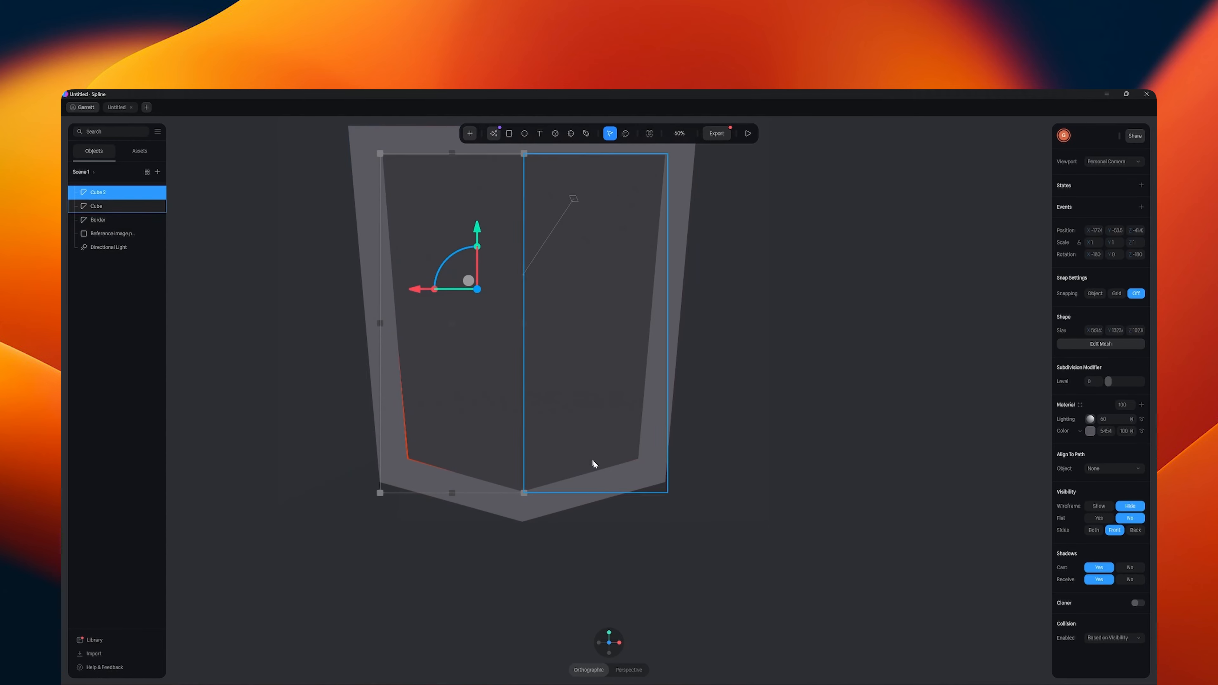
- In the right panel's mesh, move the lower outer corner vertices slightly down and outward under the border
click(618, 439)
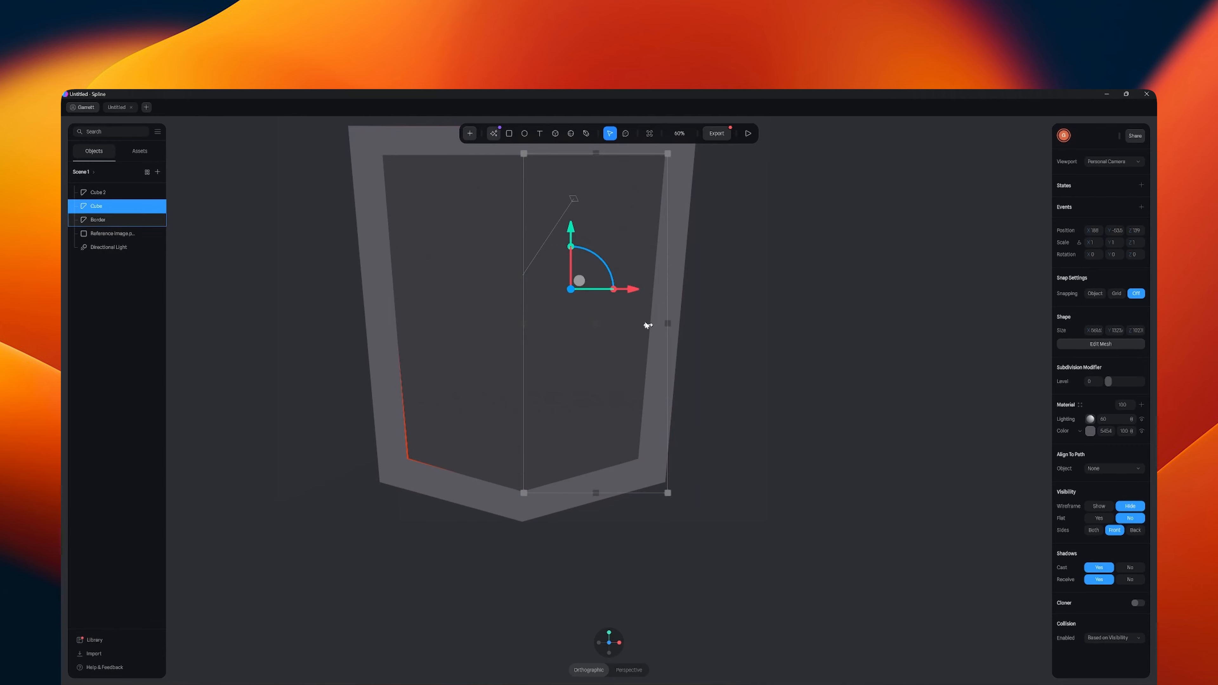
click(1093, 344)
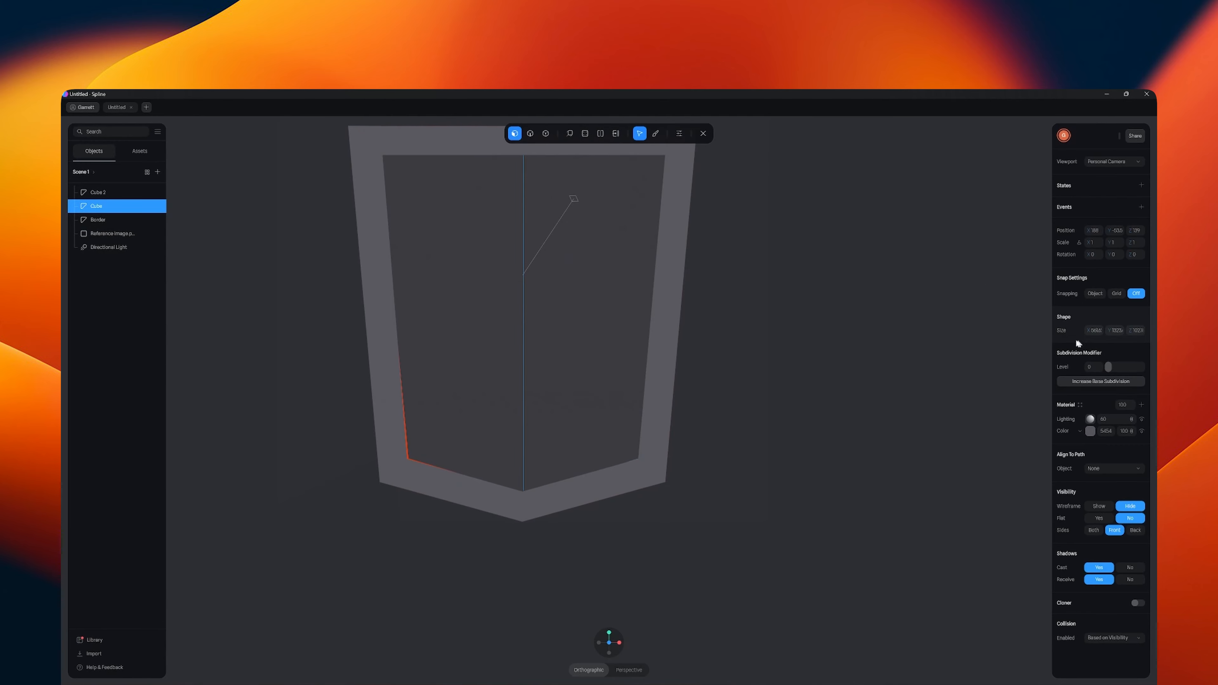
click(618, 434)
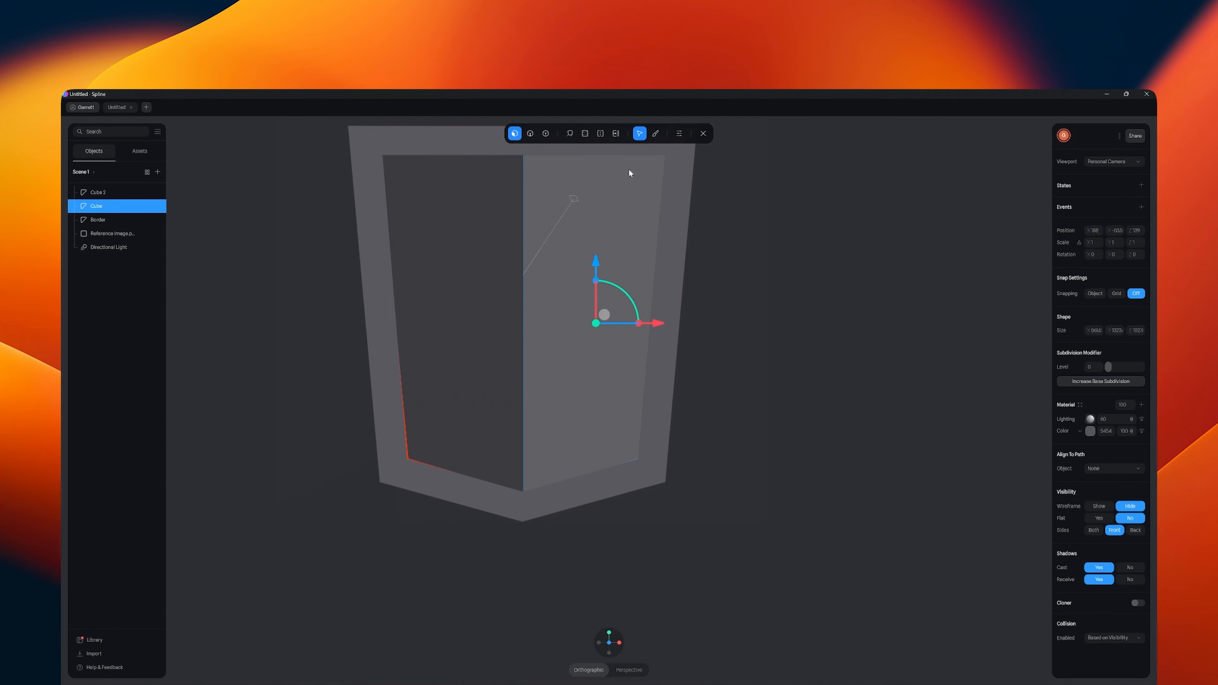
click(545, 134)
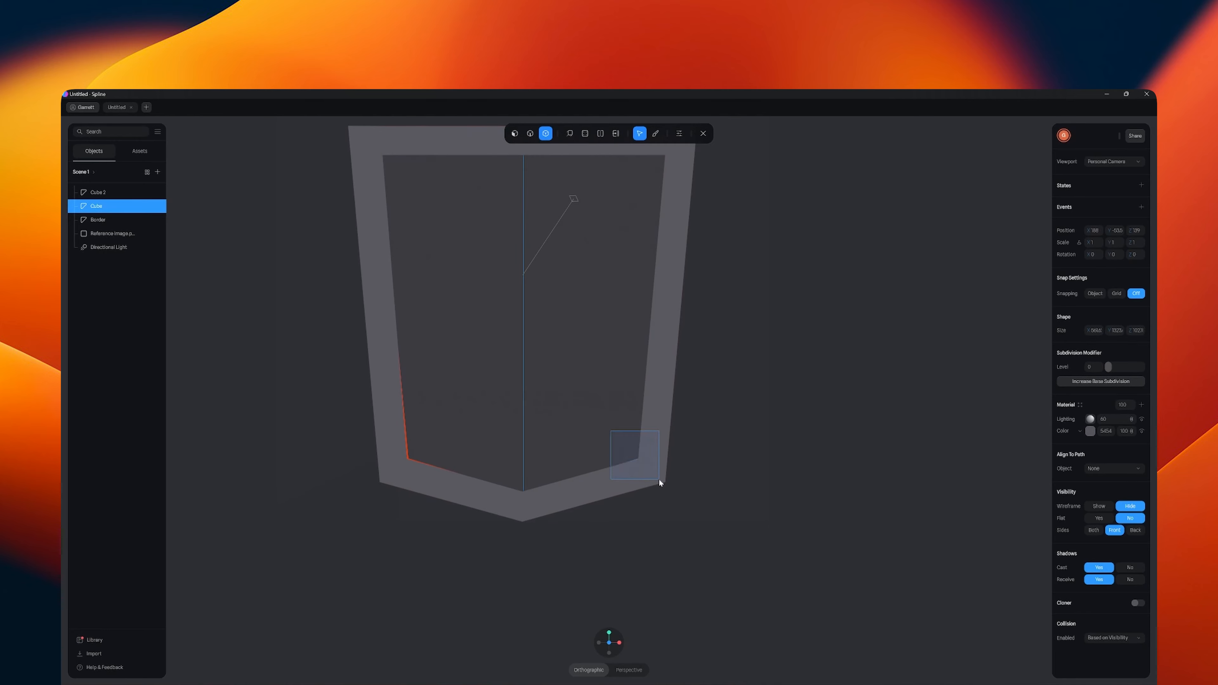
drag(659, 479, 651, 460)
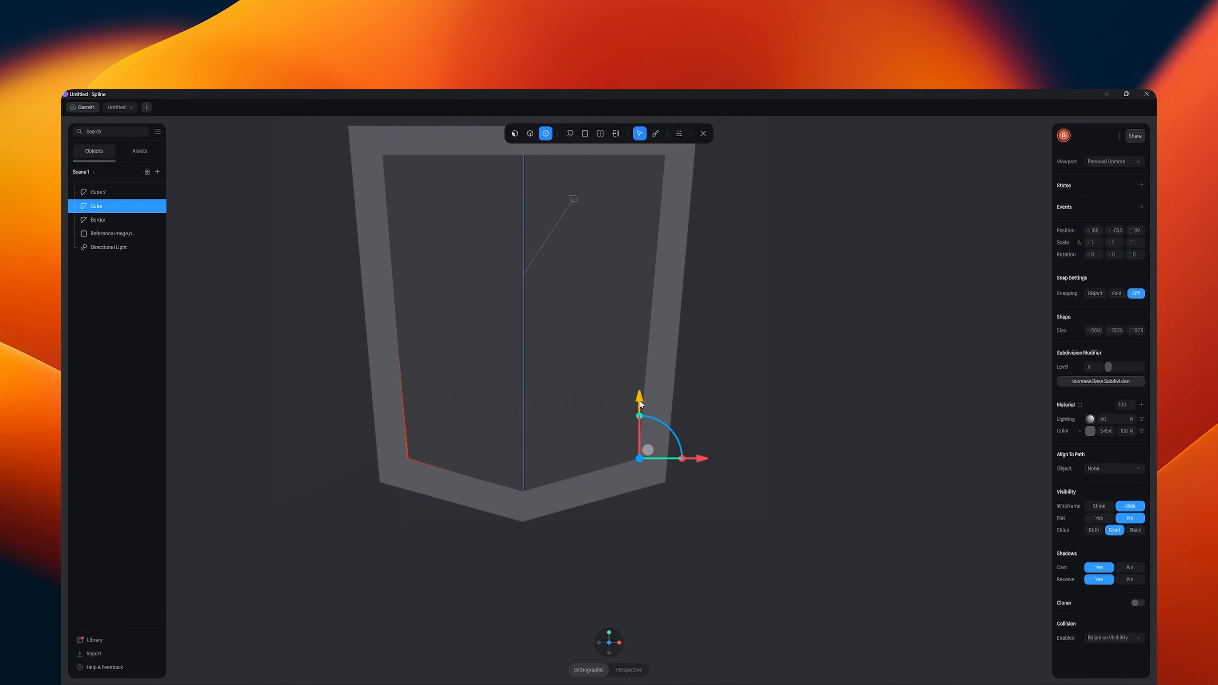
drag(640, 404, 640, 405)
drag(699, 460, 703, 460)
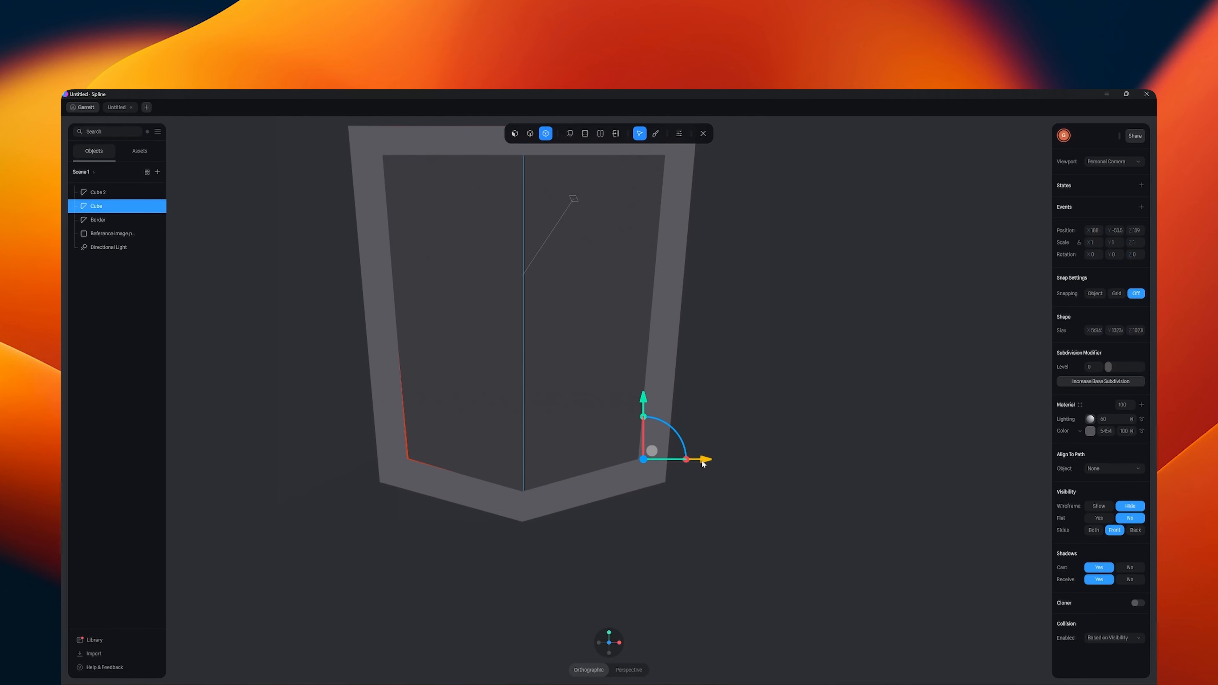
drag(661, 149, 664, 154)
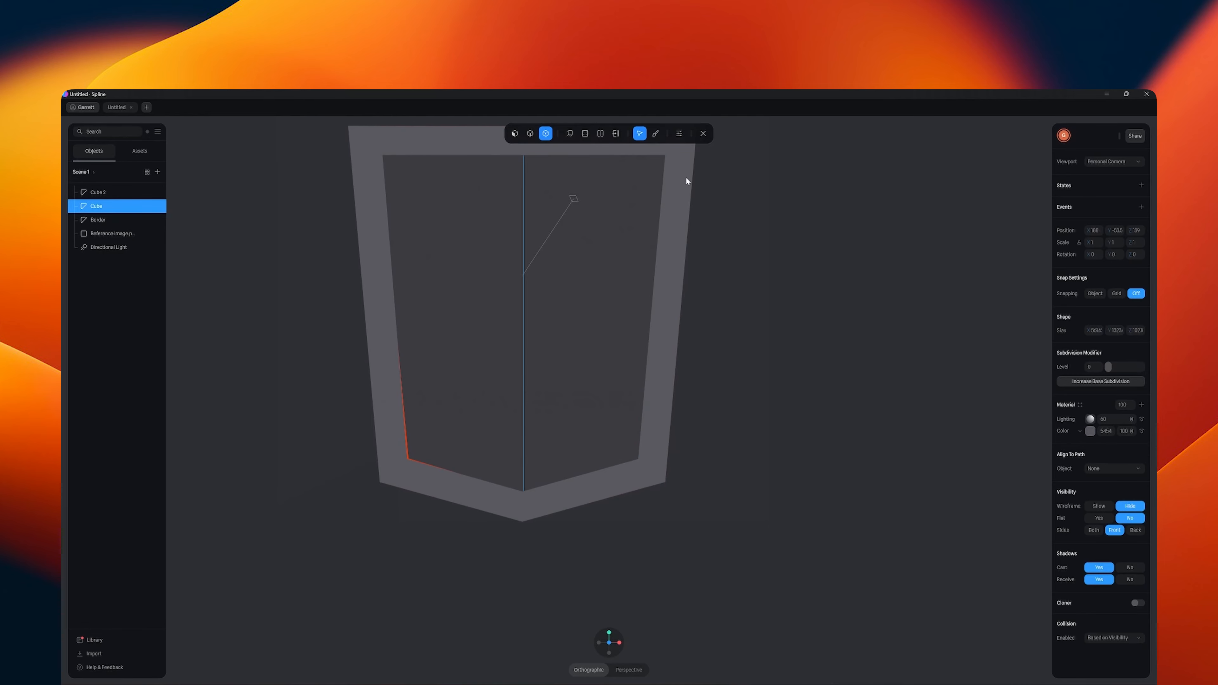
scroll(684, 193, down, 4)
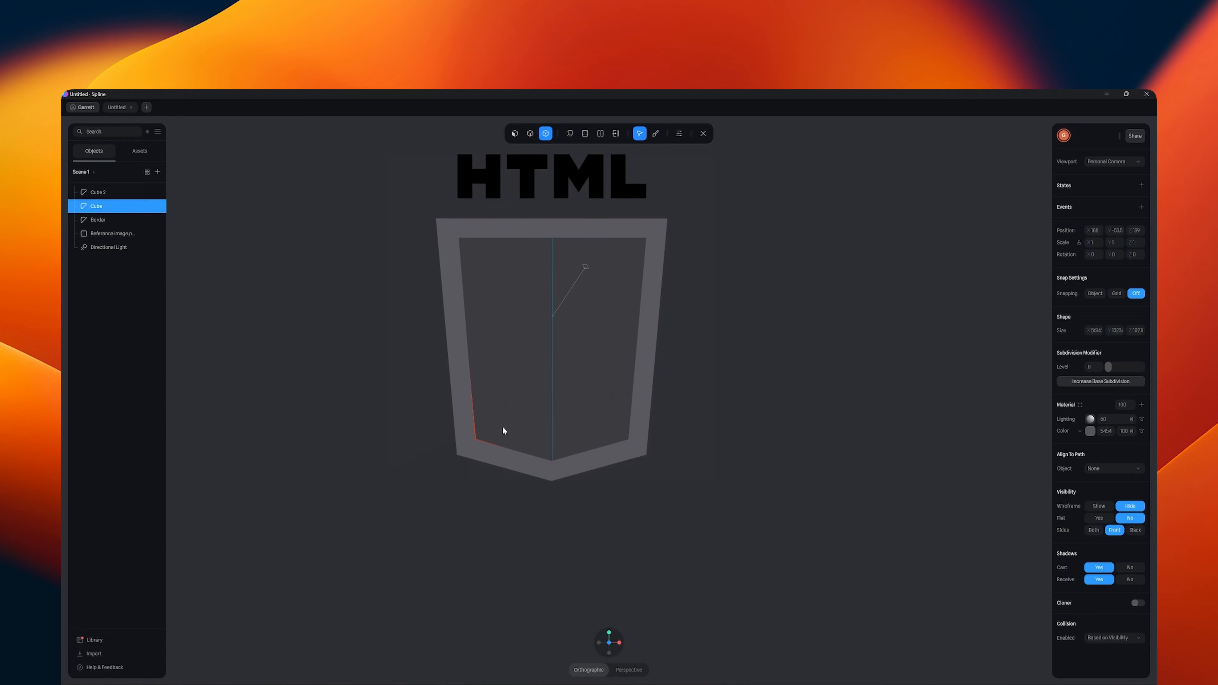
- In the left panel's mesh, move the lower outer corner vertex slightly down and outward under the border
click(703, 134)
click(525, 334)
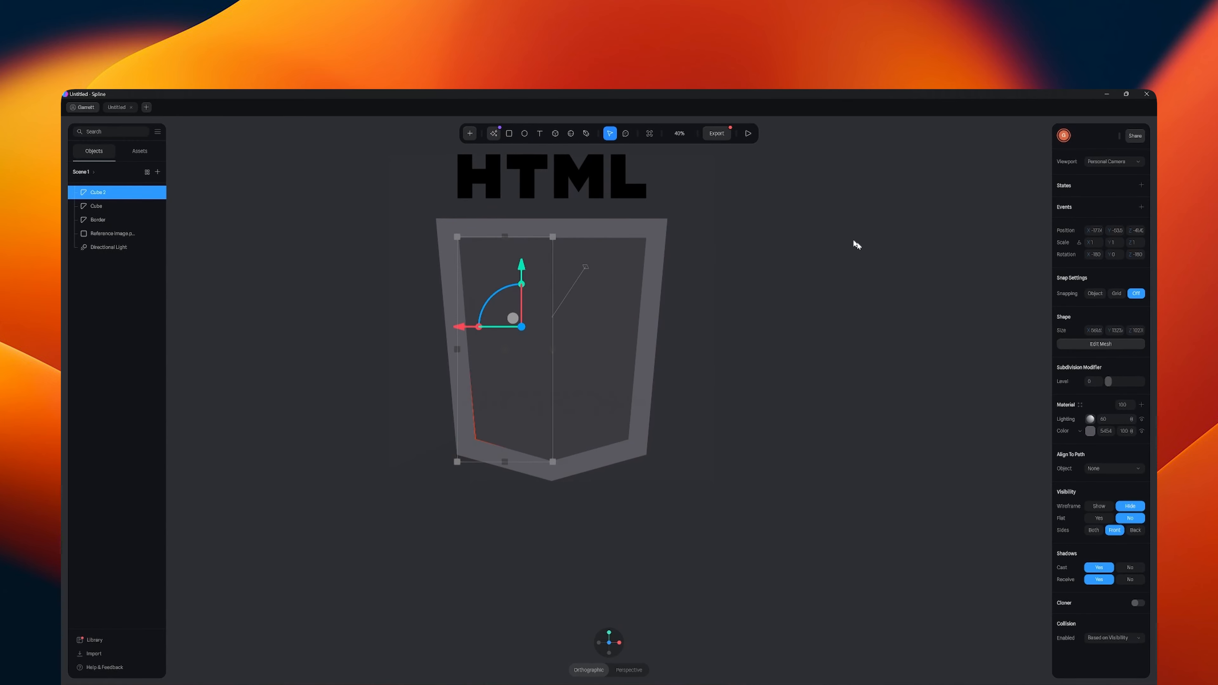
click(1101, 344)
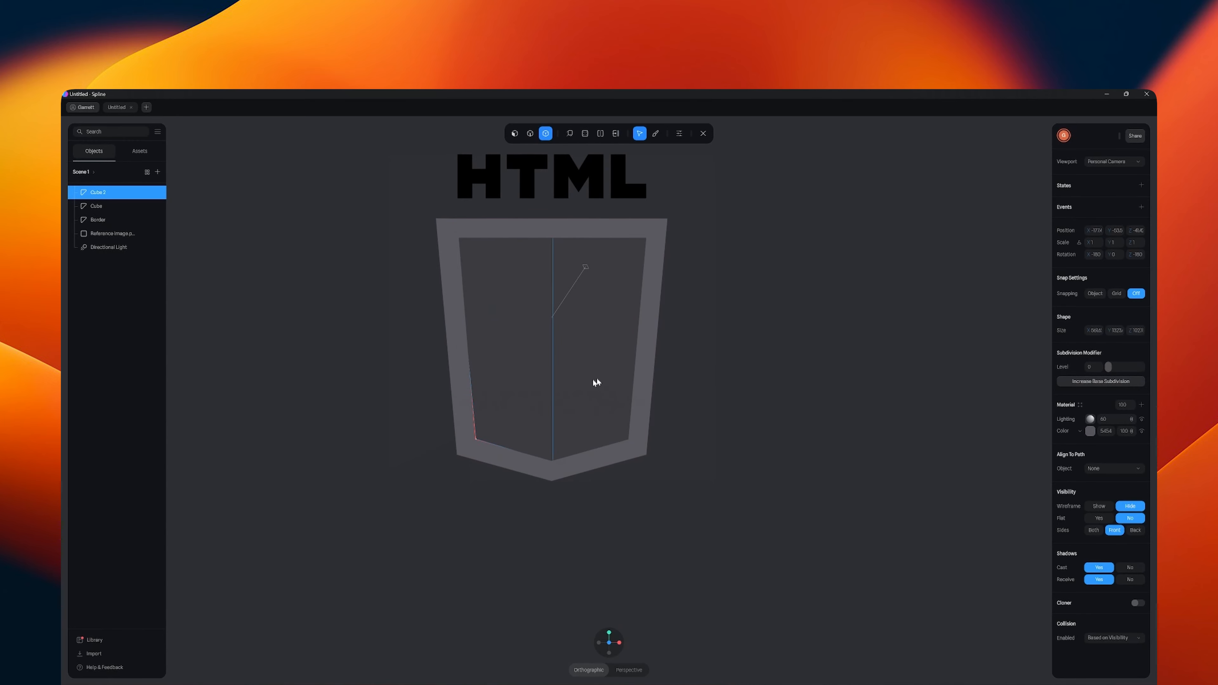
click(476, 440)
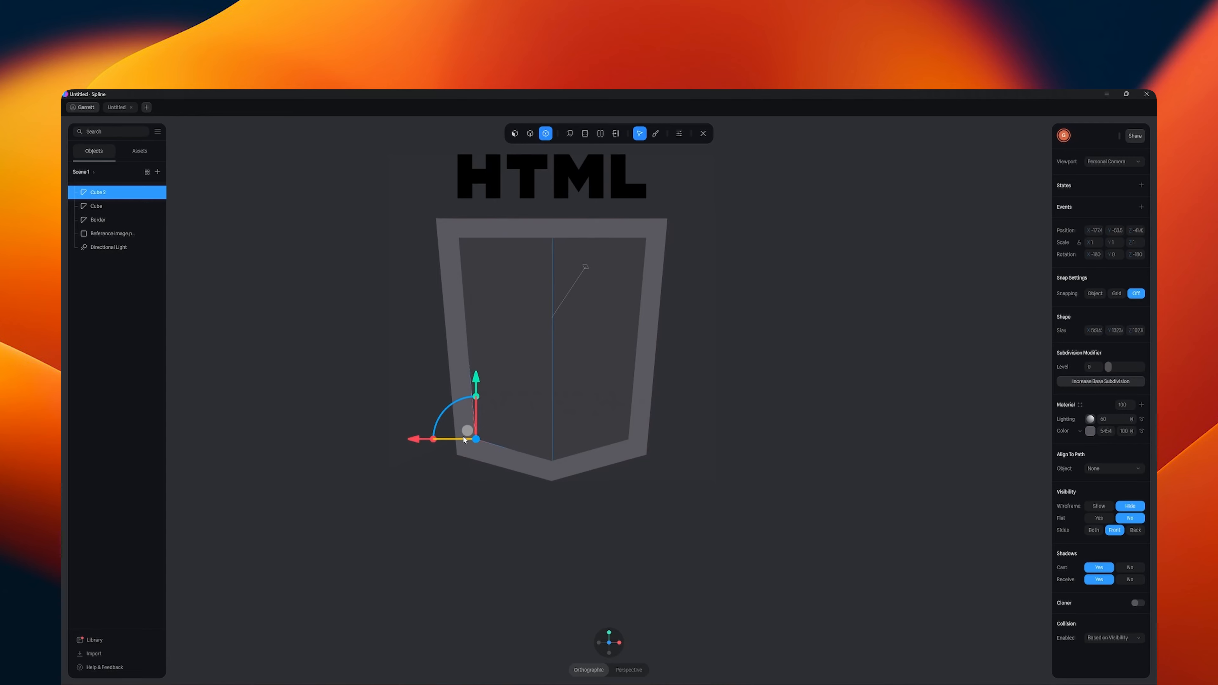
drag(466, 431, 465, 435)
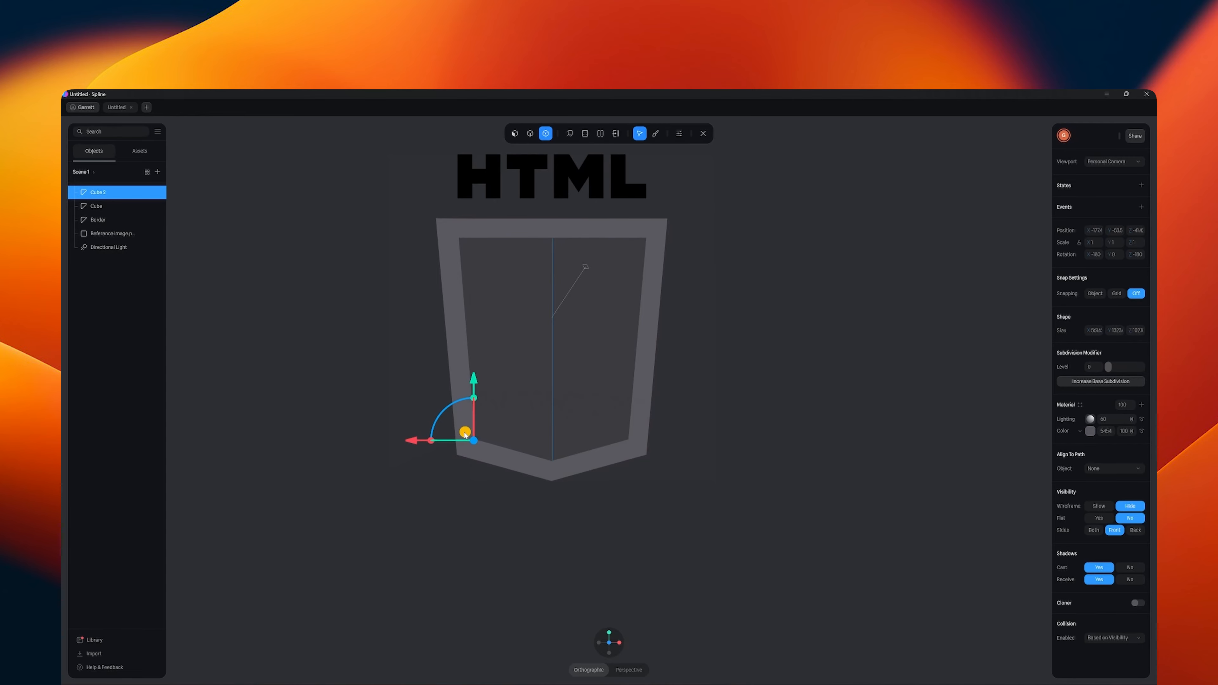
click(780, 409)
- Set the left panel's visible sides to Both and finish editing its mesh
alt+drag(771, 447, 653, 498)
scroll(728, 501, up, 10)
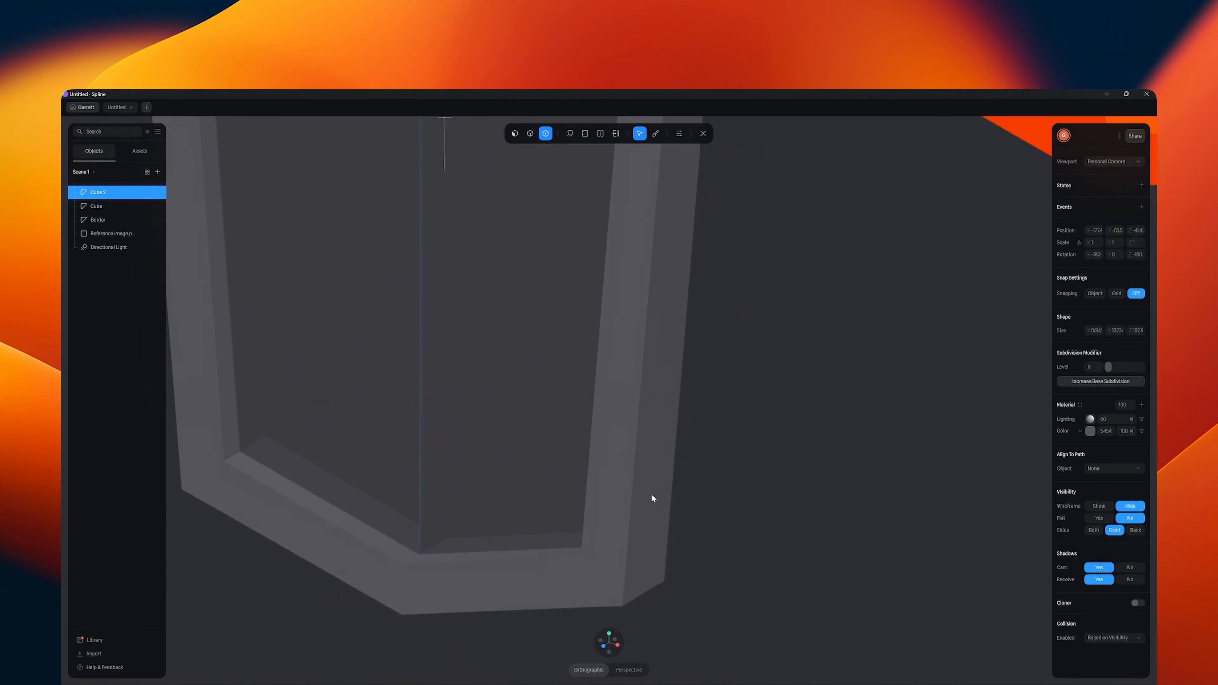
click(1093, 530)
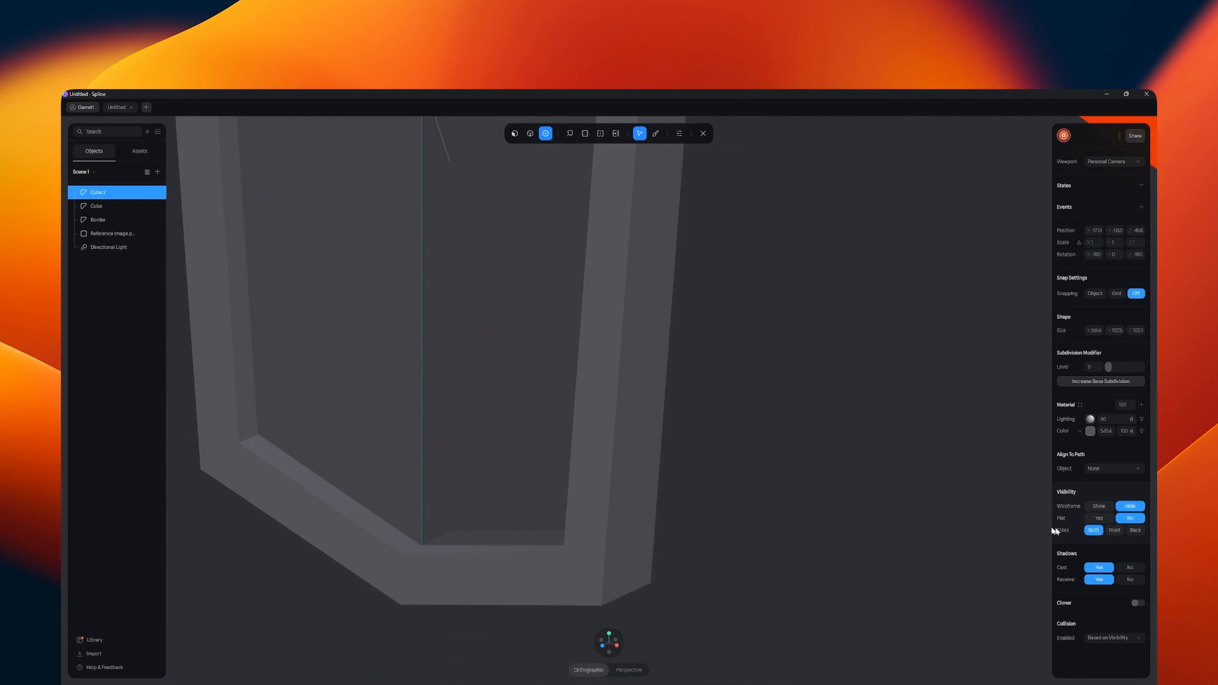
mouse_move(791, 523)
alt+mouse_down()
mouse_move(737, 520)
mouse_move(795, 530)
alt+mouse_up()
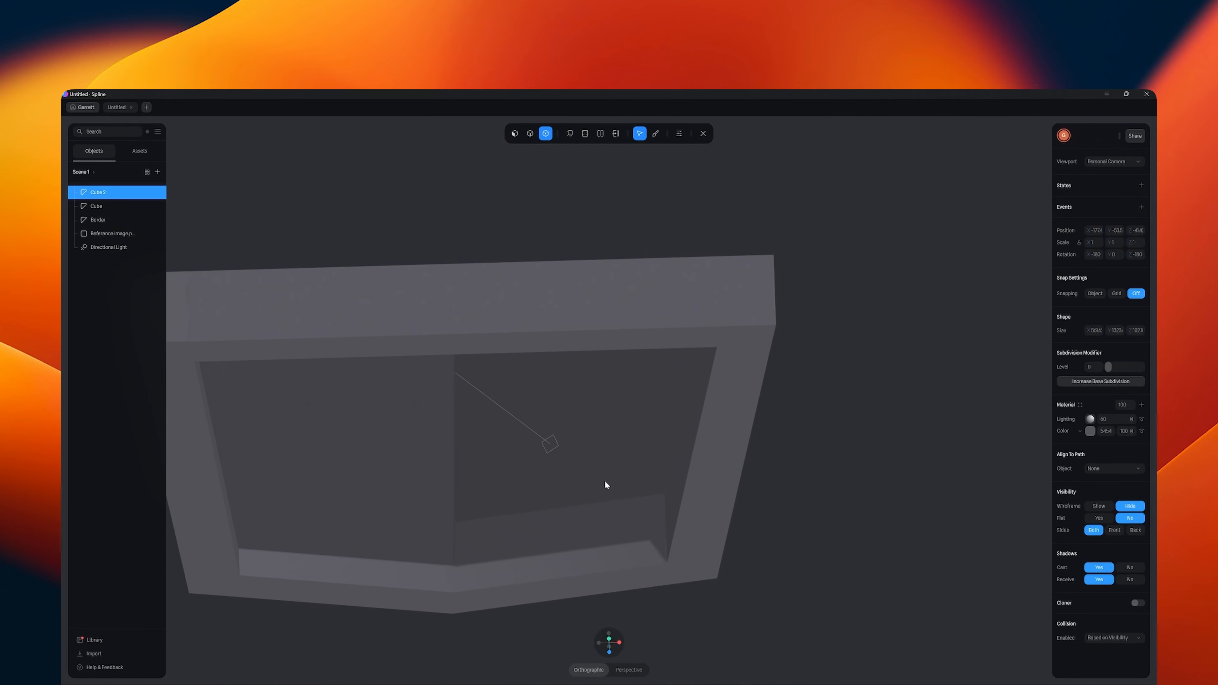
click(703, 133)
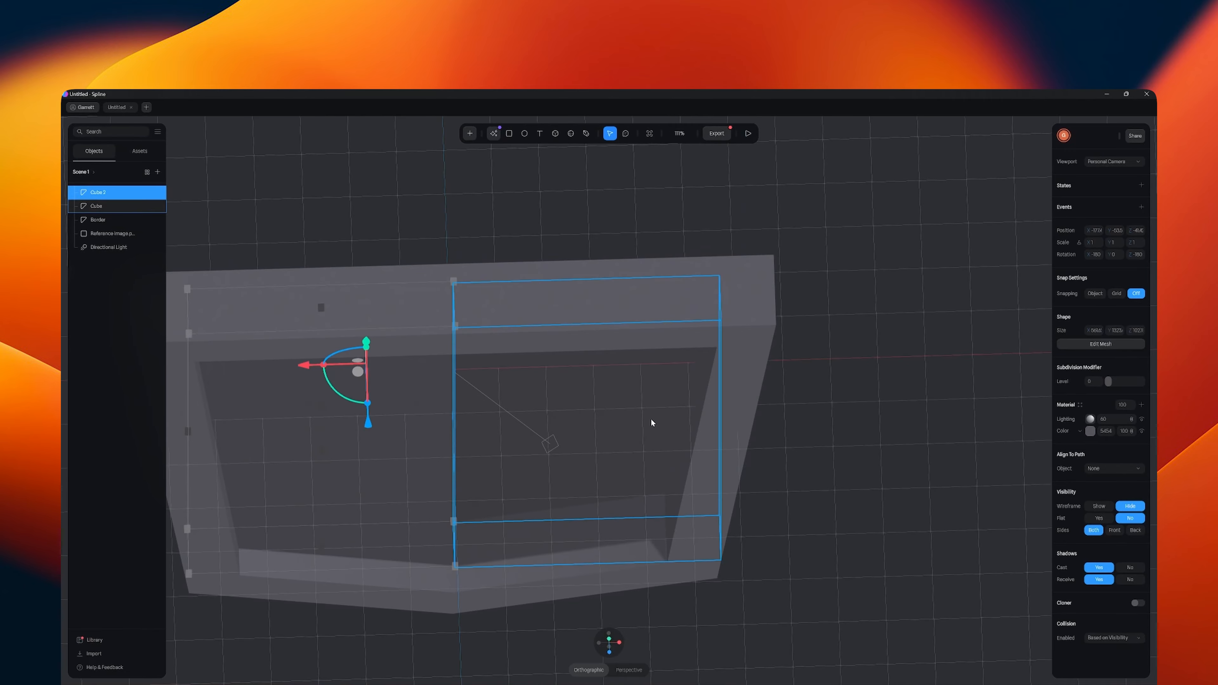
- Set the right panel's visible sides to Both and check the inside of the frame
click(656, 425)
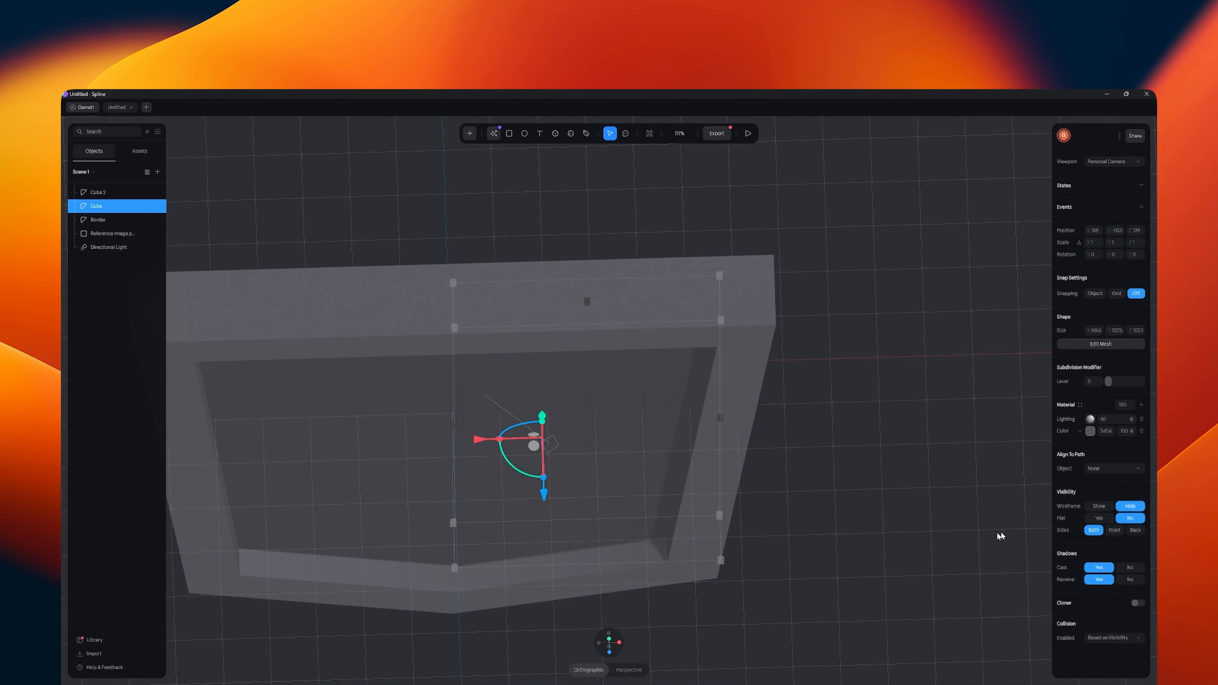
click(851, 539)
alt+drag(851, 540, 795, 529)
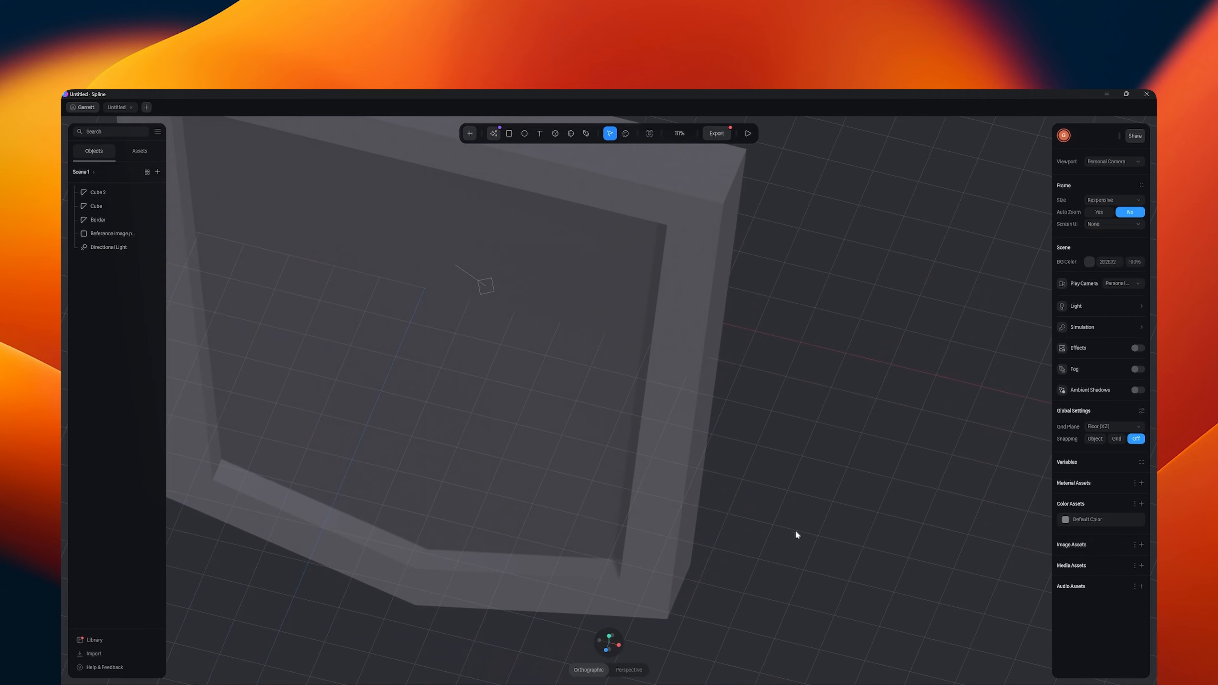
click(552, 489)
scroll(557, 446, down, 5)
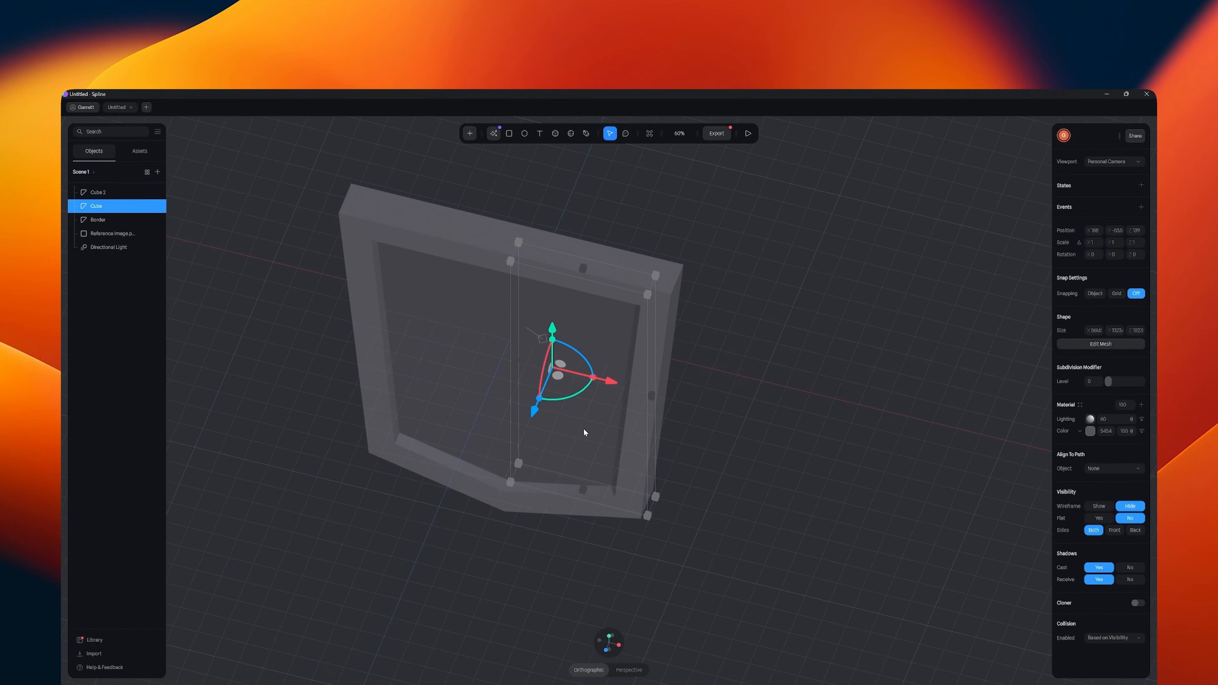
alt+drag(583, 428, 531, 423)
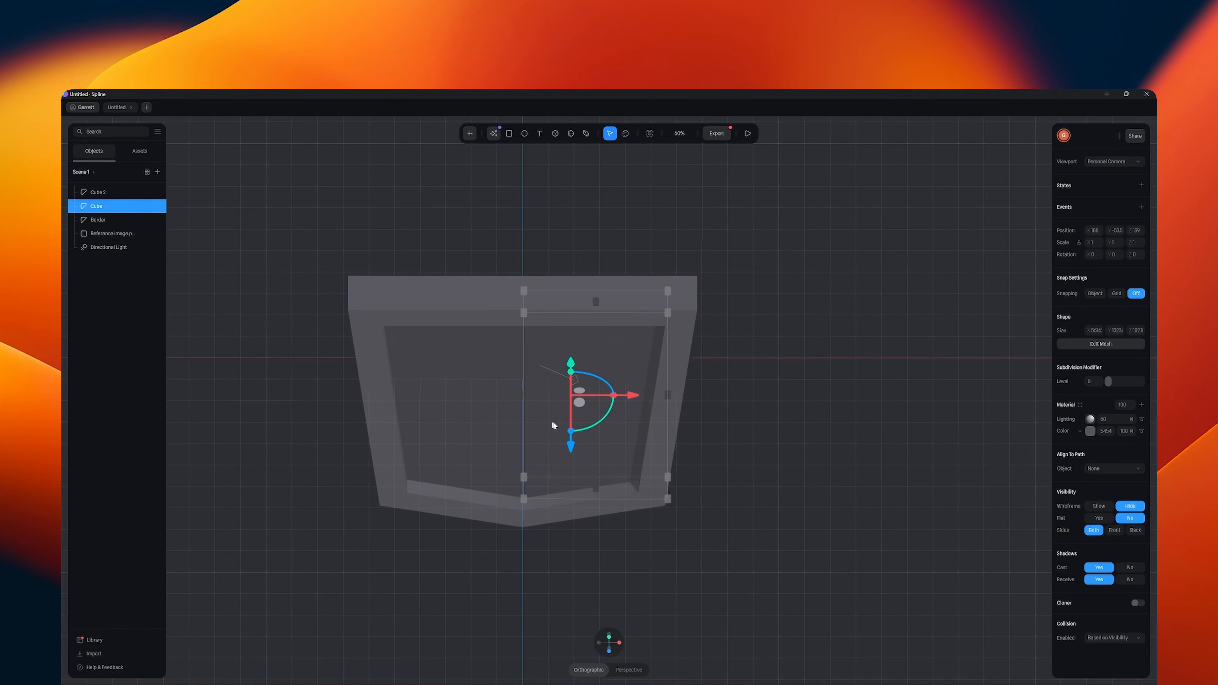
- In the border's mesh, pull the front centre vertices of the upper and lower bars forward along Z to form a ridge
click(510, 312)
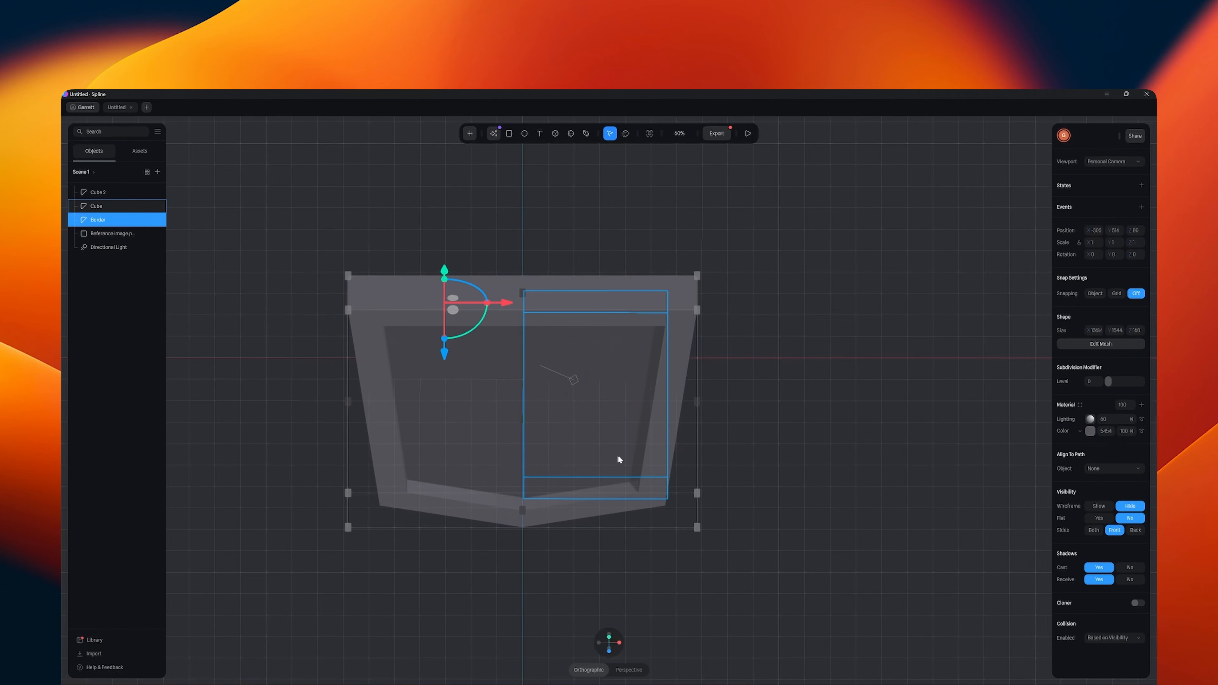
alt+drag(618, 455, 658, 321)
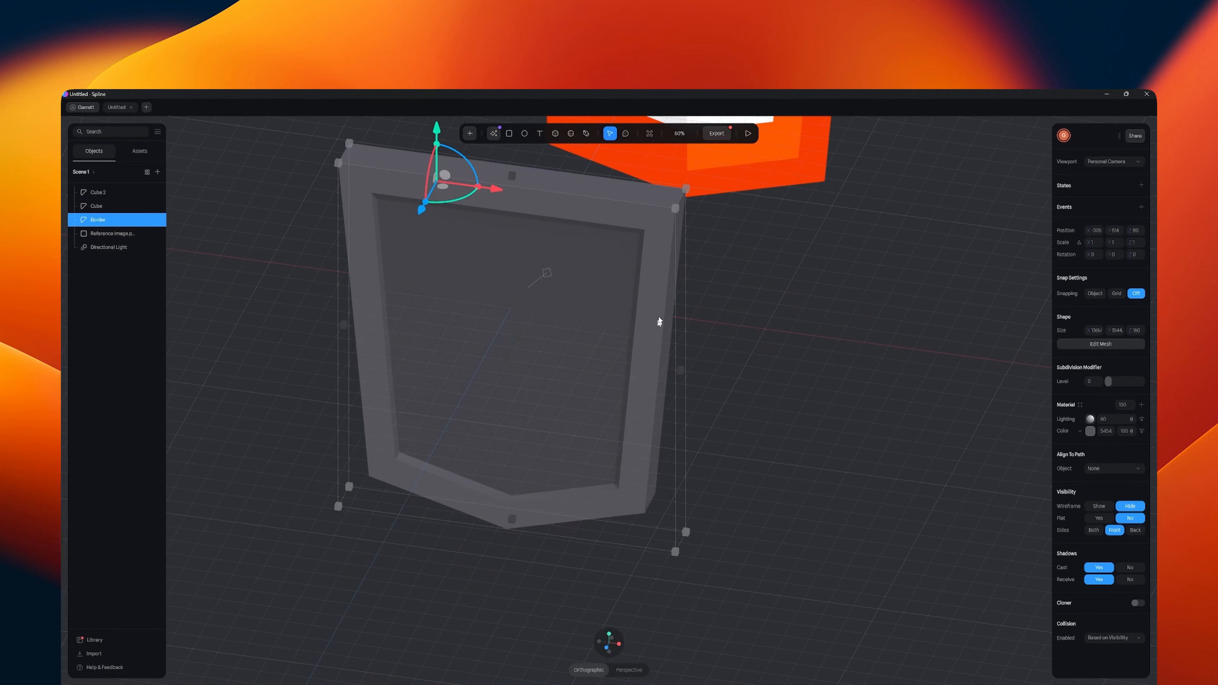
click(1100, 343)
click(508, 212)
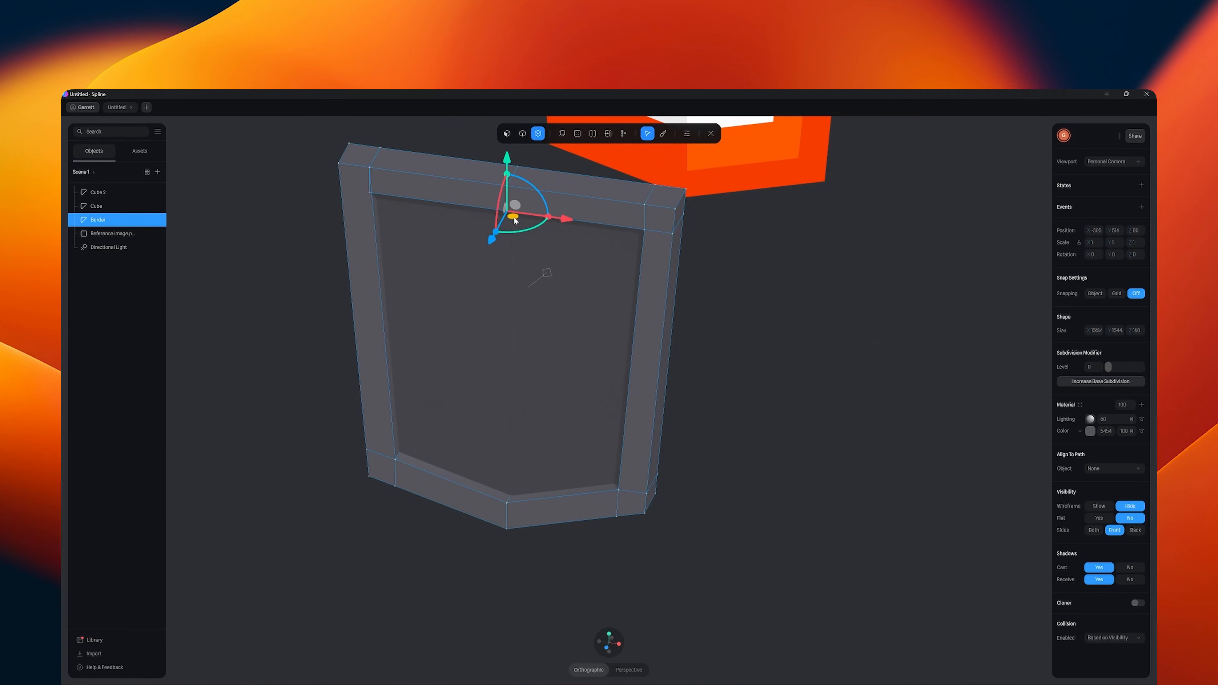
shift+click(506, 519)
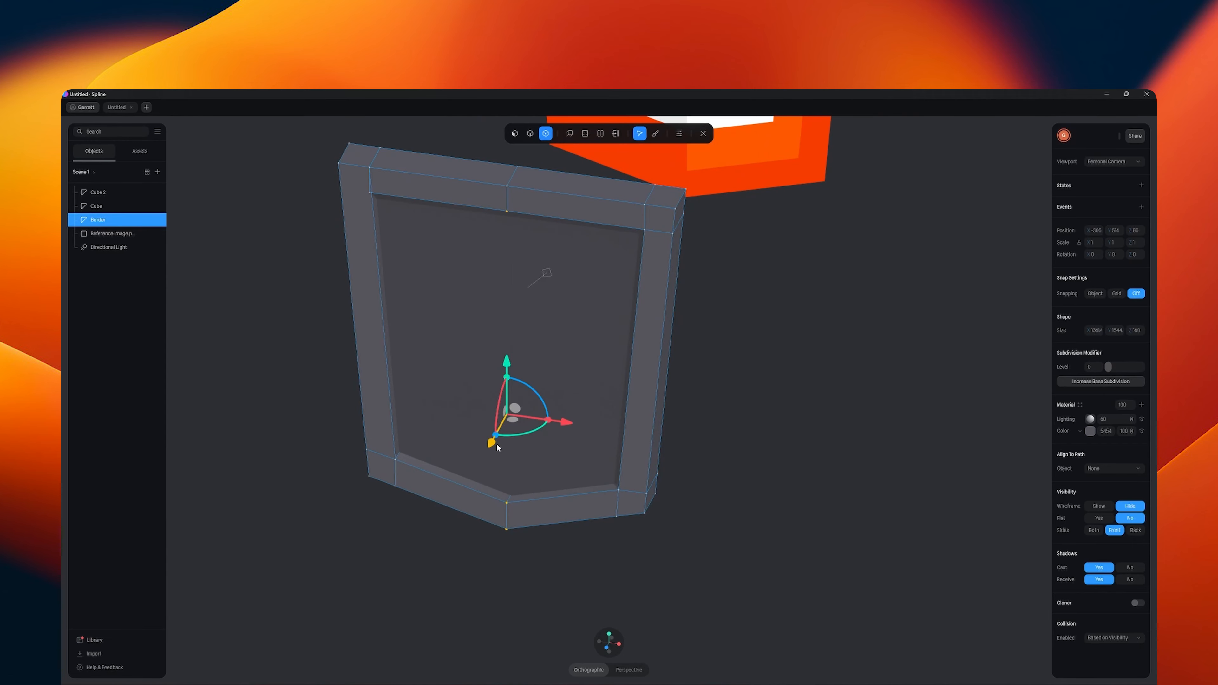
shift+click(508, 187)
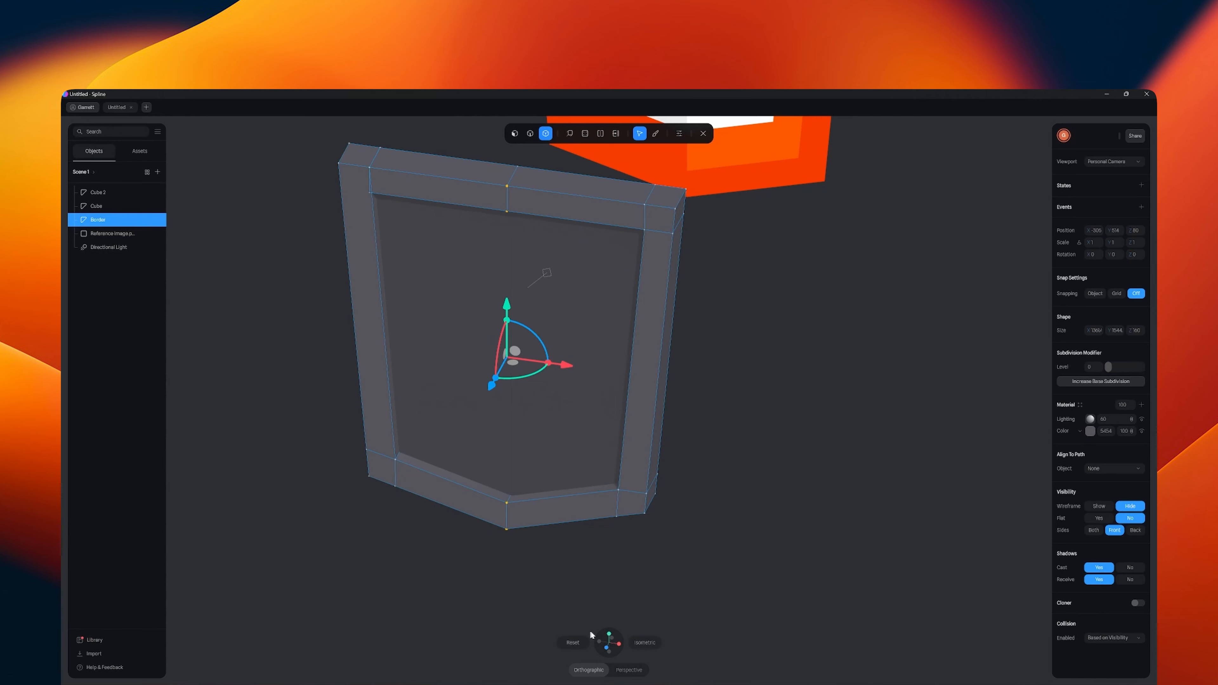
click(610, 635)
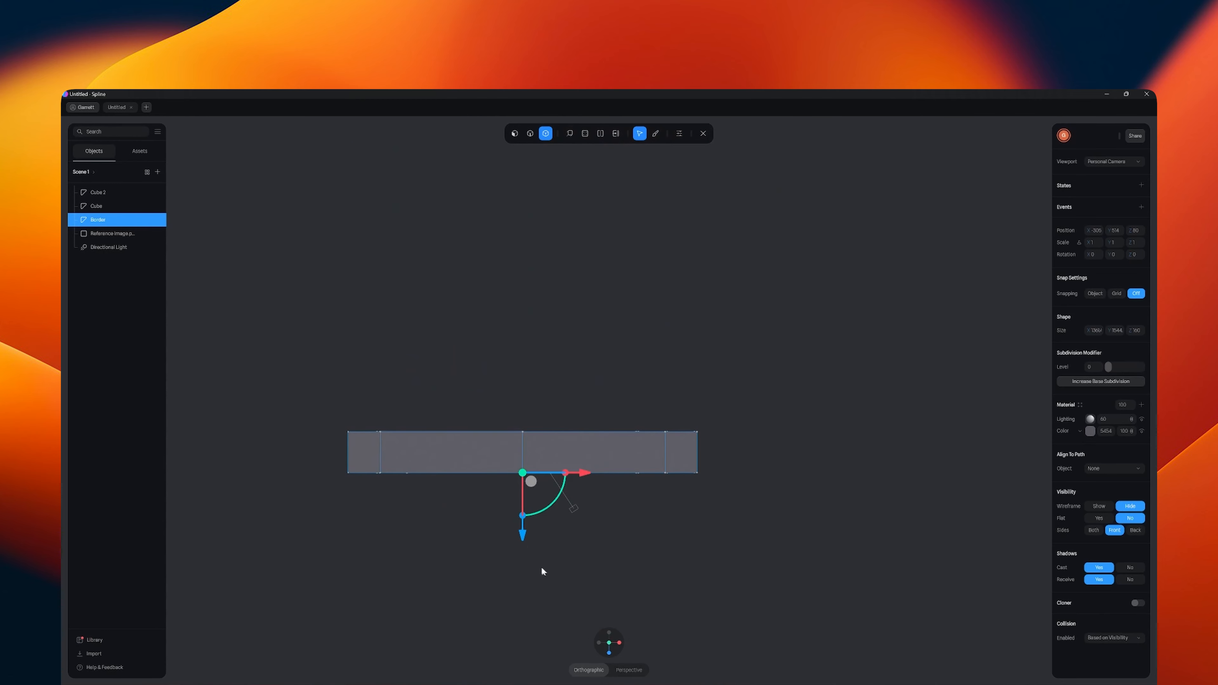
drag(526, 538, 525, 556)
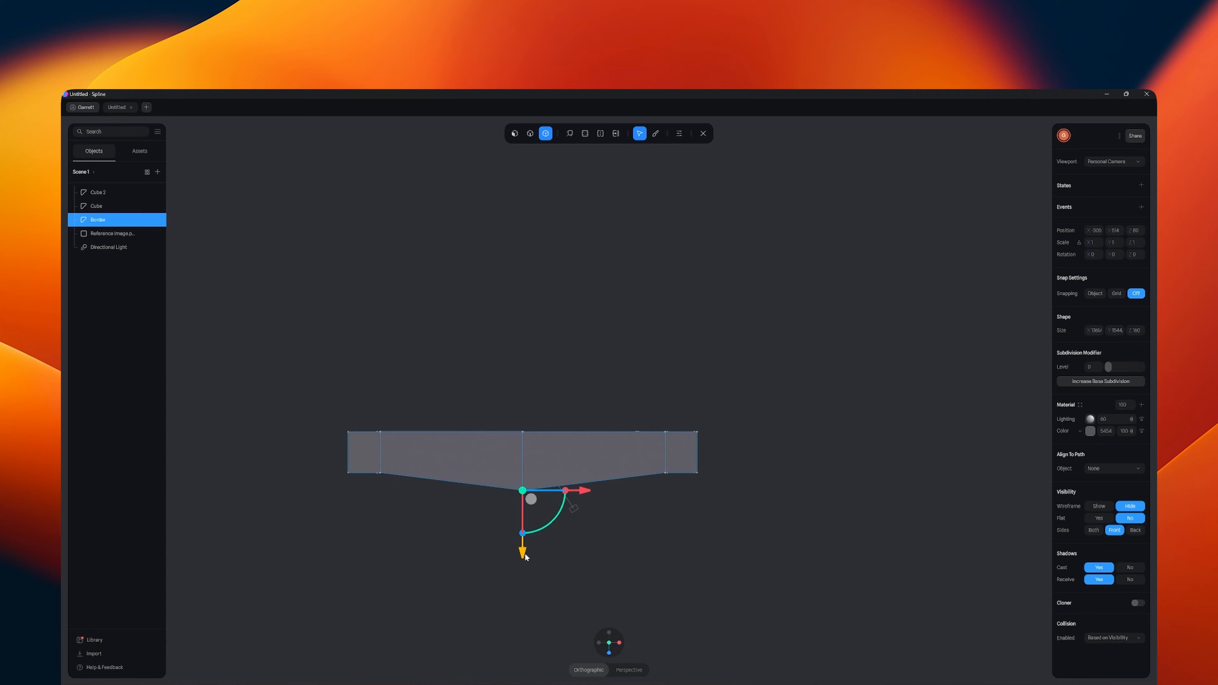
- Try to move the border's front vertices on either side of the centre ridge slightly forward along Z
click(380, 472)
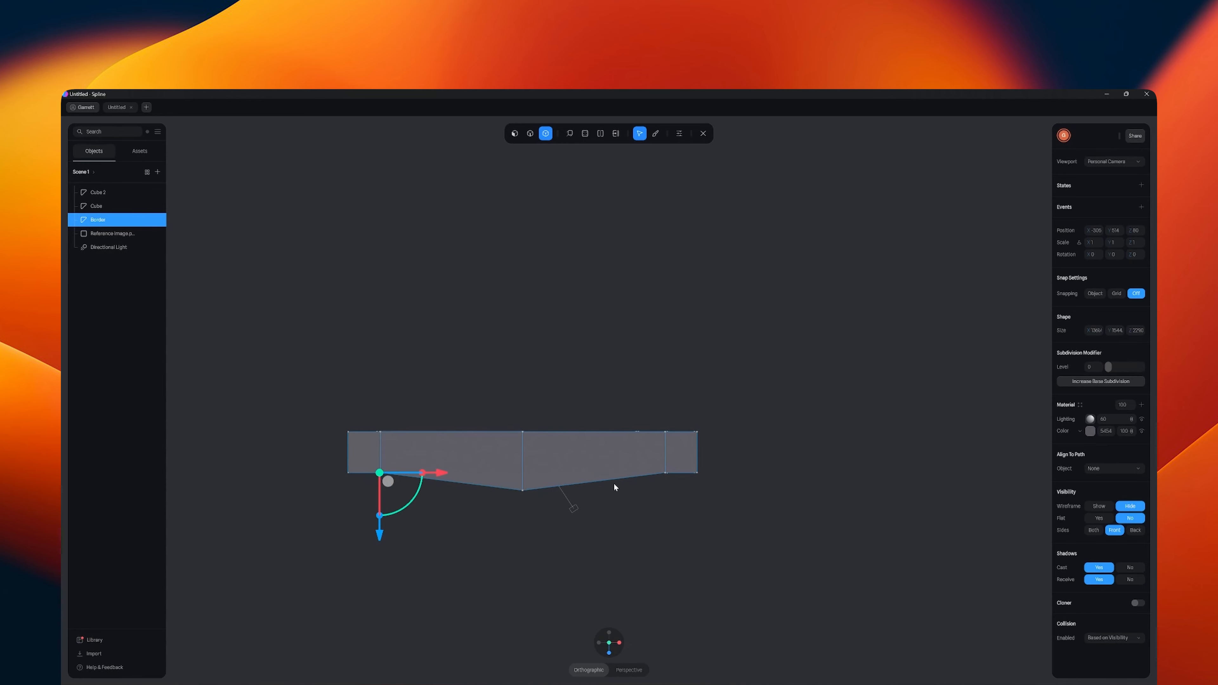
shift+click(665, 473)
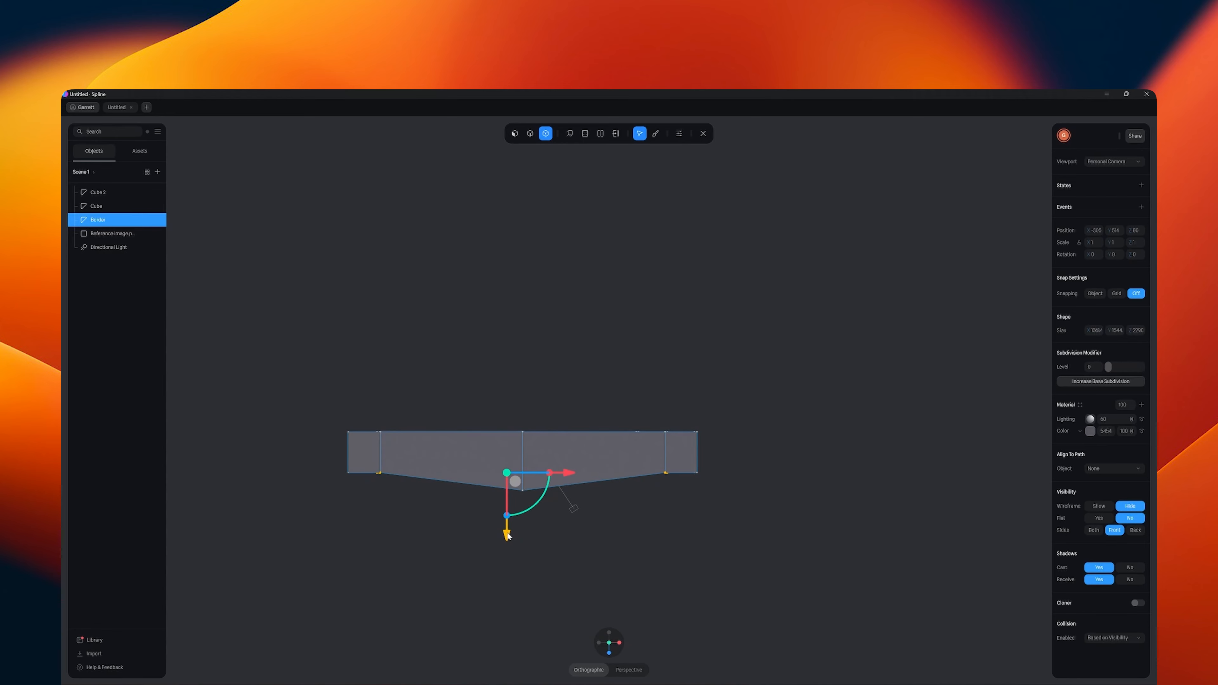
drag(507, 535, 507, 538)
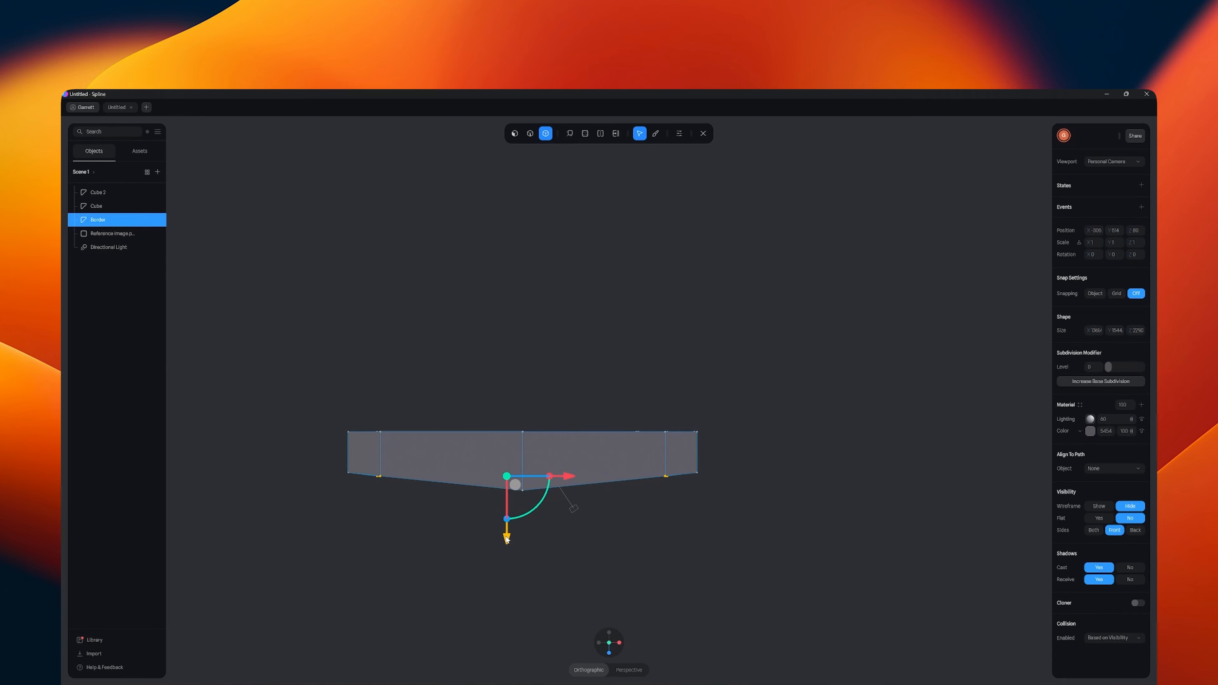
drag(561, 576, 576, 527)
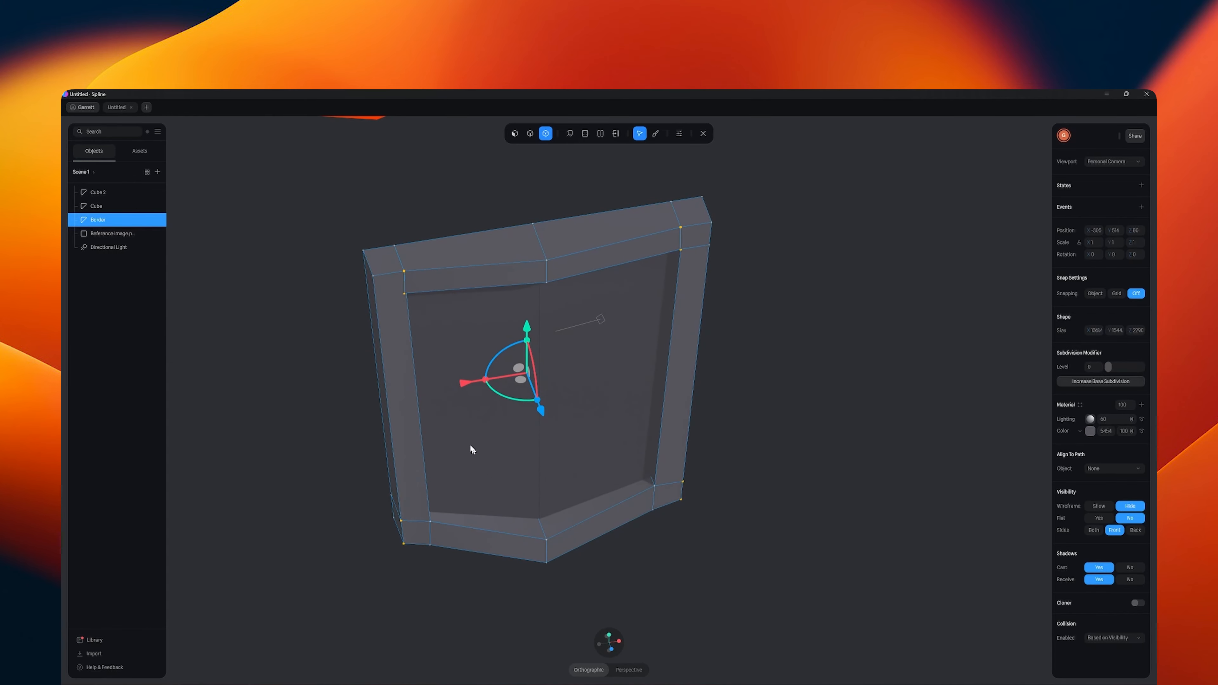
click(404, 270)
key(ctrl+z)
key(ctrl+z)
key(ctrl+z)
key(ctrl+z)
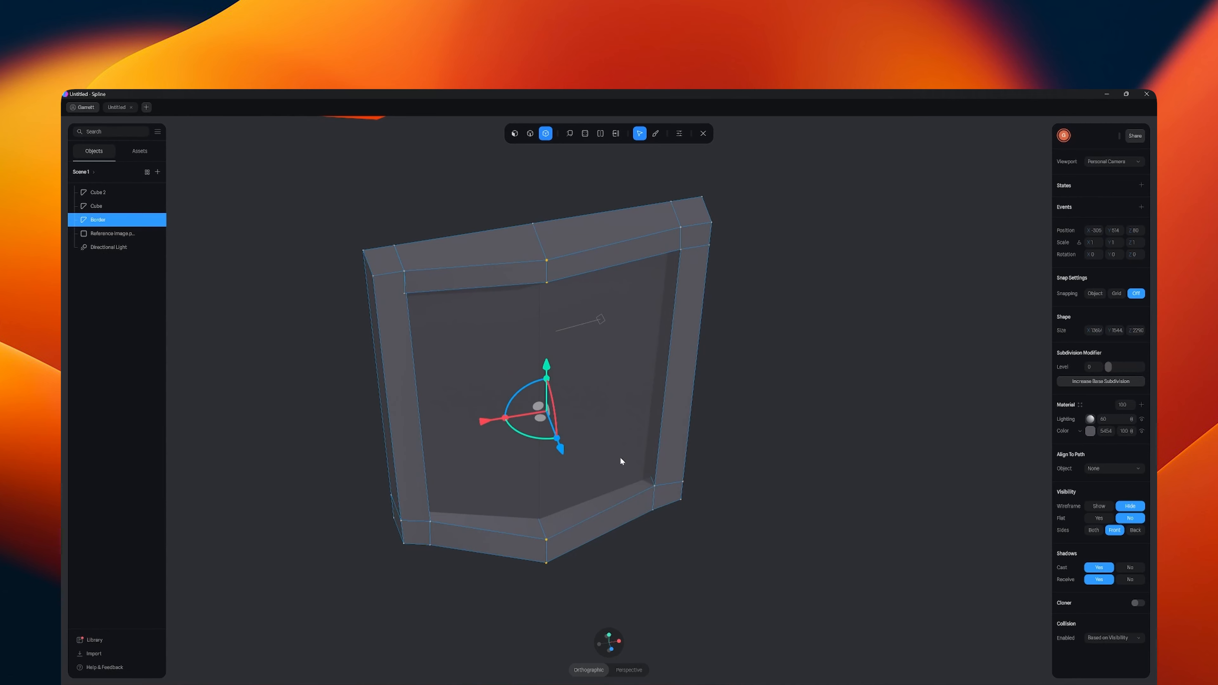
key(ctrl+shift+z)
- Select the border's front vertex pairs beside the inner corners on the upper and lower bars and move them slightly forward along Z
click(405, 273)
shift+click(404, 294)
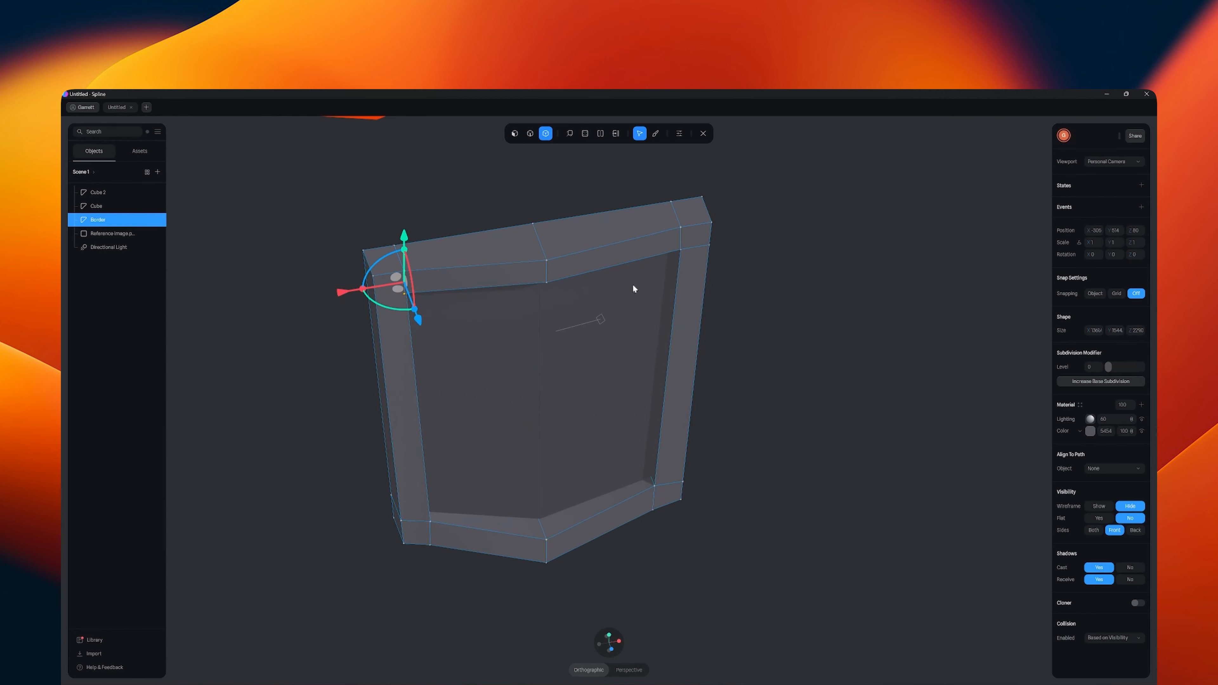
shift+click(680, 228)
shift+click(680, 249)
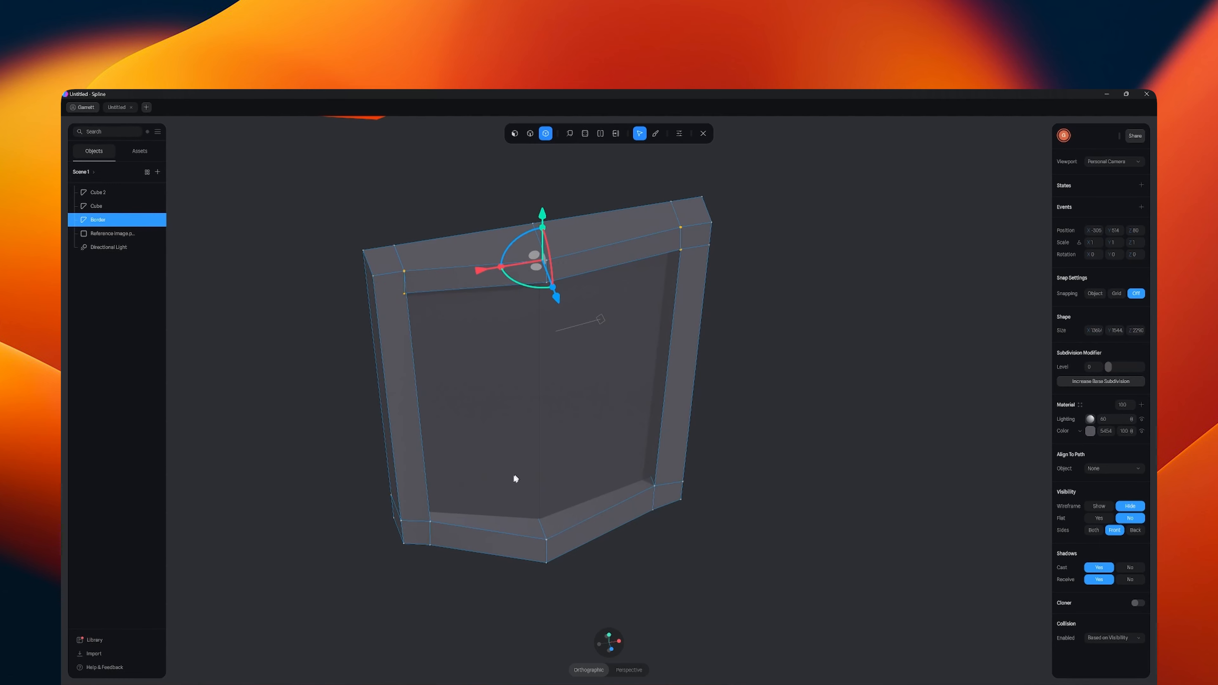
shift+click(431, 522)
shift+click(430, 544)
shift+click(654, 487)
shift+click(656, 509)
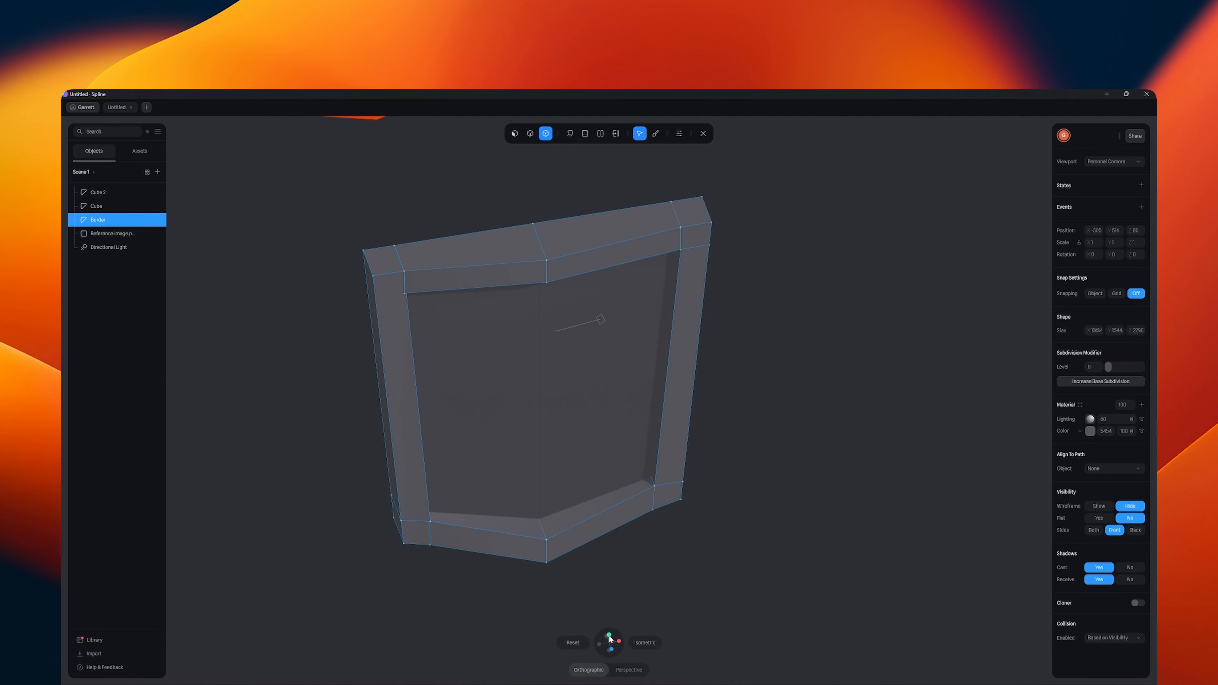
key(ctrl+z)
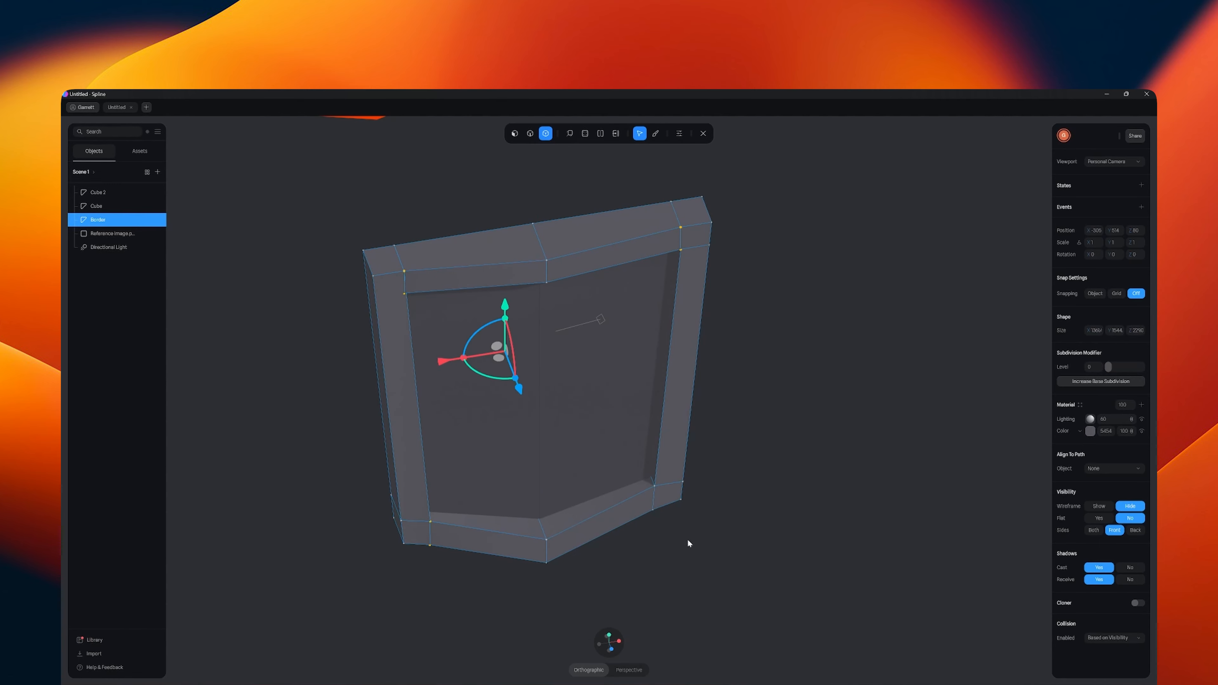
shift+click(654, 487)
shift+click(653, 510)
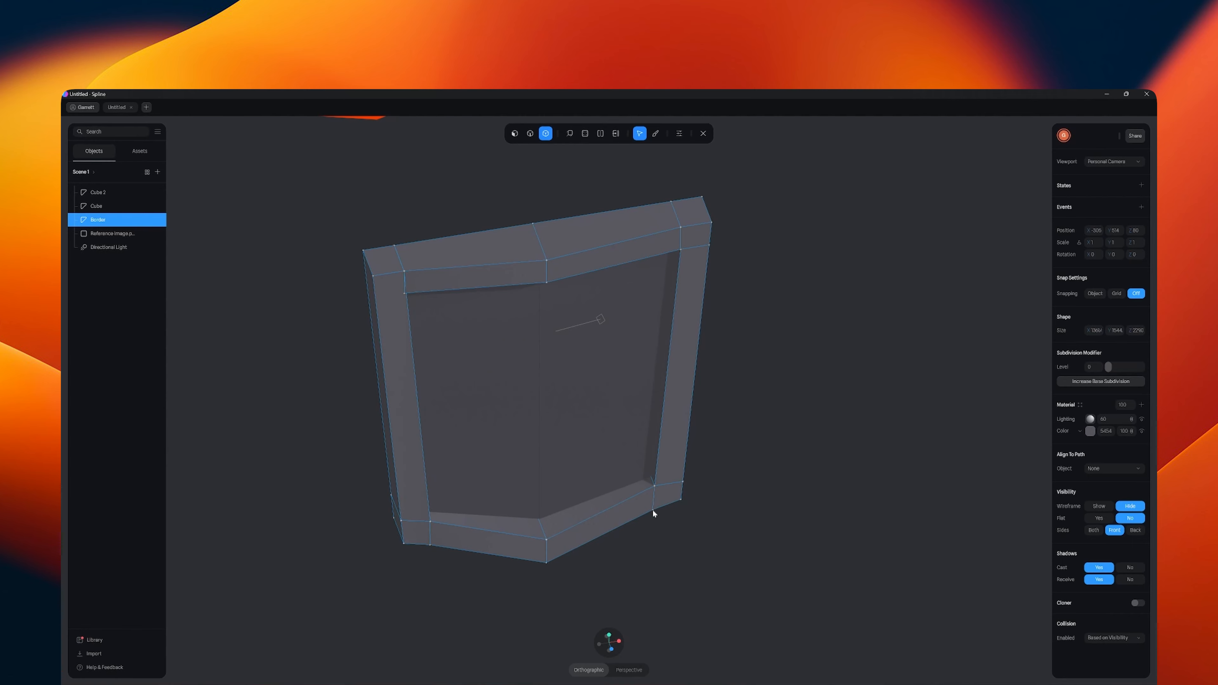
key(ctrl+z)
shift+click(653, 509)
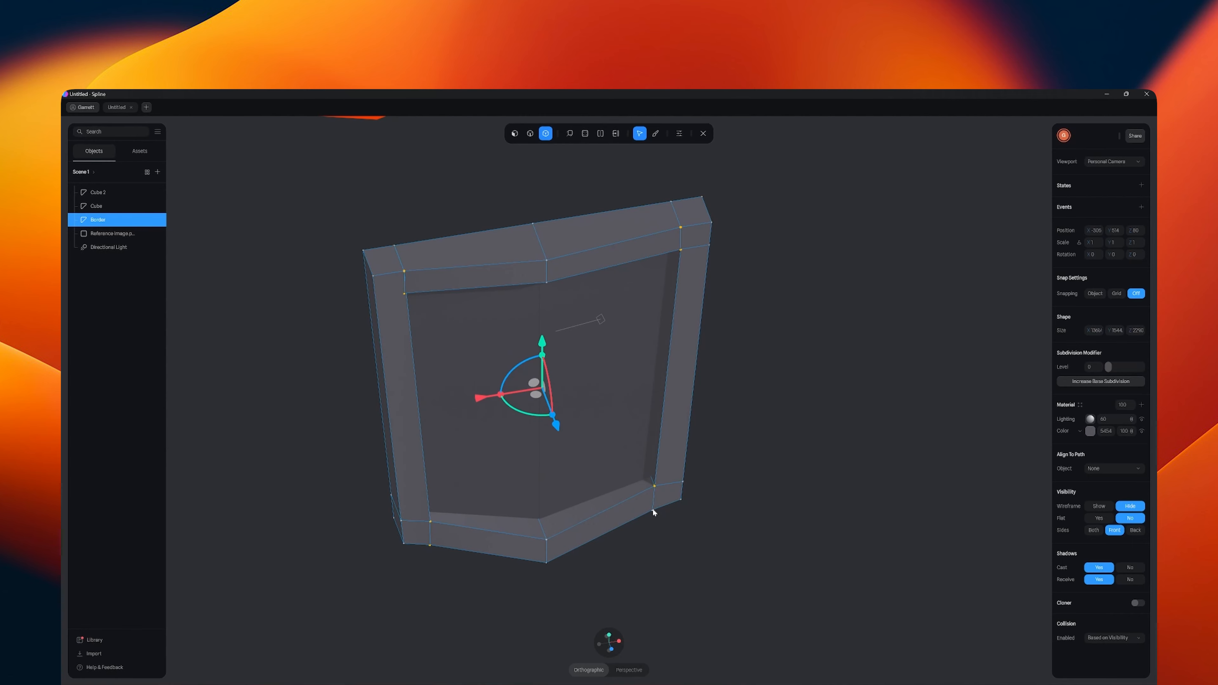
click(610, 634)
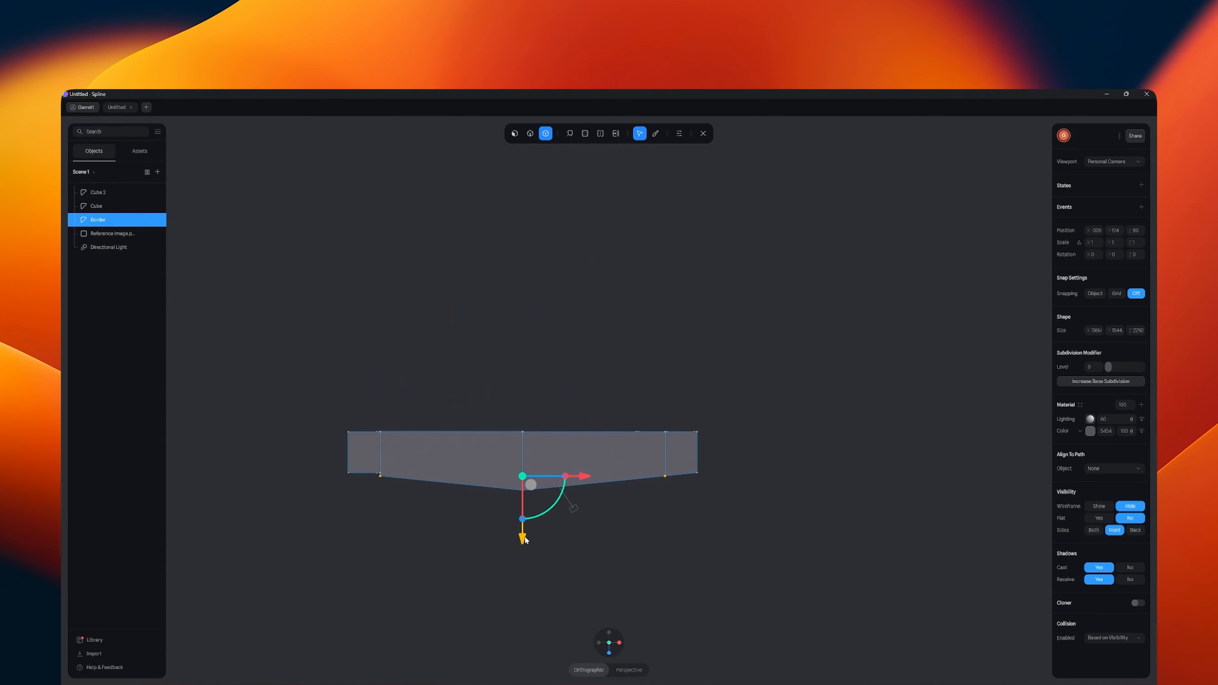
- Add the border's lower left outer corner front vertices to the selection and shift the selected vertices slightly forward along Z
shift+drag(370, 463, 390, 487)
alt+drag(438, 553, 434, 510)
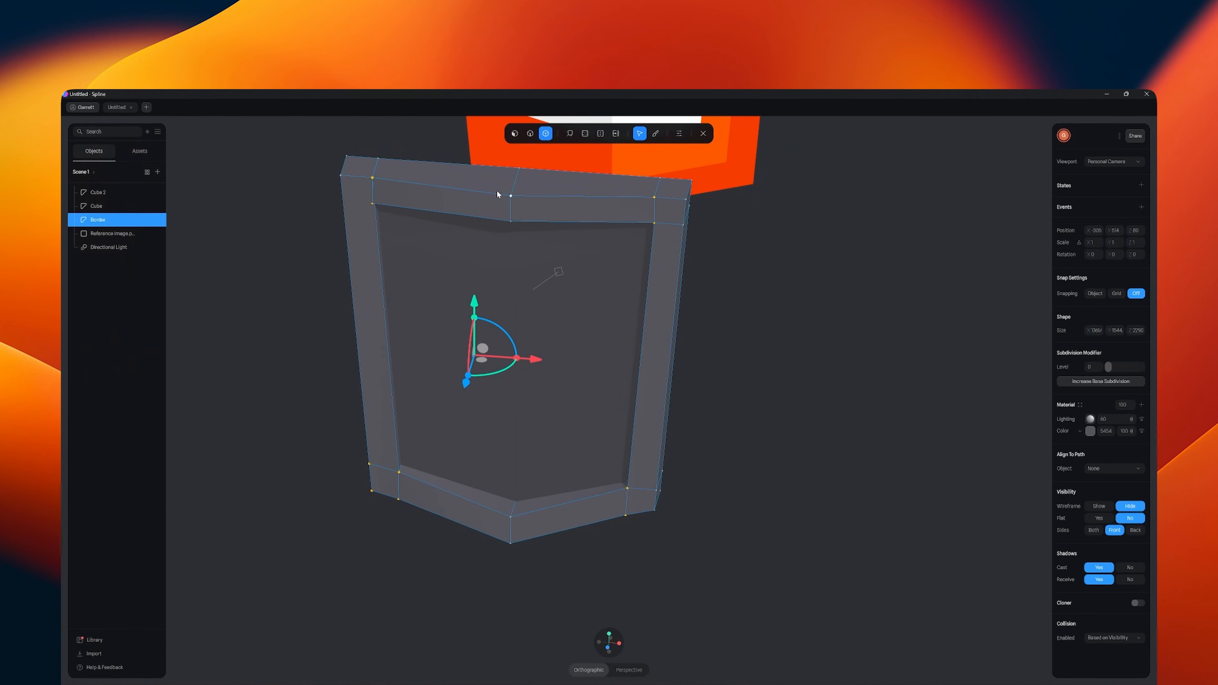
click(610, 635)
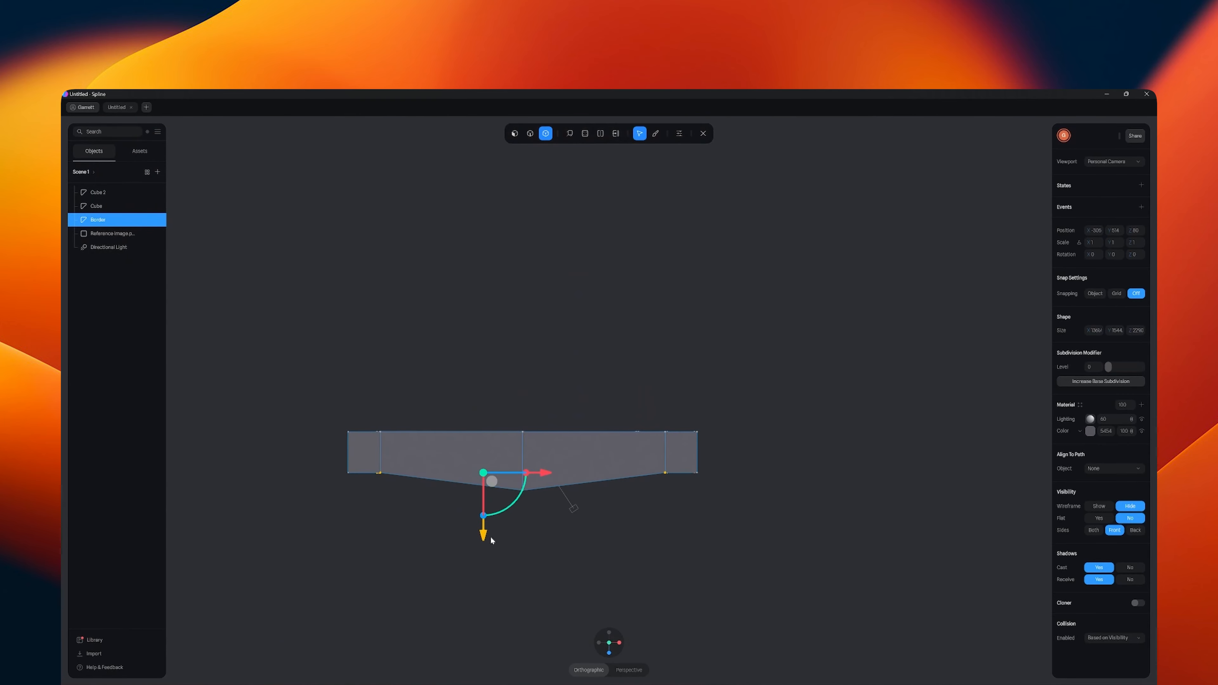
drag(489, 537, 488, 538)
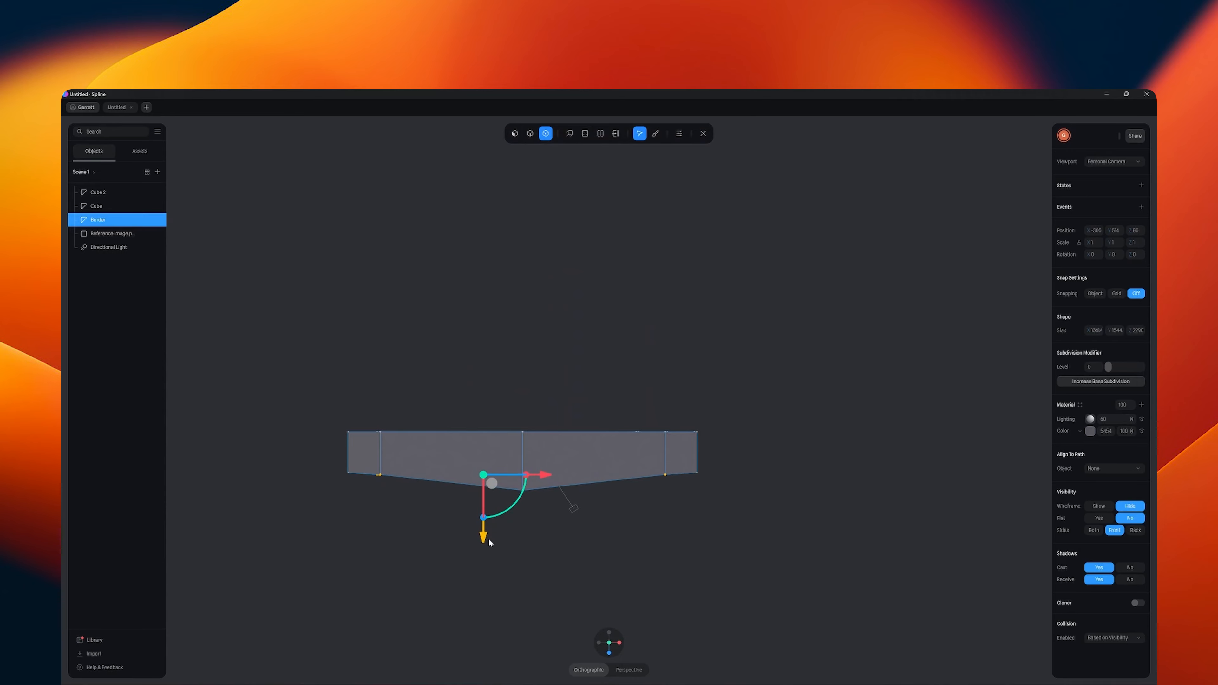
middle_drag(552, 584, 575, 430)
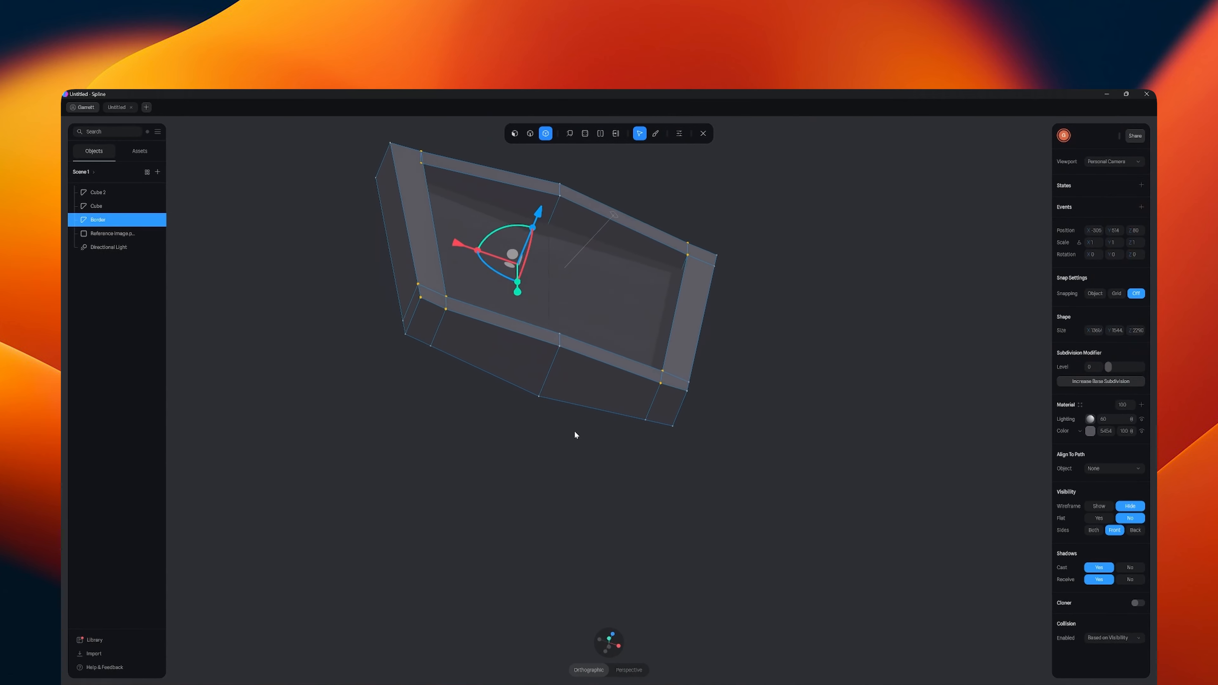
- Viewed from above, move the lower bar's left and right inner corner front vertices forward along Z towards the centre ridge's slope
click(609, 643)
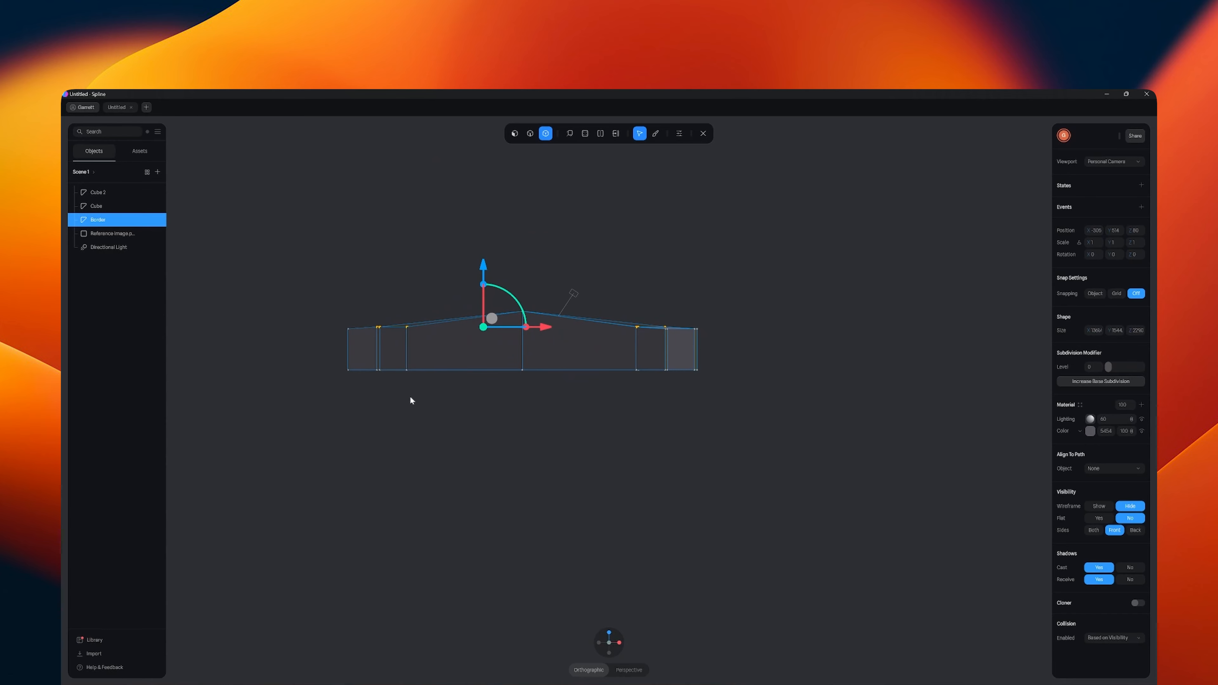
click(405, 328)
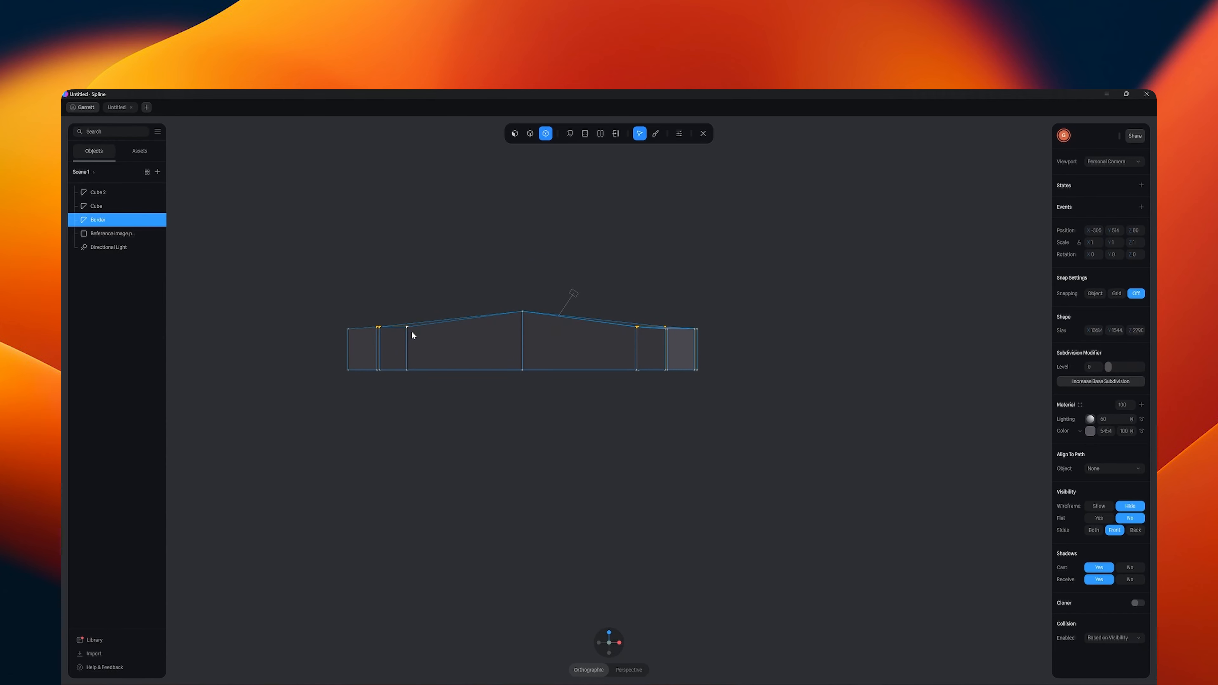
click(407, 327)
drag(405, 281, 403, 268)
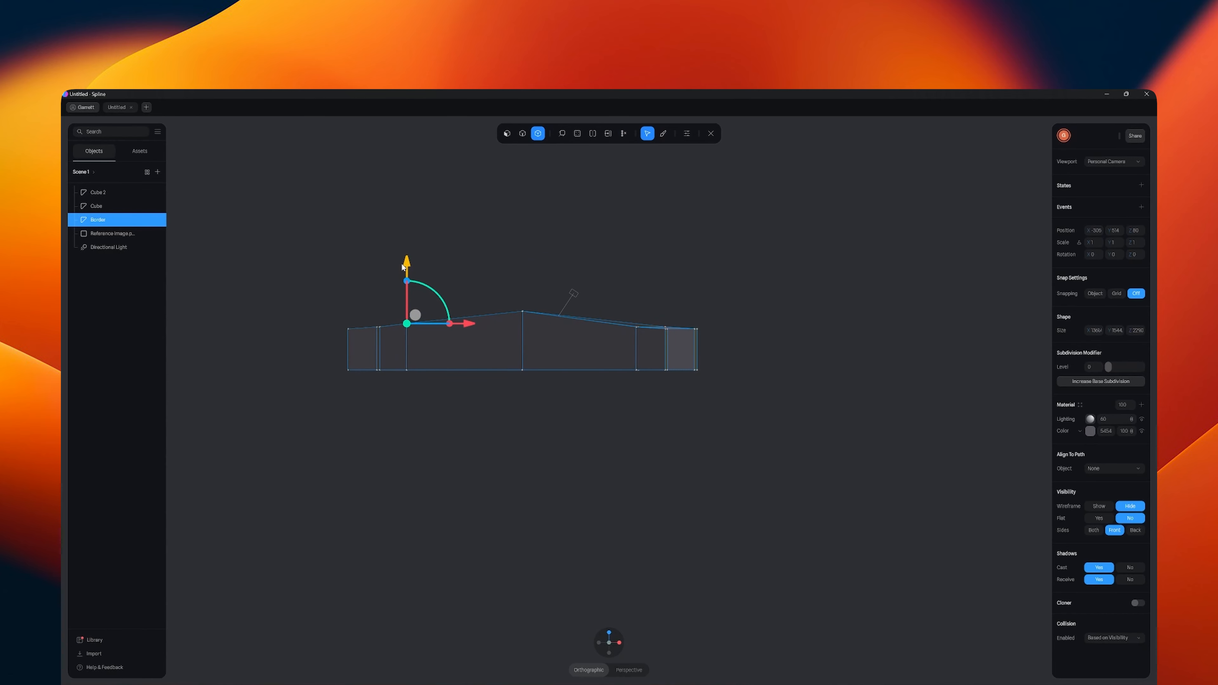
click(637, 330)
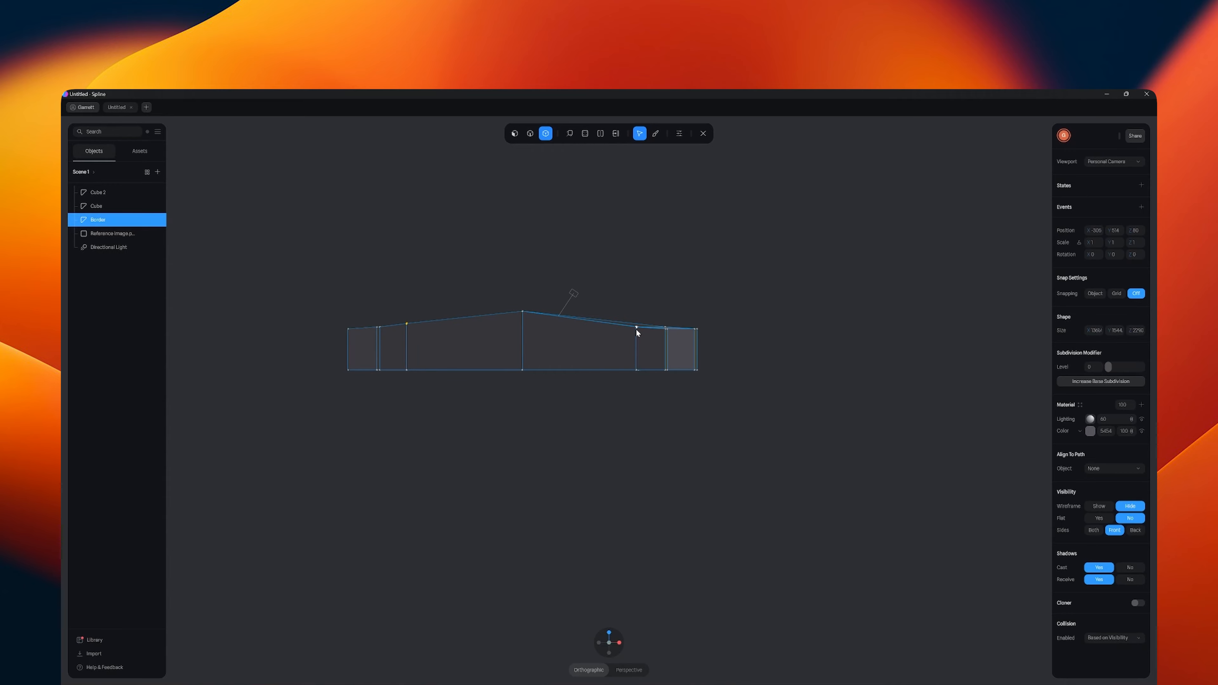
click(636, 329)
drag(637, 273, 636, 270)
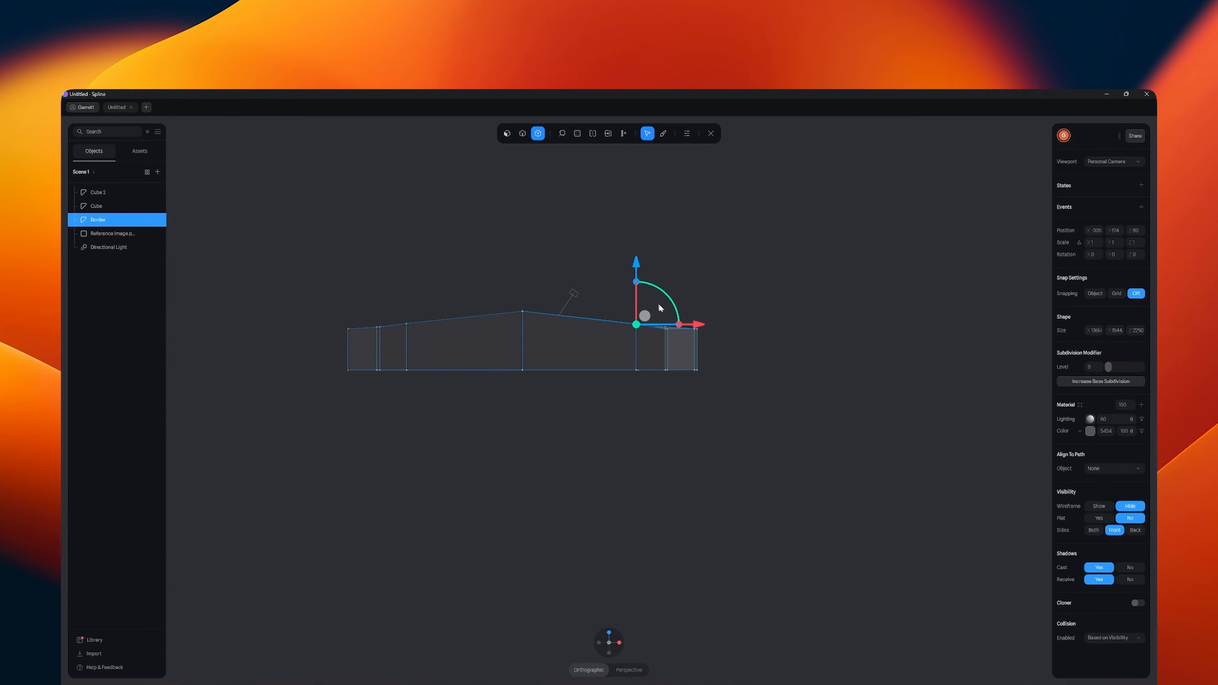
click(748, 306)
- Fine-tune the two inner corner front vertices of the border's lower bar along Z and check the frame from several angles
middle_drag(747, 307, 733, 506)
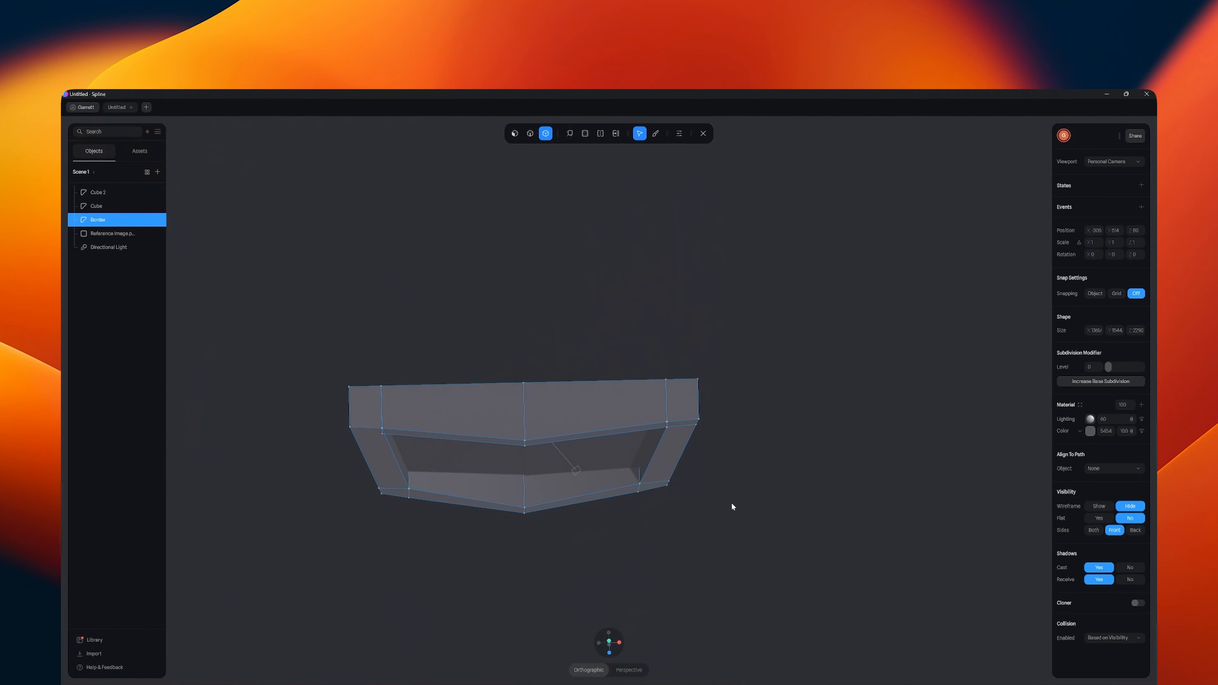
click(639, 483)
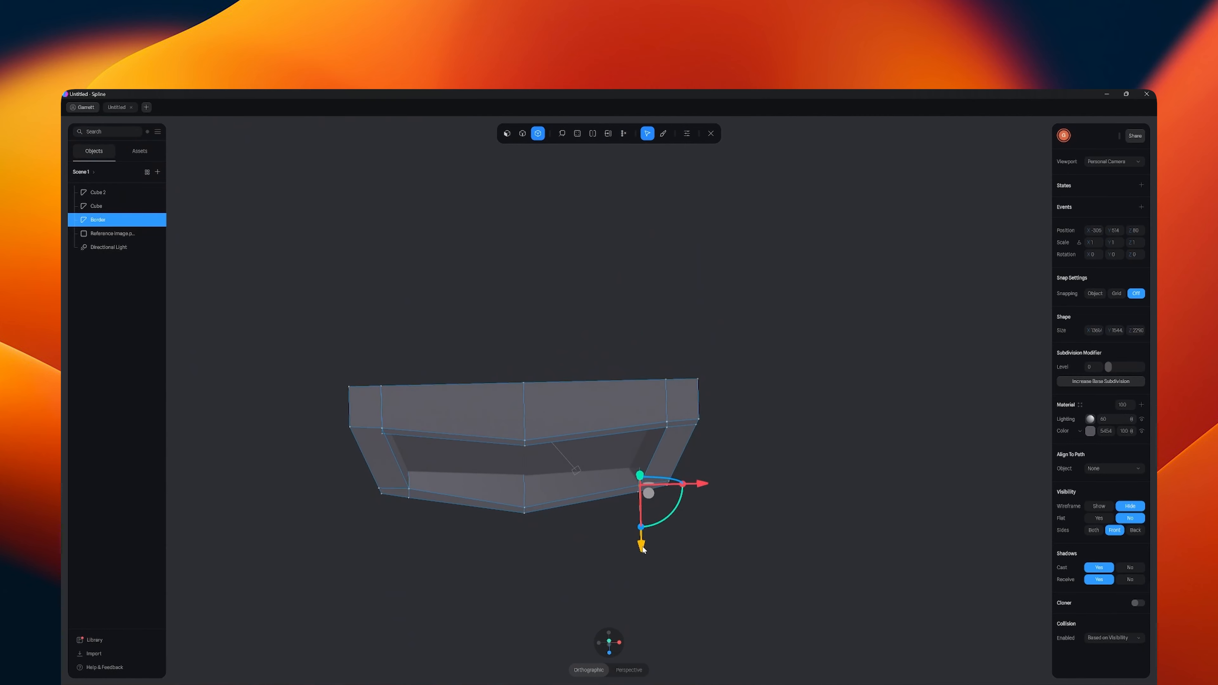
click(705, 557)
click(410, 489)
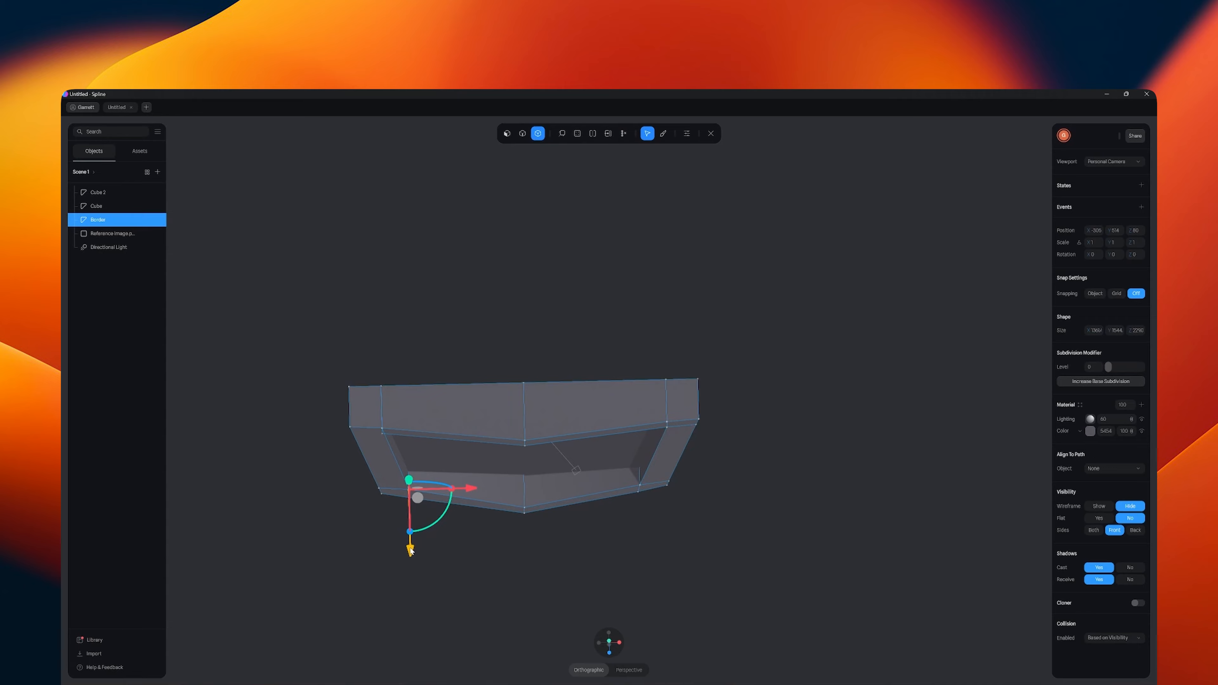
click(538, 548)
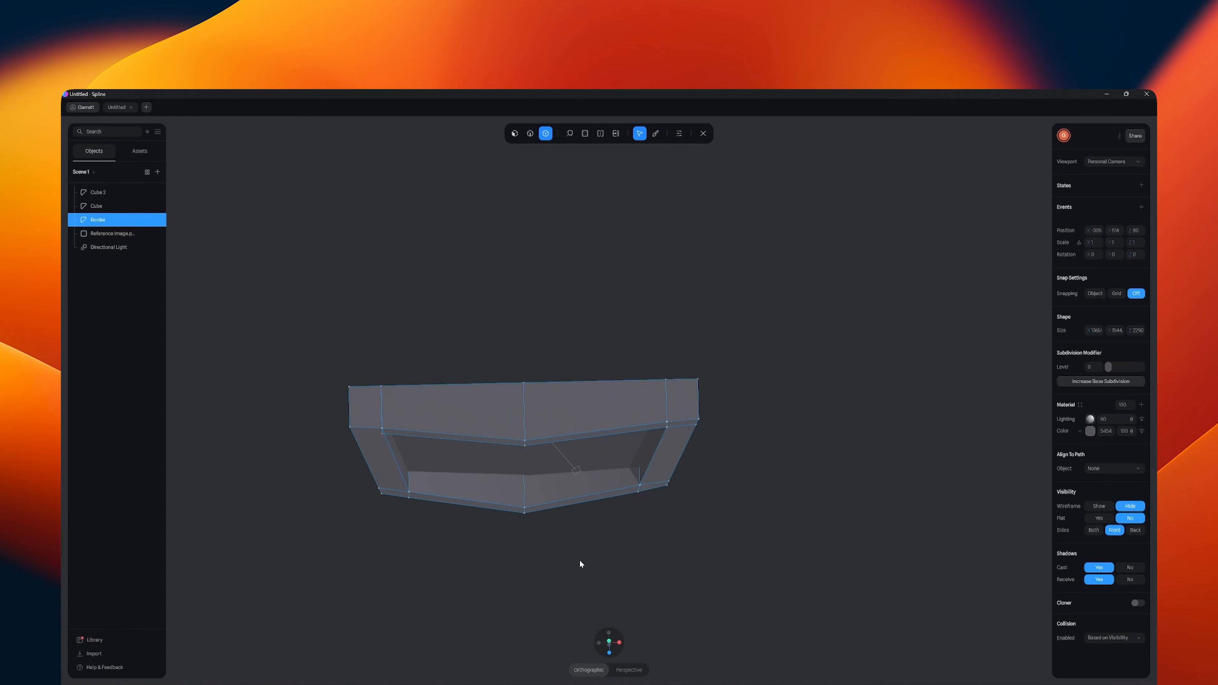
middle_drag(580, 562, 733, 394)
click(733, 393)
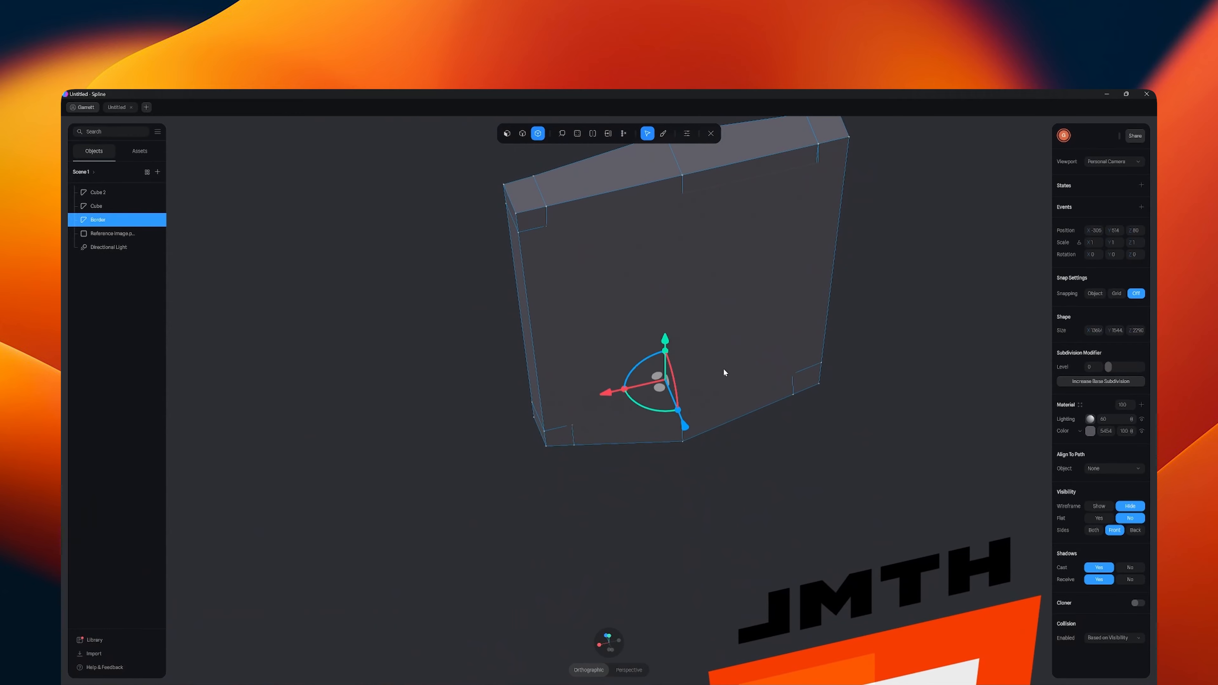
- Finish editing the border's mesh and shift the inner panel Cube 2 along Z inside the frame
click(711, 133)
click(740, 303)
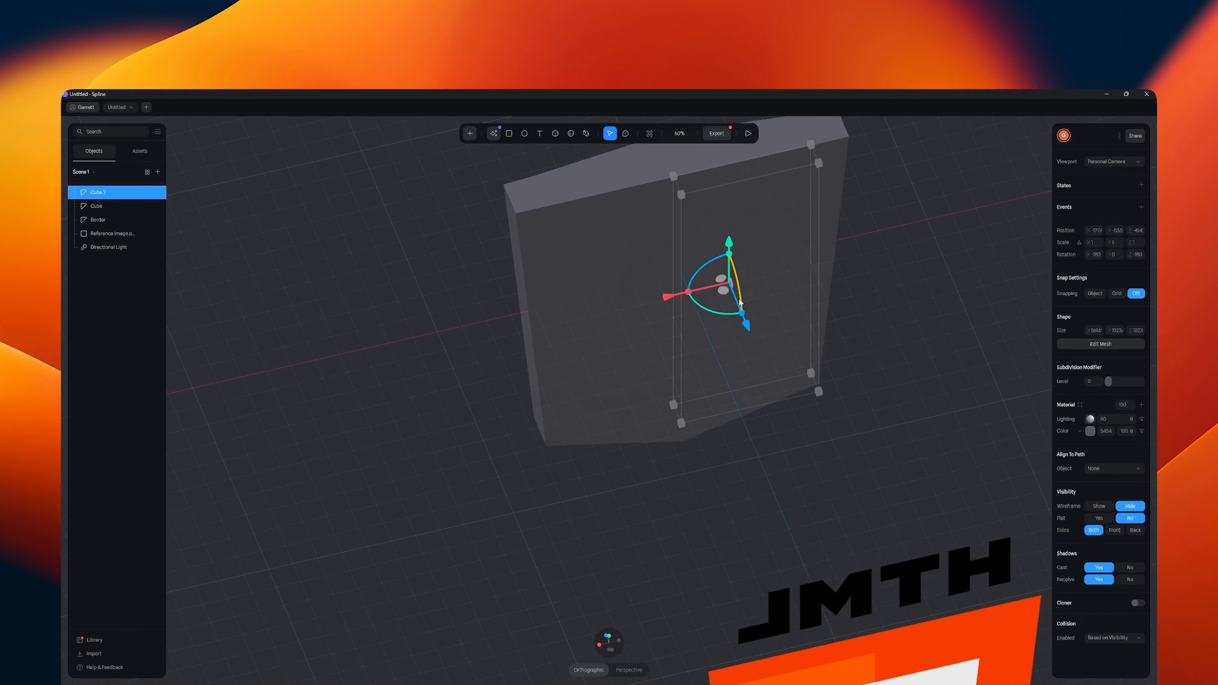
middle_drag(686, 473, 809, 505)
click(809, 506)
click(507, 462)
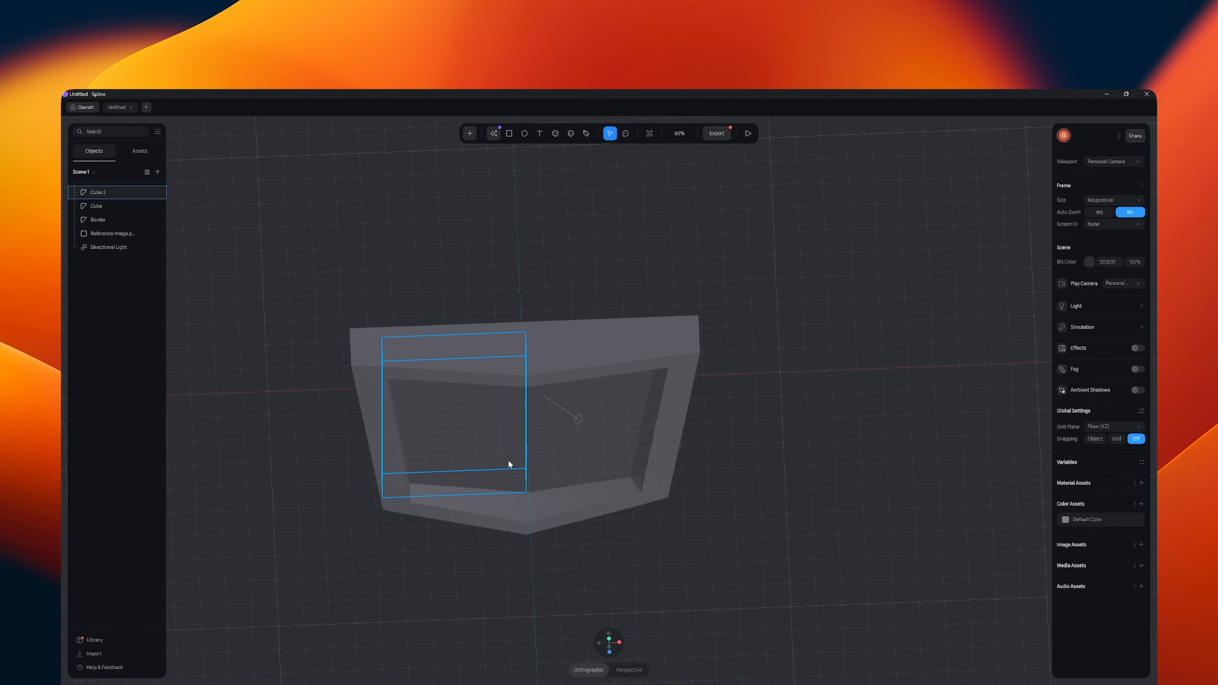
drag(485, 445, 485, 446)
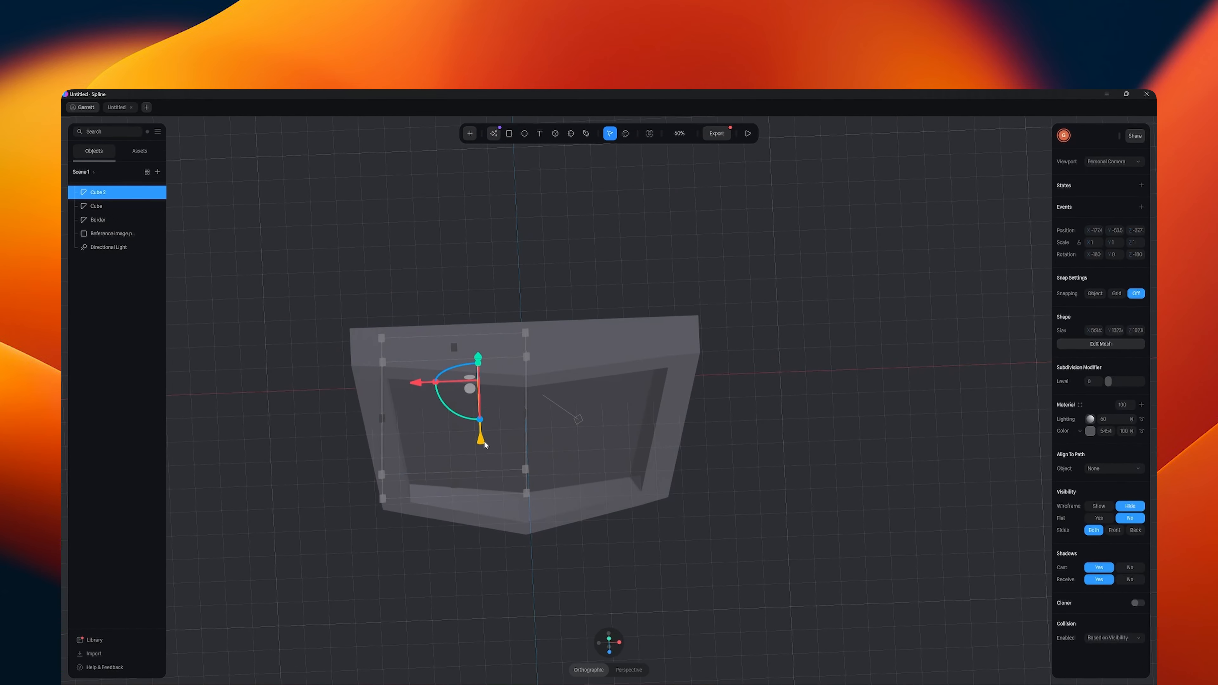
click(806, 499)
mouse_move(670, 500)
mouse_down()
mouse_move(617, 492)
mouse_move(663, 459)
mouse_move(688, 525)
mouse_move(549, 498)
mouse_move(669, 493)
mouse_up()
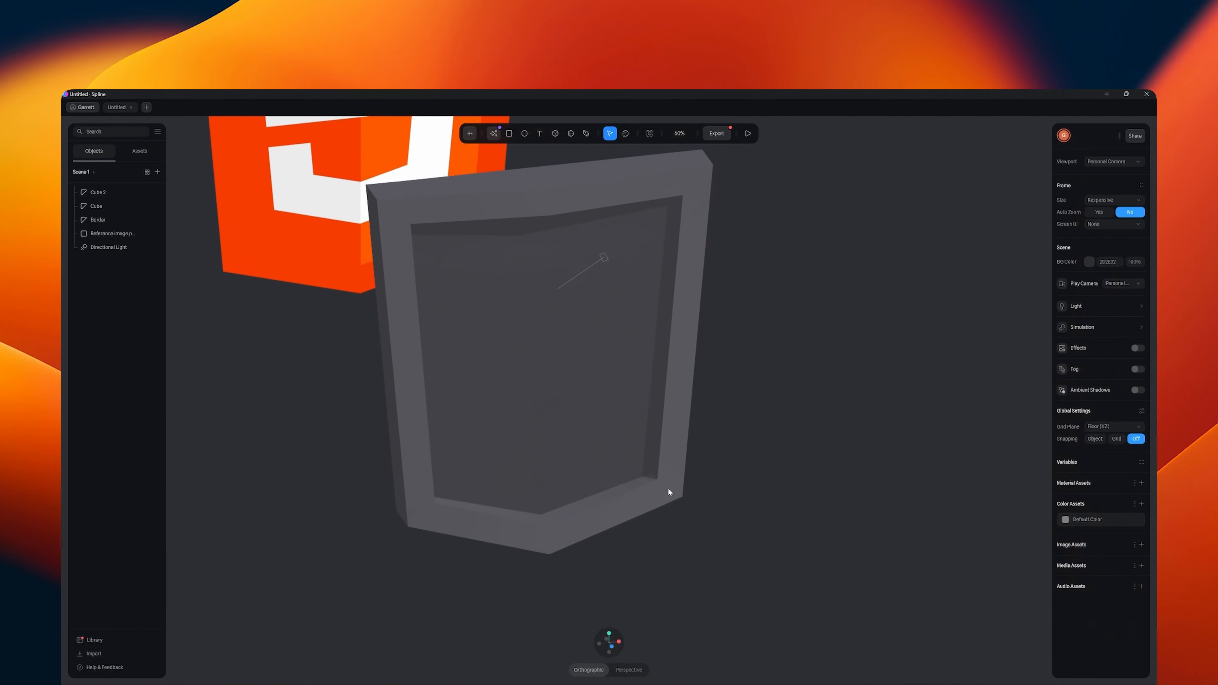
- In Cube 2's mesh, pull the vertical front edge at the shield's centre forward along Z
click(524, 430)
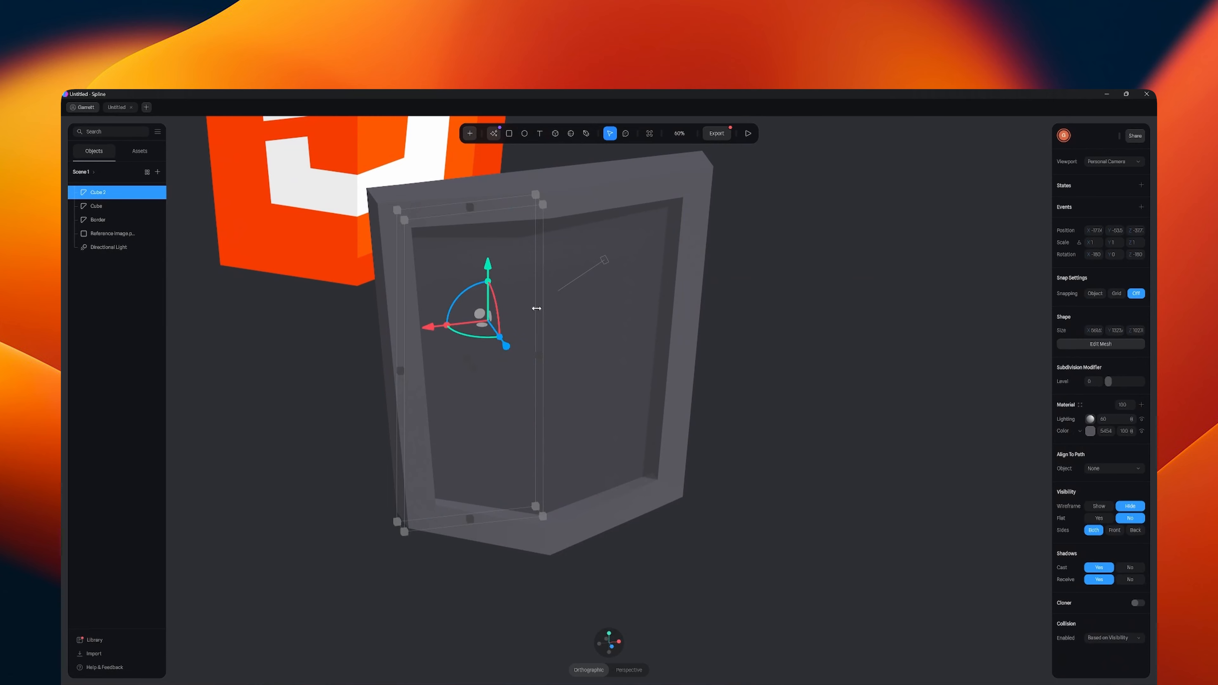
click(1113, 345)
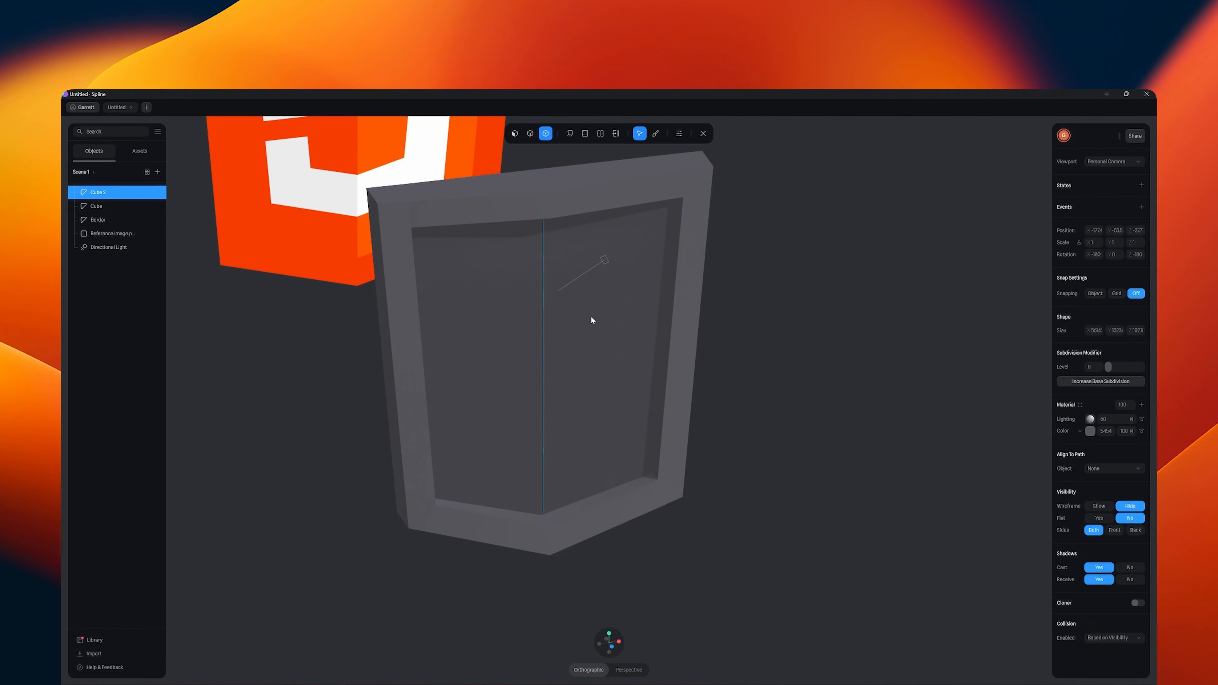
click(525, 135)
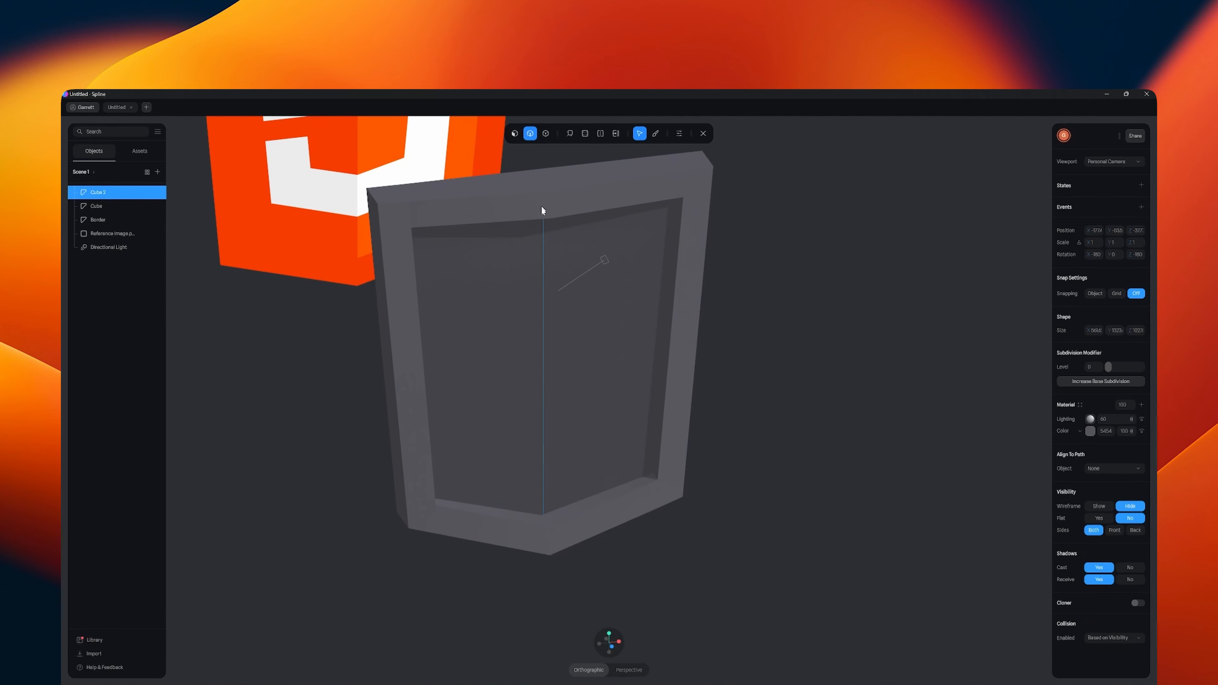
click(543, 306)
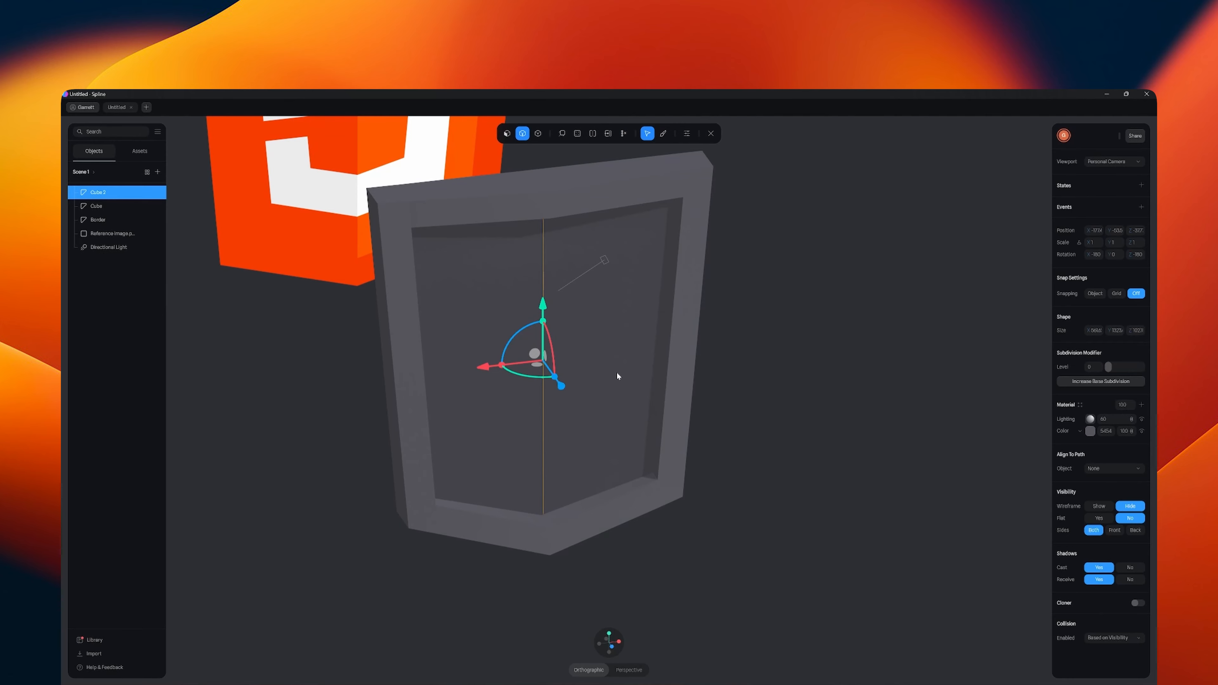
alt+drag(650, 363, 639, 402)
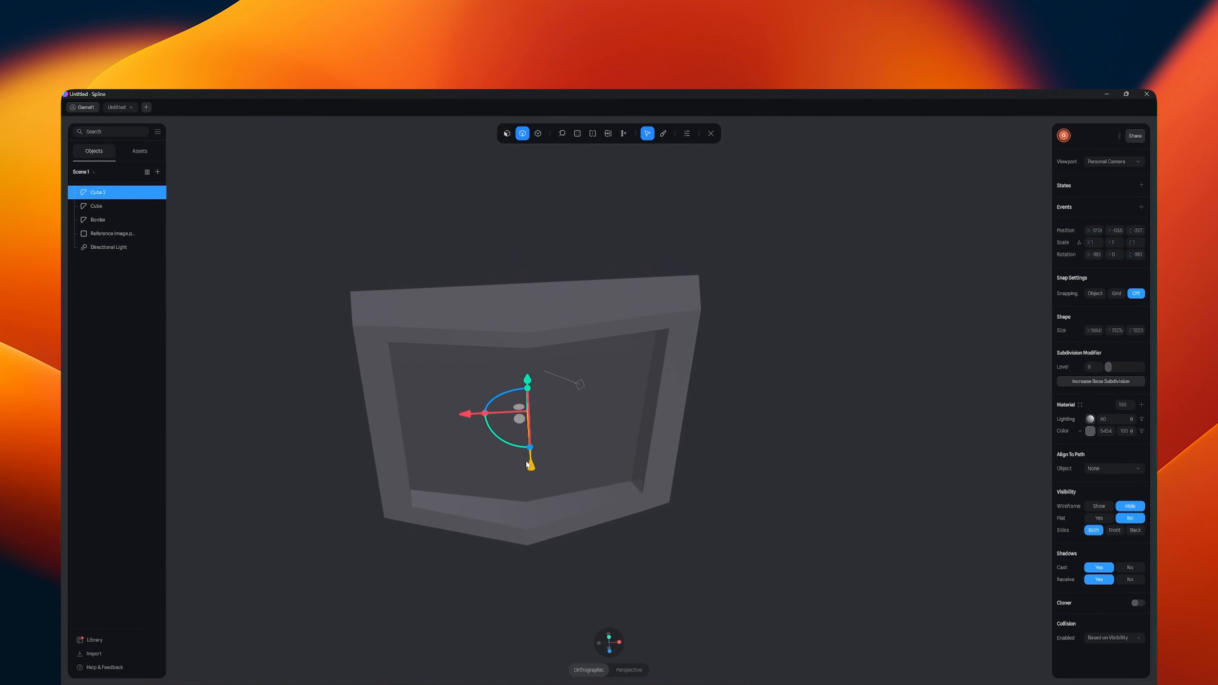
drag(533, 470, 533, 483)
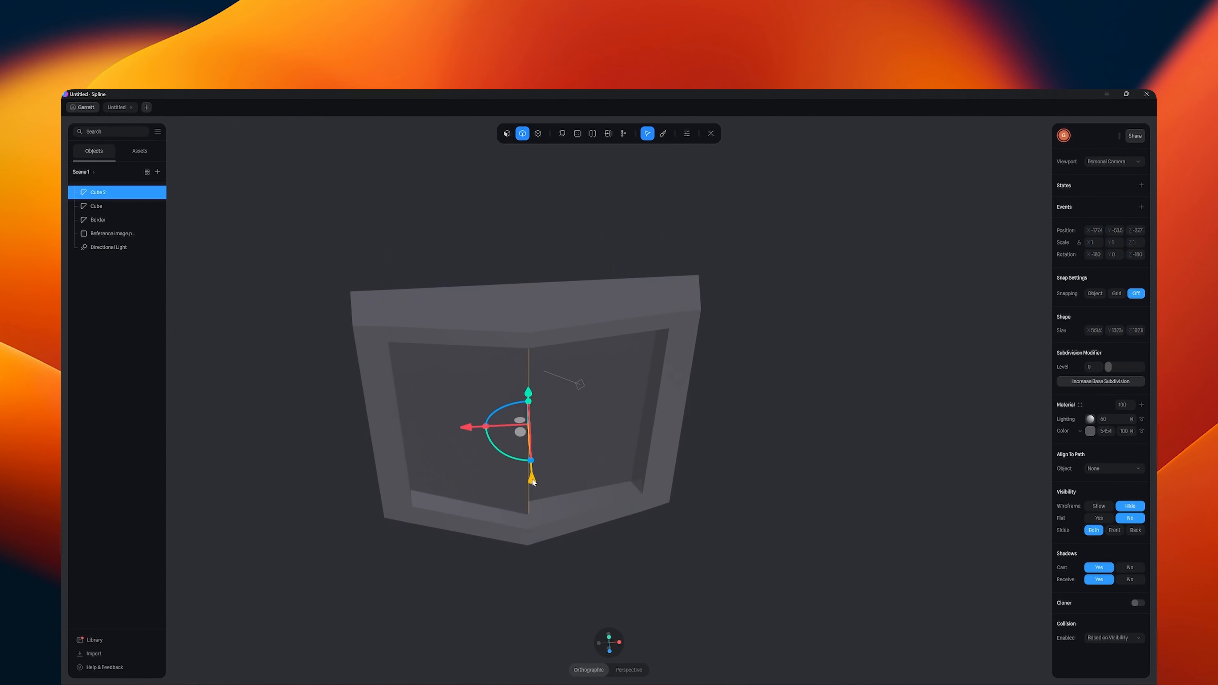
click(711, 133)
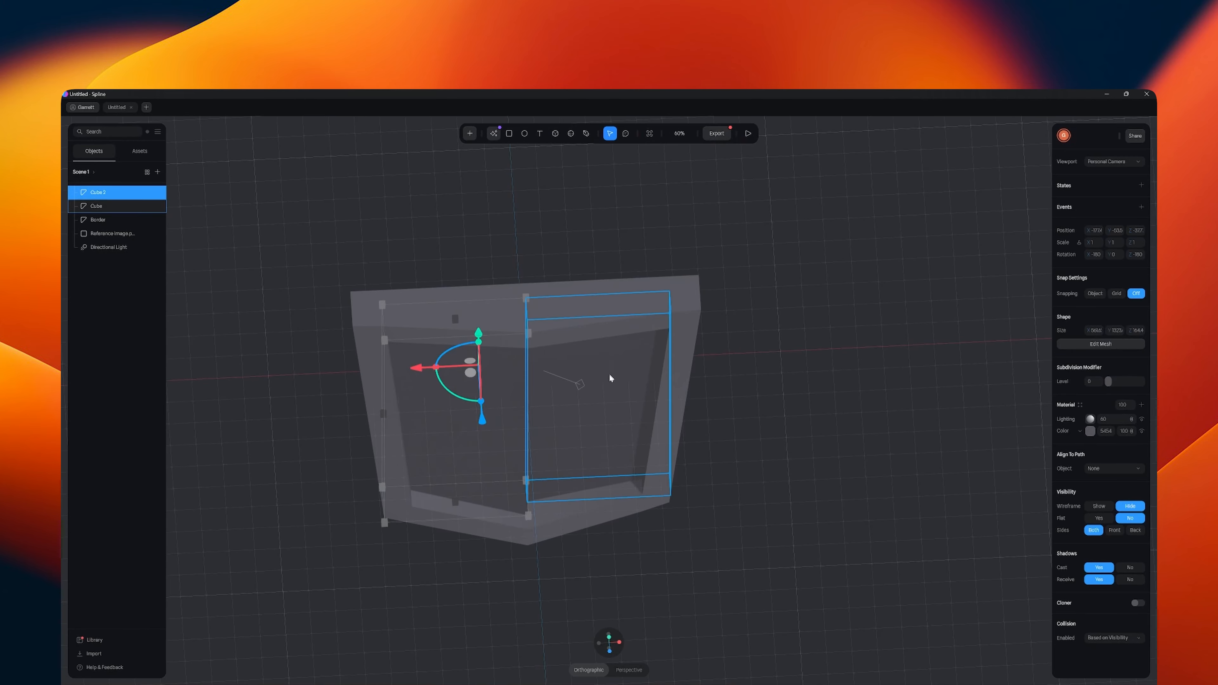
- In the mesh of the other inner panel, Cube, pull its vertical centre front edge forward along Z to meet Cube 2's edge
click(612, 388)
click(1101, 343)
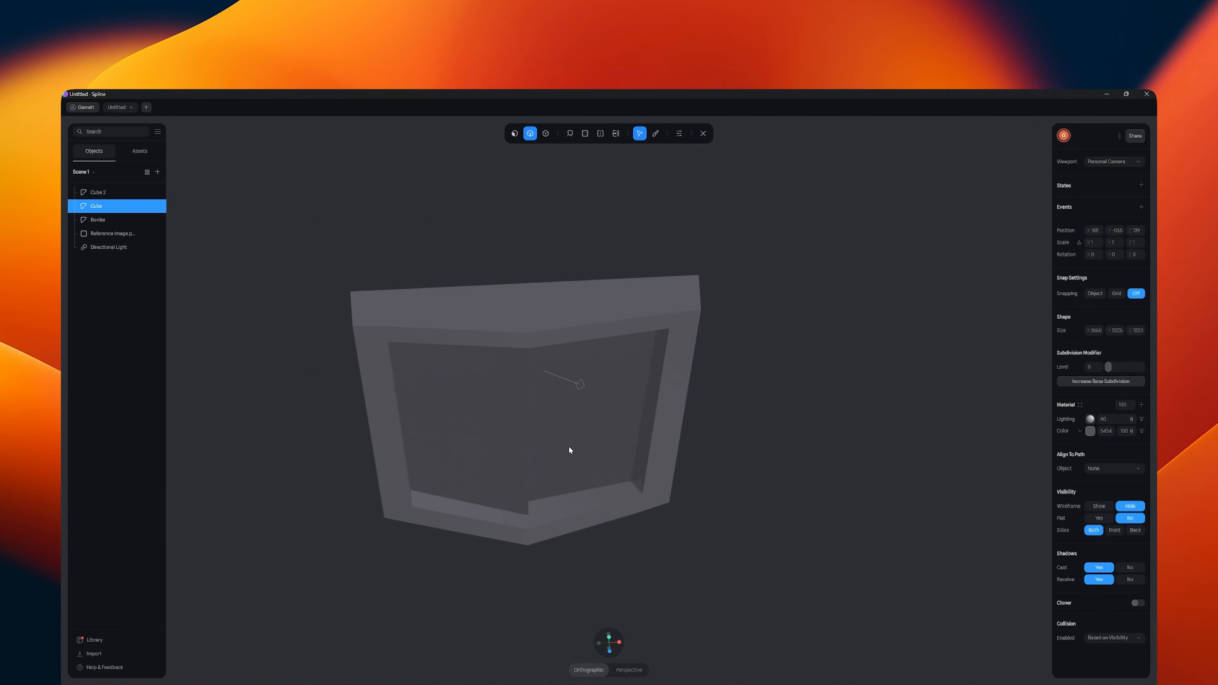
mouse_move(530, 449)
middle_down()
mouse_move(567, 457)
mouse_move(520, 429)
middle_up()
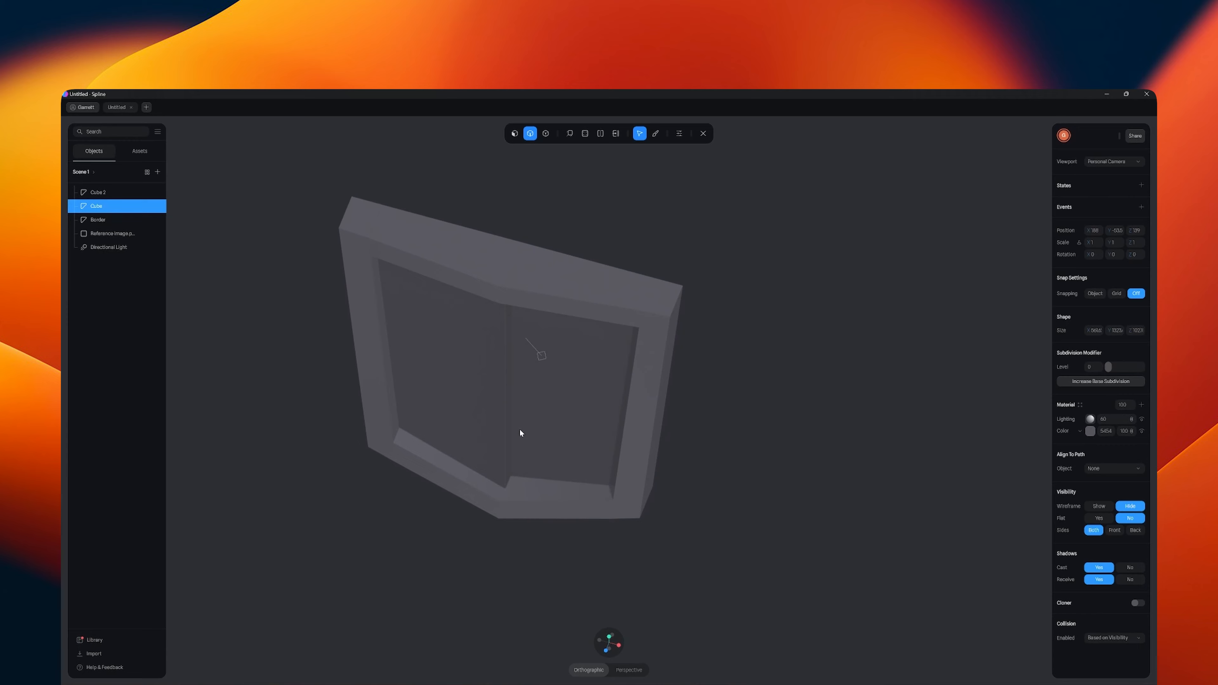
click(513, 421)
drag(485, 421, 486, 438)
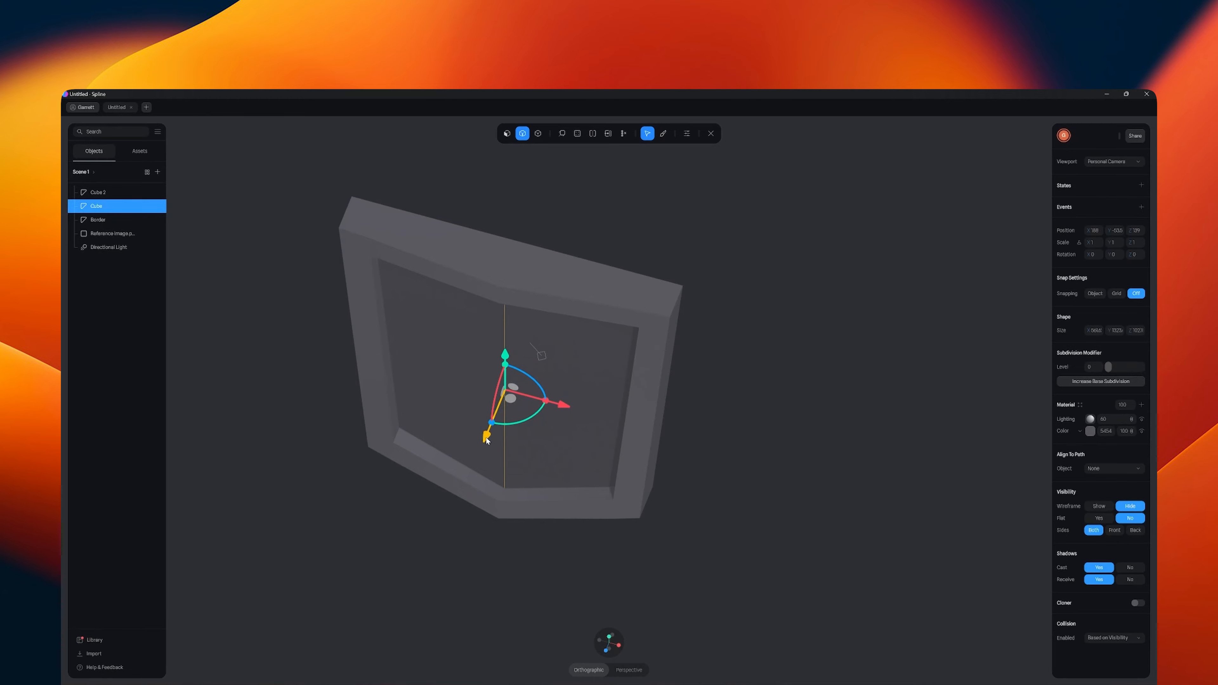
click(695, 492)
alt+drag(695, 492, 739, 408)
alt+drag(845, 285, 661, 325)
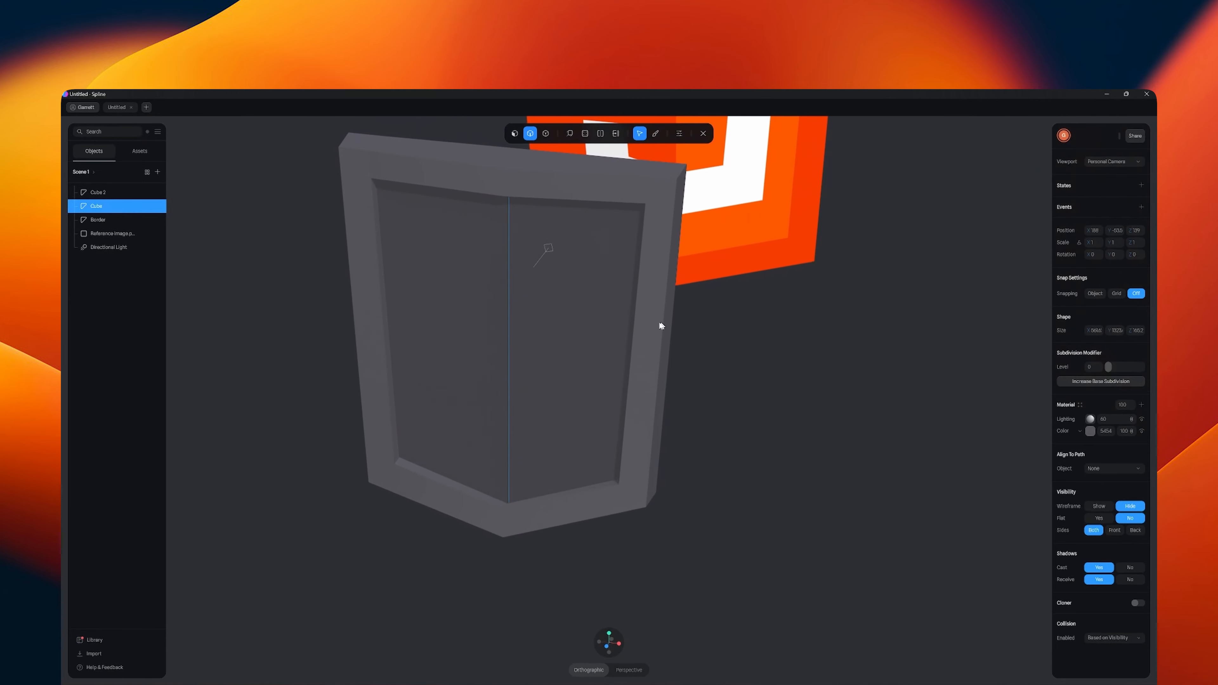
click(702, 134)
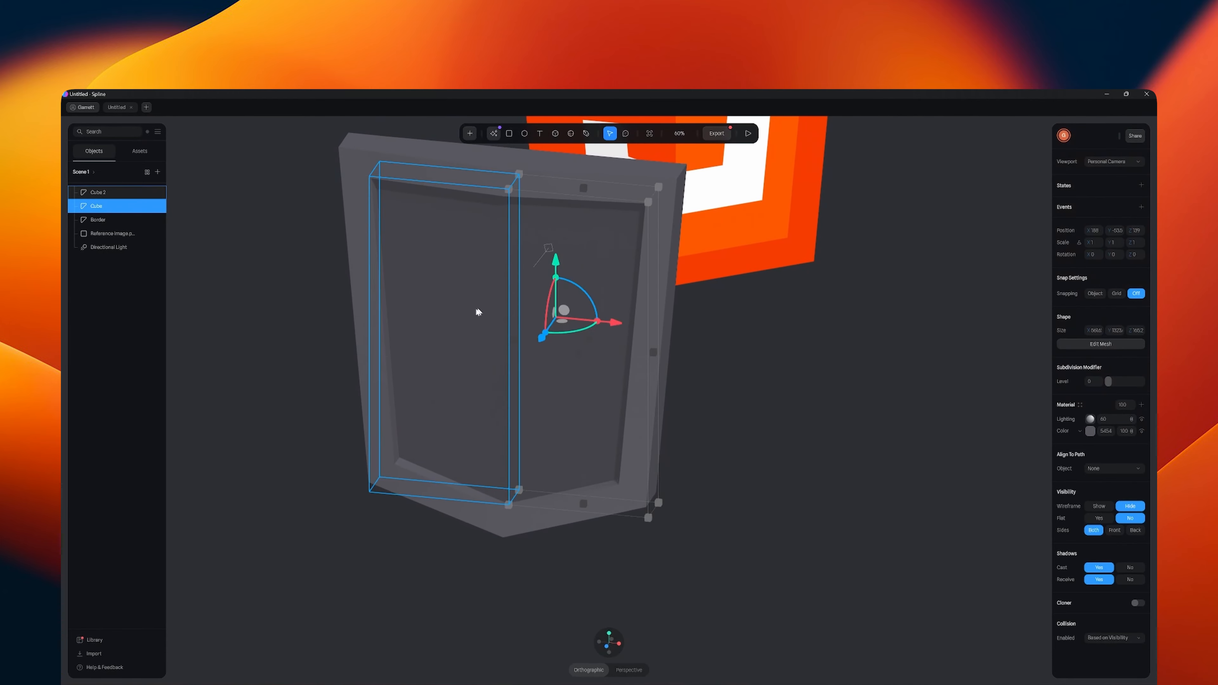
click(476, 309)
shift+click(591, 367)
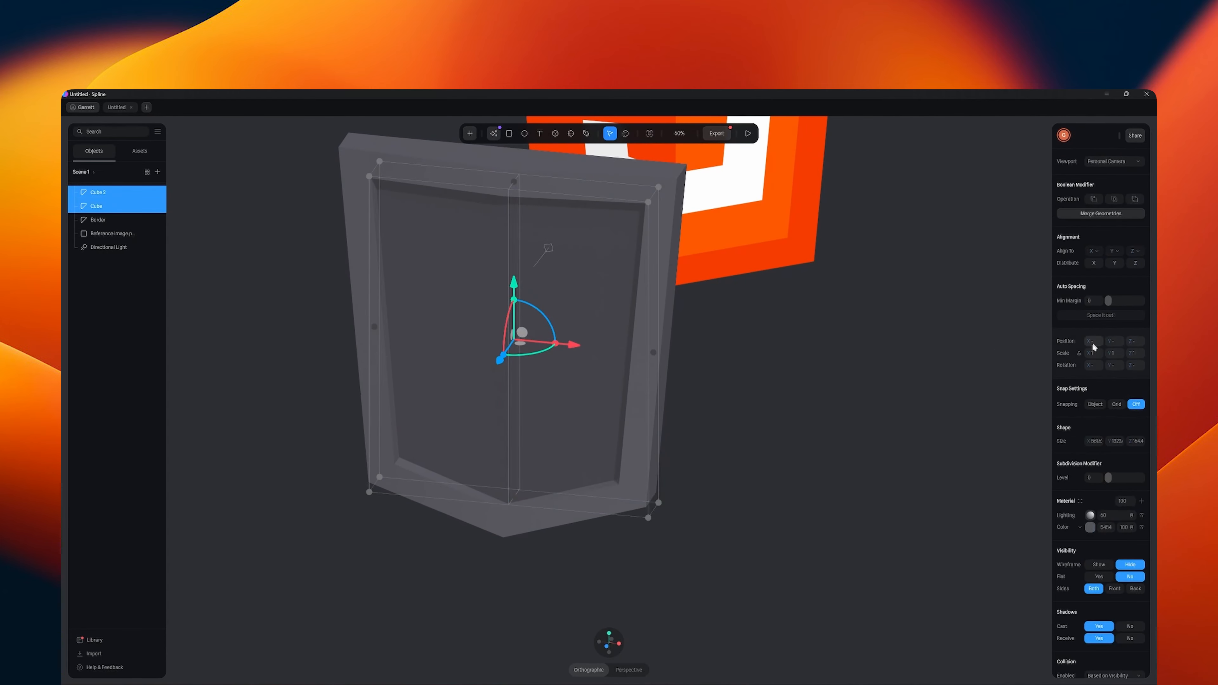
click(884, 444)
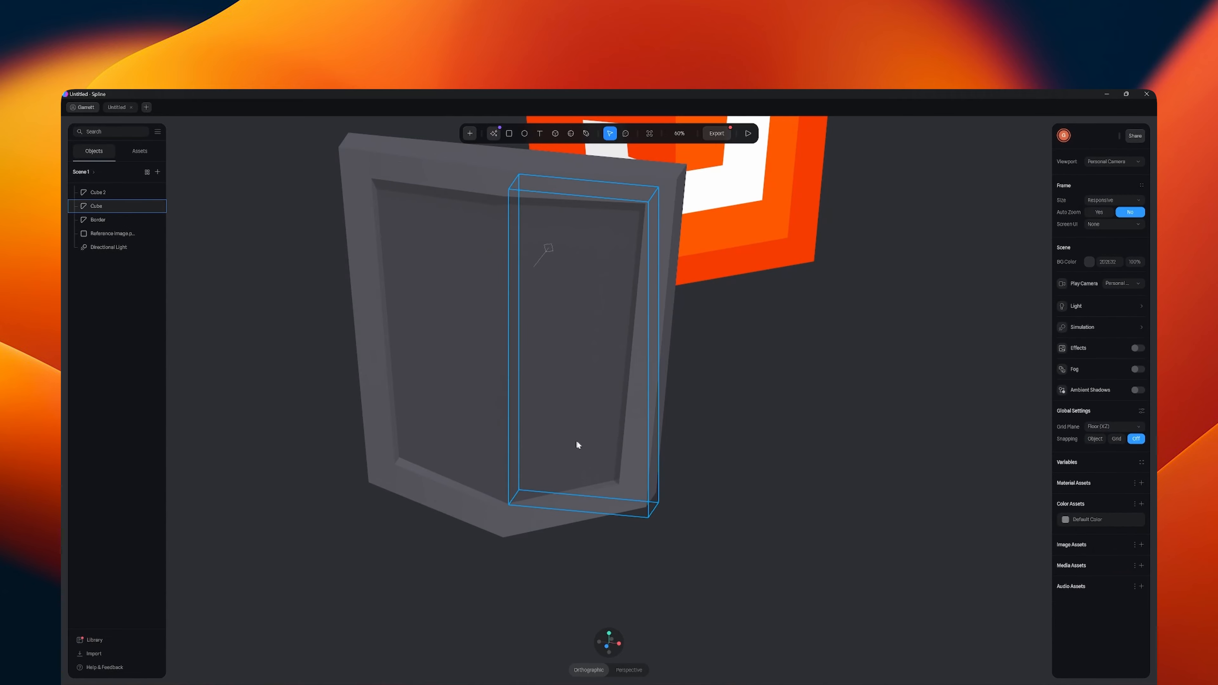
- Bring the reference image plane forward to the shield and set its Z position to 0
alt+drag(576, 443, 706, 491)
scroll(741, 477, down, 6)
click(769, 232)
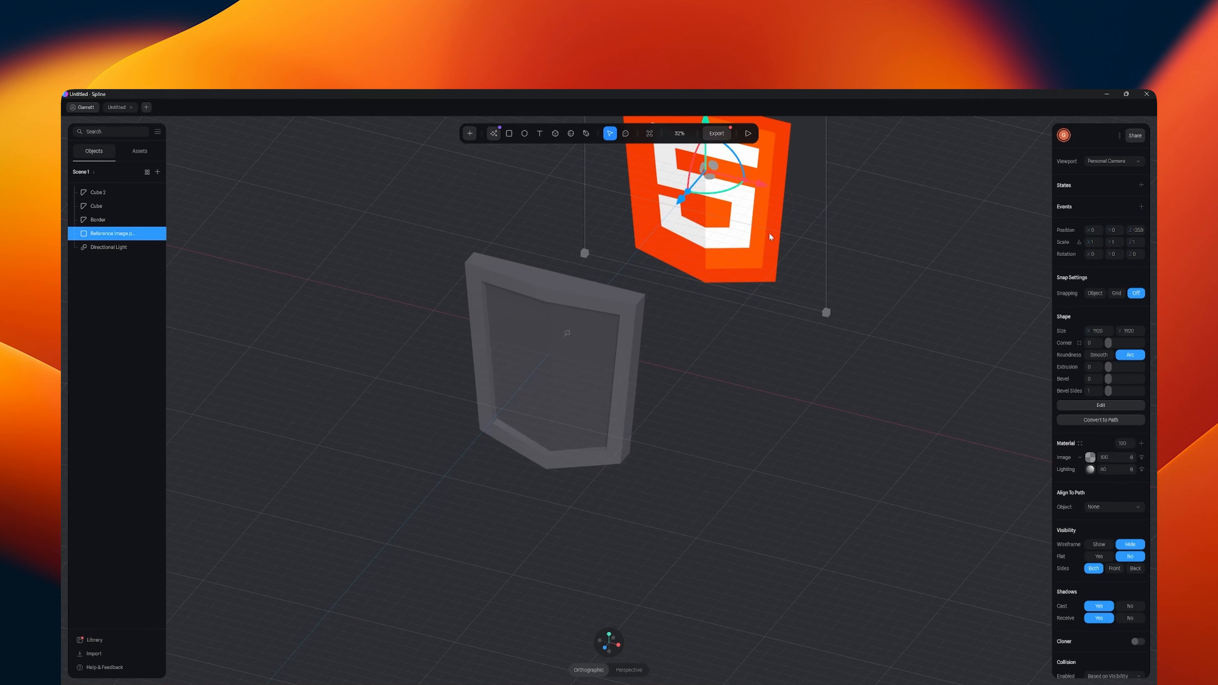
drag(679, 211, 598, 312)
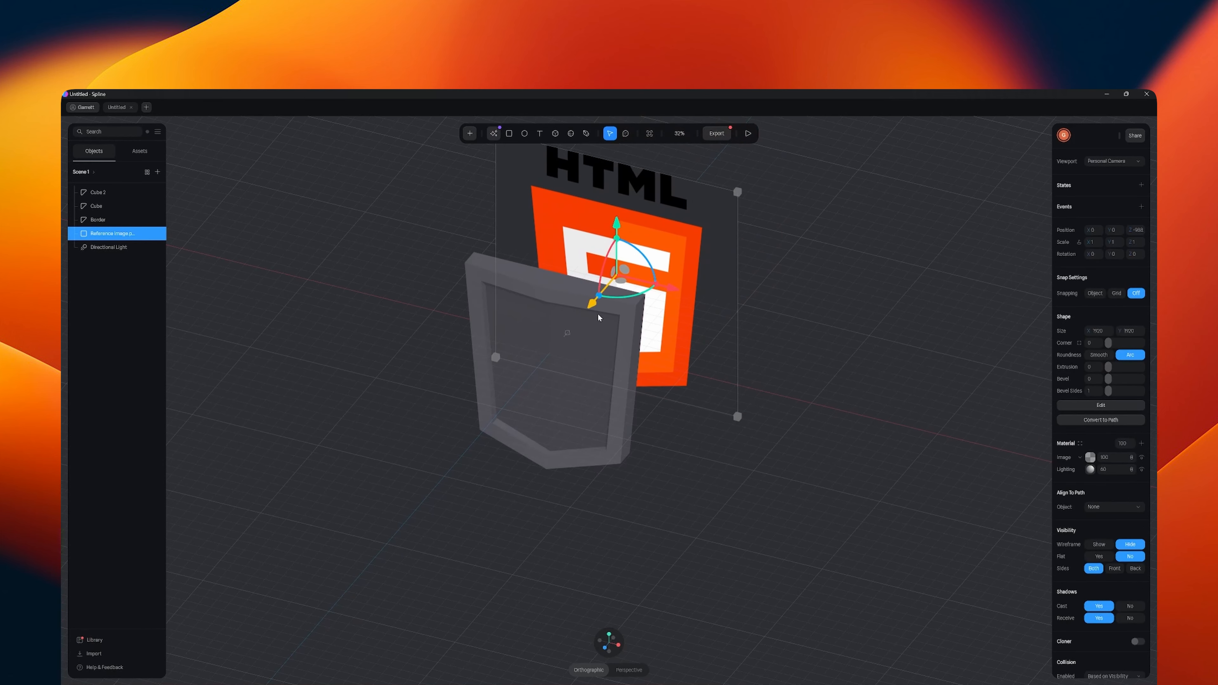
text(0)
key(Return)
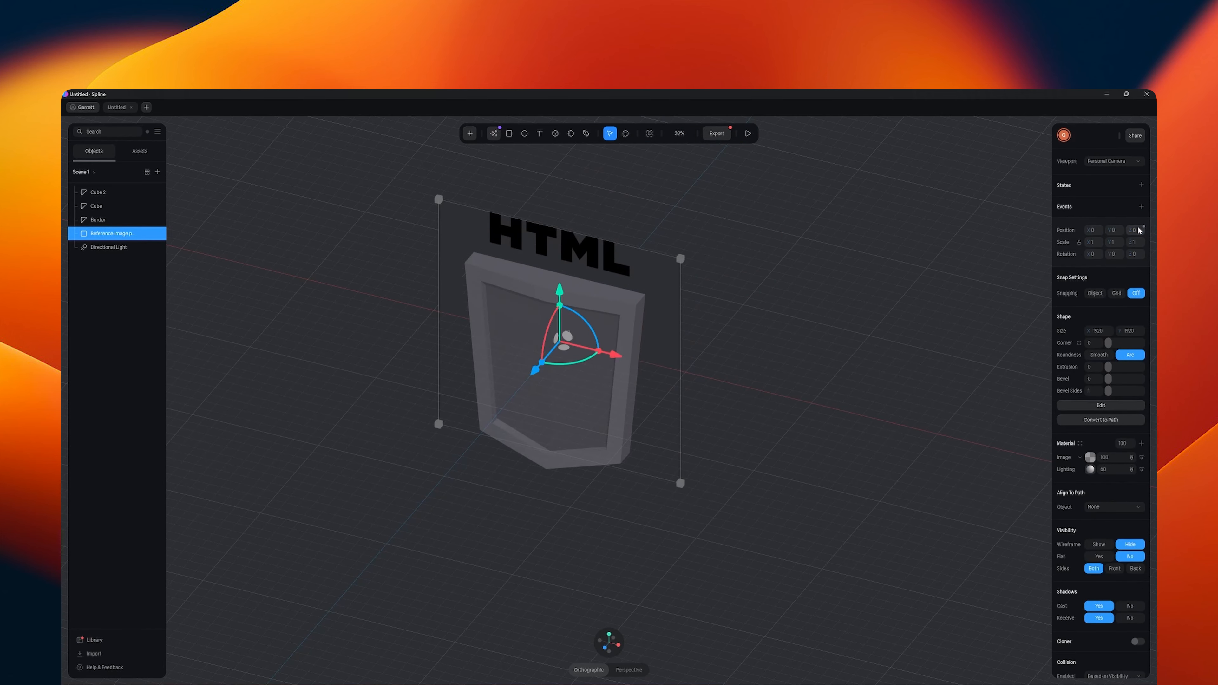
- Try to move Cube 2, Cube and the border together backward along Z behind the reference image
click(98, 193)
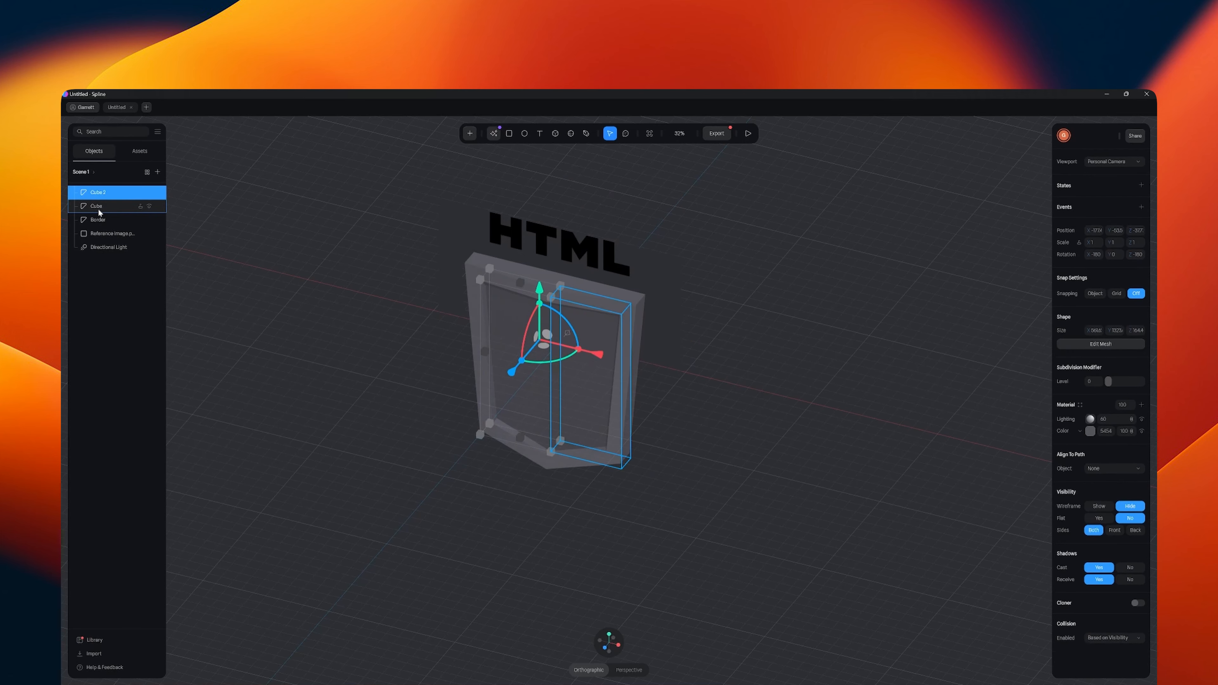
shift+click(98, 220)
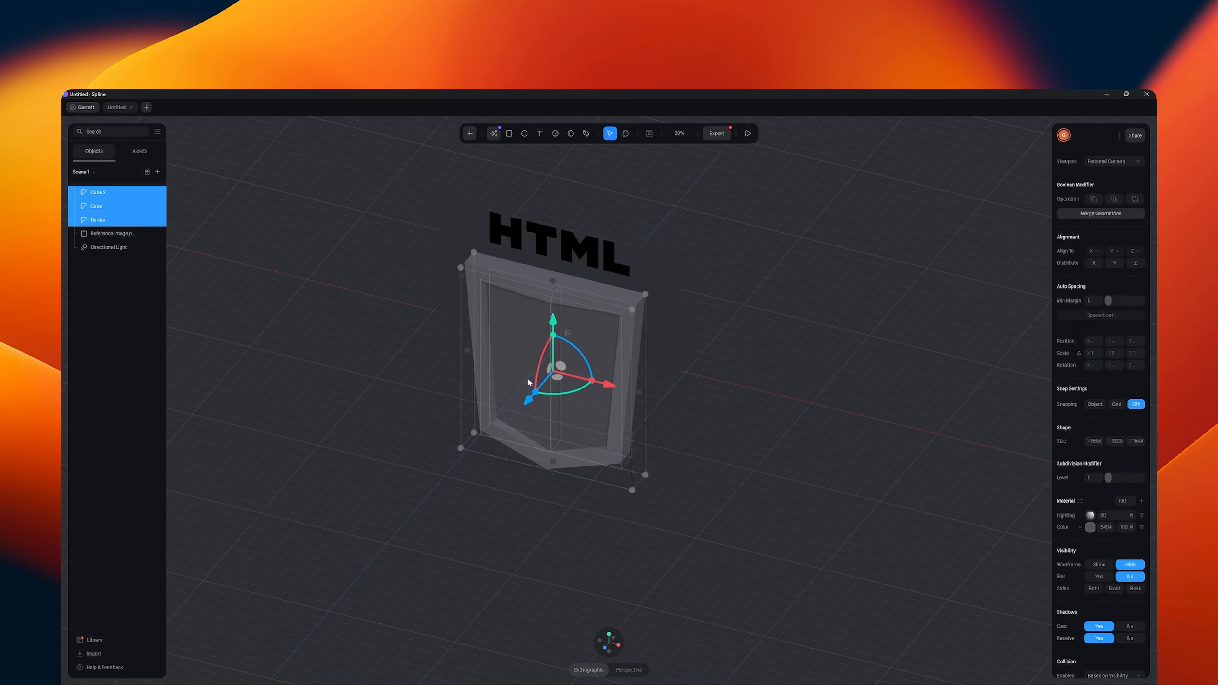
drag(530, 402, 545, 381)
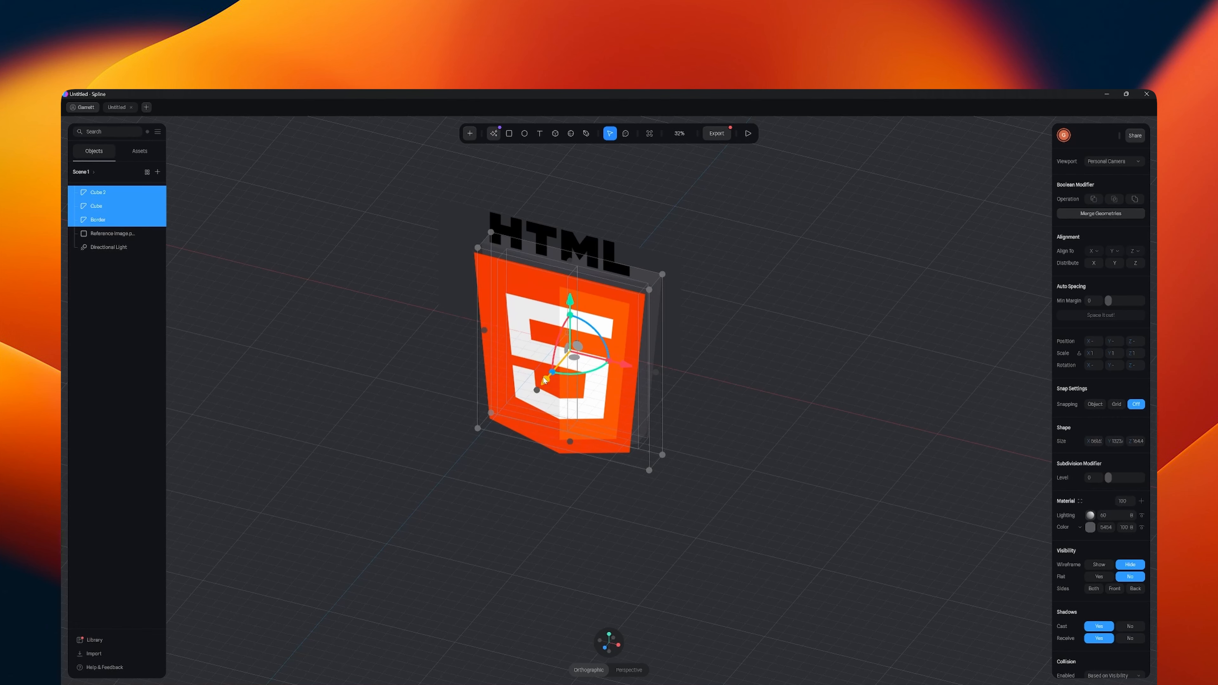
key(ctrl+z)
- Move the reference image plane forward along Z in front of the shield panels and view it from the front
click(564, 253)
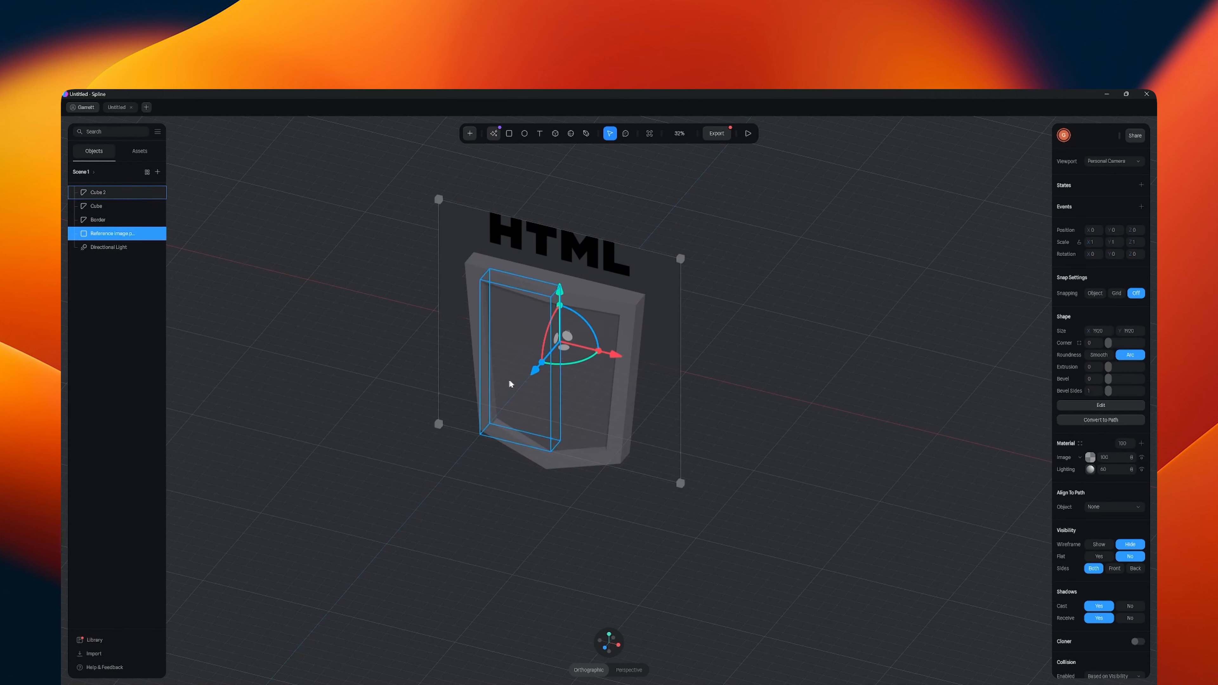
drag(534, 374, 526, 388)
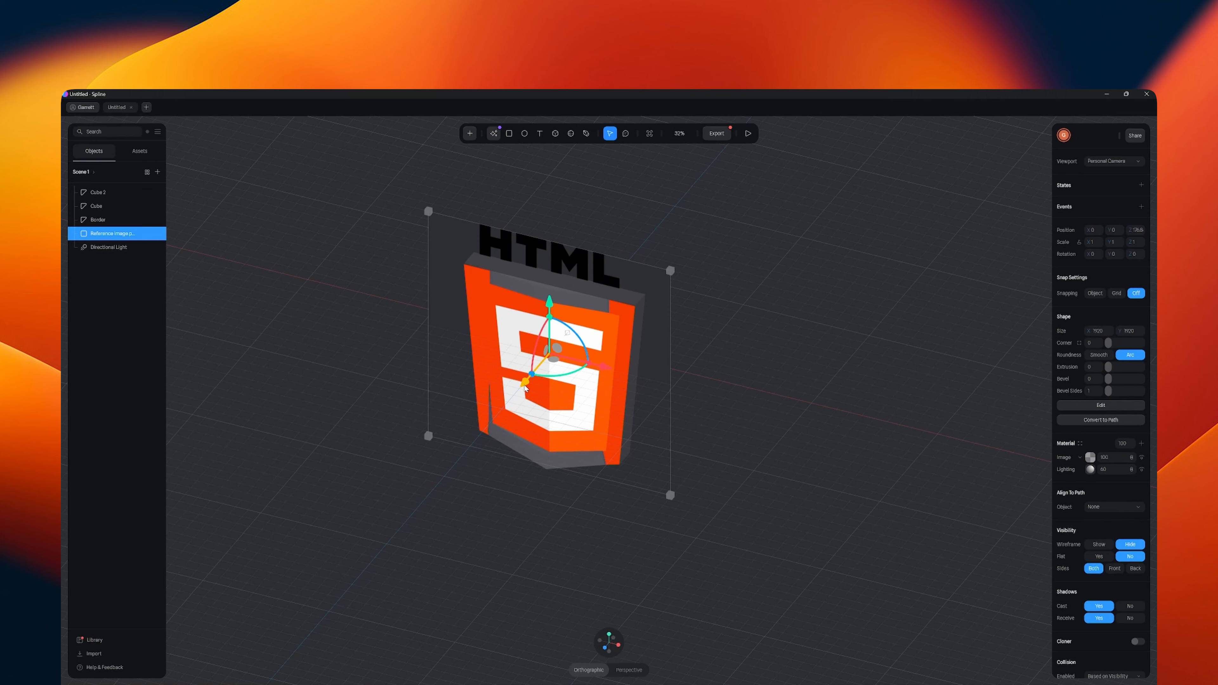
click(603, 648)
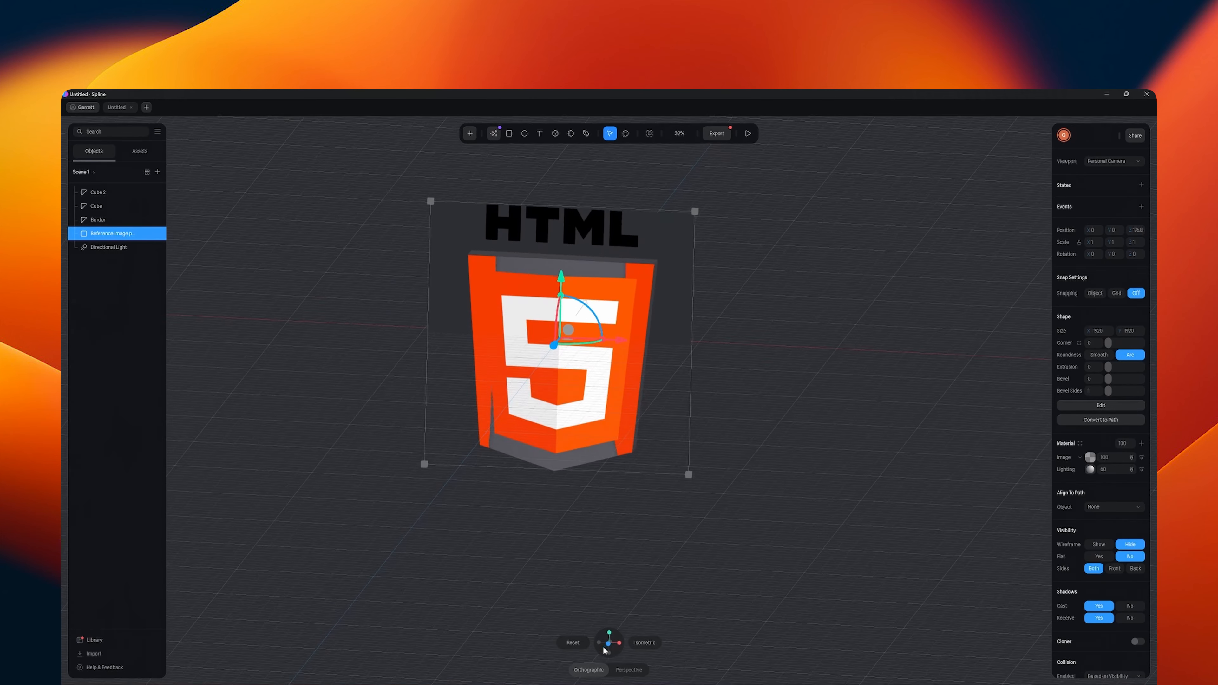
scroll(565, 443, up, 5)
scroll(650, 361, up, 2)
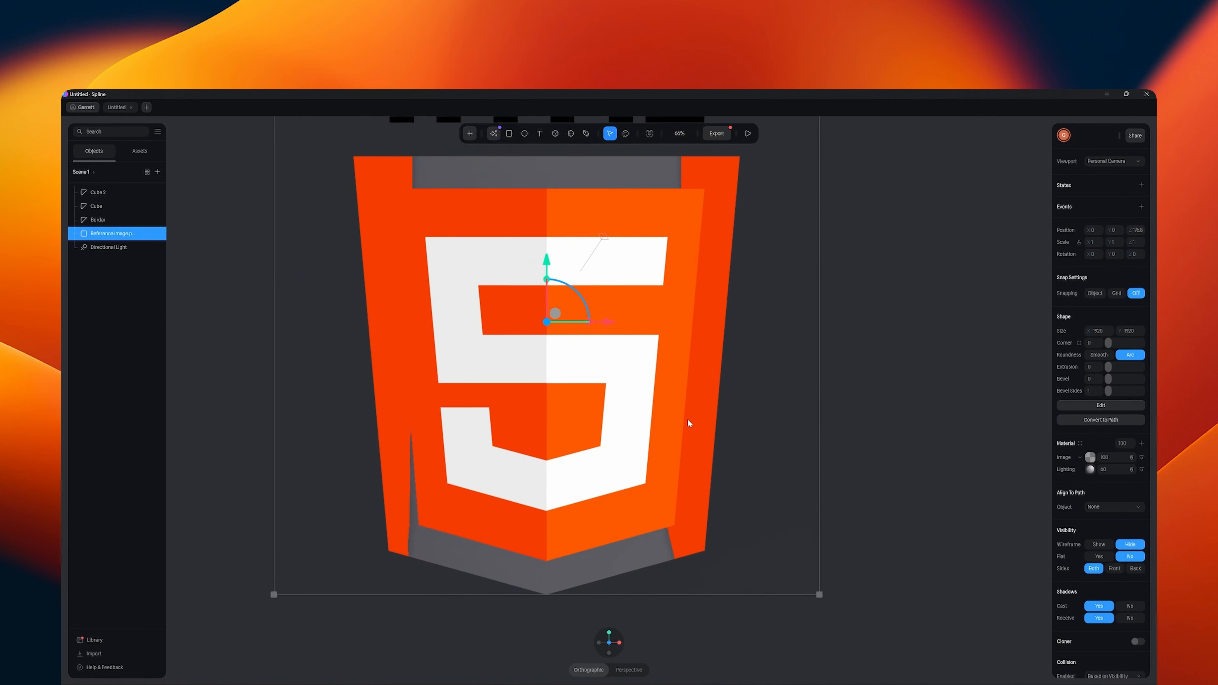
- Draw a small cube over the upper bar of the white 5 and set its corner radius to 0
click(470, 132)
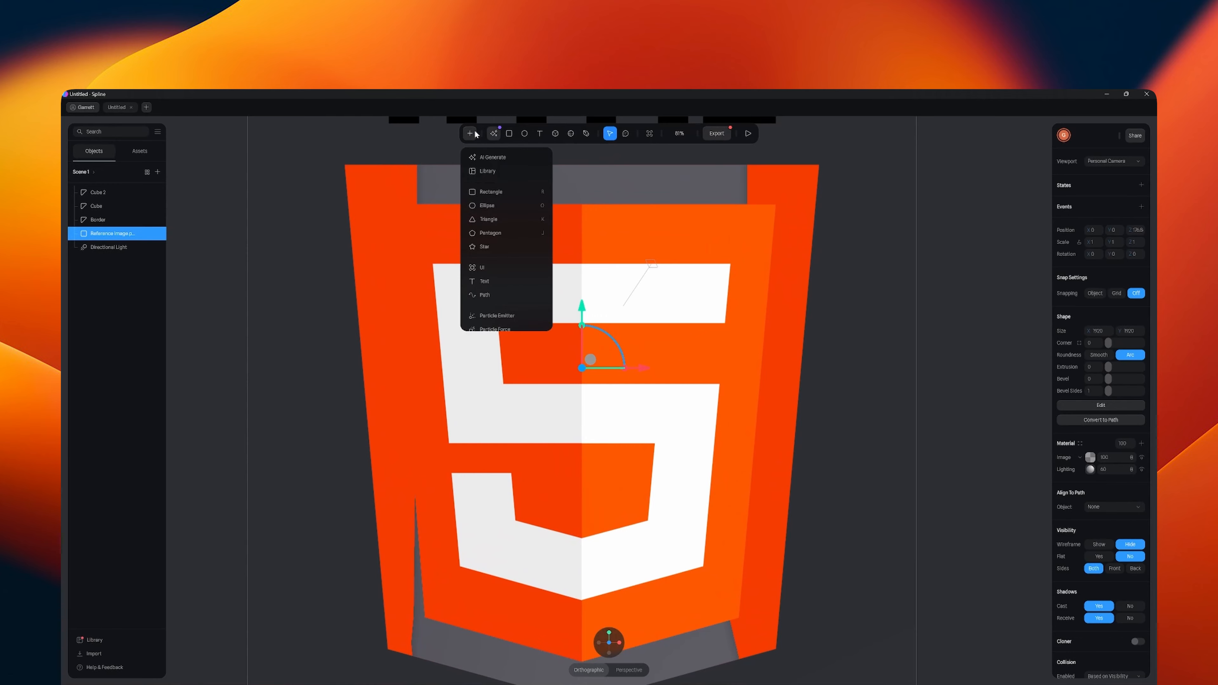
scroll(494, 283, down, 2)
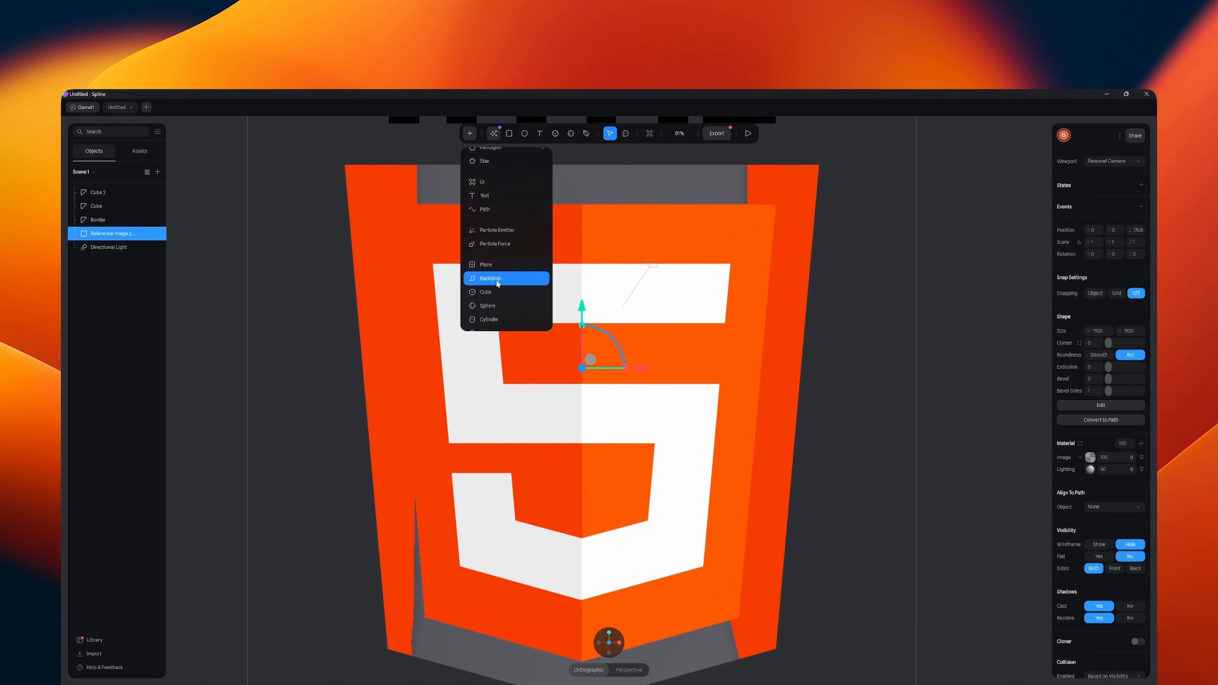
click(504, 289)
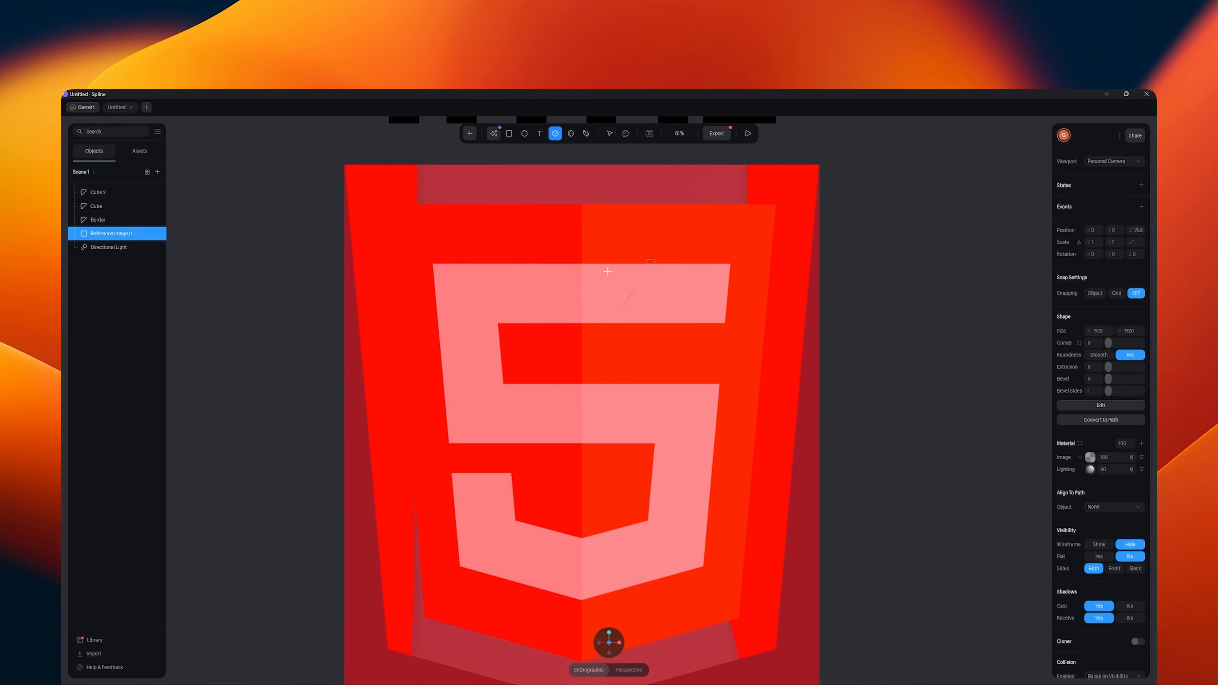
drag(608, 271, 657, 320)
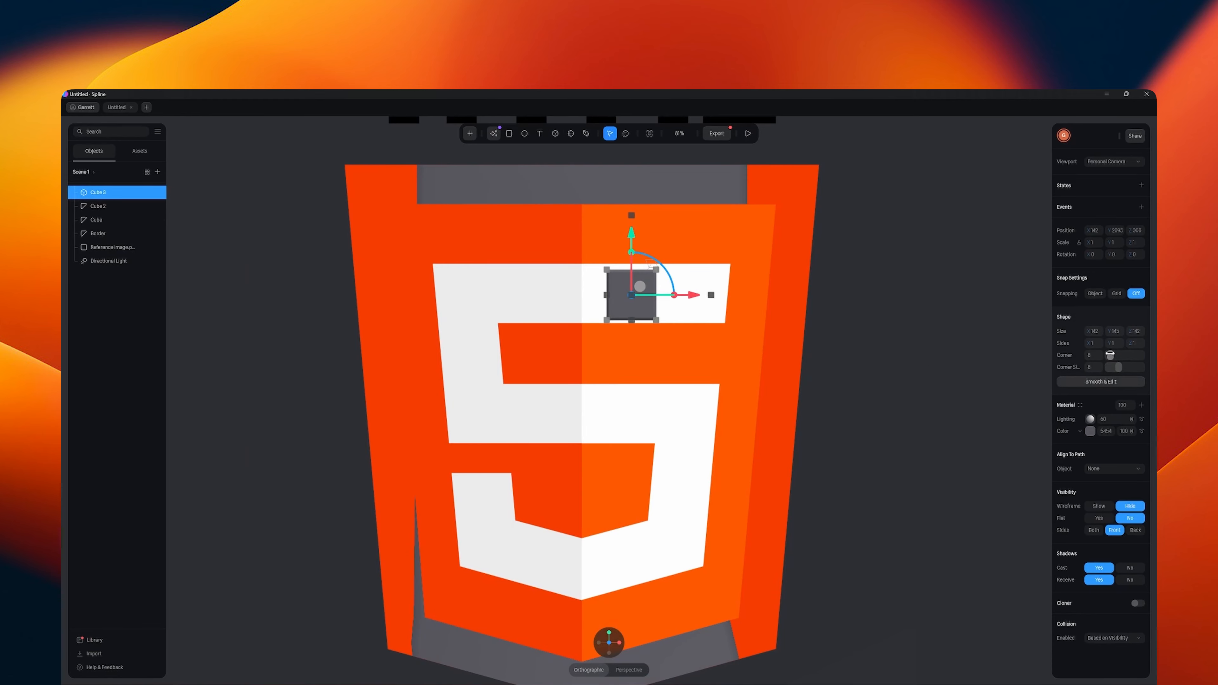
drag(1110, 354, 1106, 355)
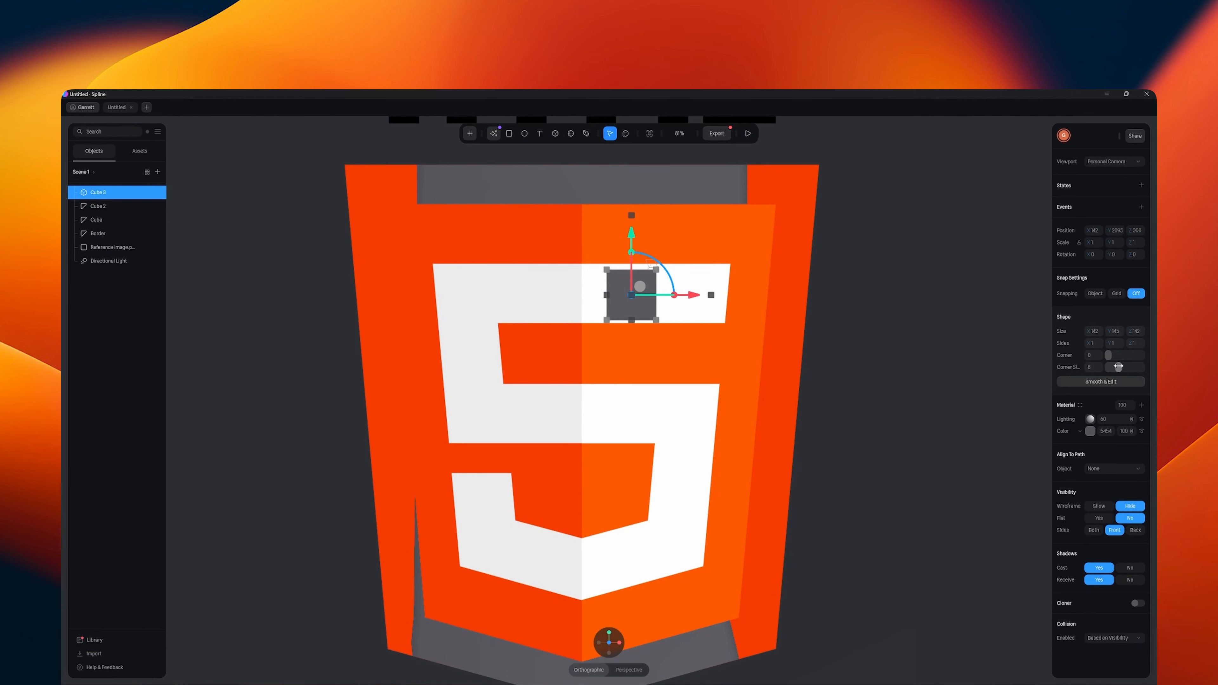
- Convert the new cube to an editable mesh and set its subdivision level to 0
click(1075, 382)
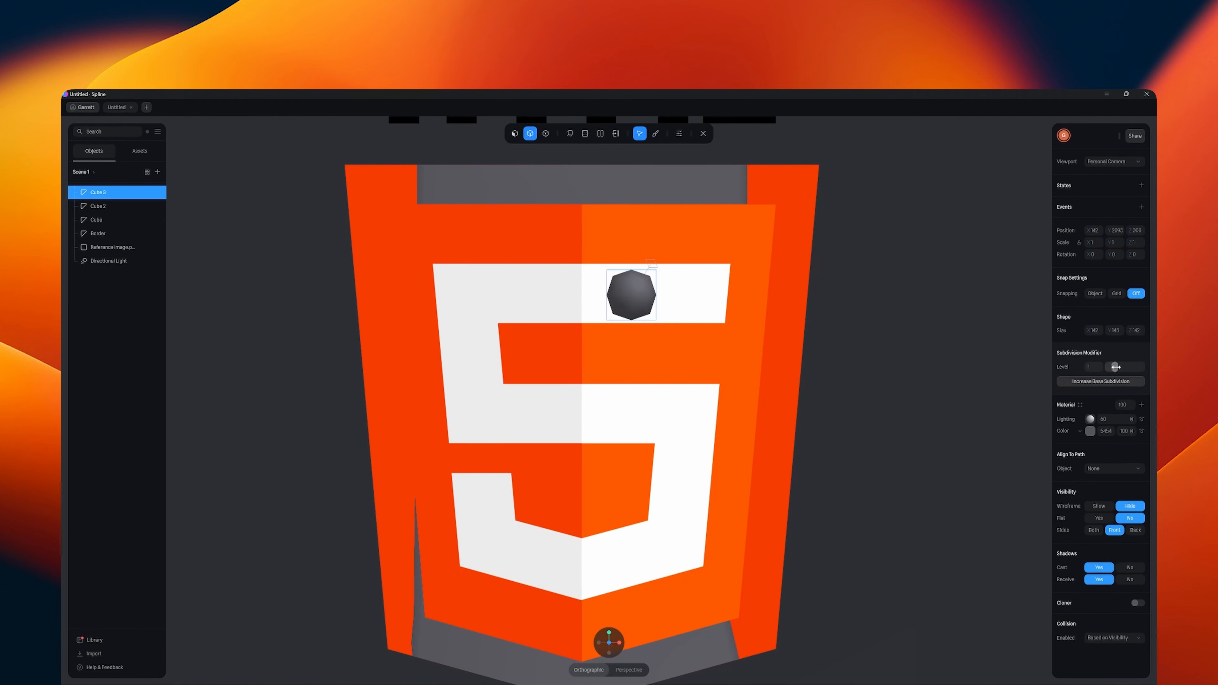
drag(1115, 367, 1108, 366)
click(631, 271)
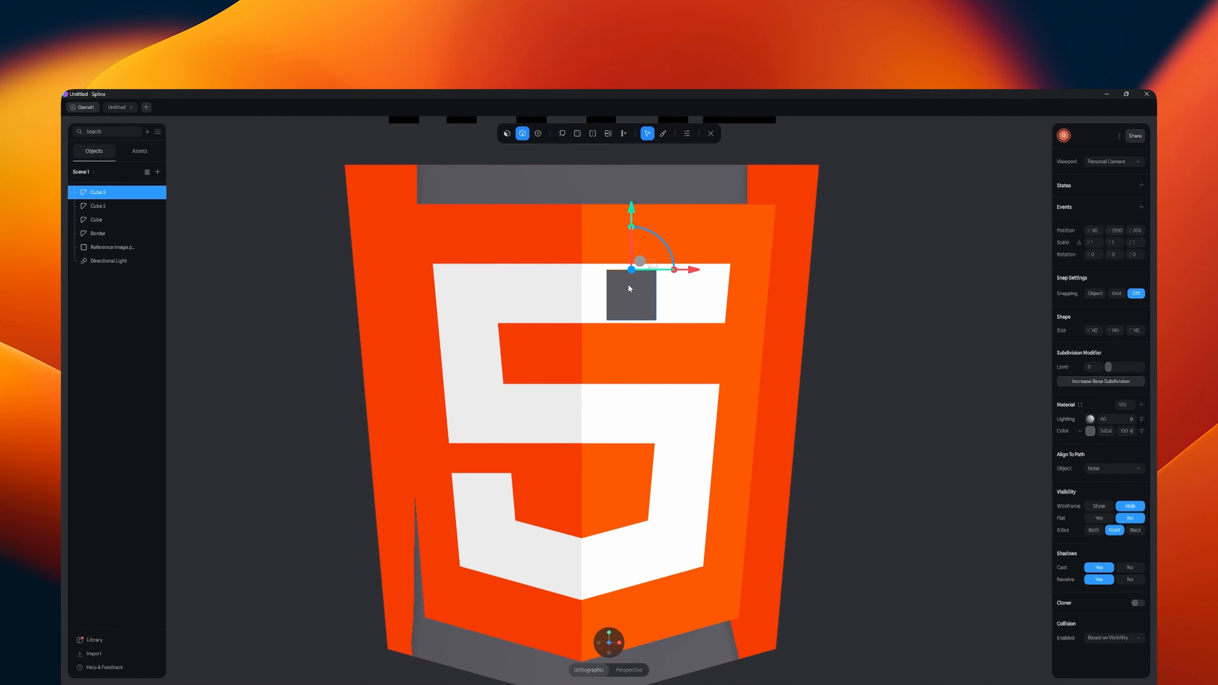
- Move the cube's upper and lower vertices to match the height of the 5's upper bar
click(538, 134)
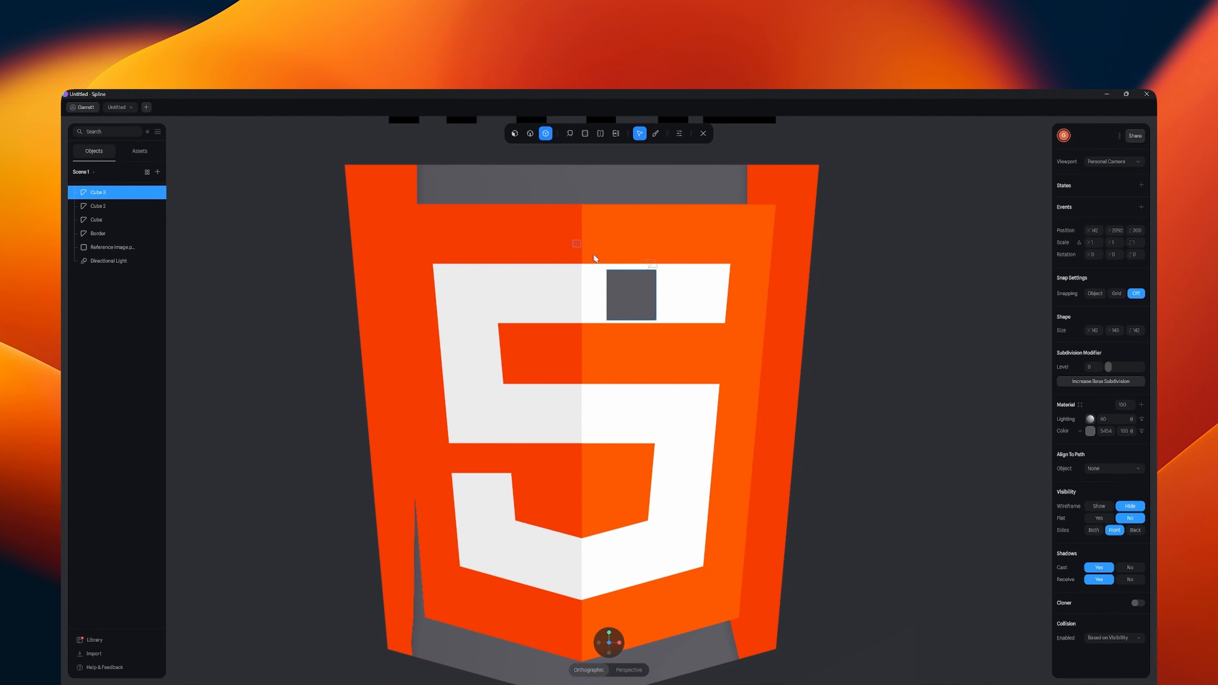
drag(634, 225, 633, 207)
drag(581, 310, 675, 339)
drag(605, 316, 689, 324)
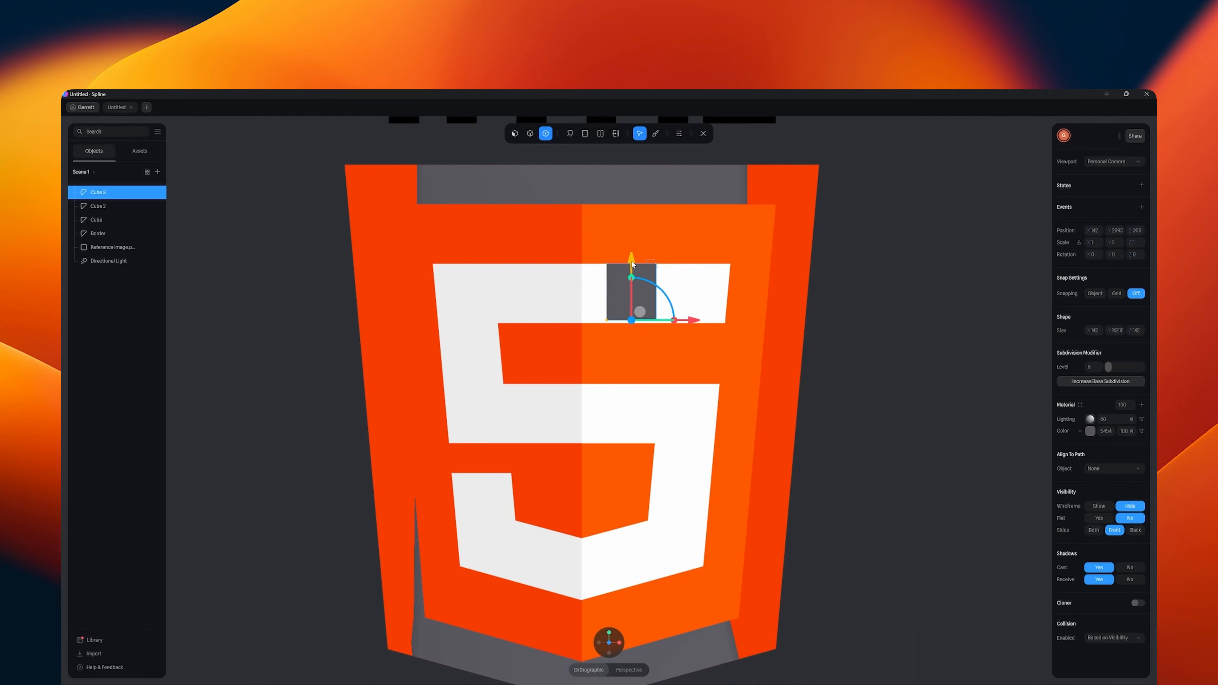
- Stretch the cube along the 5's upper bar, fitting its right vertices to the slanted end and its left ones to the inner corner
drag(633, 263, 785, 298)
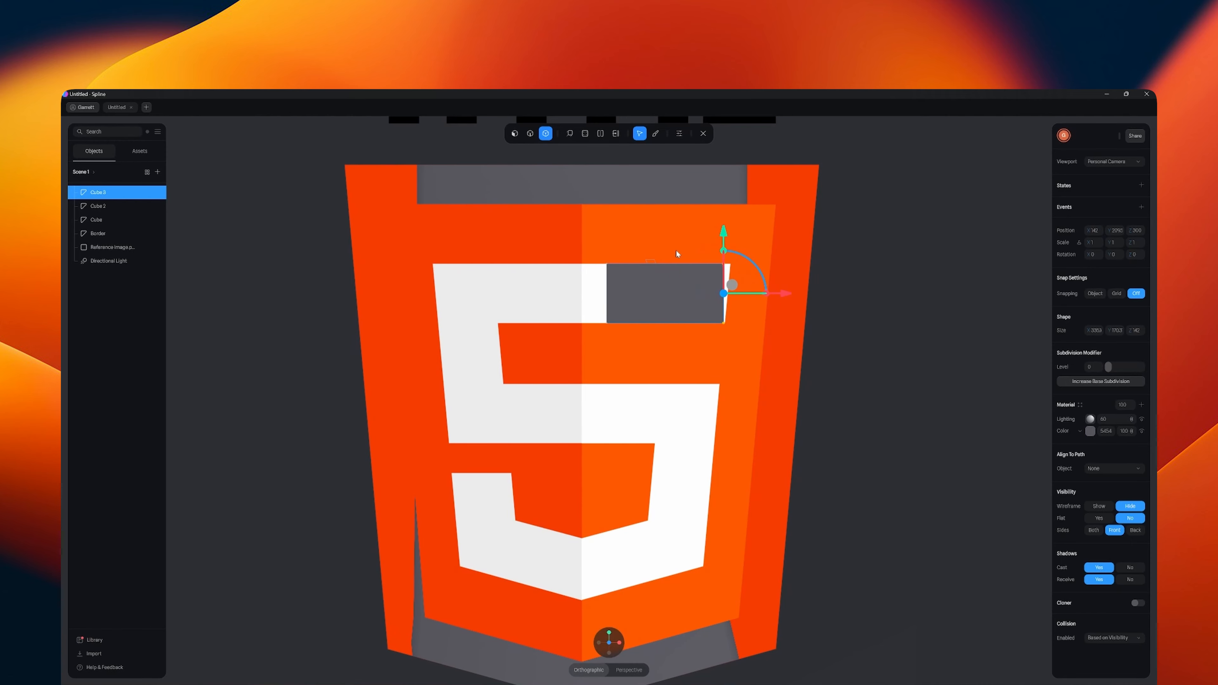
drag(678, 255, 790, 269)
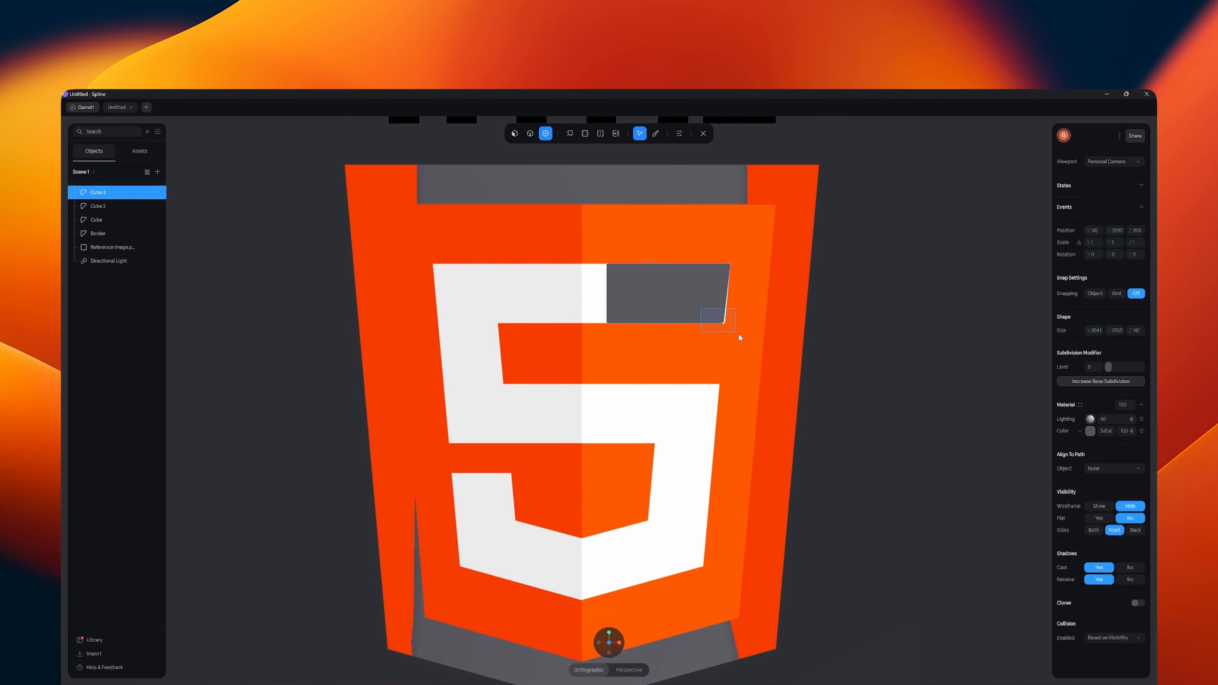
click(725, 323)
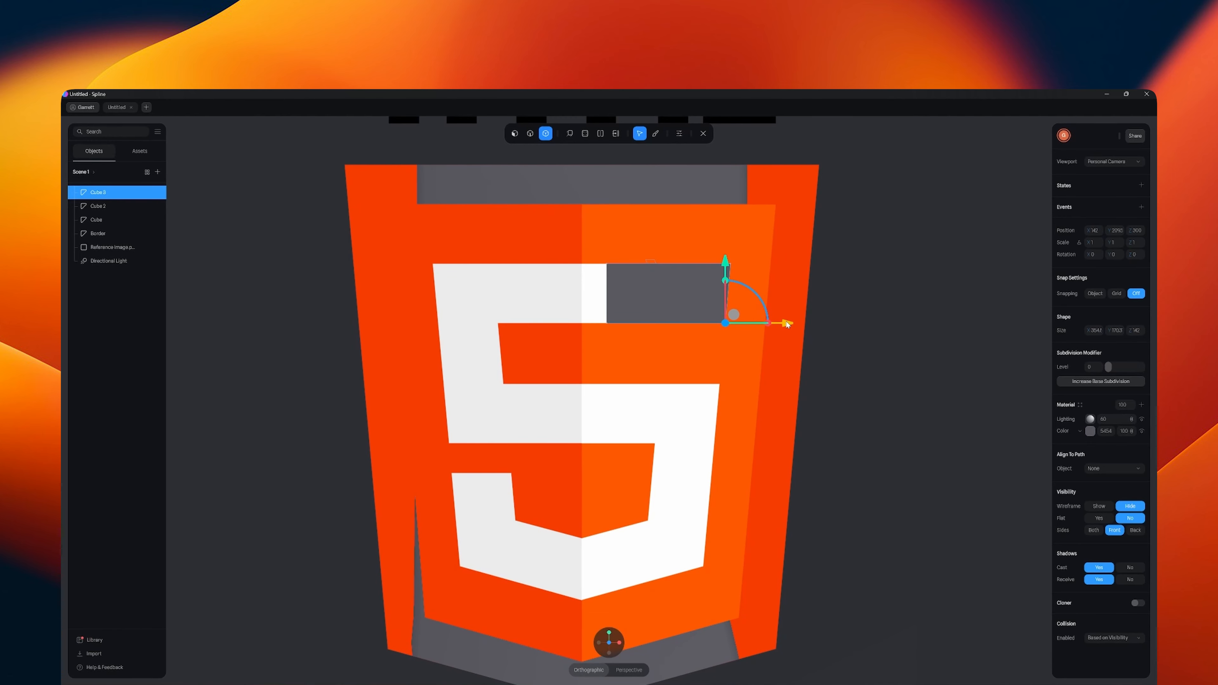
drag(579, 248, 653, 348)
drag(666, 293, 558, 296)
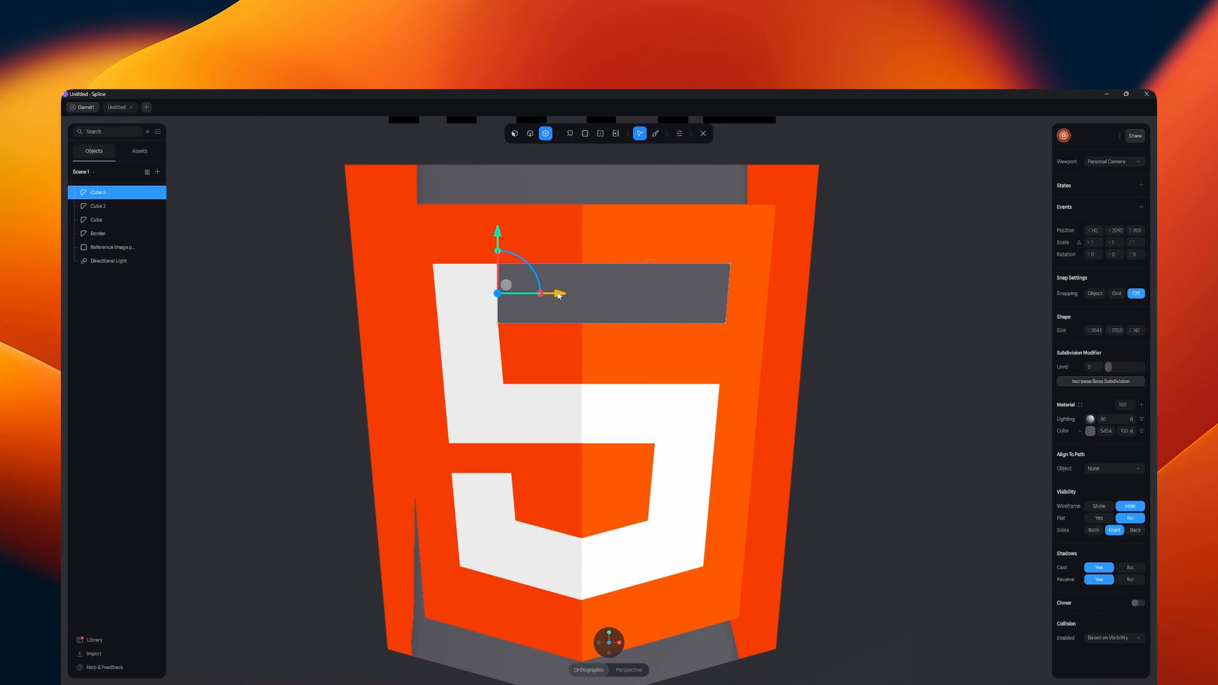
- Extrude the upper bar's left end face outward to the left outer edge of the 5
click(570, 134)
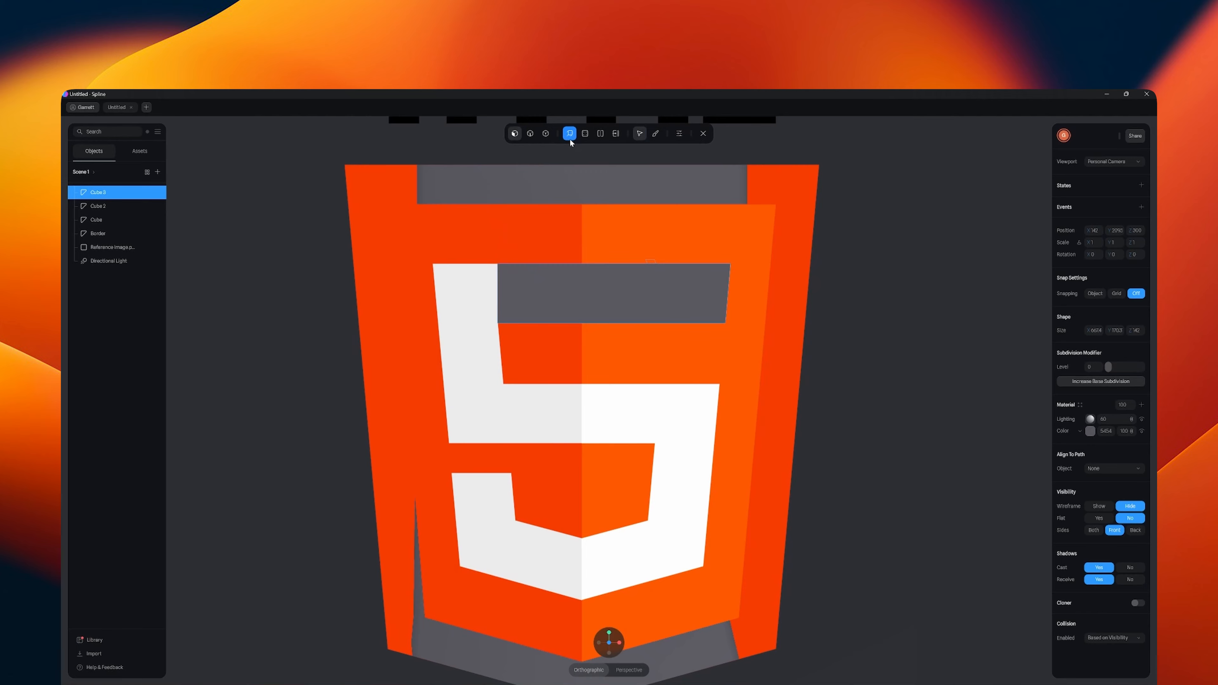
middle_drag(607, 352, 664, 366)
click(625, 331)
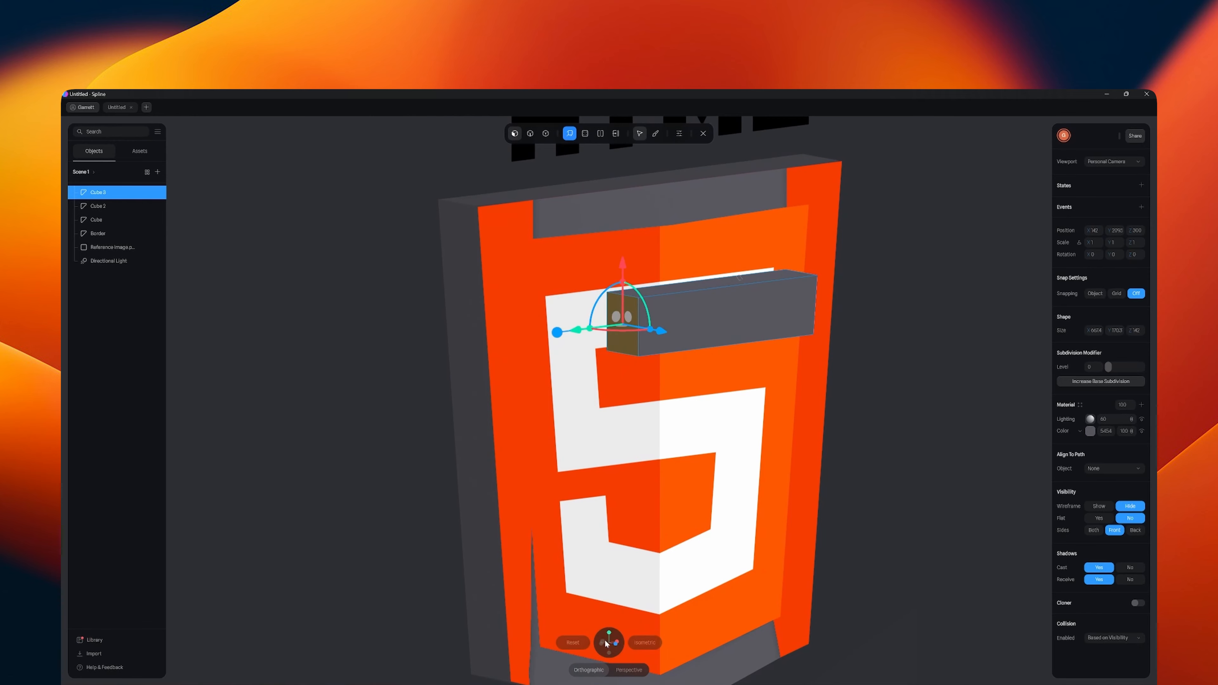
click(617, 645)
drag(442, 299, 358, 308)
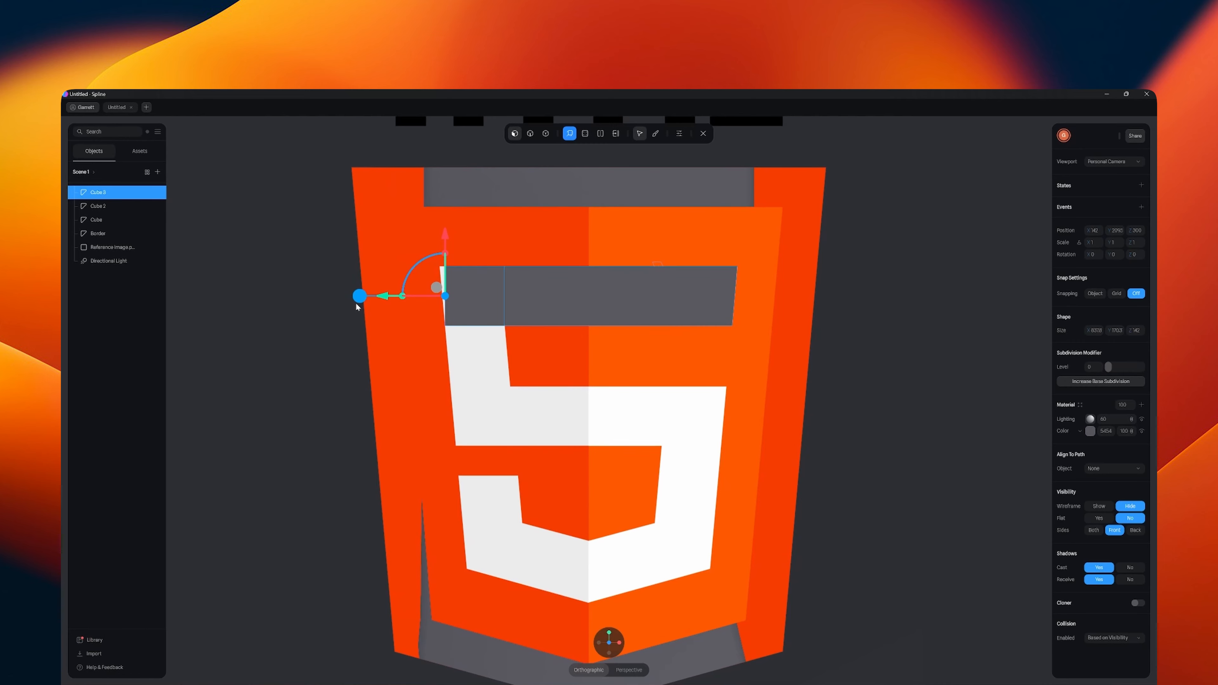
- Shift the upper bar's upper left corner vertices outward to follow the slanted outer edge of the 5
click(545, 133)
click(446, 266)
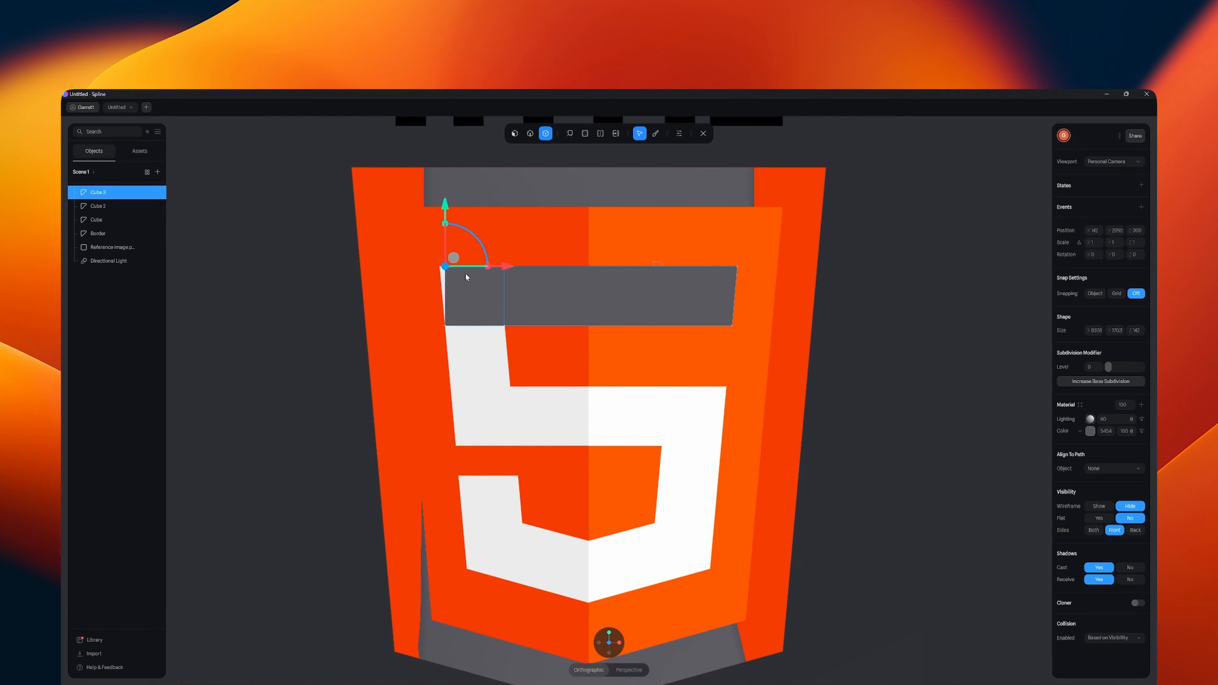
drag(507, 268, 501, 270)
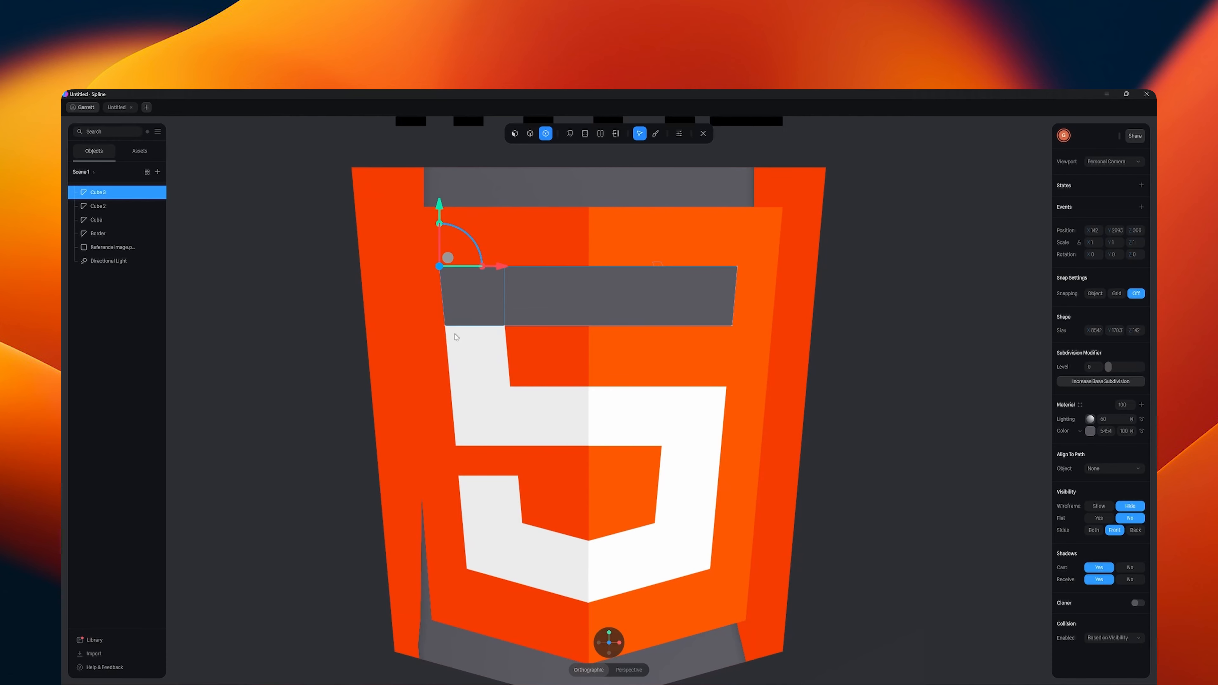
- Extrude the underside of the upper left block down to the middle bar's top edge, shifting it to follow the 5's slant
middle_drag(513, 409, 515, 402)
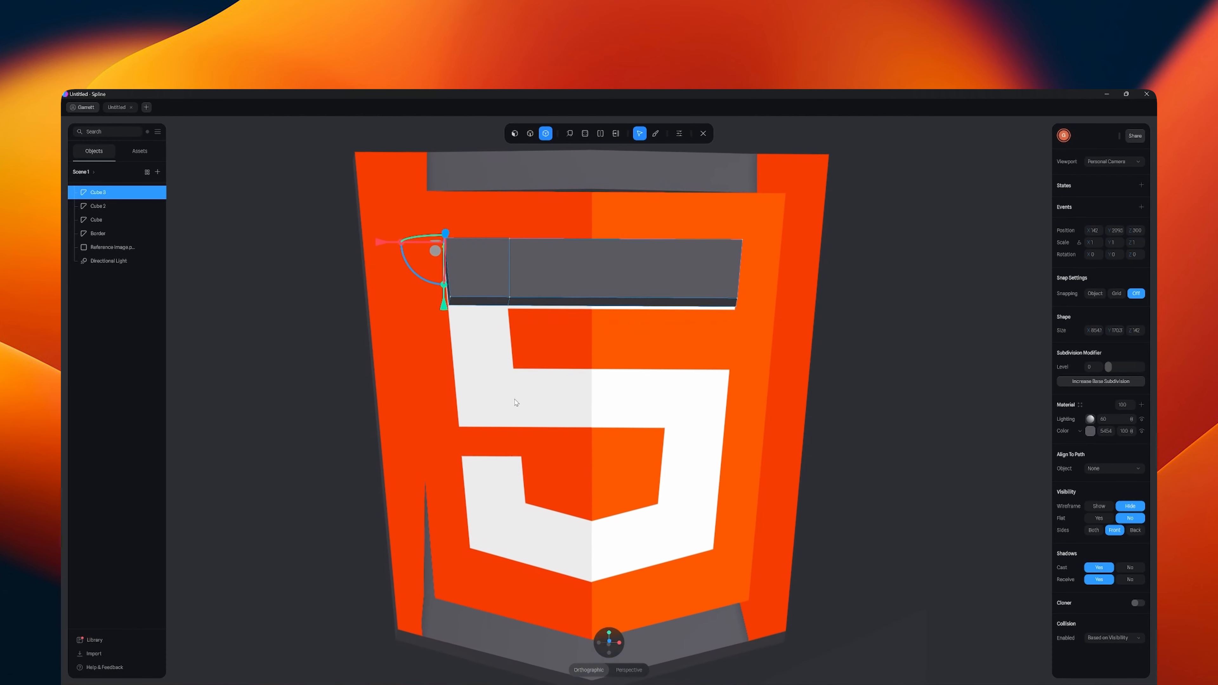
click(569, 136)
click(487, 298)
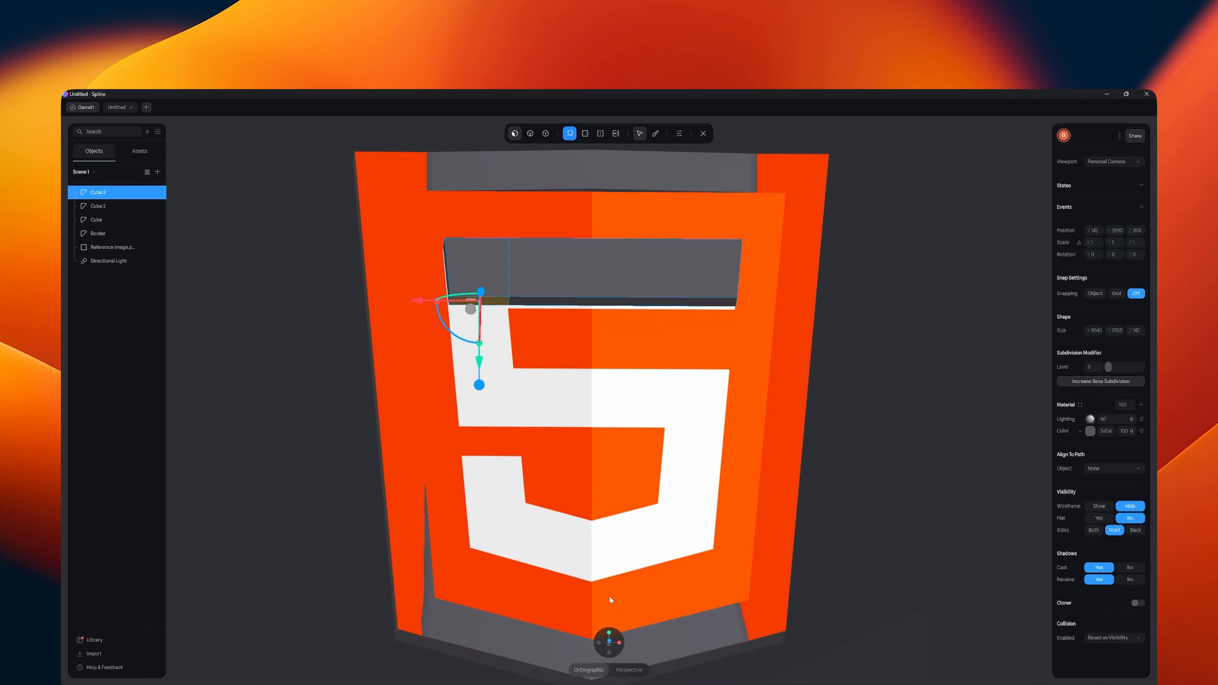
click(609, 642)
drag(474, 411, 474, 474)
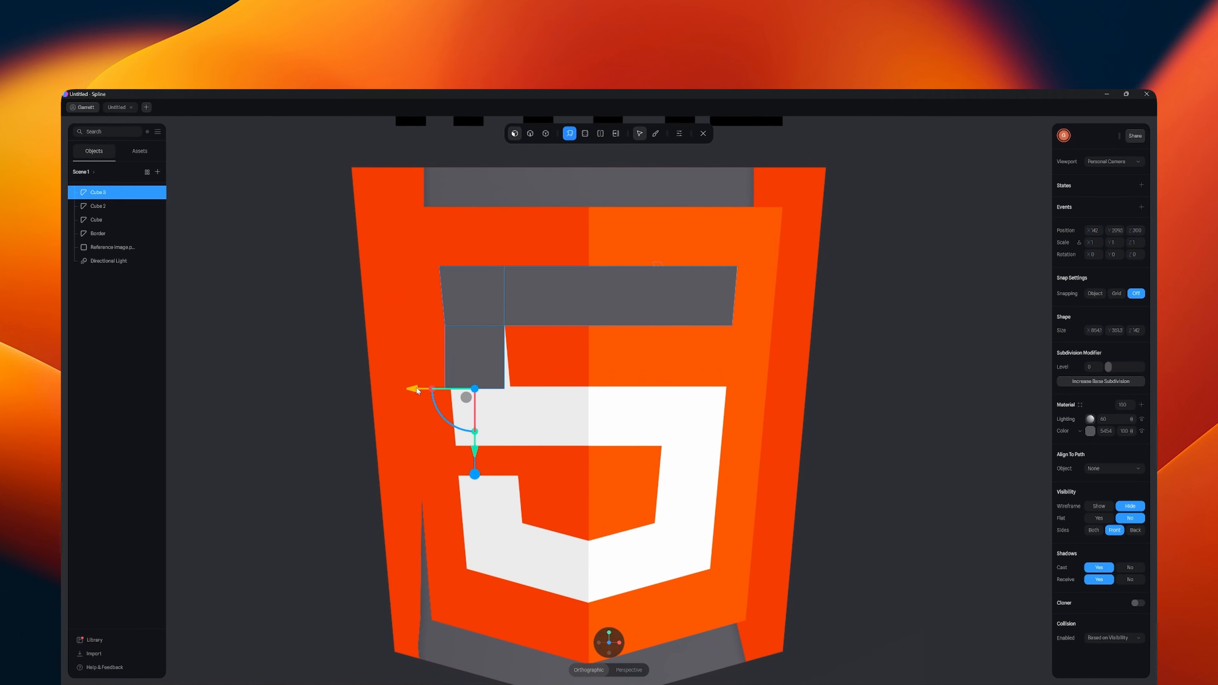
drag(417, 390, 423, 389)
scroll(459, 420, up, 3)
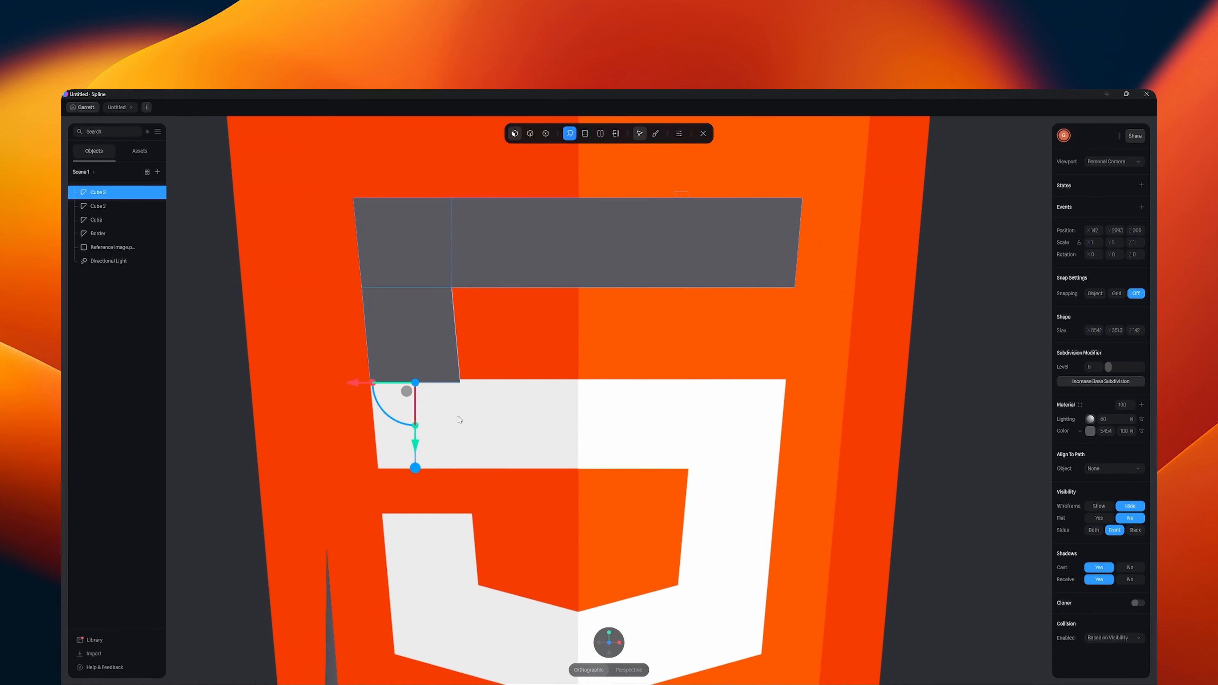
drag(418, 446, 419, 442)
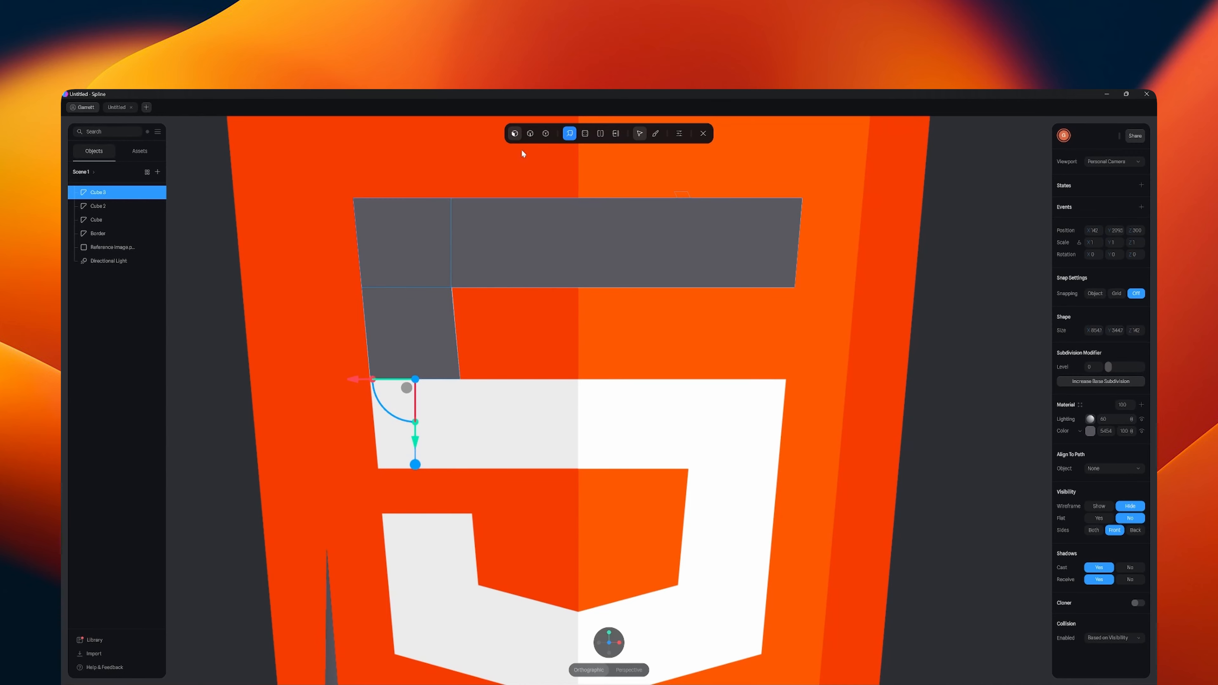
- Extrude the left stem's bottom face down to the middle bar's lower edge and shift it sideways to match the slant
click(546, 134)
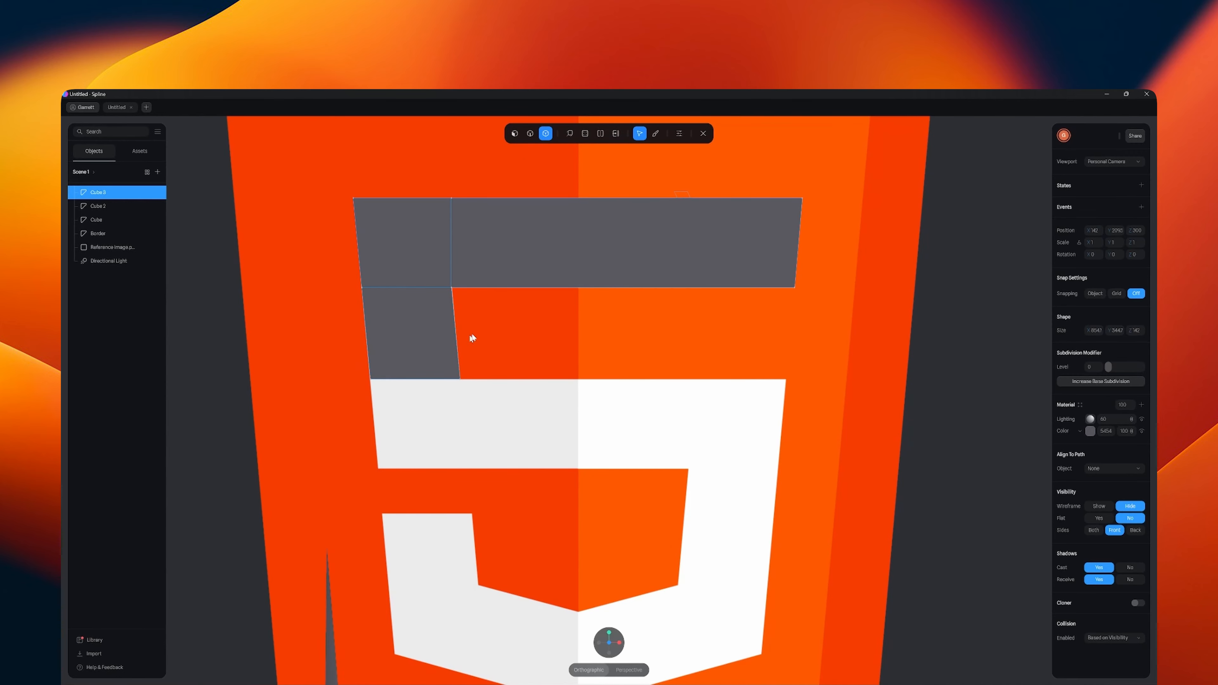
click(569, 134)
right_drag(524, 421, 484, 360)
click(427, 295)
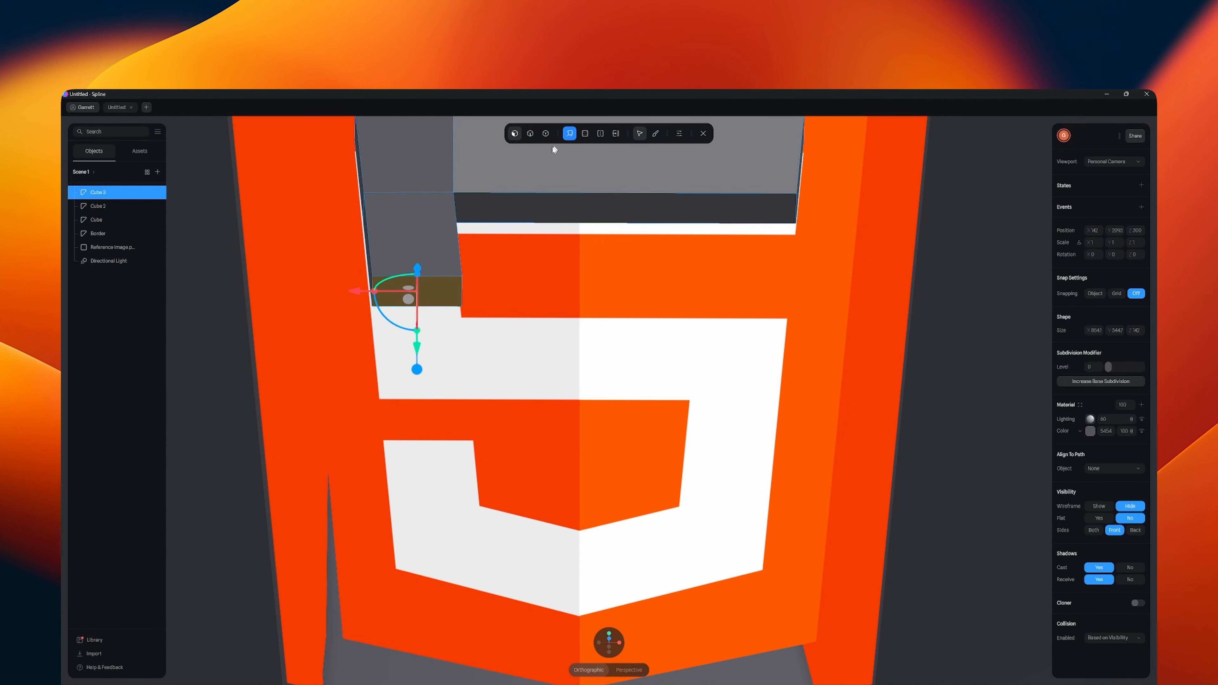
click(609, 640)
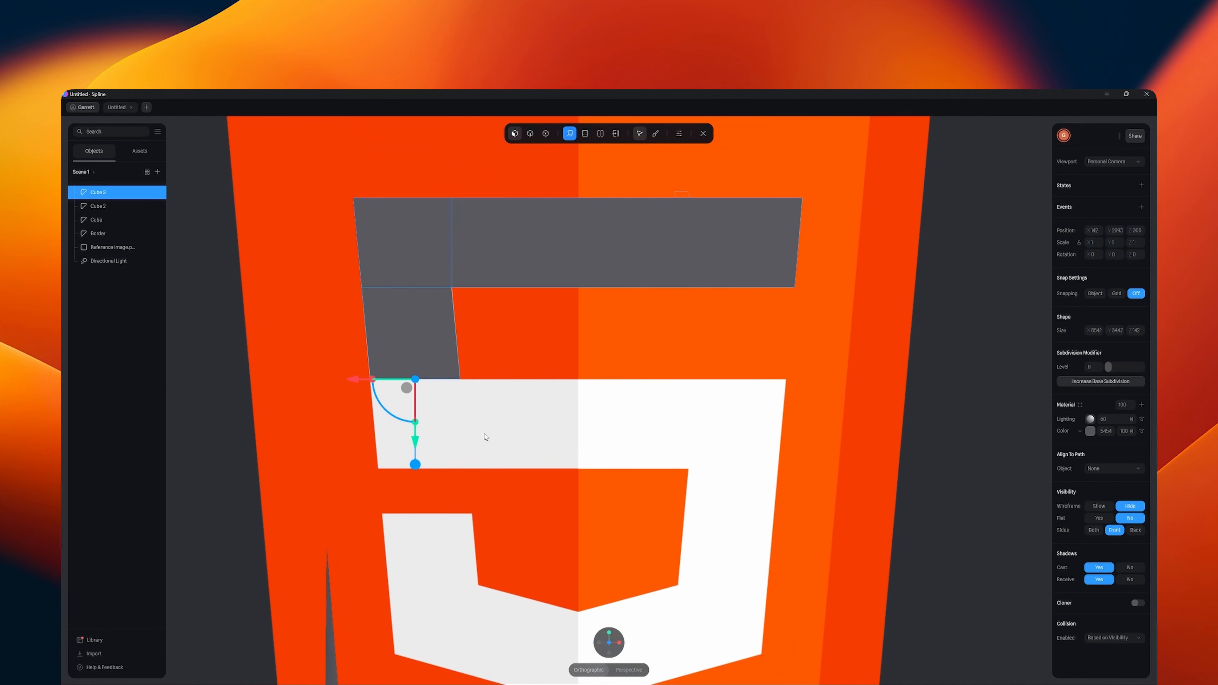
drag(414, 468, 428, 558)
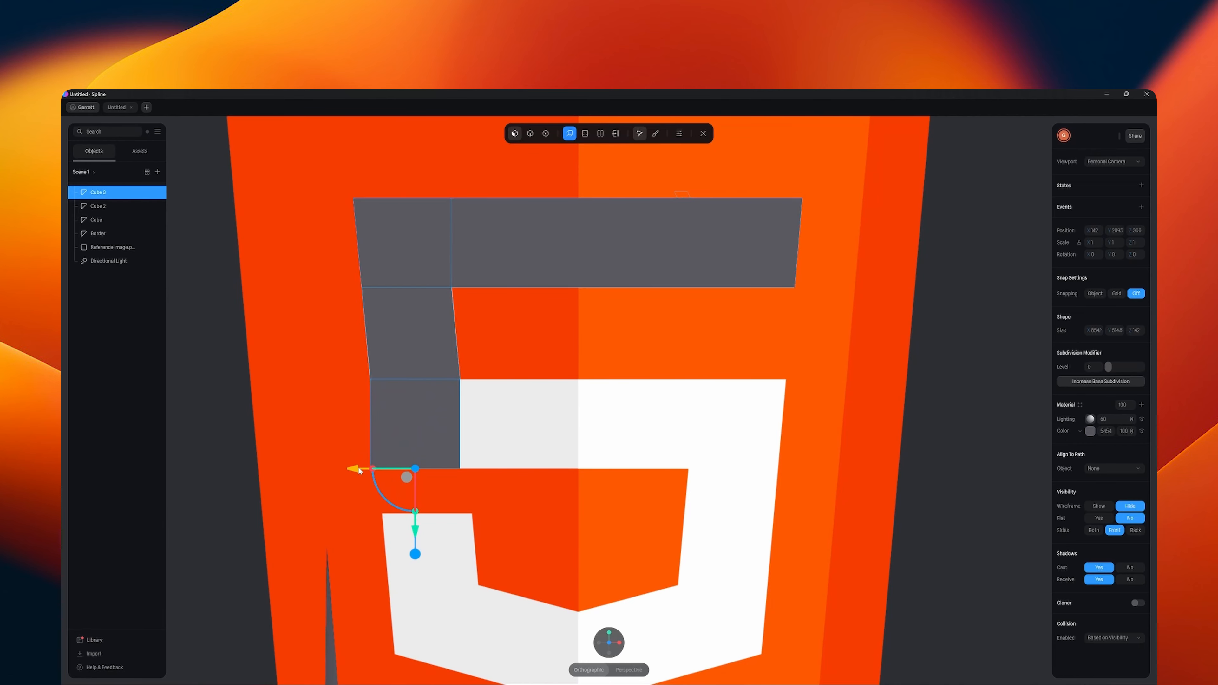
drag(360, 472, 367, 474)
- Extrude the right side of the stem's lowest block across the middle bar, in segments, to the outer edge of the 5's right stem
alt+drag(610, 439, 574, 447)
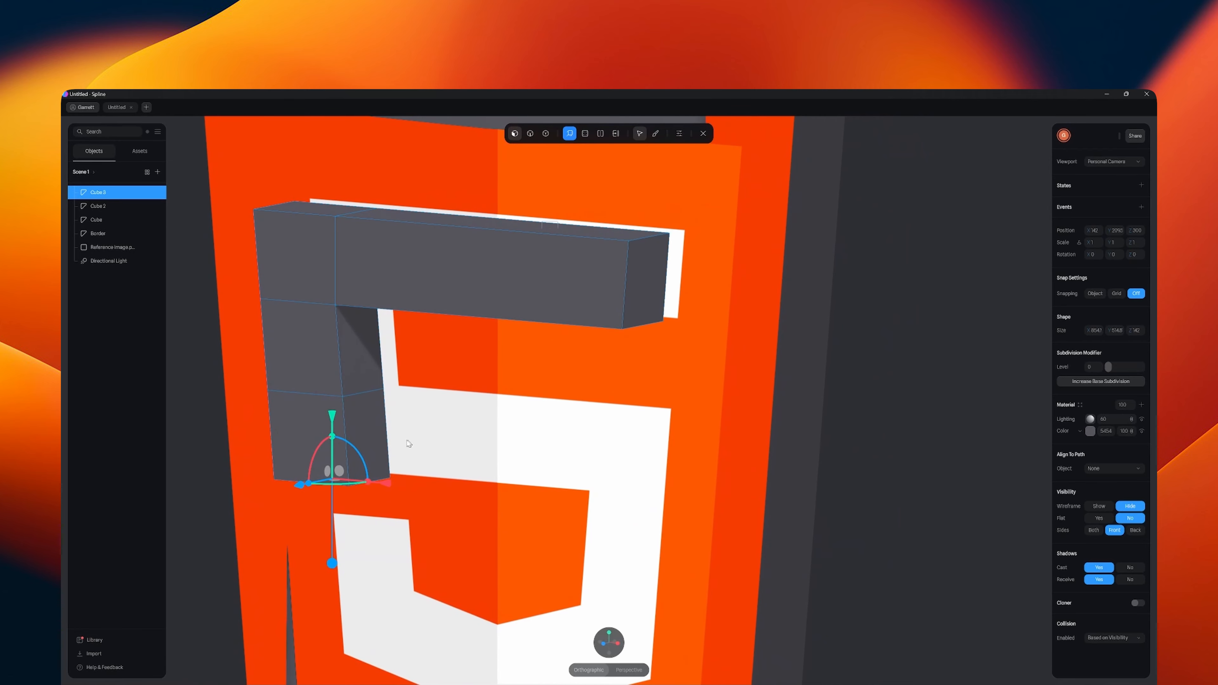
click(378, 436)
click(608, 645)
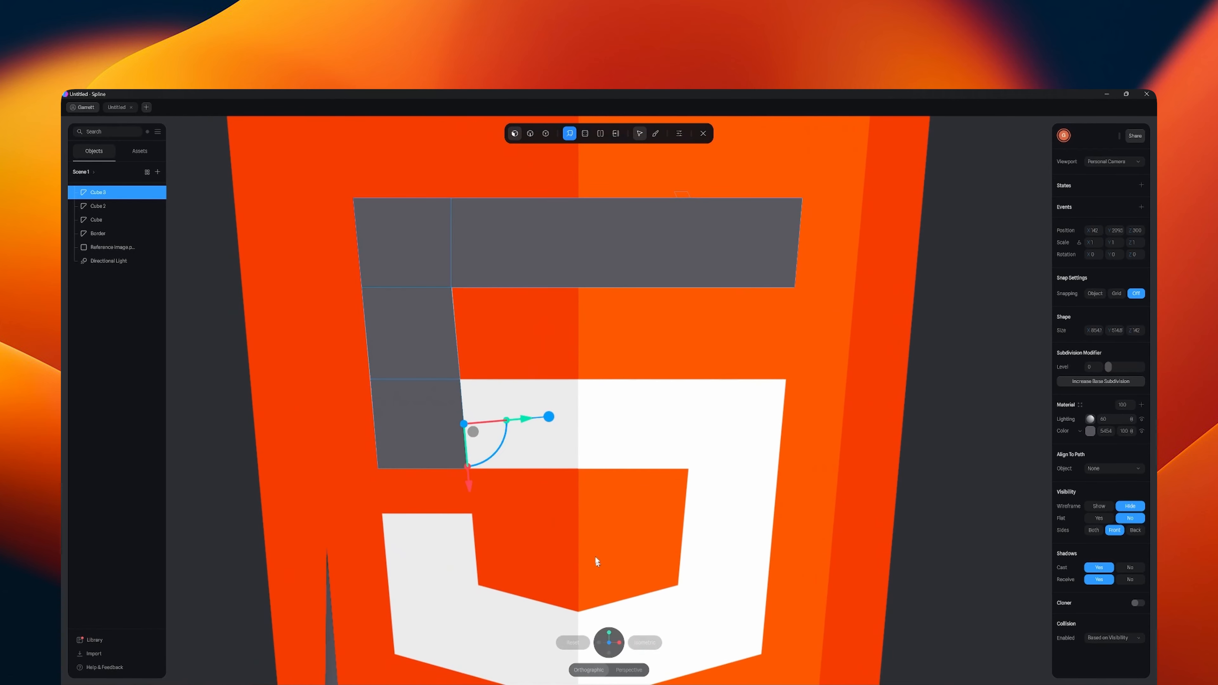
drag(524, 419, 835, 412)
click(606, 645)
click(546, 134)
click(569, 134)
click(607, 645)
- Align the vertices at the middle bar's right end with the inner corner and slanted outer edge of the 5
click(545, 134)
click(767, 373)
scroll(787, 382, up, 4)
click(533, 362)
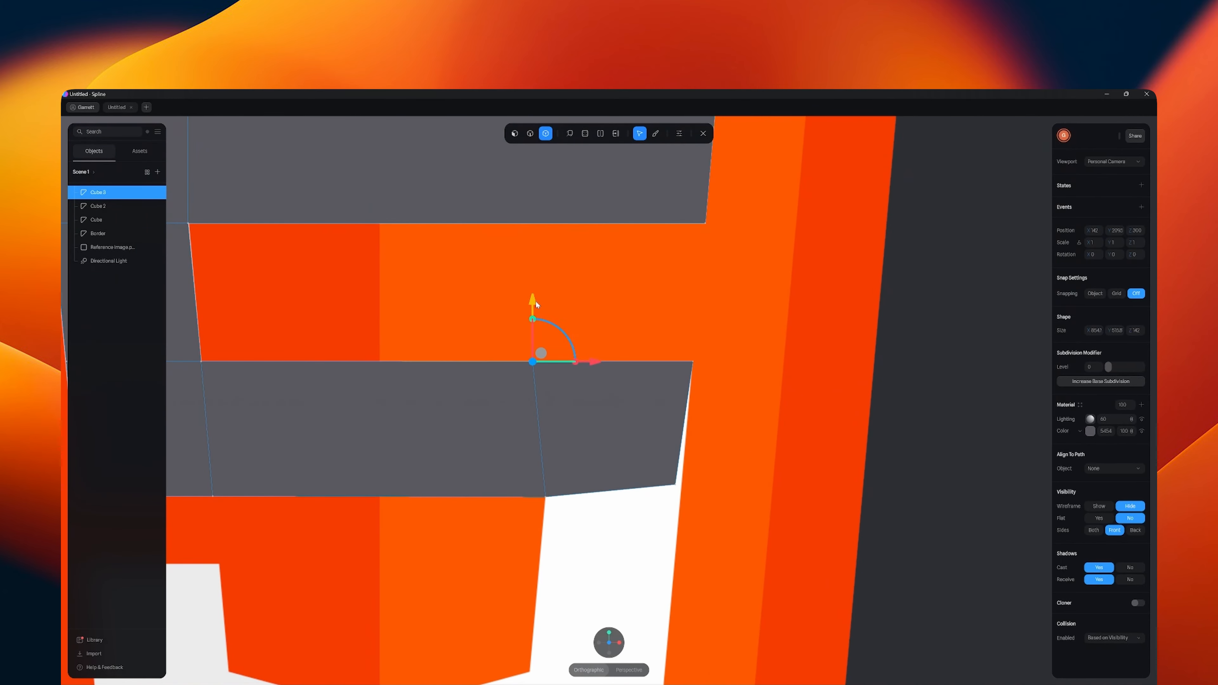
click(675, 484)
drag(682, 425, 682, 436)
- Extrude the underside of the middle bar's right end block down along the 5's right stem
scroll(757, 525, down, 4)
click(569, 134)
drag(612, 518, 612, 619)
click(609, 644)
- Extrude the right stem's bottom face down again and adjust its vertices to the sloped lower edge of the 5
click(570, 133)
click(603, 489)
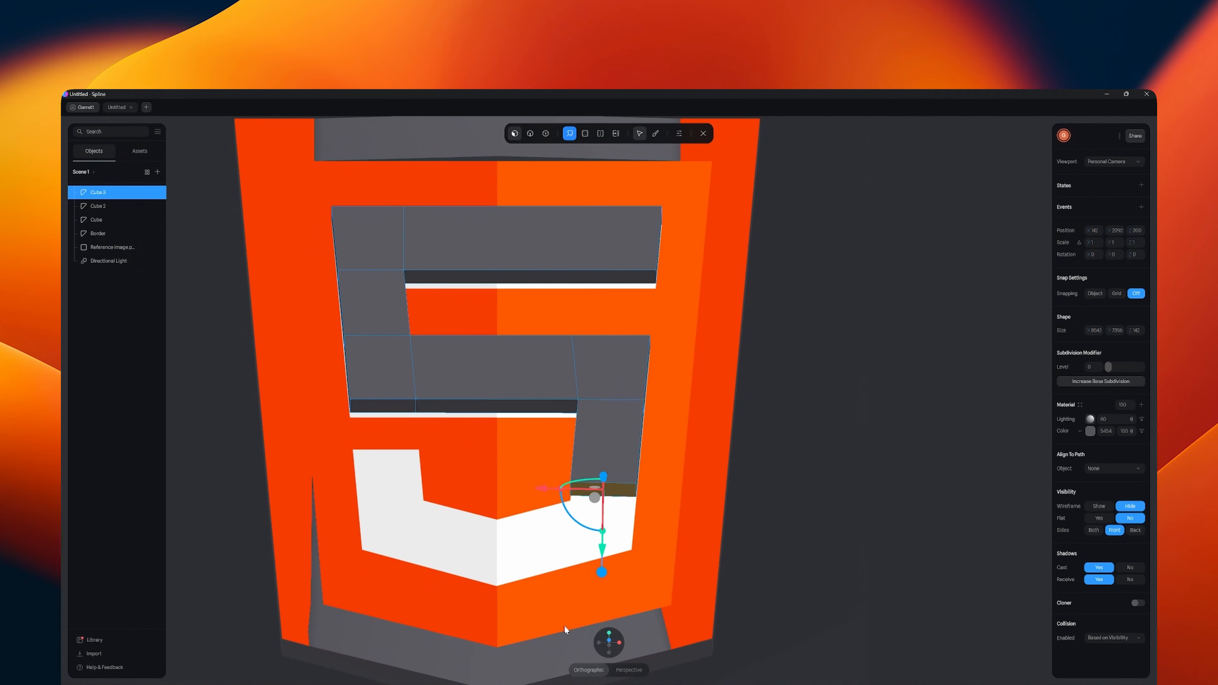
click(609, 642)
scroll(665, 619, up, 4)
drag(551, 469, 546, 557)
click(546, 133)
drag(484, 415, 484, 446)
- Extrude the lower block's inner side face to the shield's centre line and align its end vertices with the 5's lower point
click(569, 133)
drag(389, 438, 271, 432)
click(546, 133)
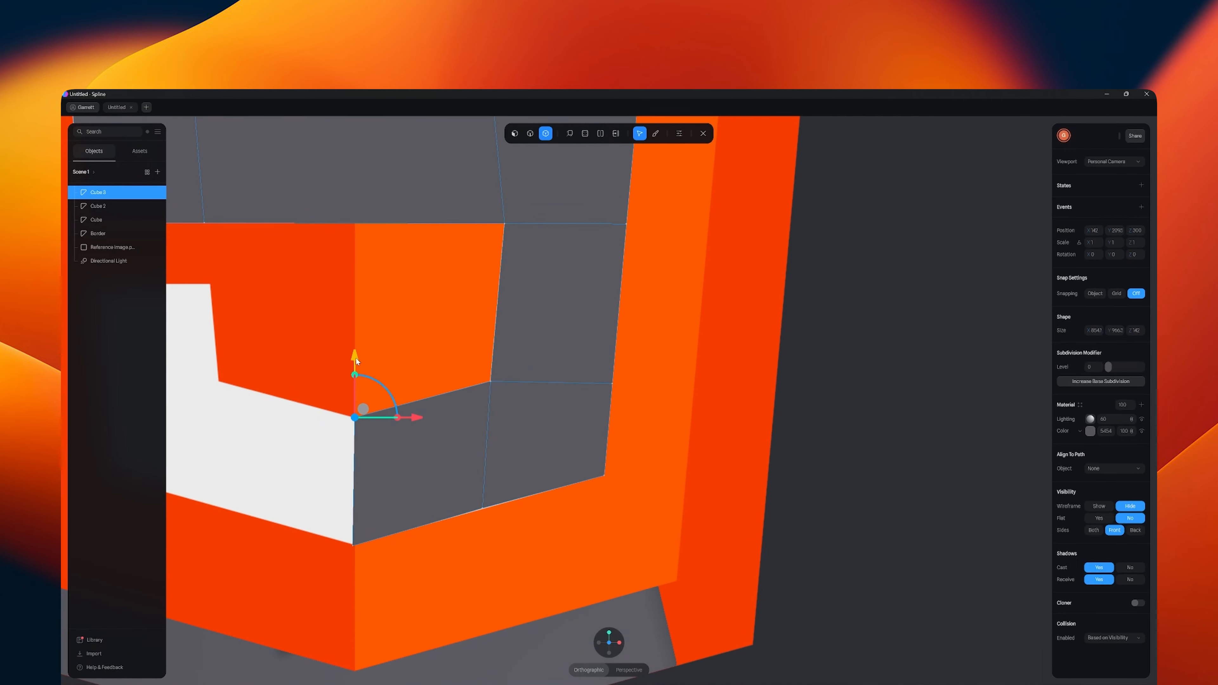
- Extrude the lower block's end face across the centre line along the 5's left lower slope and align its end vertices
click(353, 544)
scroll(356, 480, down, 3)
click(569, 134)
drag(338, 465, 208, 466)
click(545, 133)
click(272, 381)
drag(333, 382, 351, 381)
scroll(351, 382, up, 1)
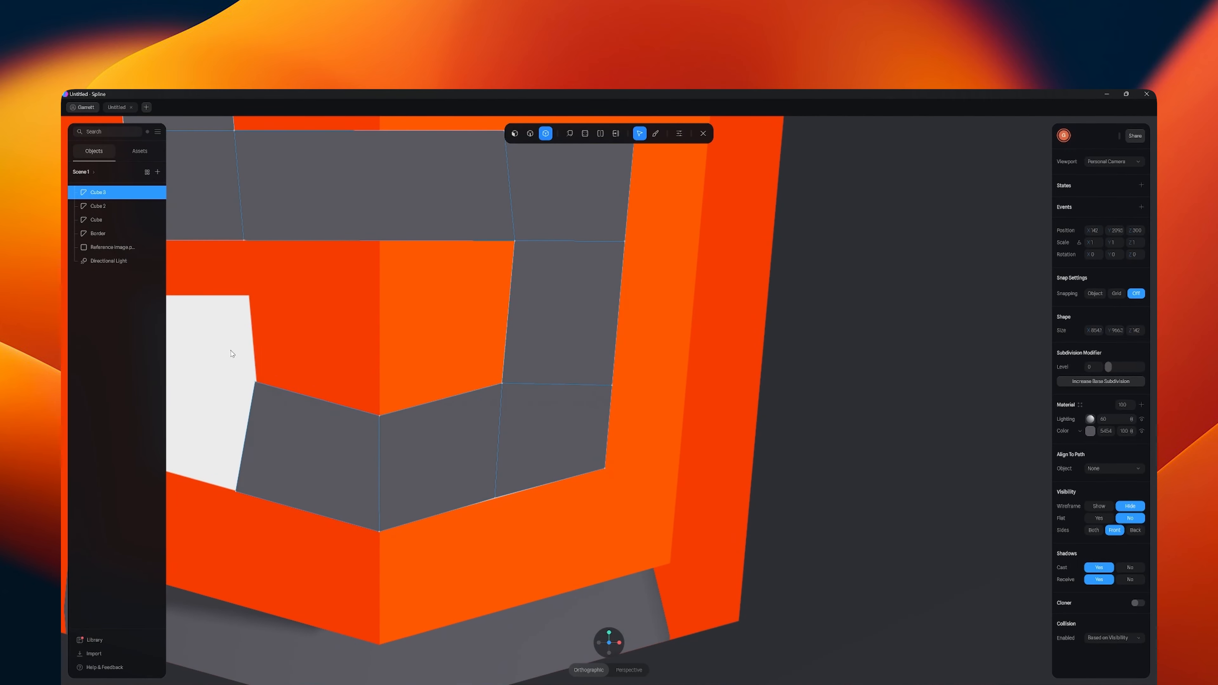
- Extrude the lower left block's end face again to the 5's outer left edge and align its vertices with the reference
key(Escape)
middle_drag(233, 353, 424, 365)
scroll(430, 397, up, 3)
double_click(462, 417)
scroll(462, 416, down, 1)
click(442, 550)
click(570, 134)
drag(372, 461, 260, 433)
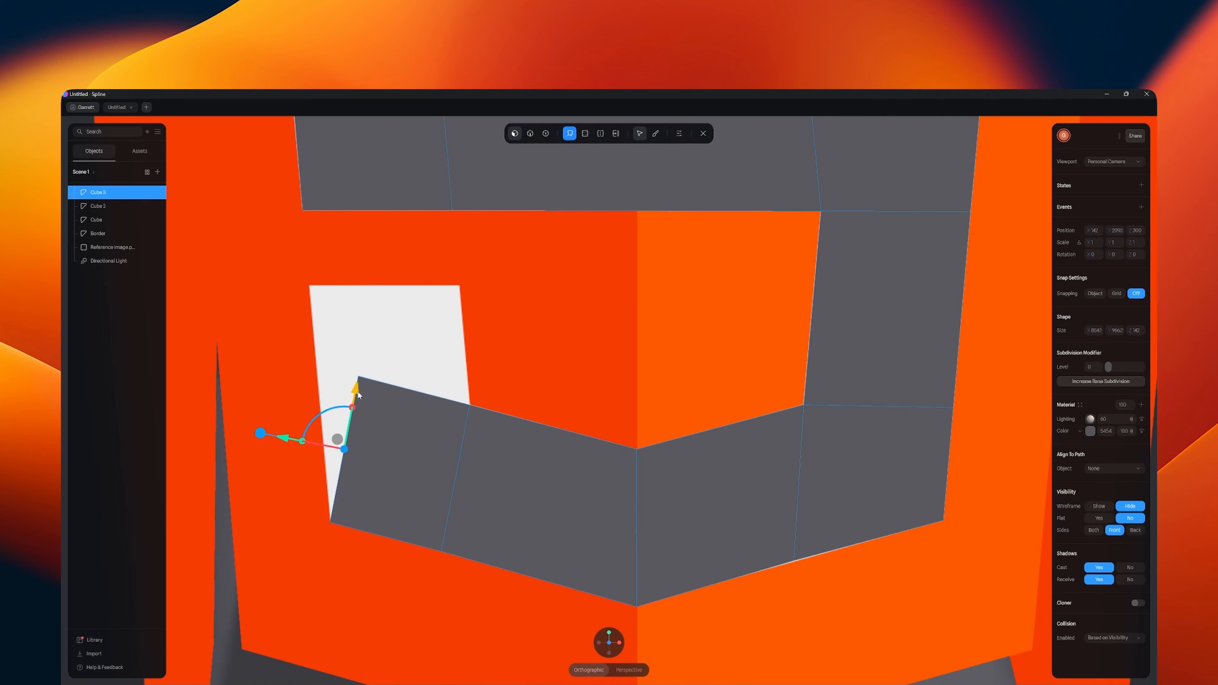
click(545, 133)
drag(366, 368, 325, 366)
- Extrude the lower left block's upper face up to the tip of the 5 and align its vertices with the reference corners
click(570, 133)
drag(410, 310, 430, 201)
click(545, 133)
drag(346, 258, 318, 277)
drag(498, 288, 468, 276)
click(469, 405)
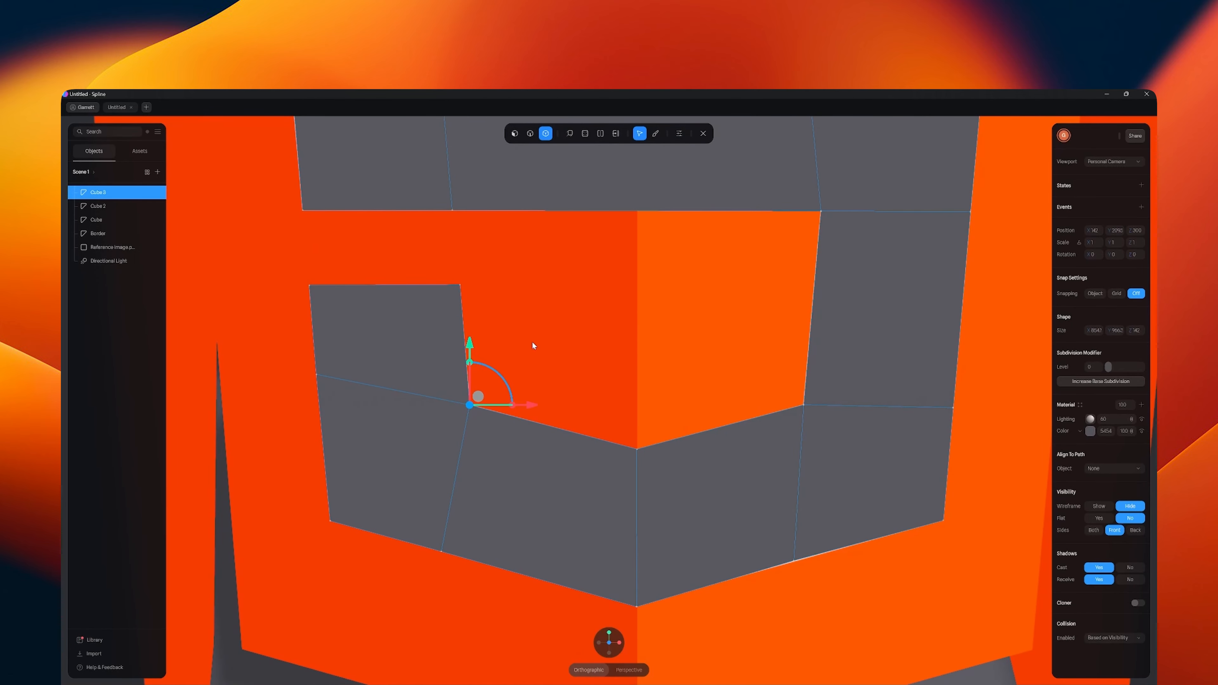
click(532, 345)
scroll(537, 339, down, 5)
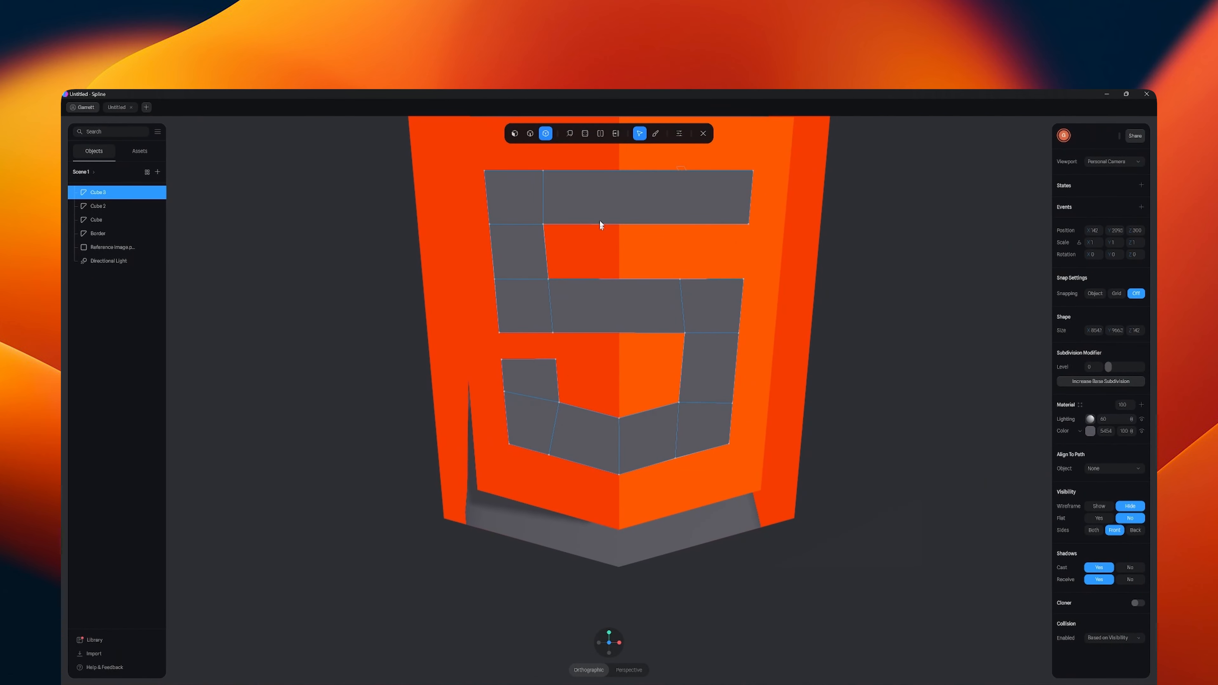
- Add a loop cut across the top and middle bars of the 5, and slide the top bar's cut to the shield's centre line
click(600, 134)
click(624, 193)
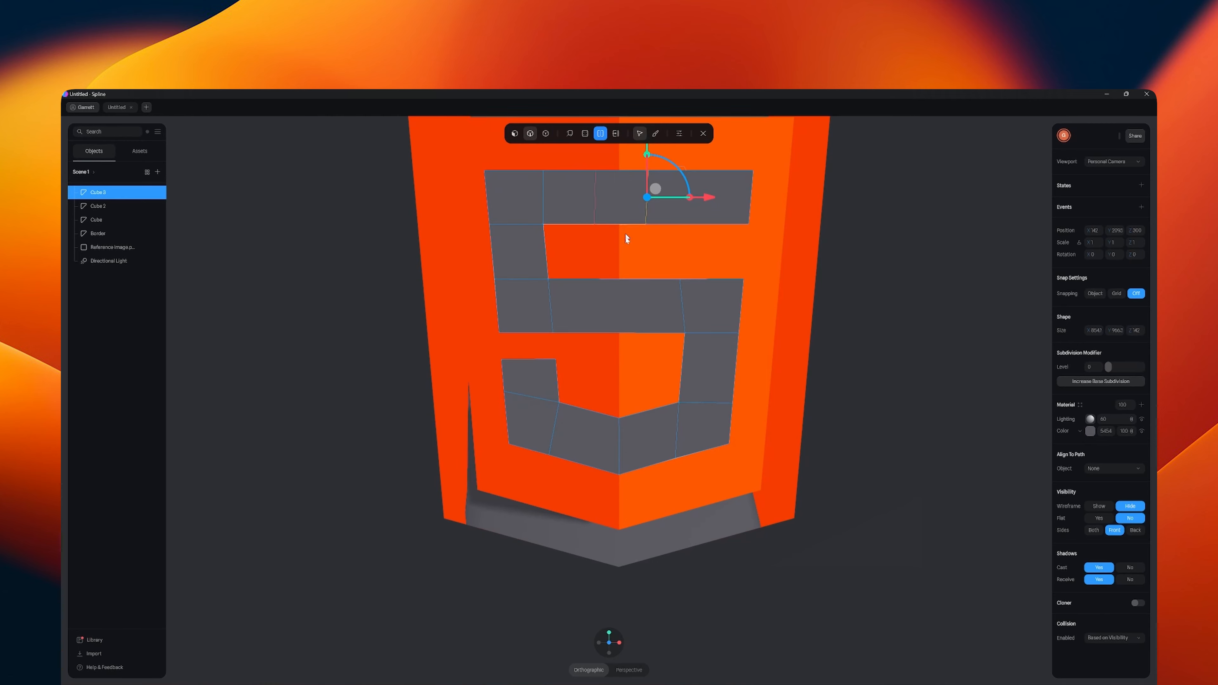
click(623, 314)
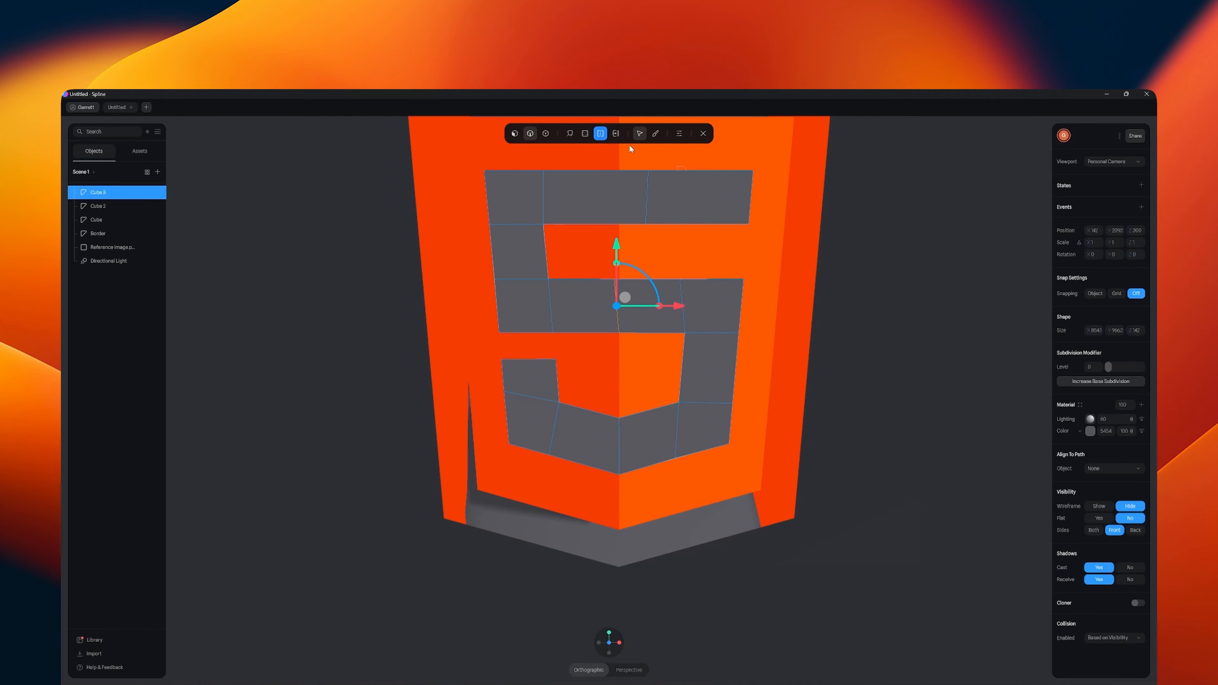
click(616, 134)
click(648, 197)
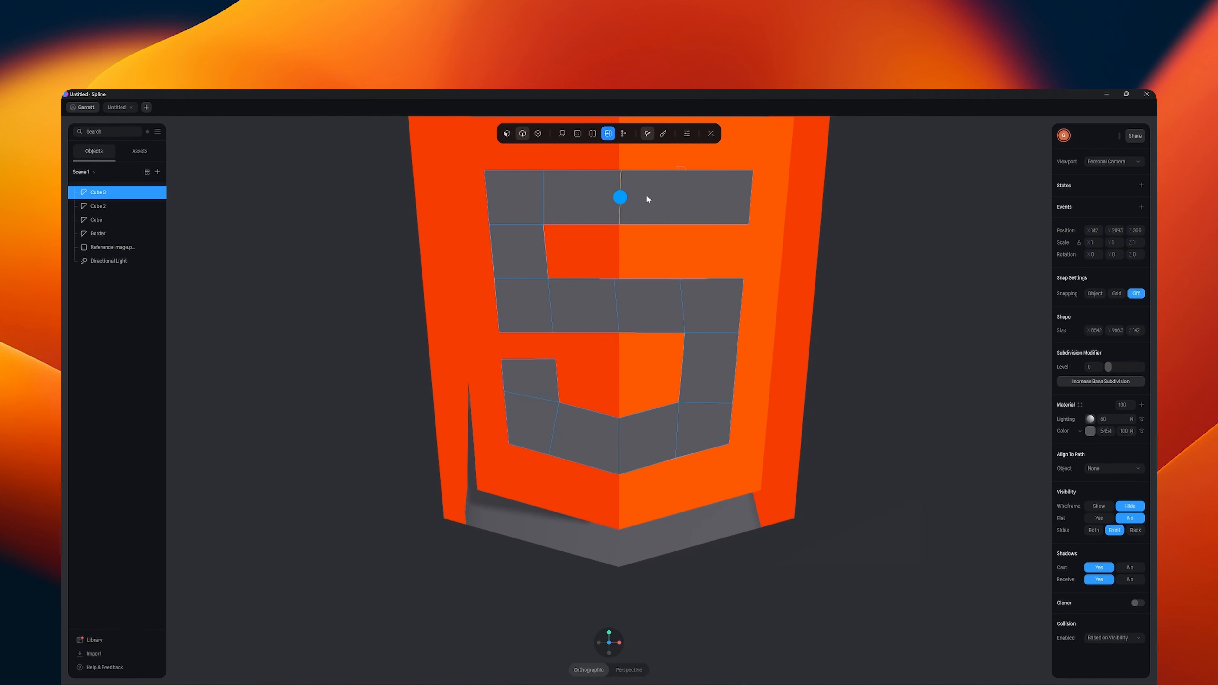
- Move the upper vertex of the top bar's loop cut horizontally onto the shield's centre line
click(539, 136)
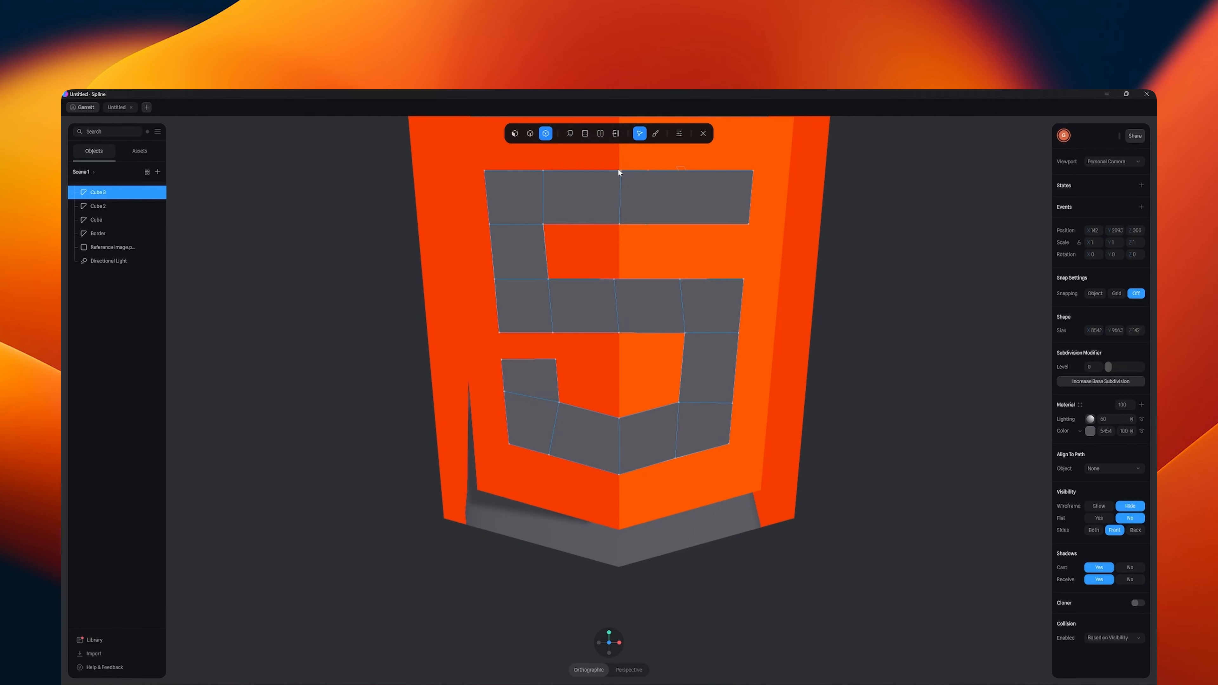
scroll(630, 181, up, 10)
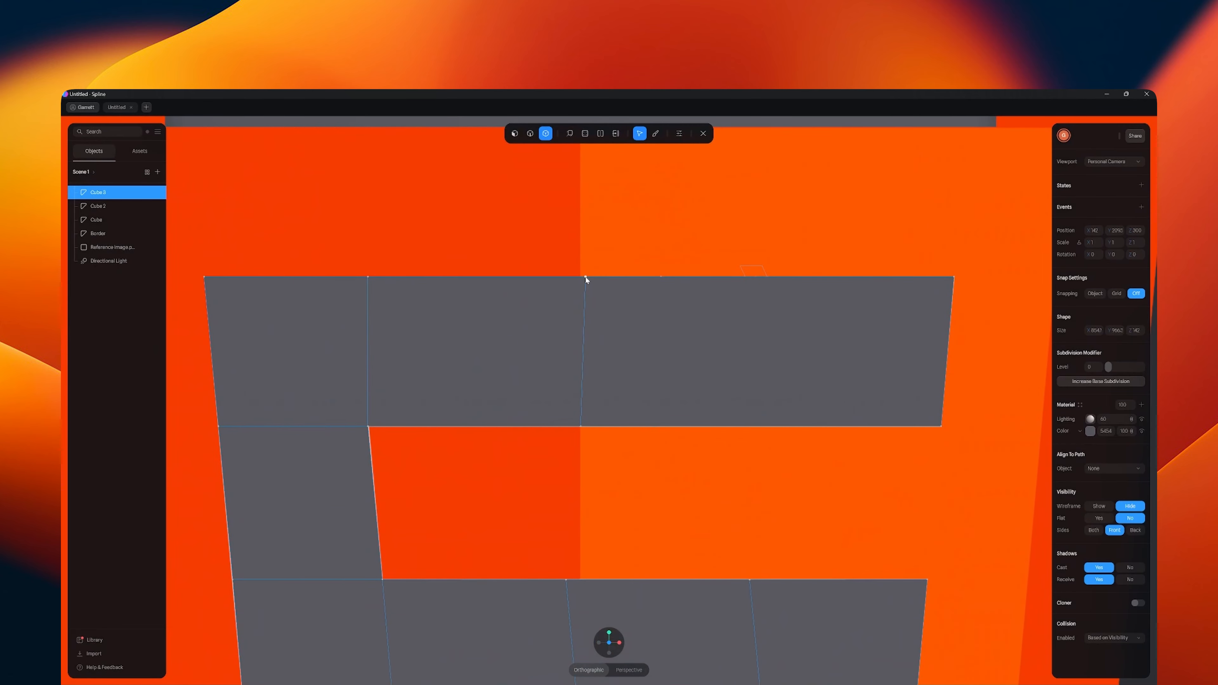
click(586, 277)
drag(642, 278, 639, 278)
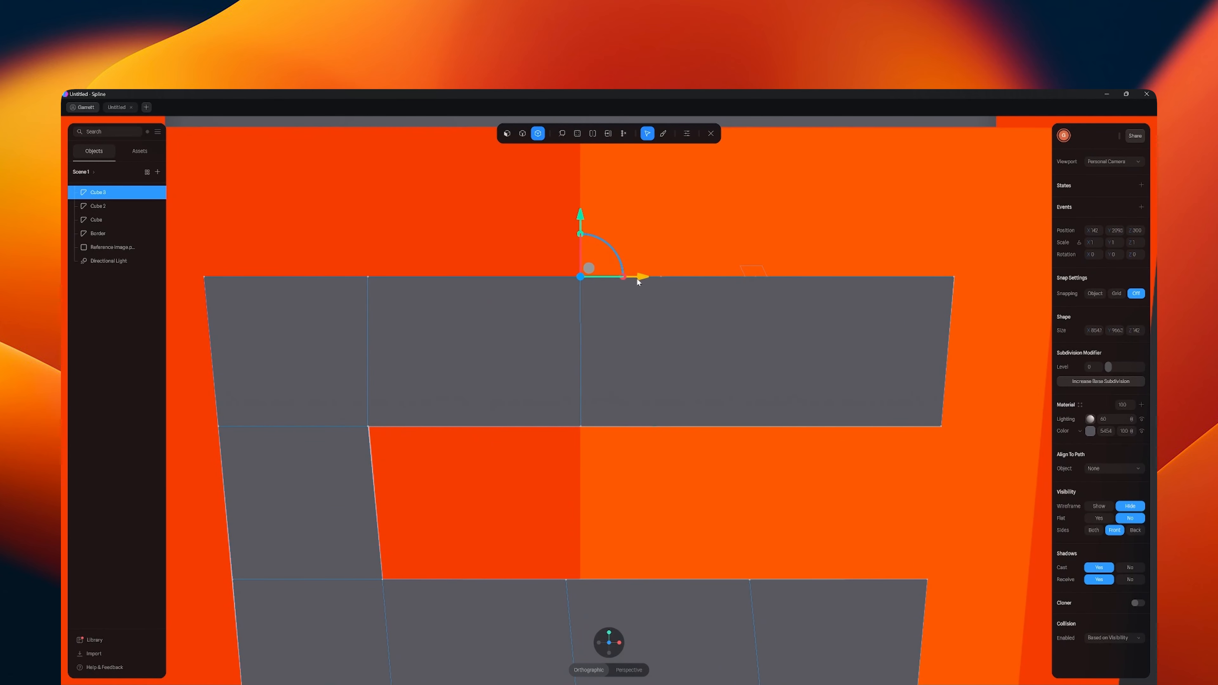
scroll(639, 346, down, 5)
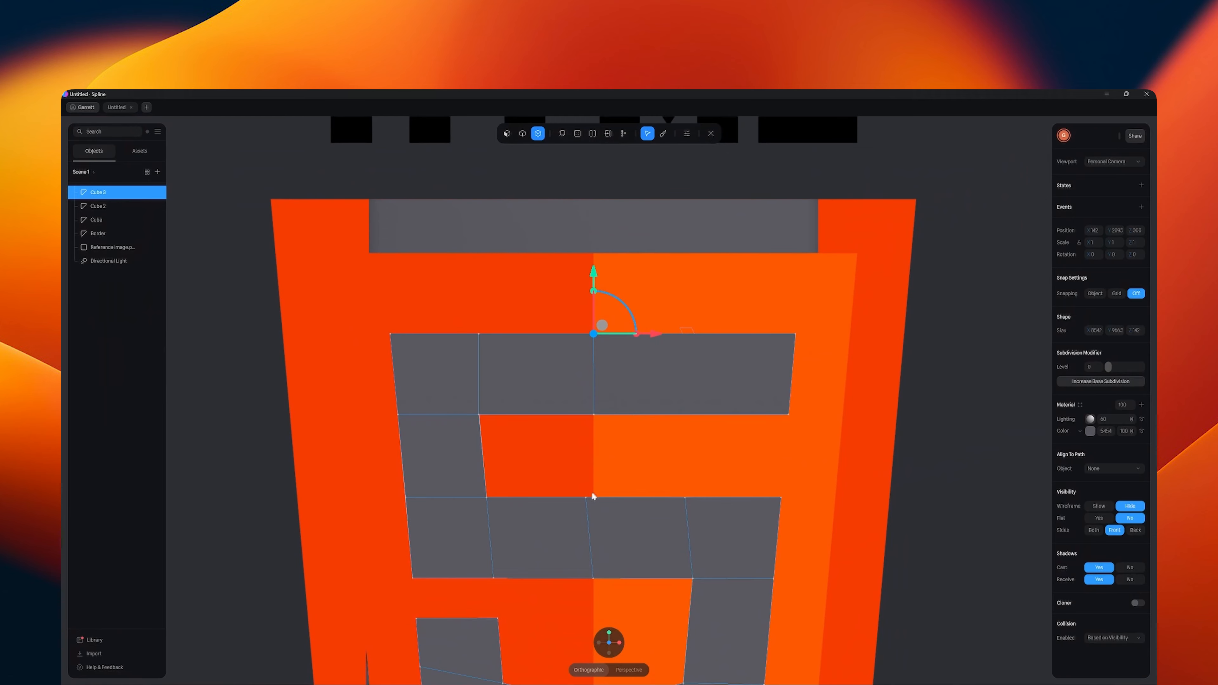
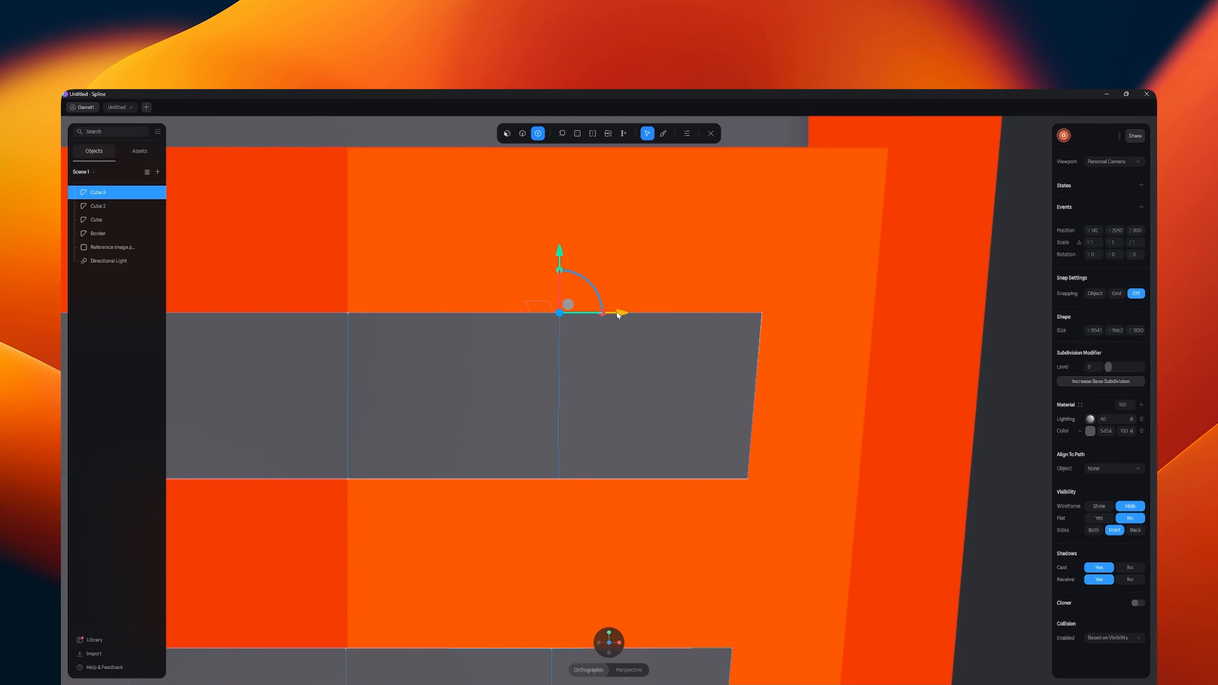
- Select the 5's front vertical edges on both sides of the centre line, move them slightly forward to follow the ridge, and finish mesh editing
scroll(616, 314, down, 10)
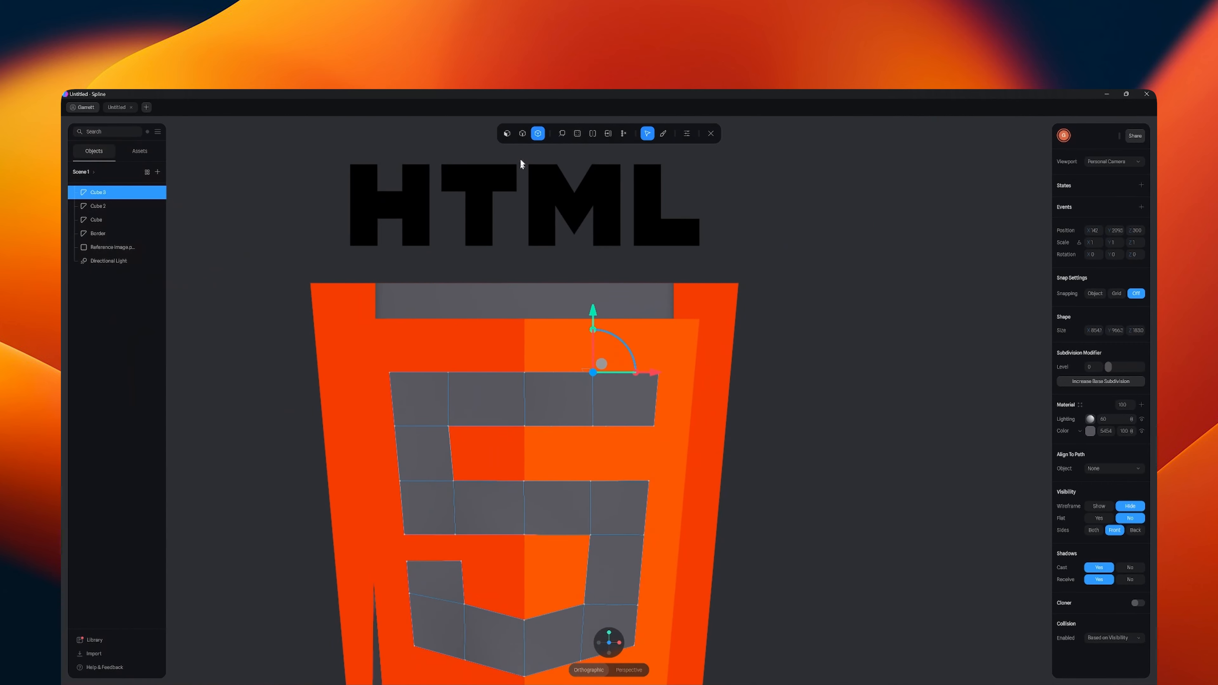
key(Escape)
click(448, 404)
shift+click(453, 456)
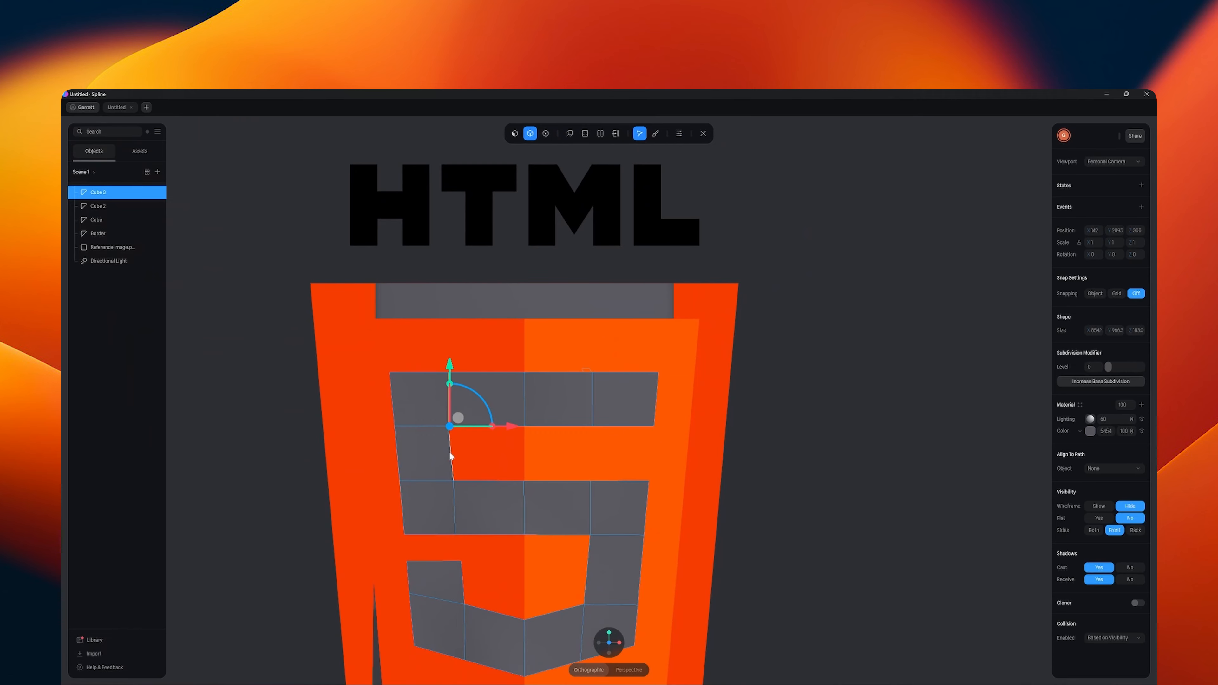
shift+click(455, 502)
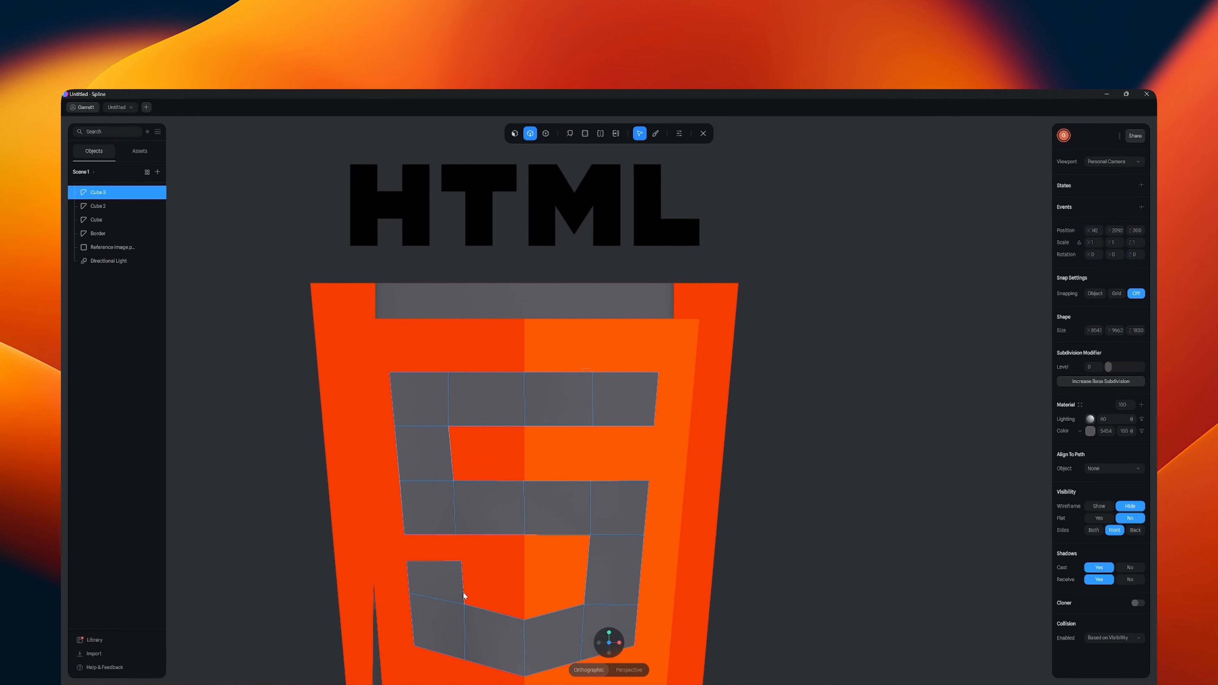
shift+click(463, 620)
shift+click(584, 628)
shift+click(586, 586)
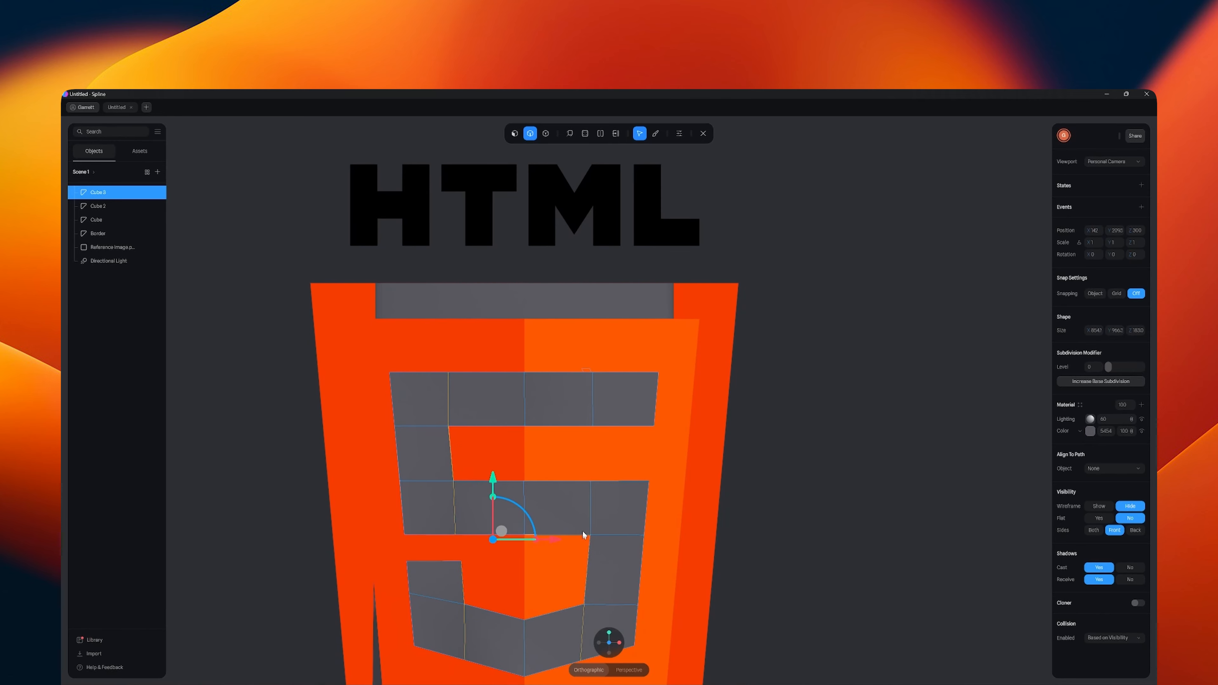
shift+click(590, 511)
shift+click(594, 422)
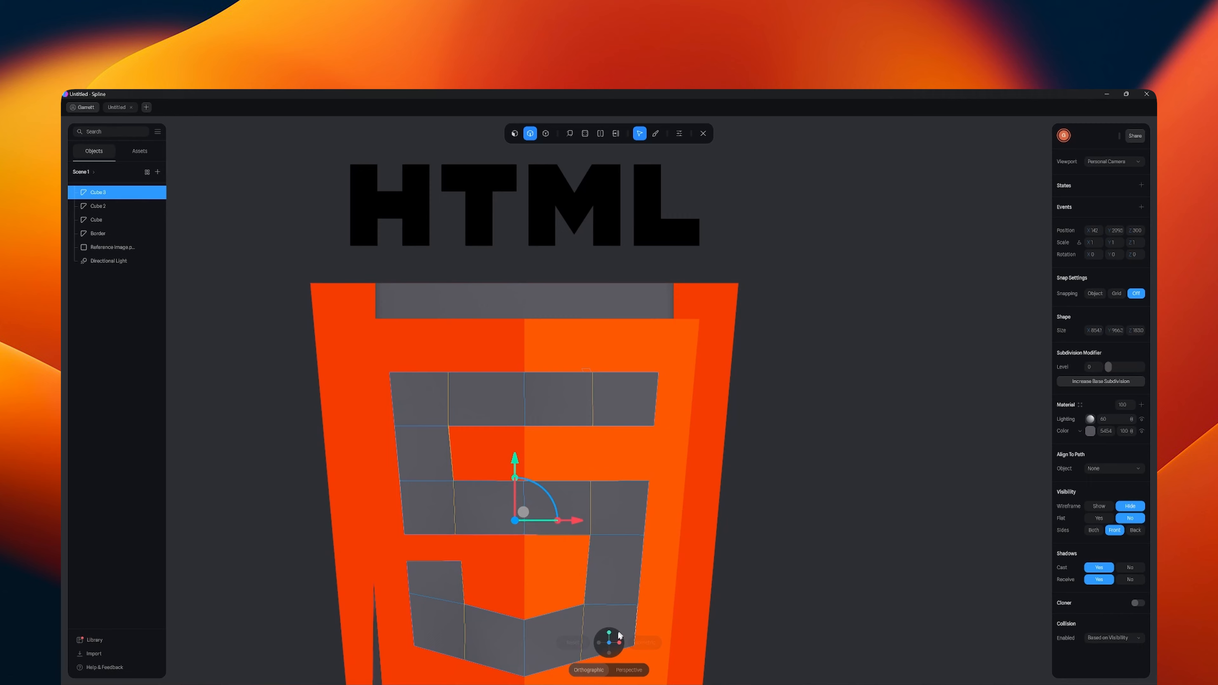
click(609, 633)
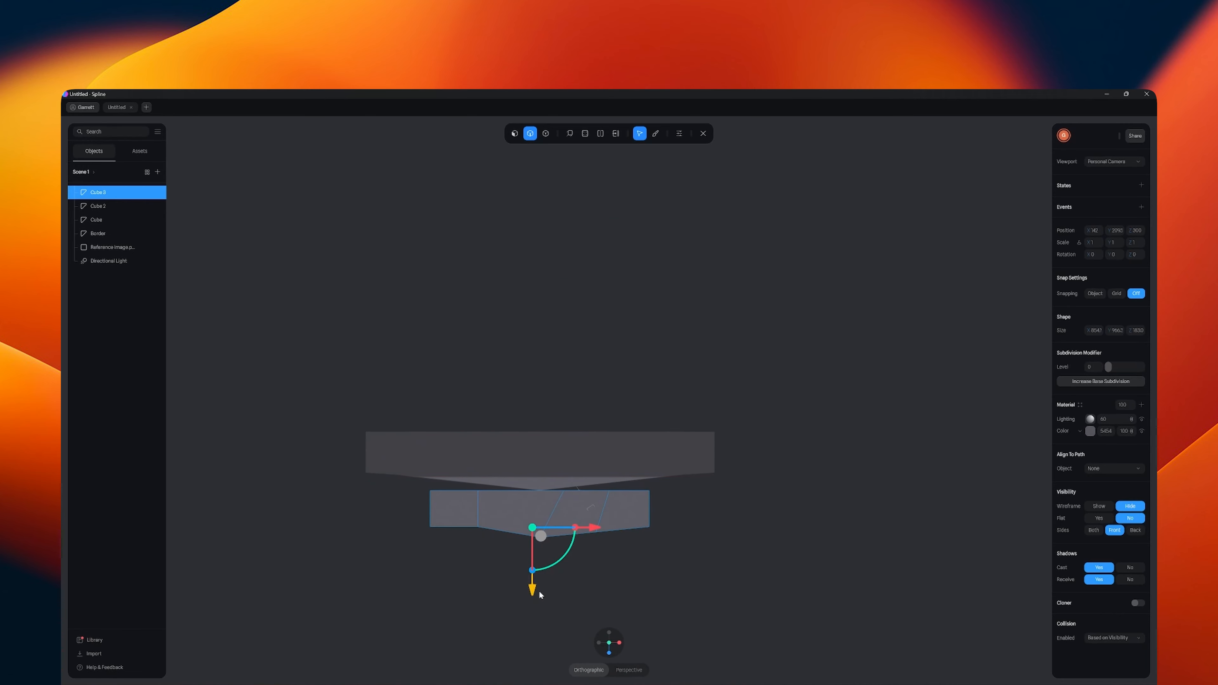
drag(538, 590, 526, 464)
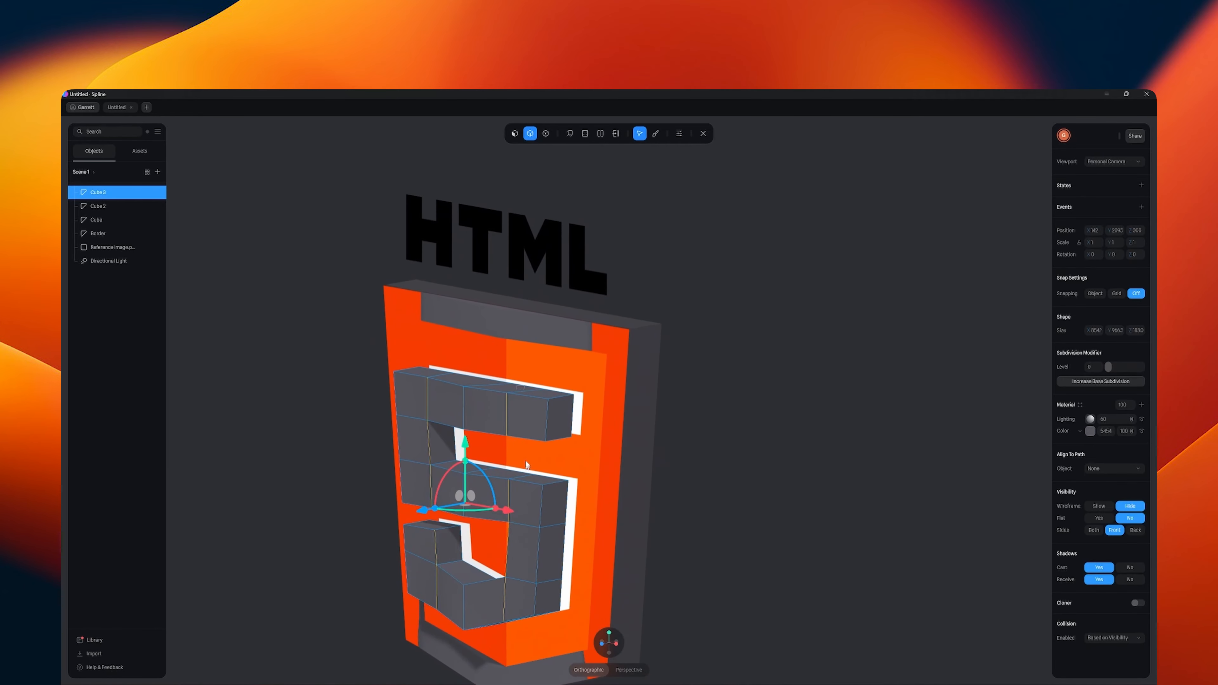
shift+click(506, 420)
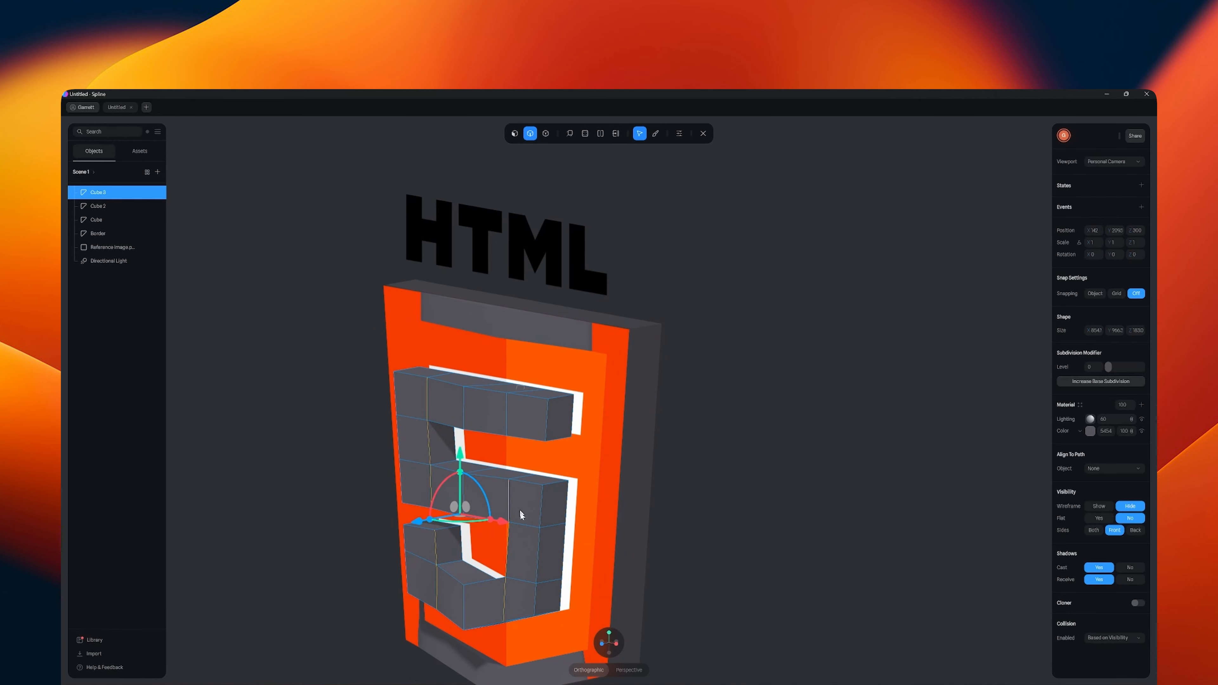
click(603, 644)
click(610, 632)
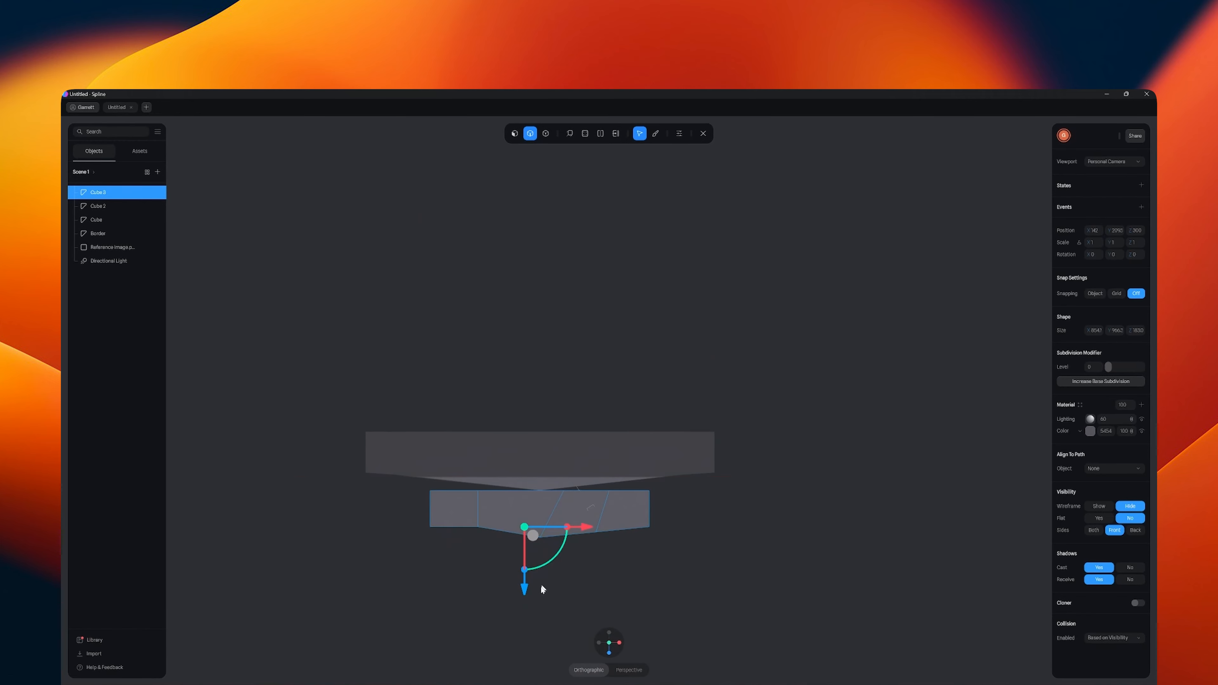
drag(526, 596, 528, 600)
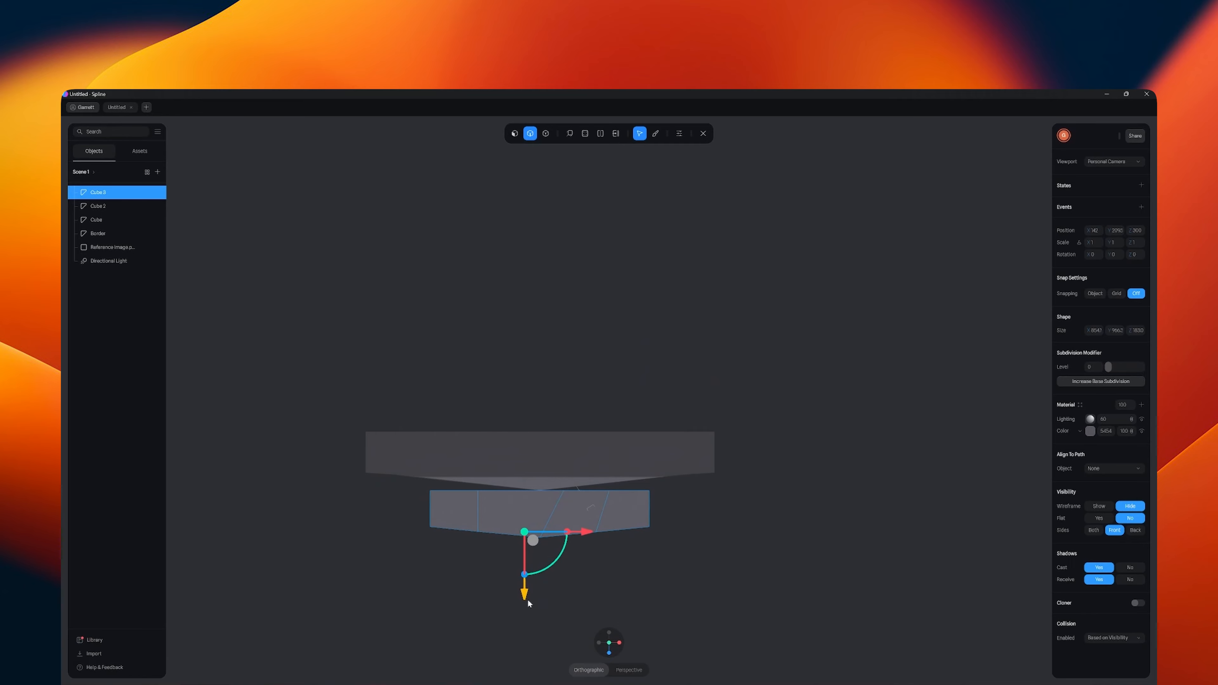
middle_drag(573, 610, 727, 530)
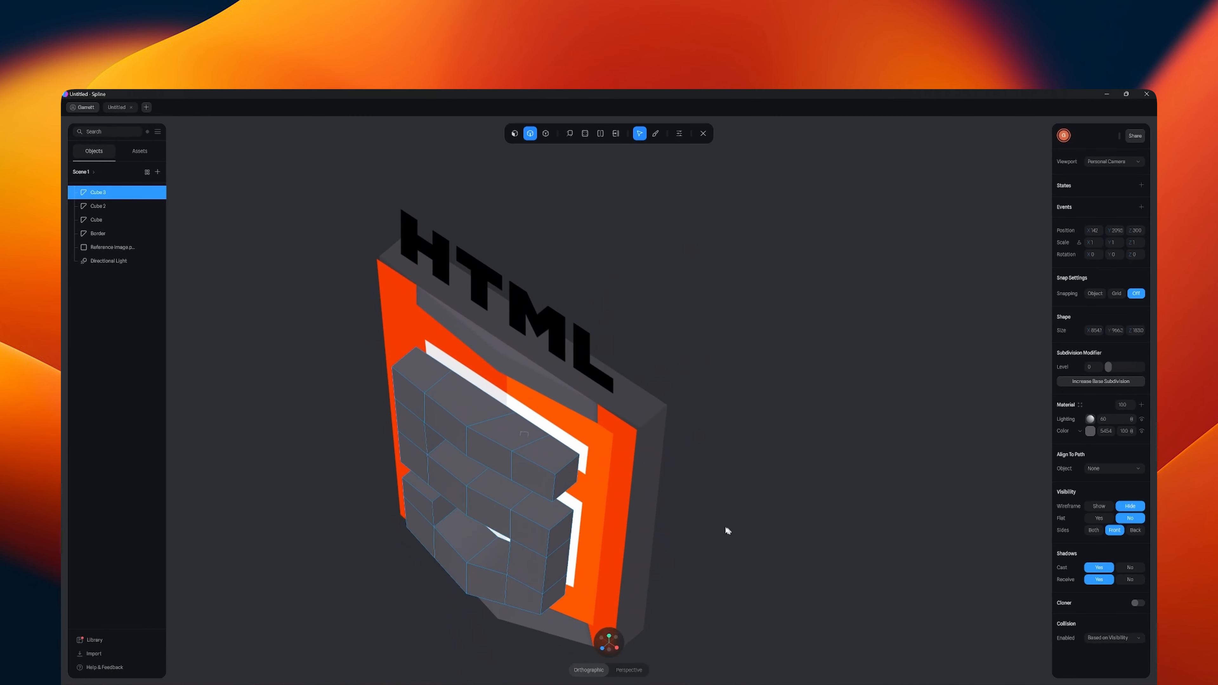
click(703, 135)
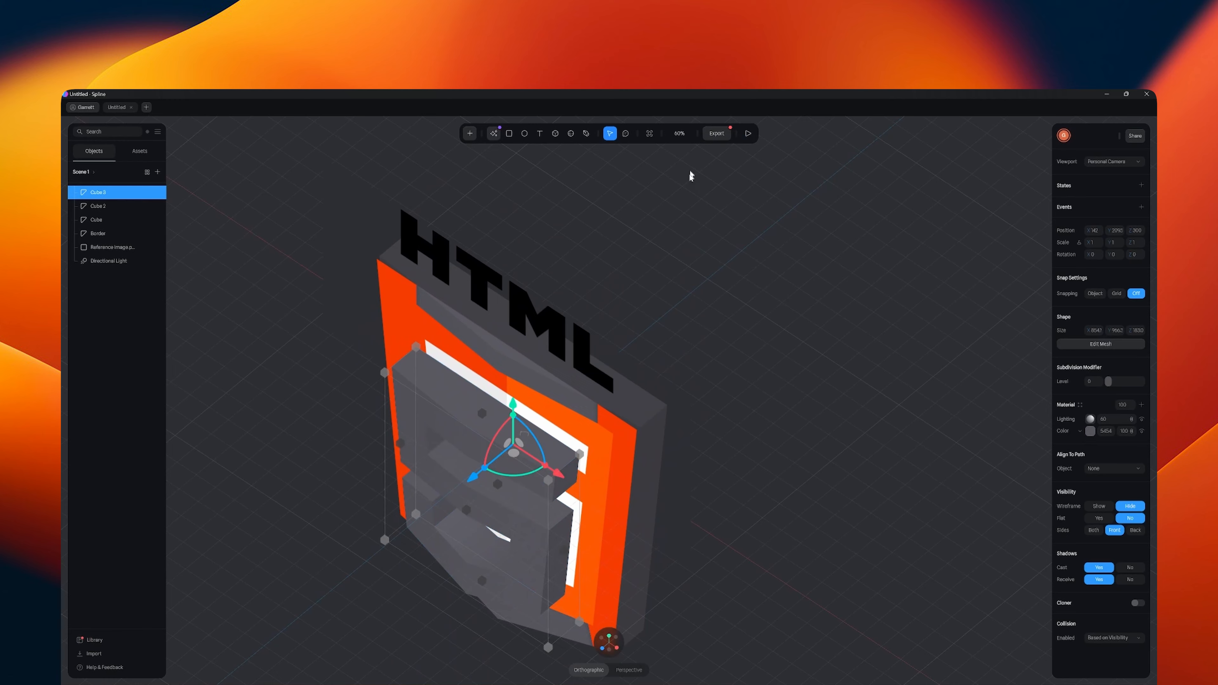
- Move the reference image back in depth behind the shield, and push the 5 back against the shield's inner panels
click(616, 465)
drag(477, 483, 554, 484)
click(553, 484)
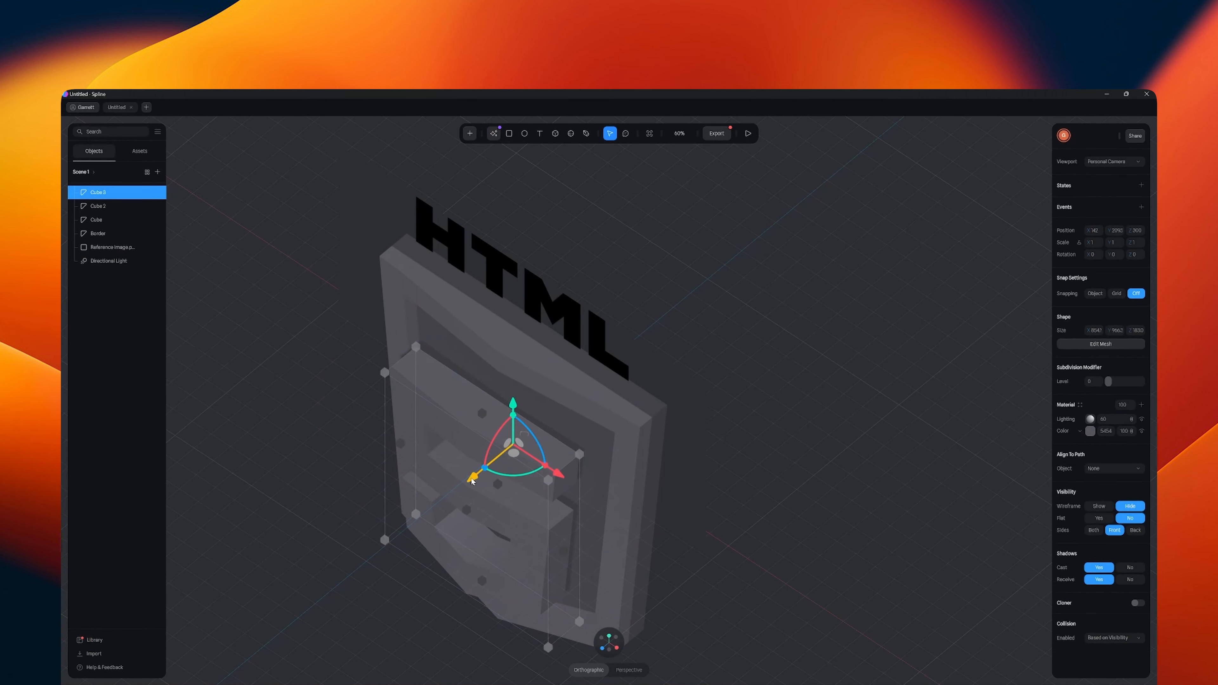
drag(472, 478, 505, 458)
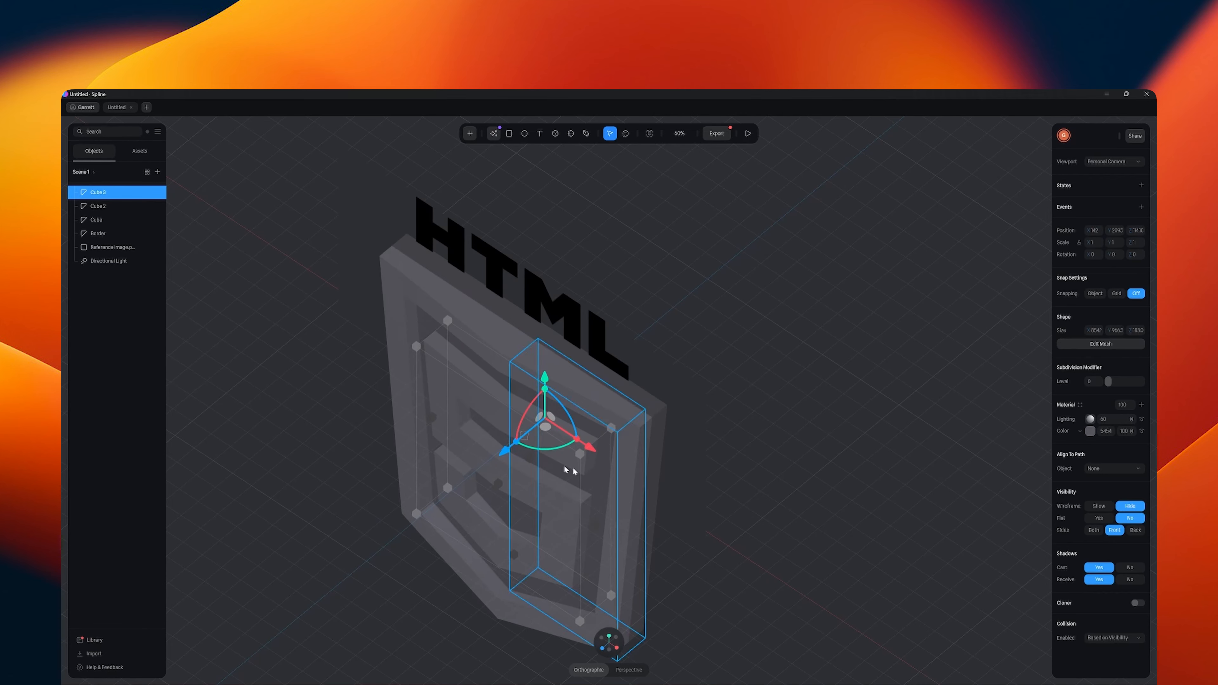
- Deselect the 5 and switch the camera to perspective to view the whole logo
click(726, 568)
middle_drag(726, 568, 738, 546)
scroll(737, 546, down, 5)
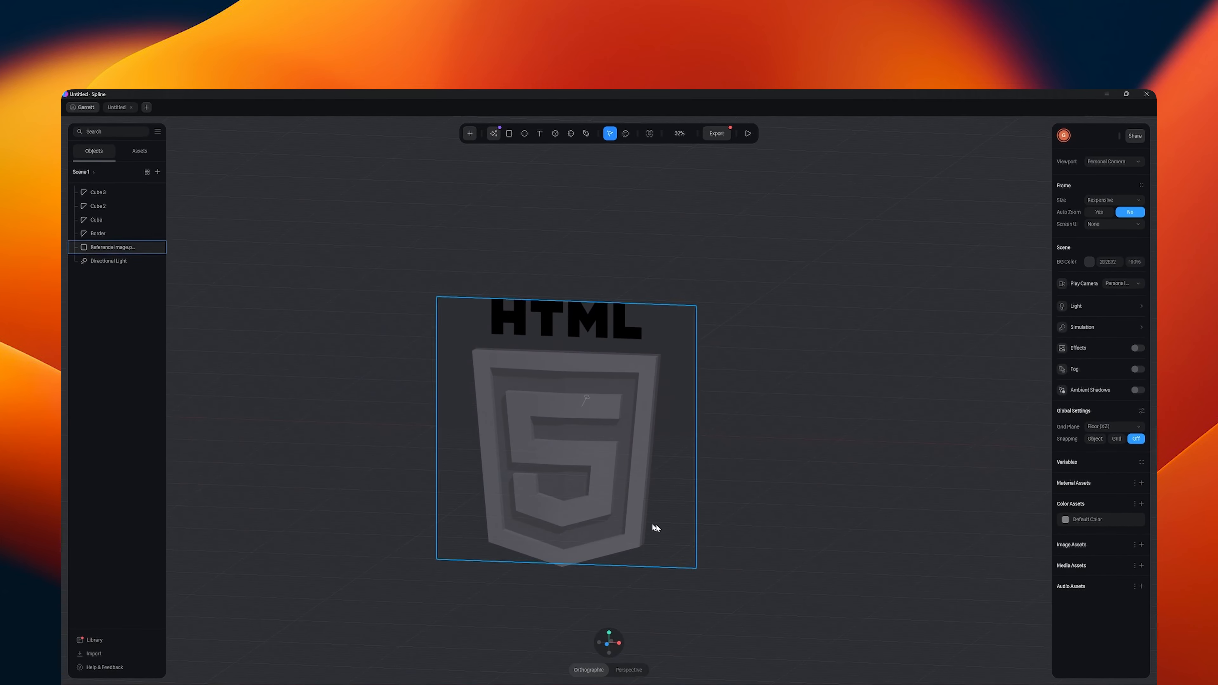
middle_drag(656, 525, 696, 555)
click(636, 671)
scroll(689, 572, down, 10)
- Select the shield's border and open its material colour for editing while viewing the logo from the front
click(572, 430)
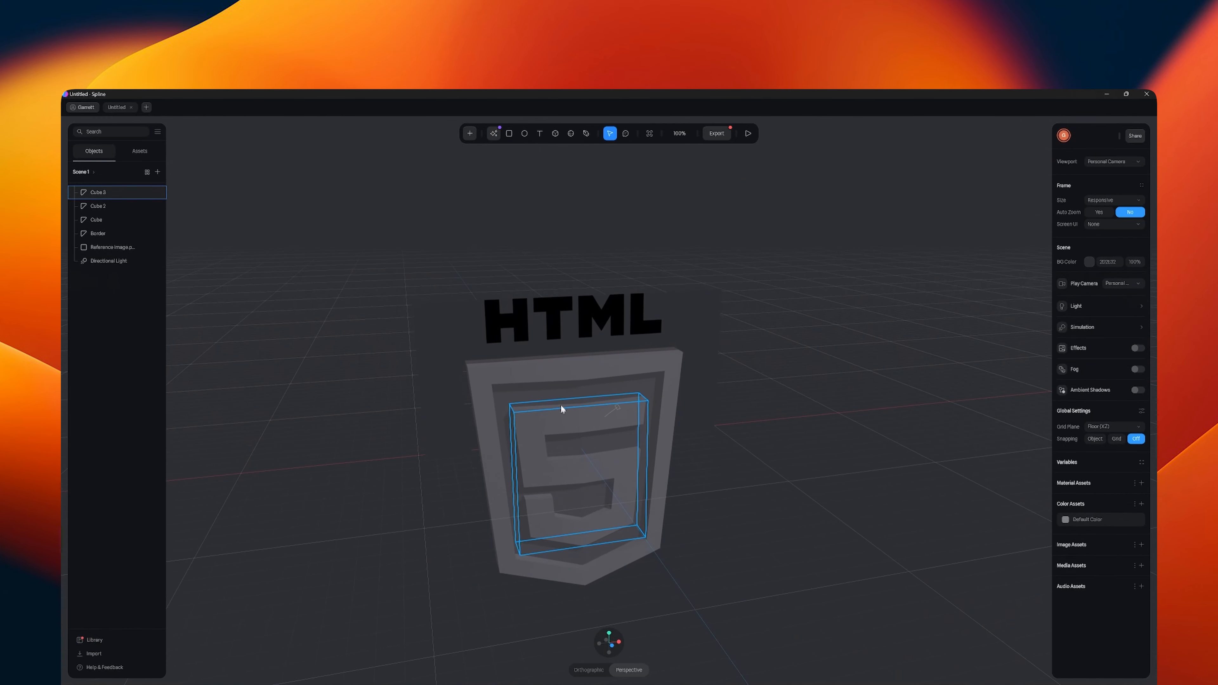
click(544, 369)
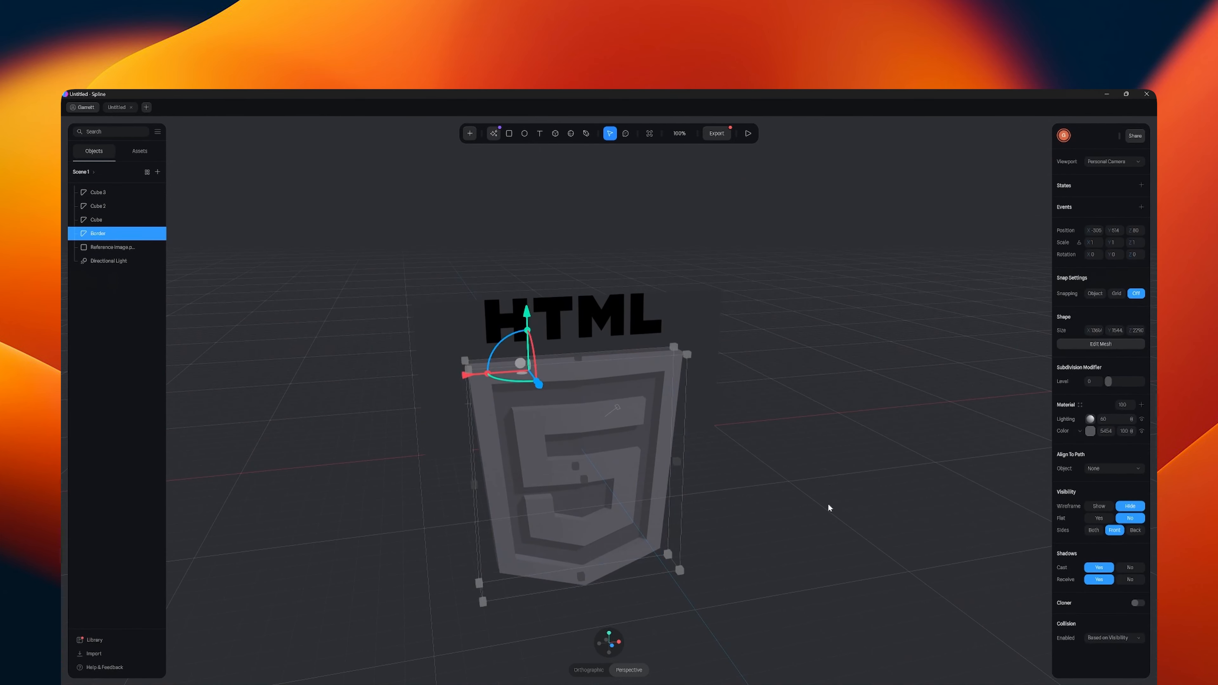
middle_drag(827, 503, 791, 496)
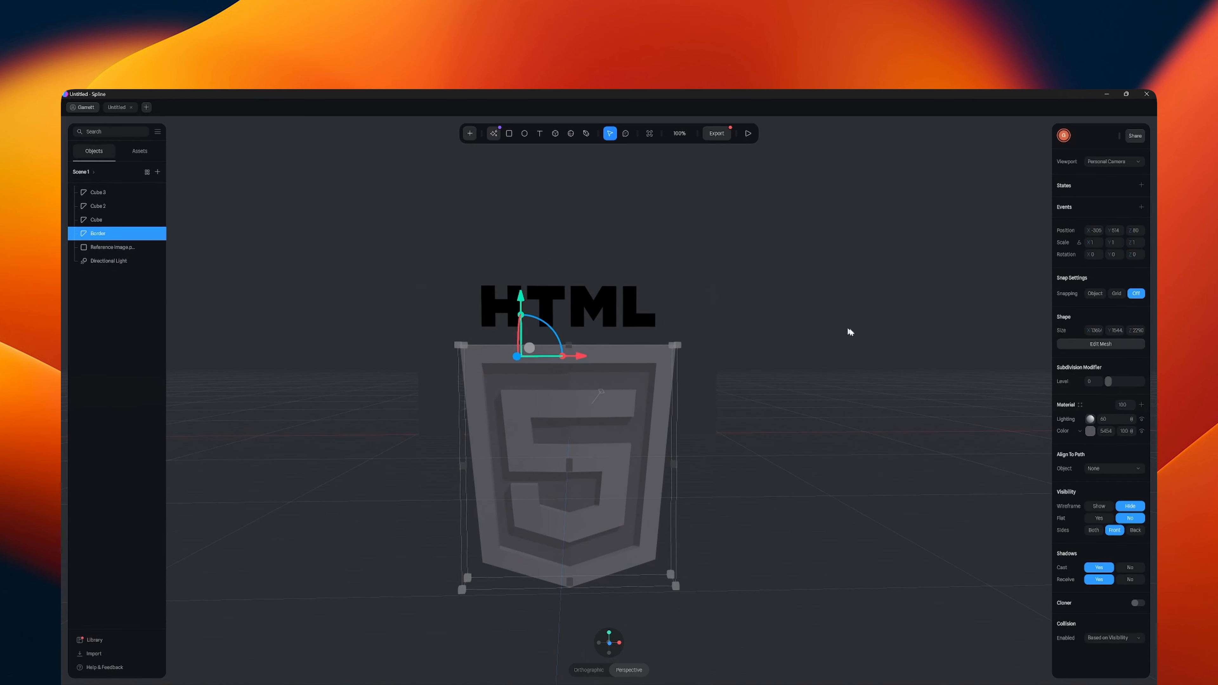
click(1092, 433)
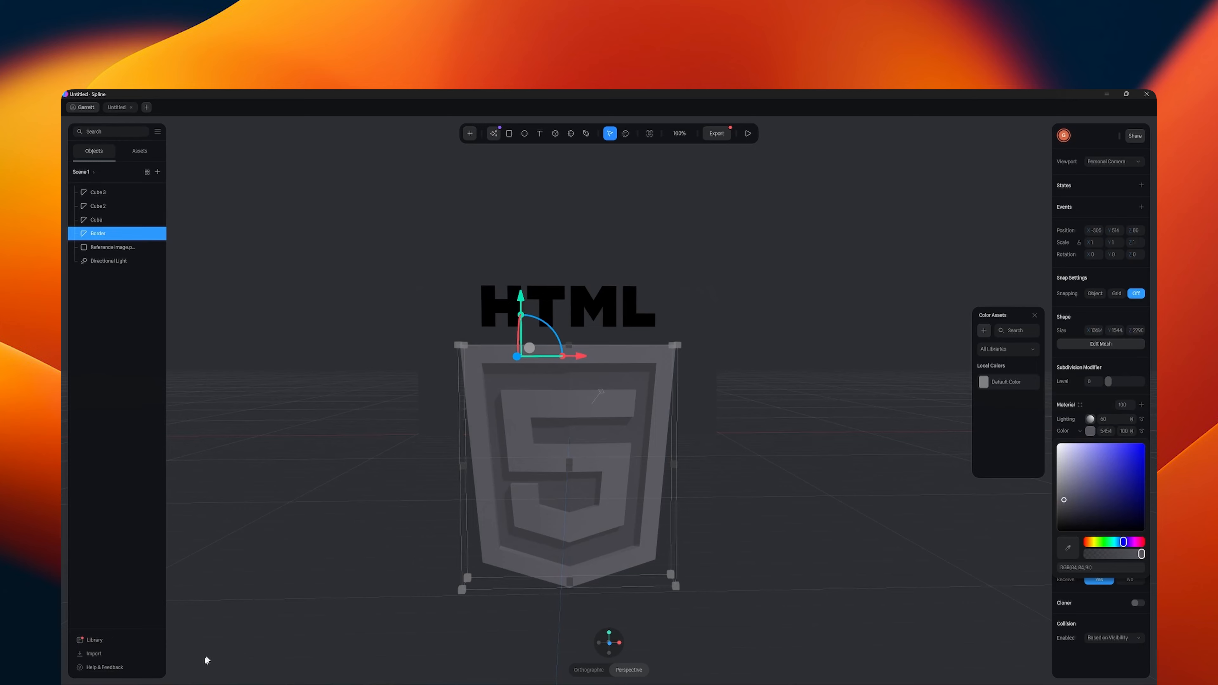
- Open the HTML 5 image in Affinity Photo, apply the stored orange-red swatch, and copy its hex code
click(133, 684)
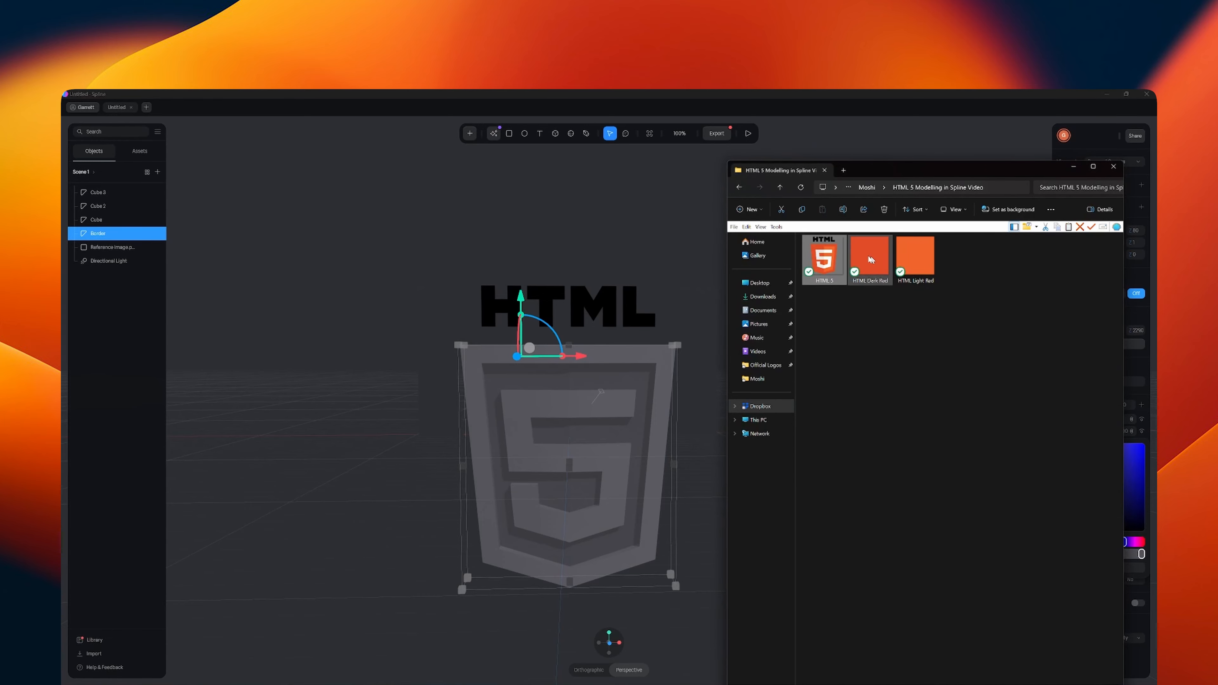
right_click(826, 258)
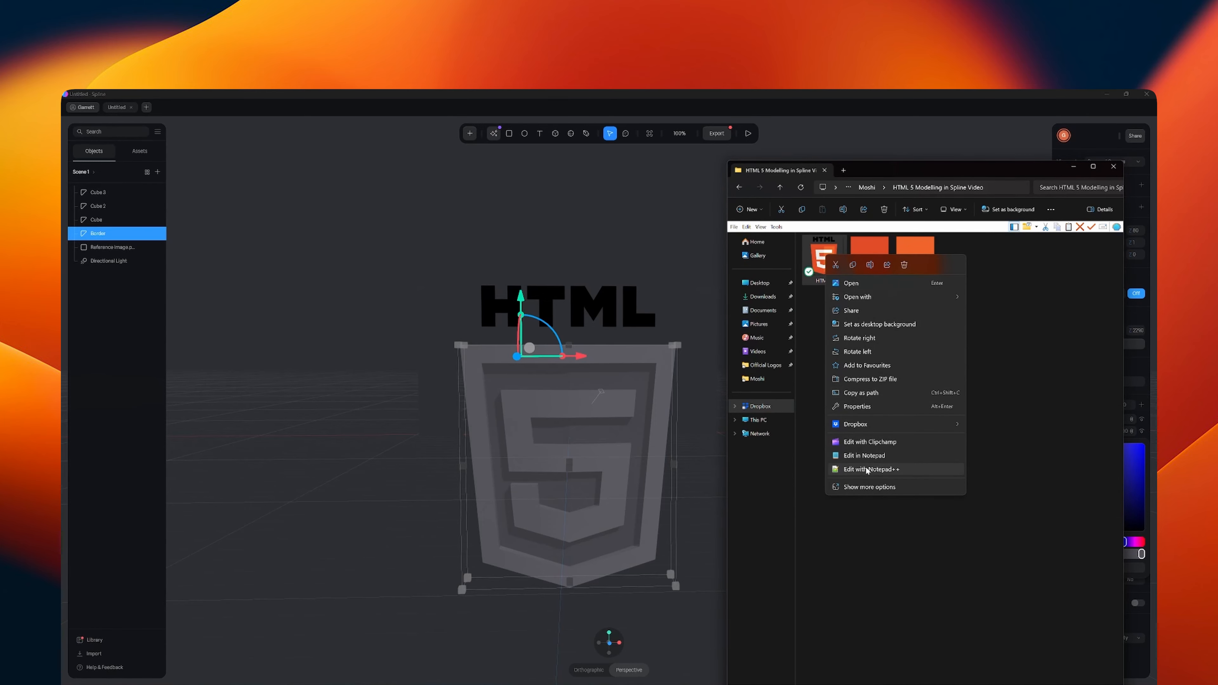
mouse_move(863, 297)
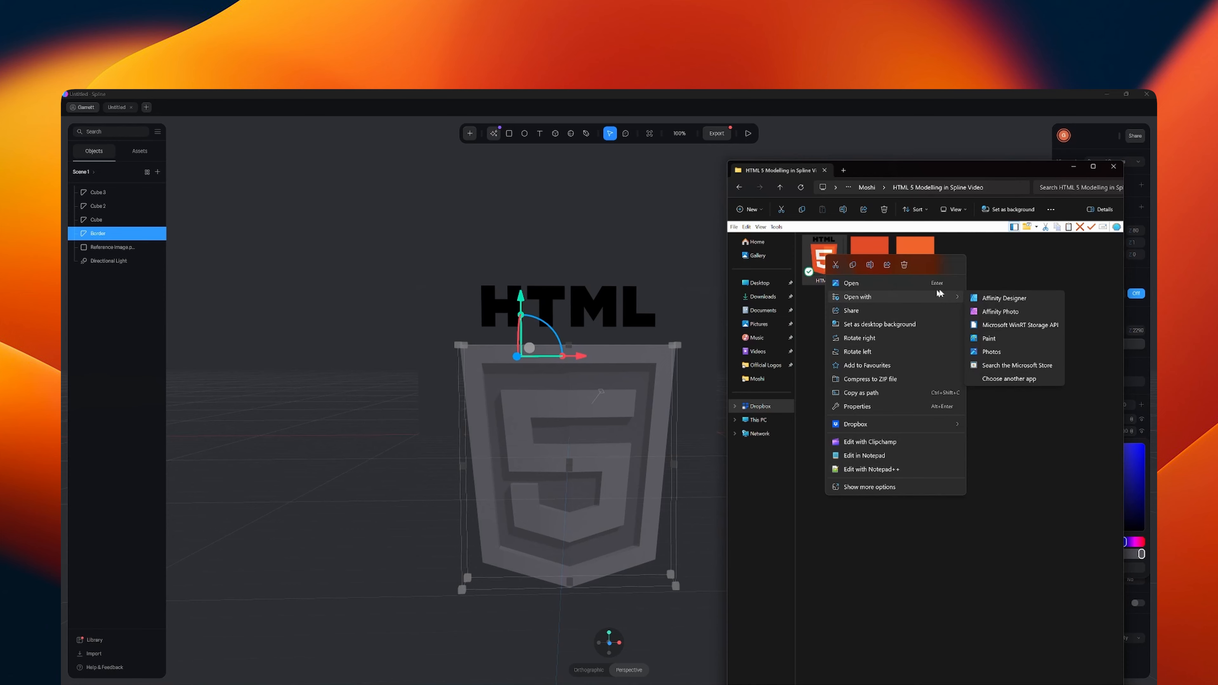
click(993, 315)
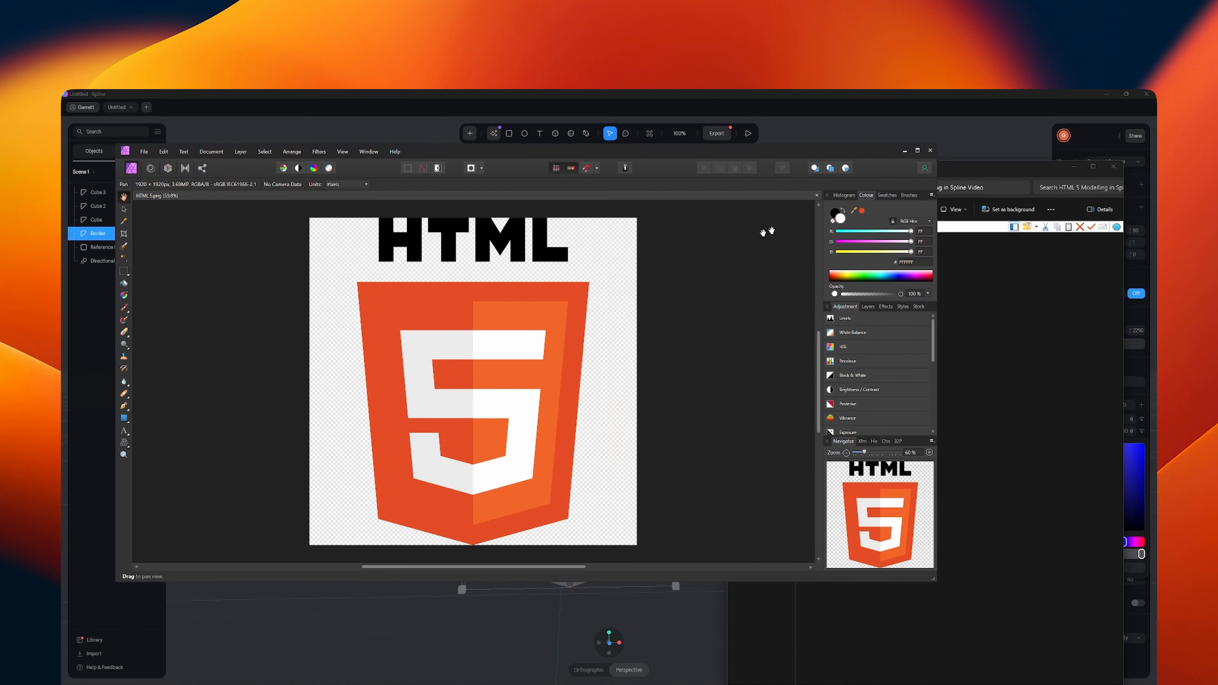
click(863, 211)
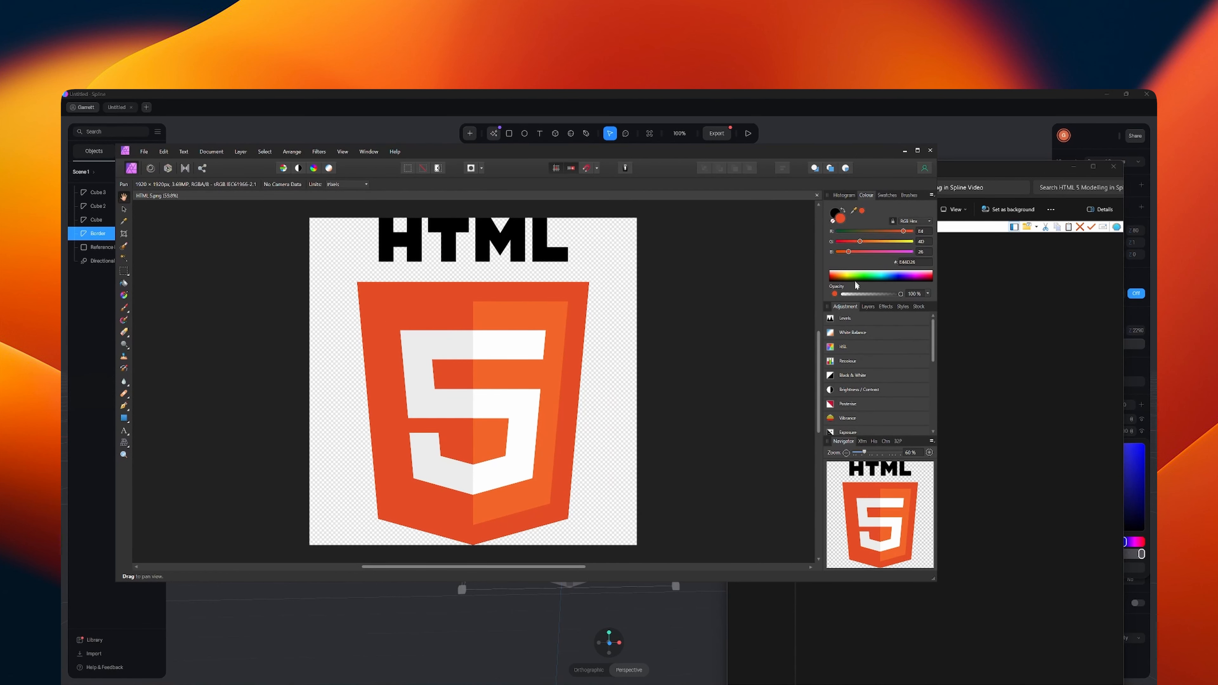
click(907, 261)
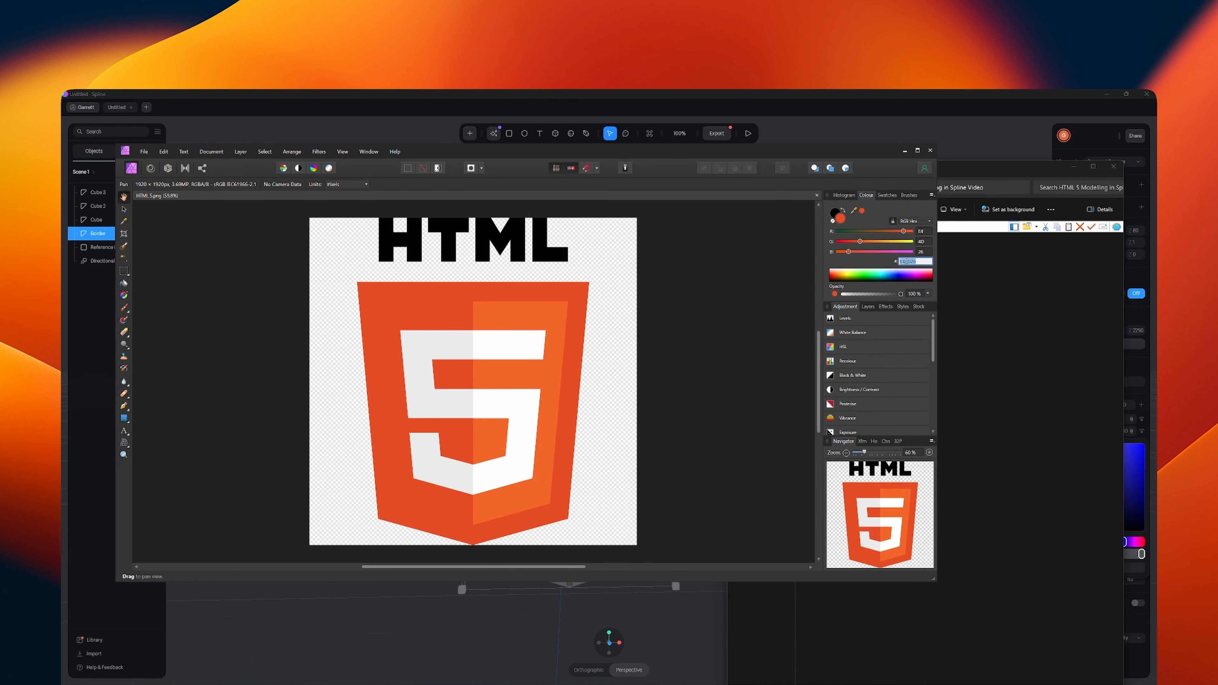
- Switch back to Spline and set the border's material colour to the copied hex code E44D26
click(784, 100)
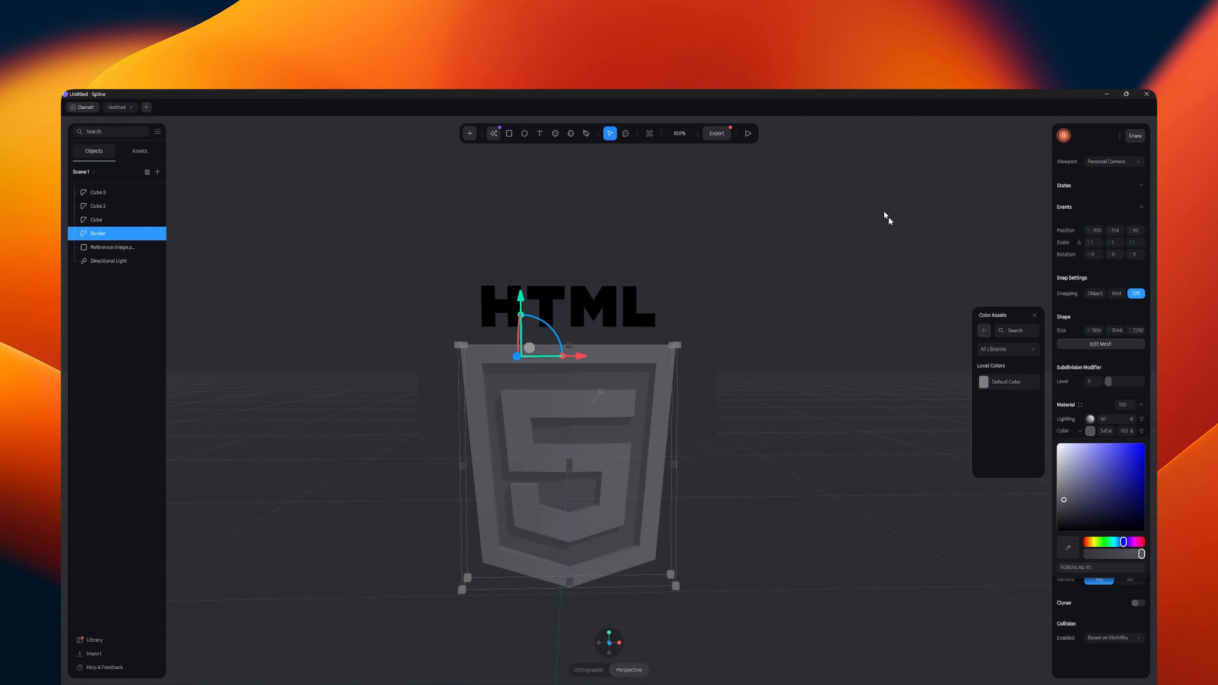
click(1108, 430)
key(ctrl+v)
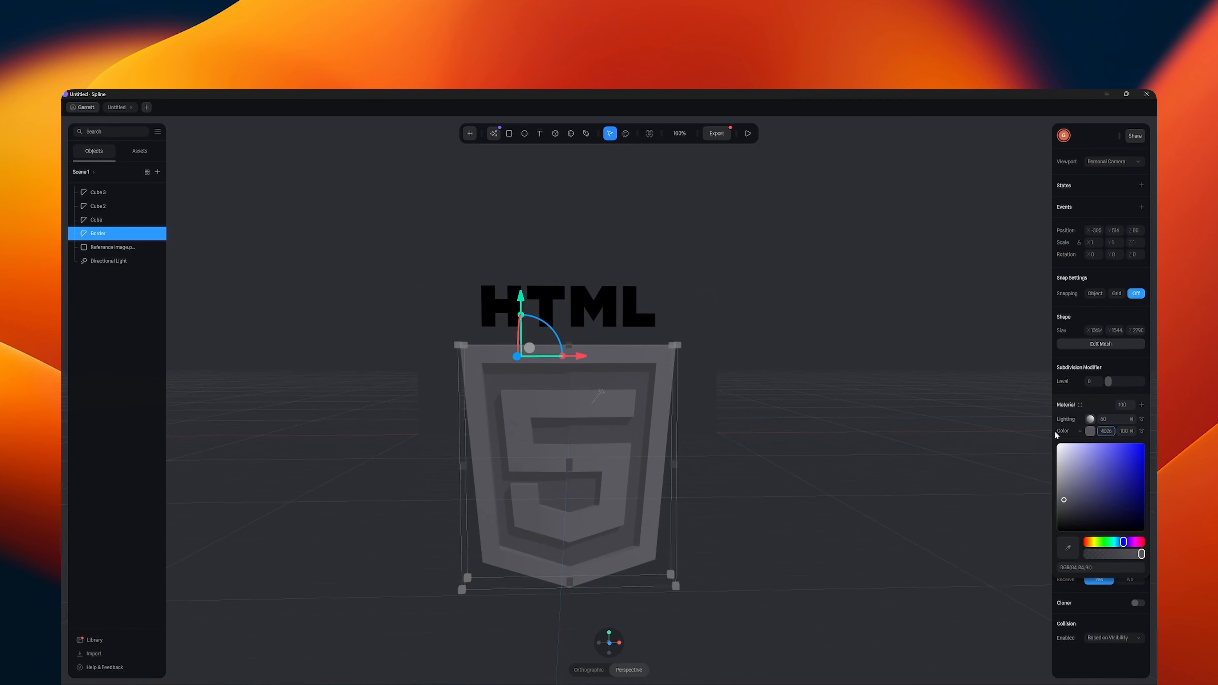
key(Return)
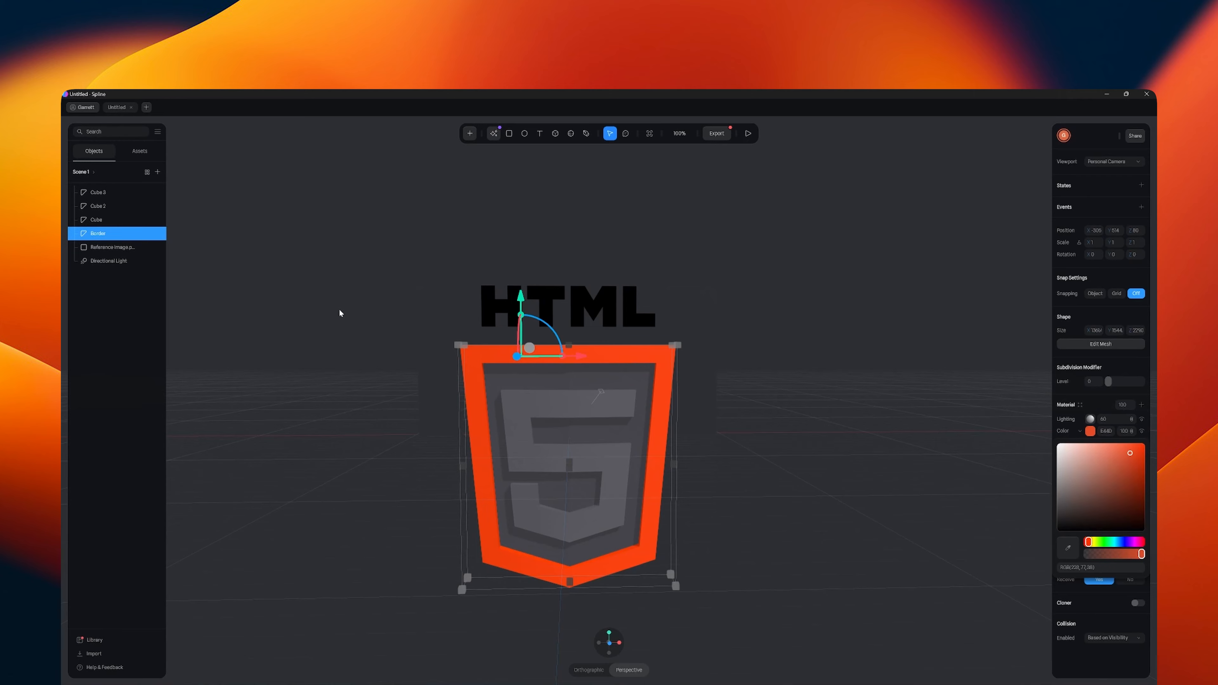
- Set the material colour of the shield's left inner panel to the same orange-red, E44D26
click(547, 384)
click(1091, 431)
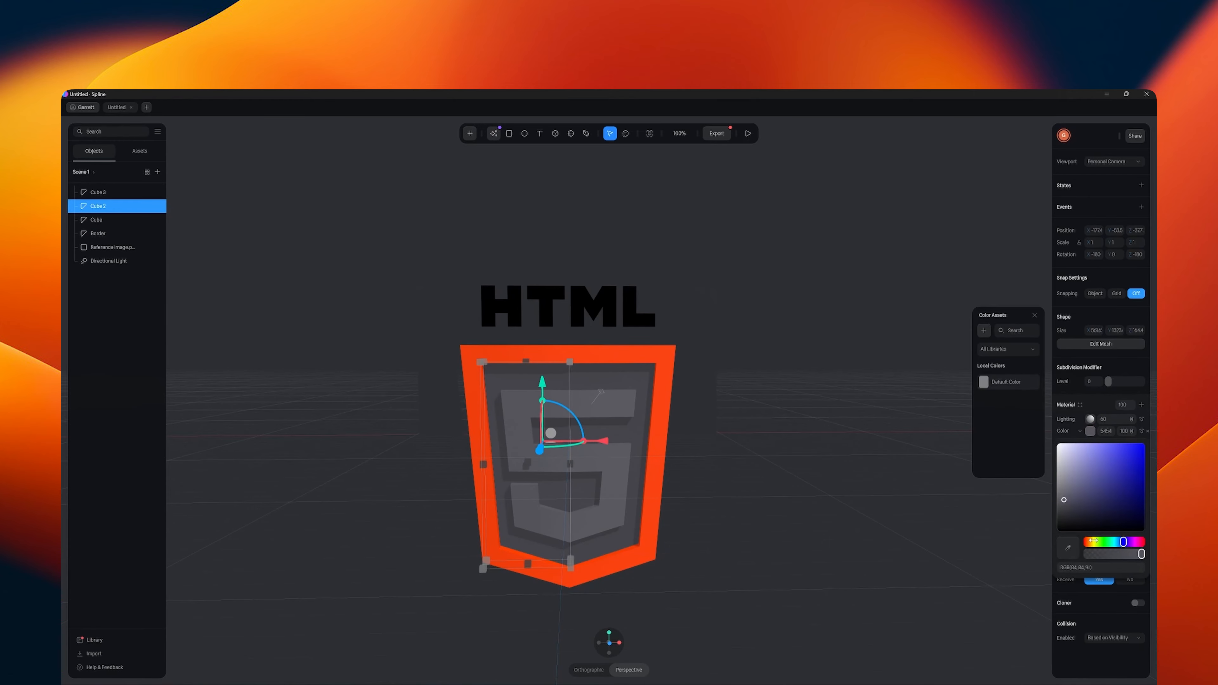
click(1099, 570)
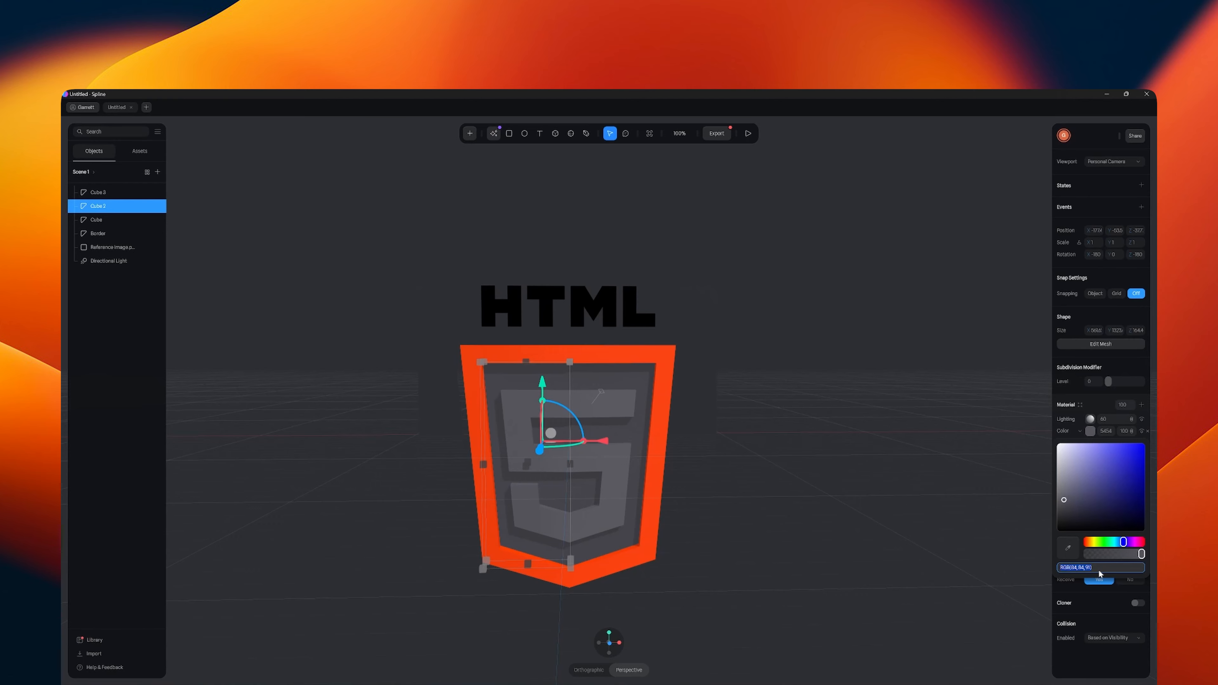
click(1108, 431)
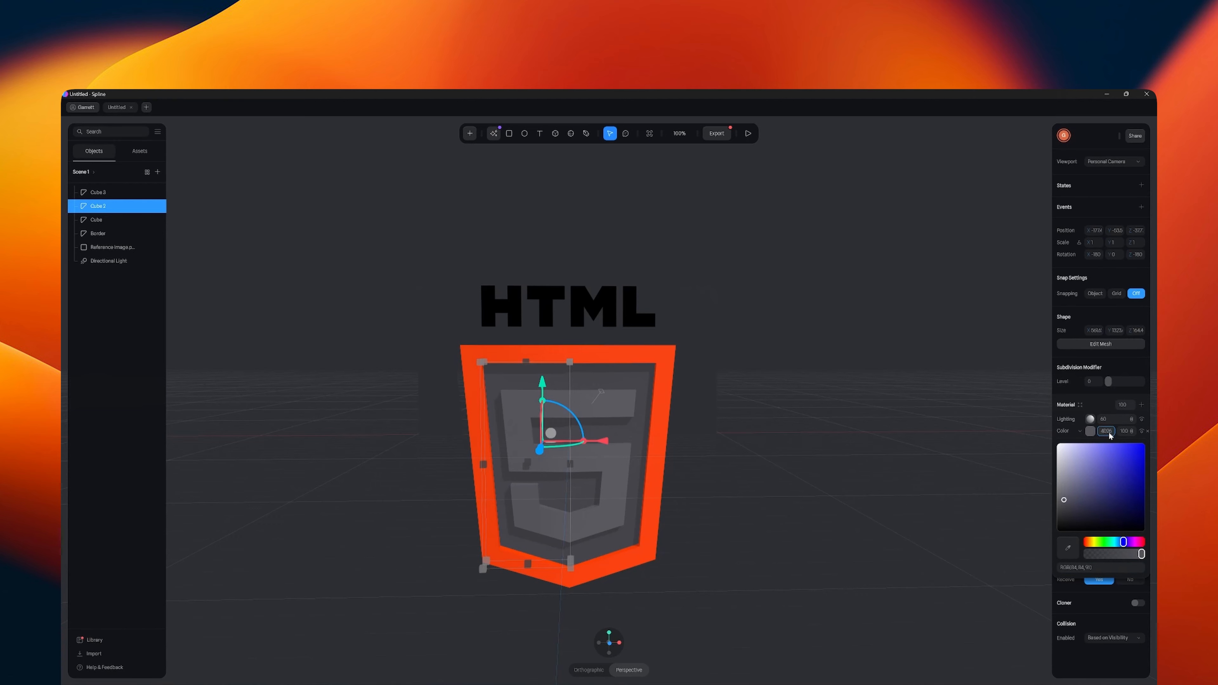
key(Return)
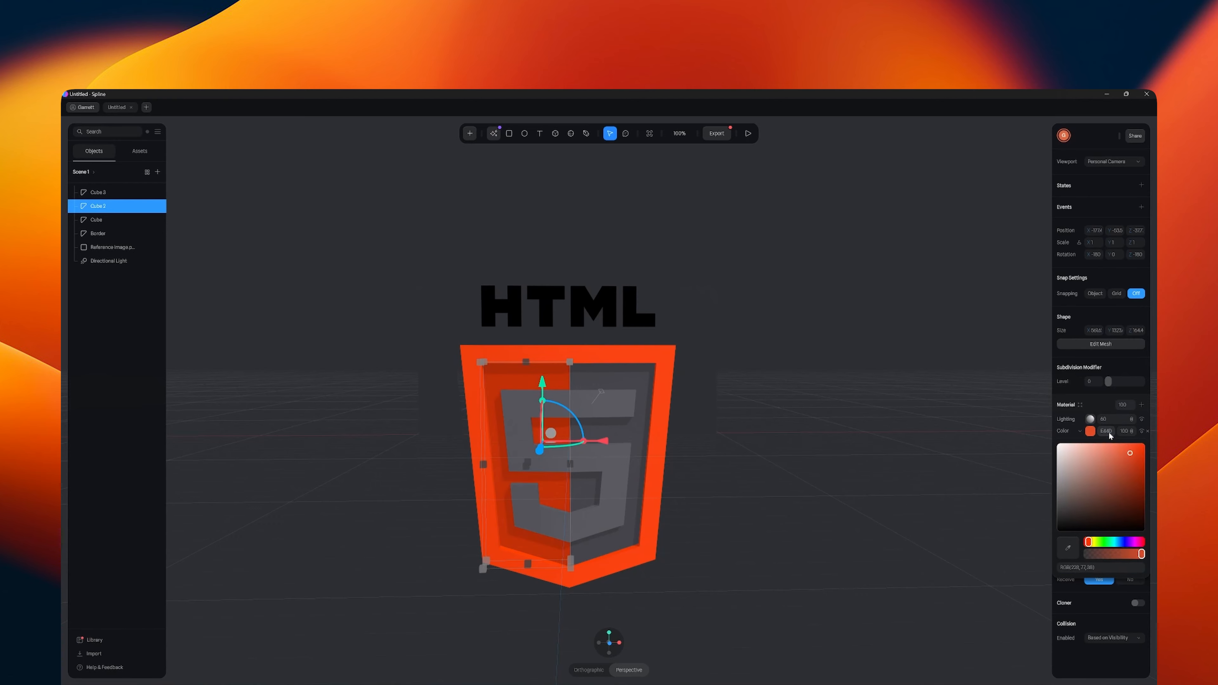
- Open the right inner panel's material colour for editing, and copy the logo's lighter orange hex code from the HTML 5 image in Affinity Photo
click(632, 386)
click(1091, 431)
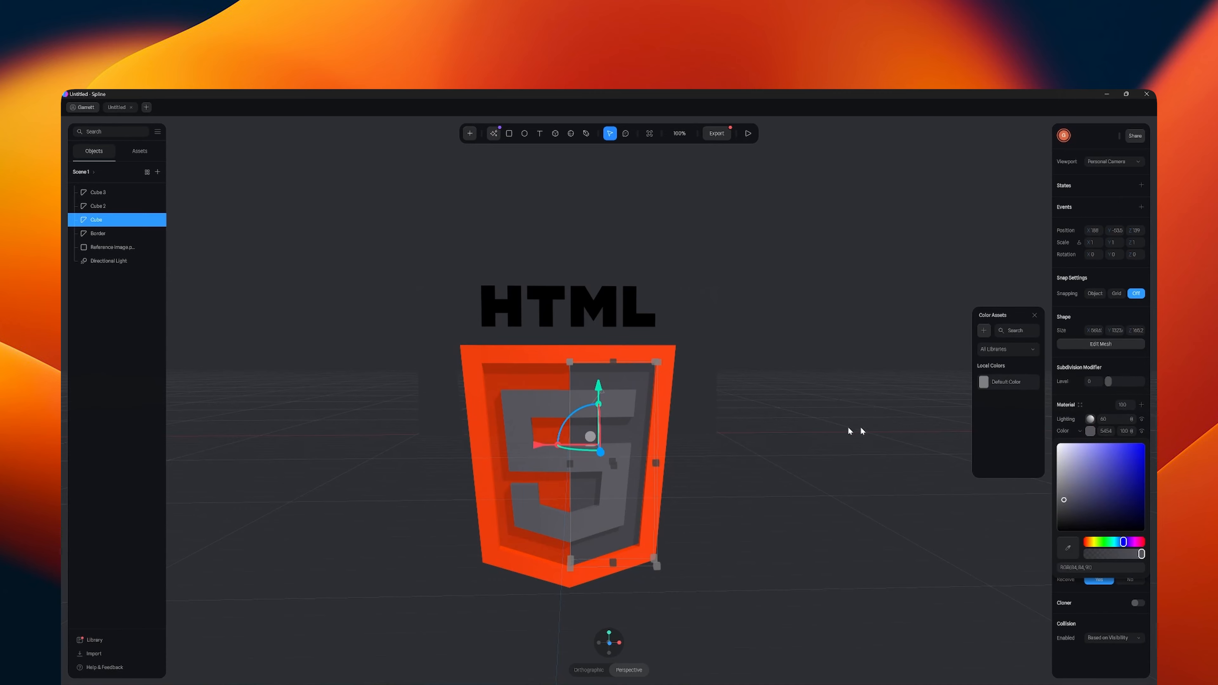
key(alt+Tab)
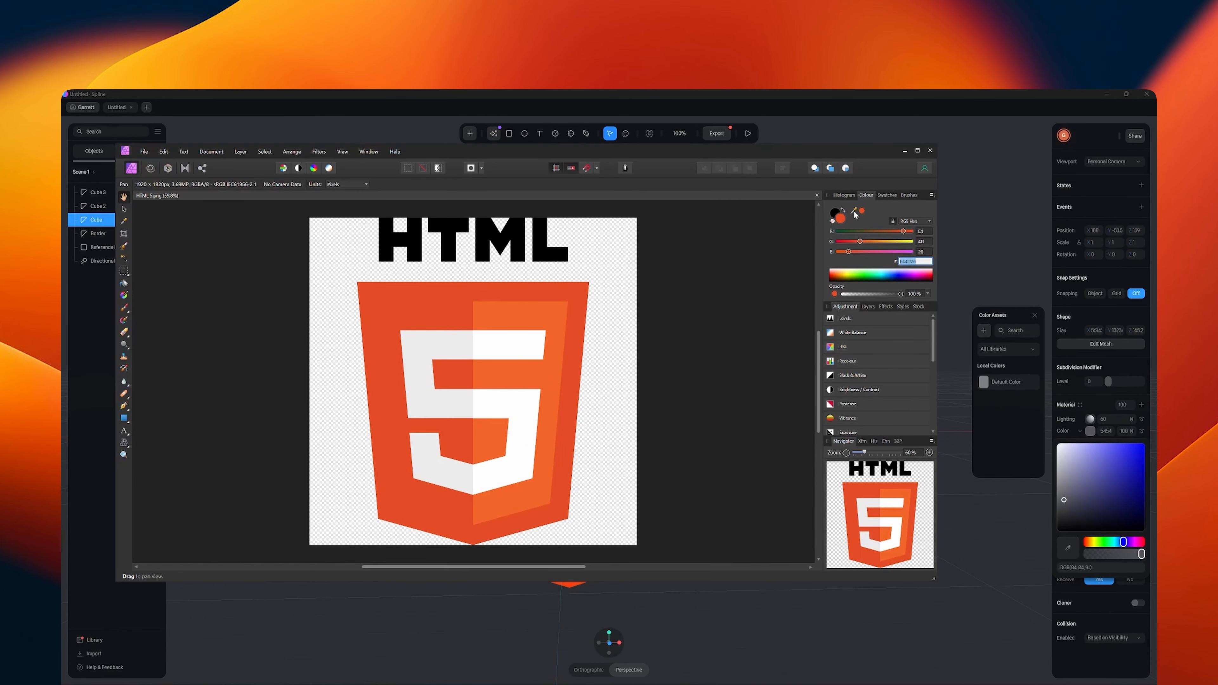
drag(854, 209, 547, 315)
click(908, 262)
key(ctrl+c)
- Switch back to Spline and set the right inner panel's material colour to the copied lighter orange hex code
click(1106, 430)
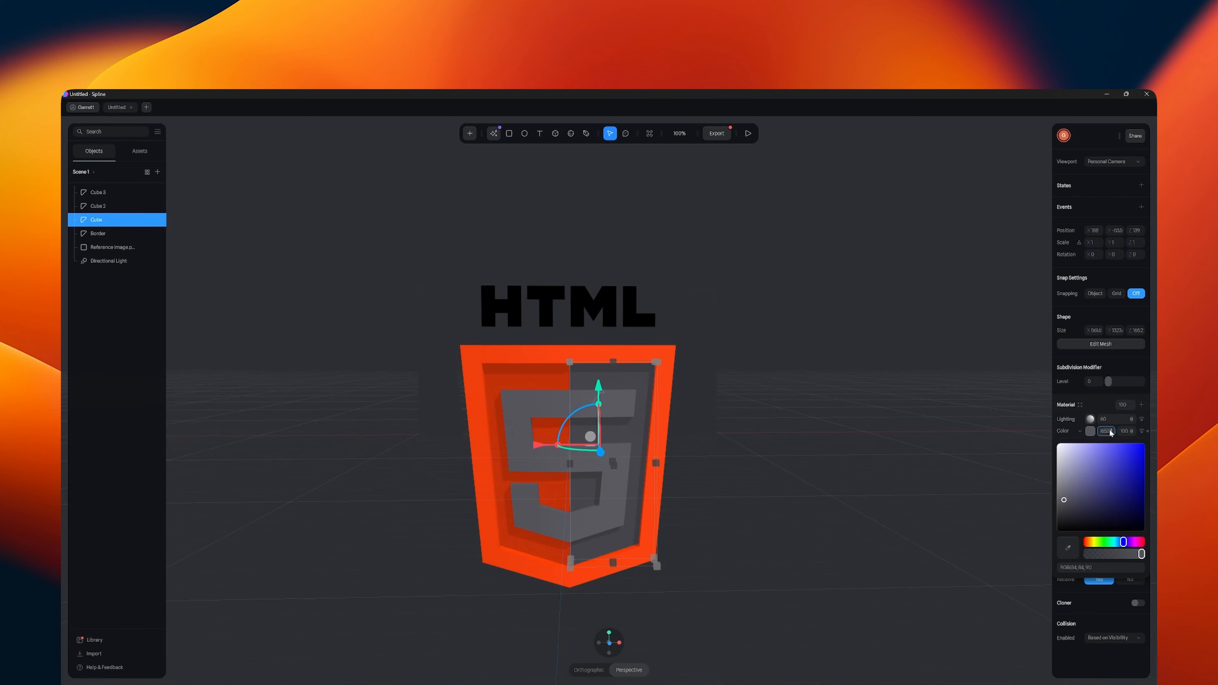
key(ctrl+v)
key(Return)
- Set the material colour of the 5 to white and check the shield from a slight angle
click(628, 406)
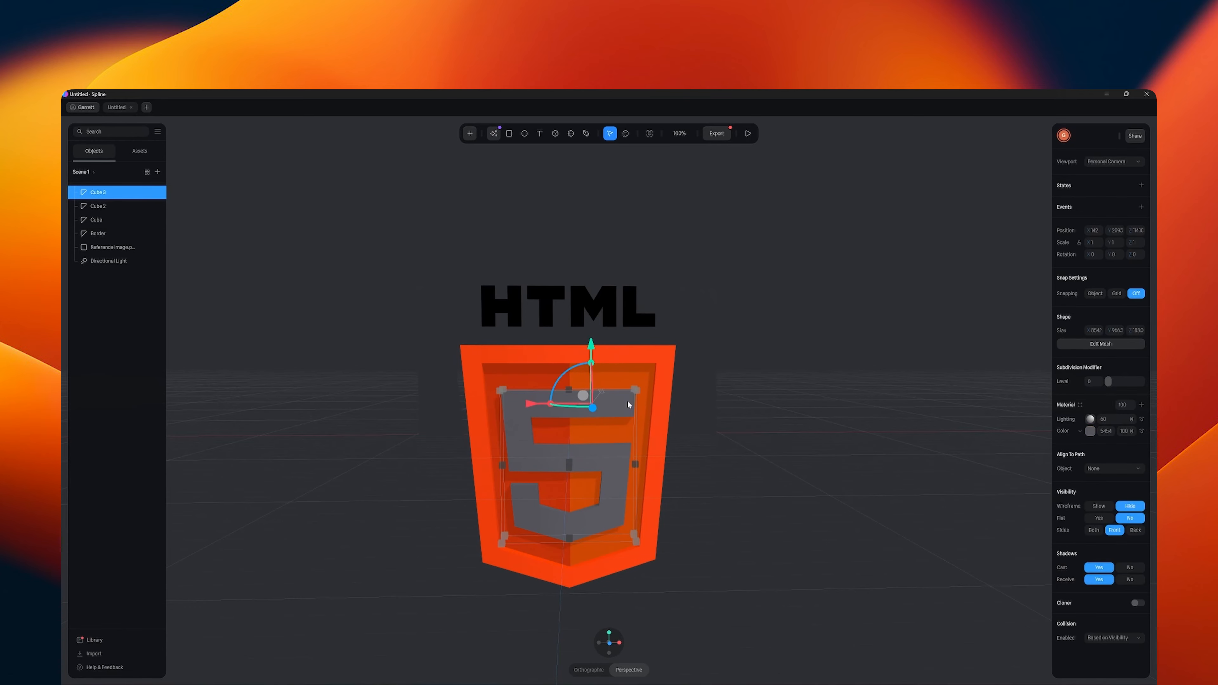
click(1091, 431)
drag(1059, 454, 1007, 422)
click(805, 411)
mouse_move(789, 368)
mouse_down()
mouse_move(710, 400)
mouse_move(780, 371)
mouse_up()
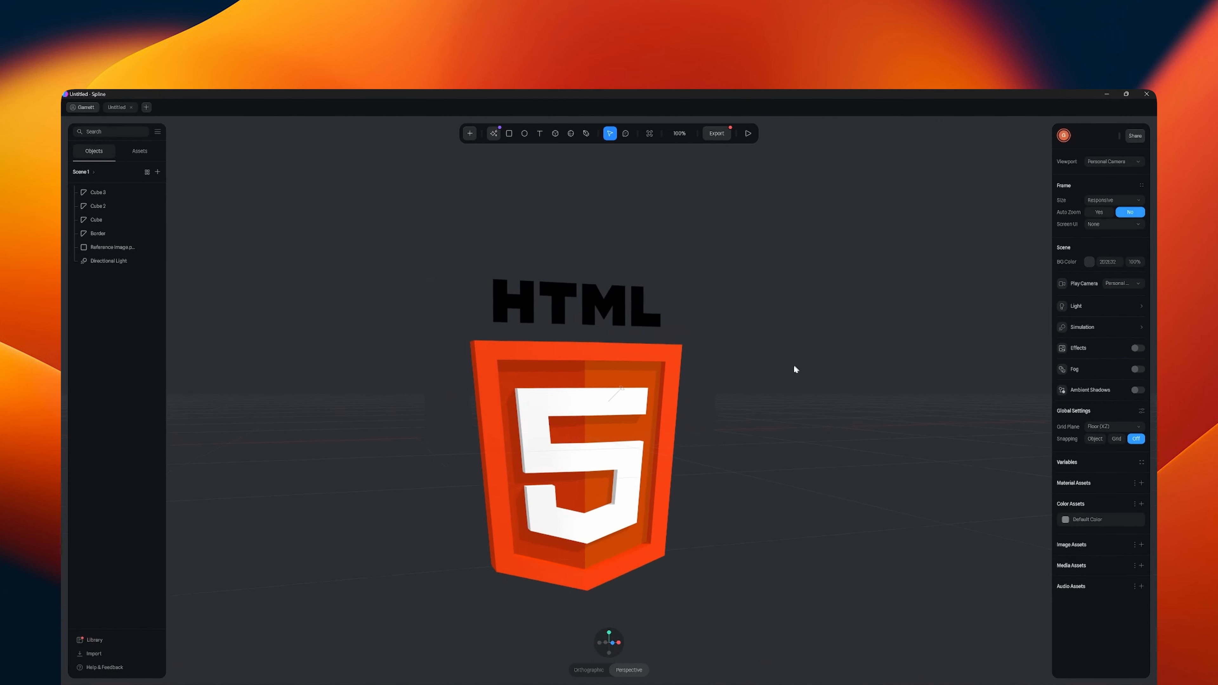
- Try a material lighting of 100 on the left inner panel and settle on 50
click(545, 382)
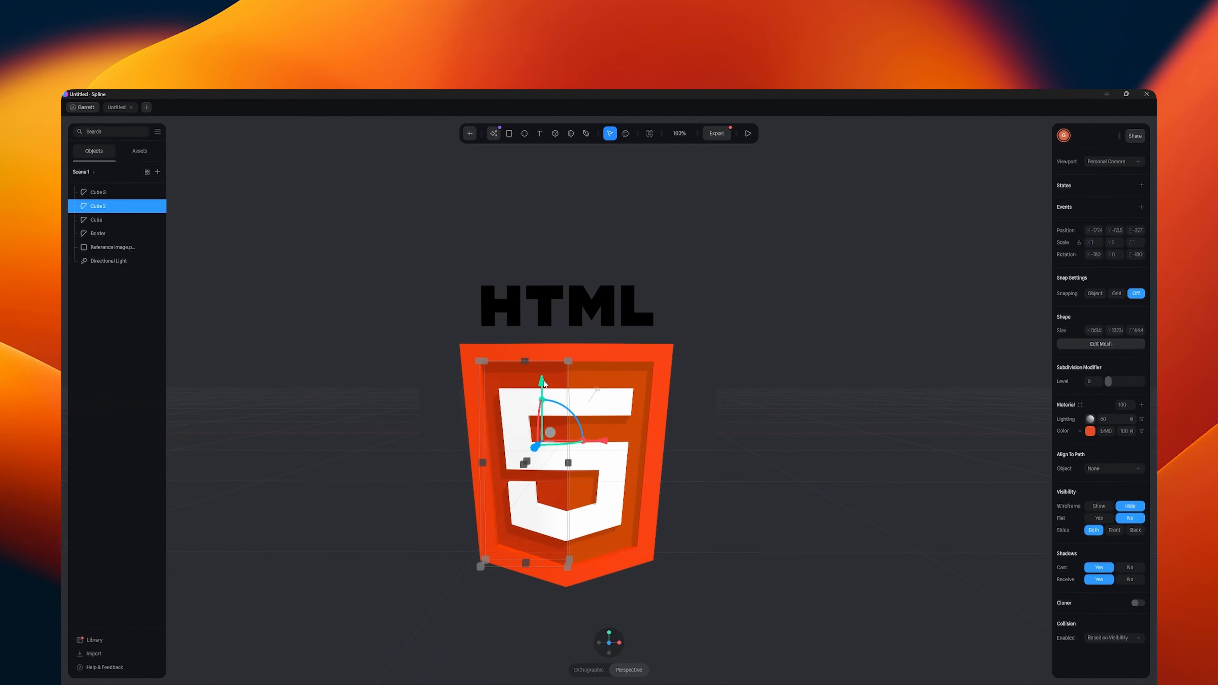
click(1103, 420)
text(100)
key(Return)
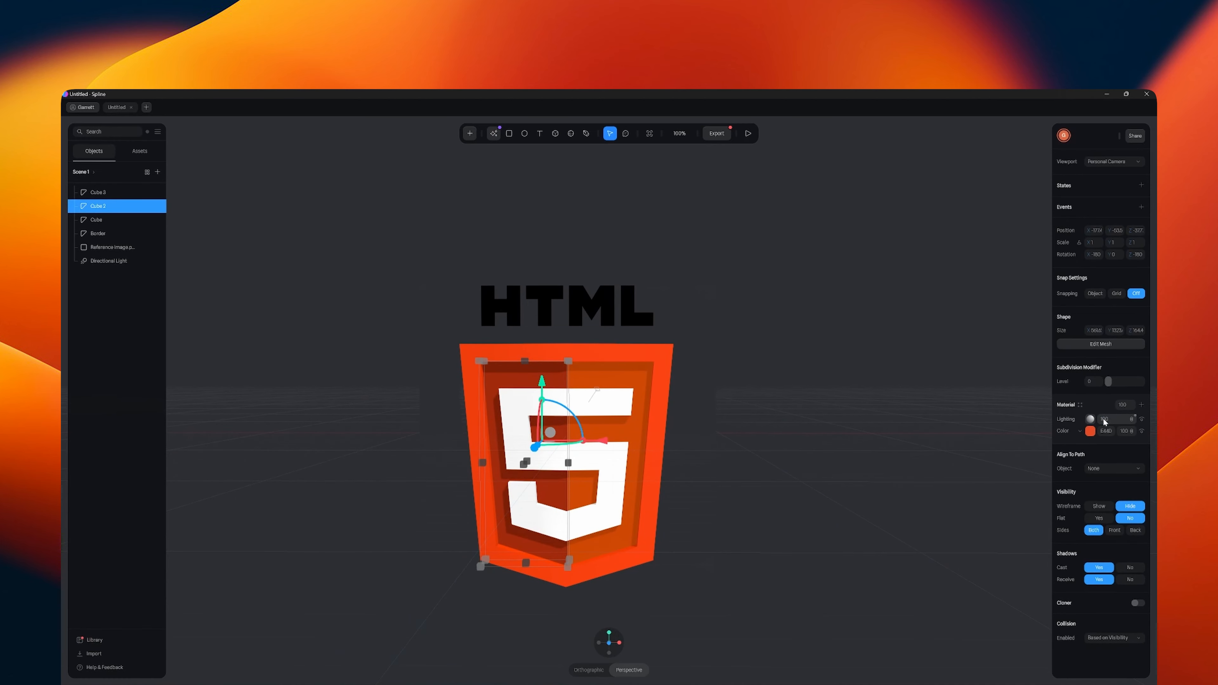
click(1104, 421)
text(50)
key(Return)
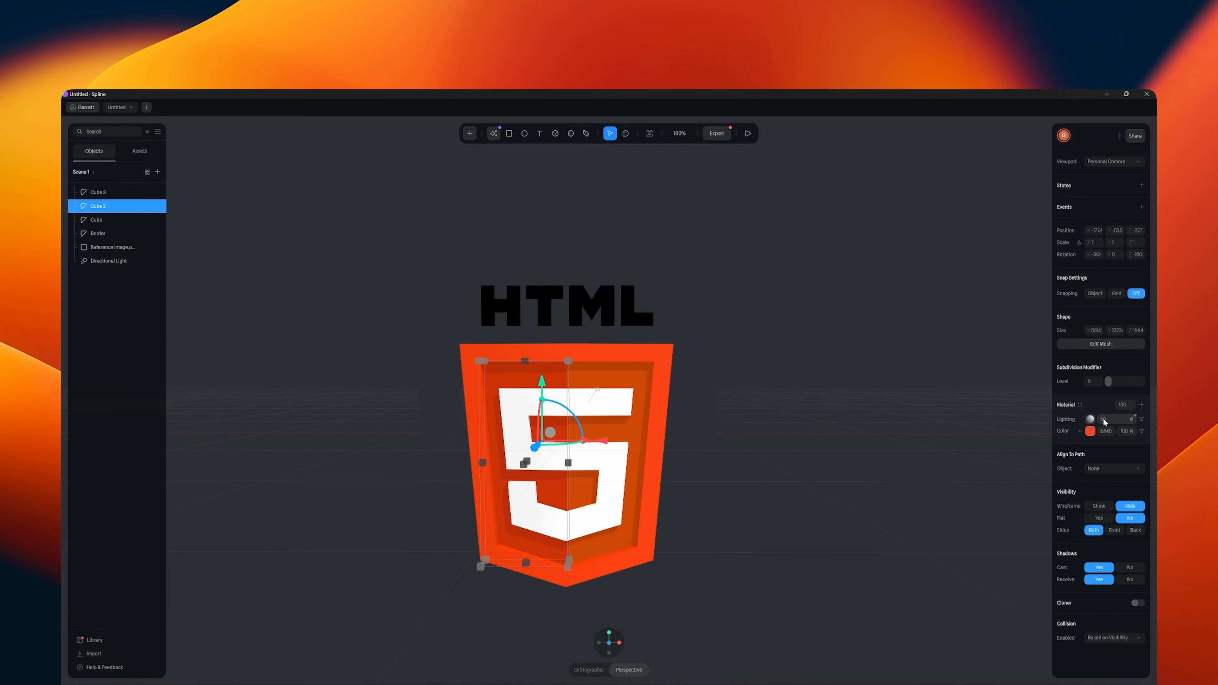
- Set the material lighting of the right inner panel to 50
click(620, 369)
click(1105, 421)
text(5)
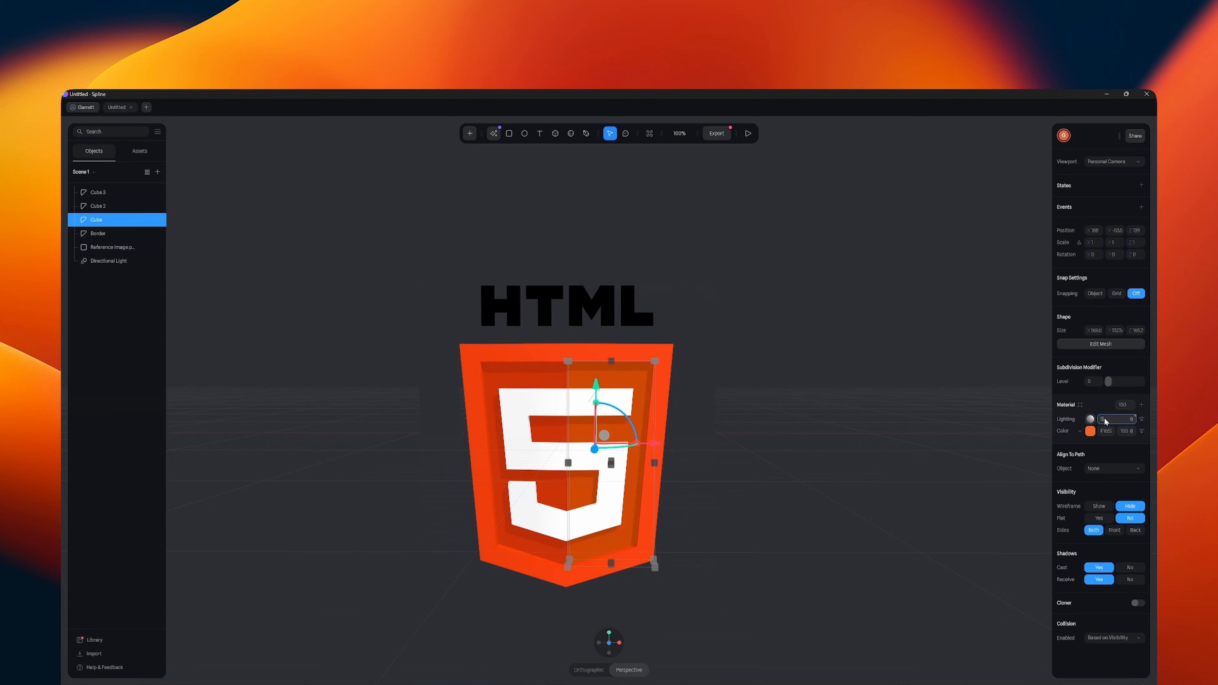
text(0)
key(Return)
click(638, 355)
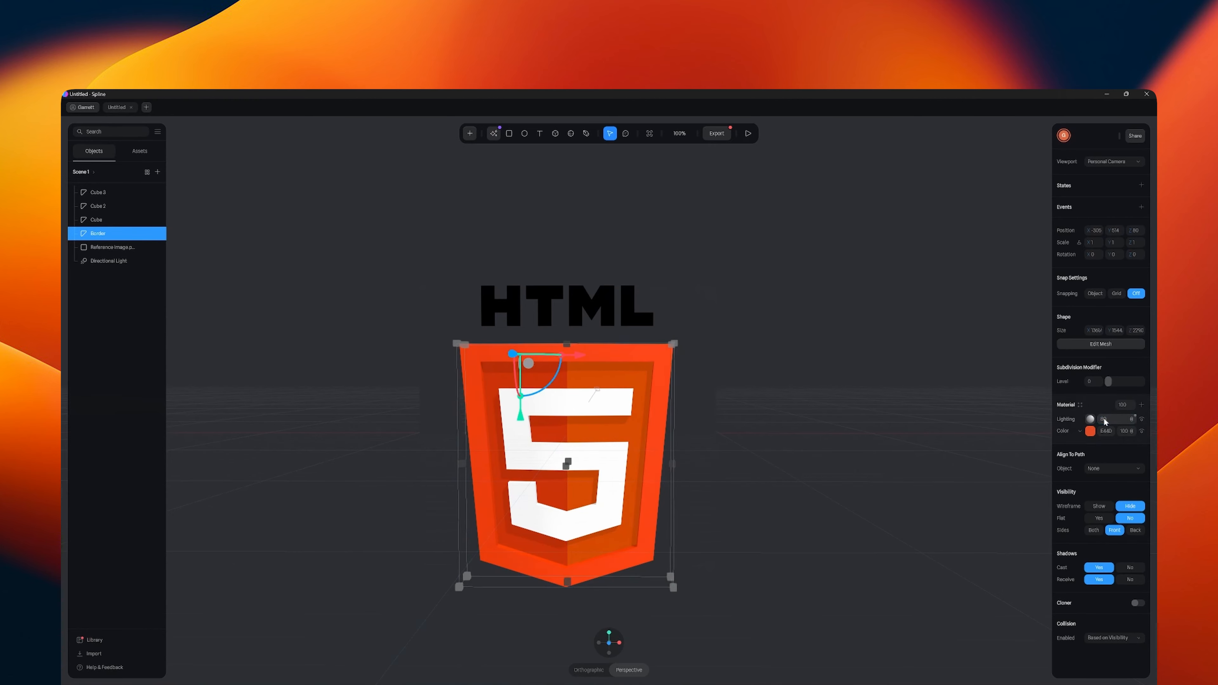
click(882, 417)
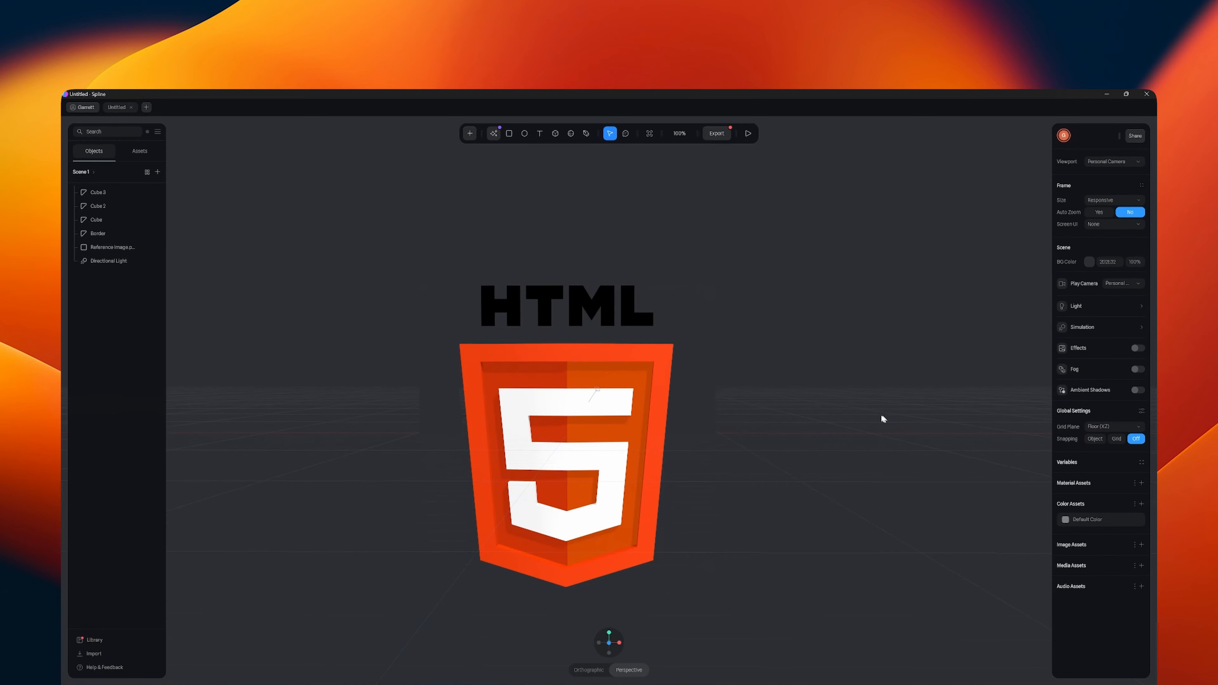
- Delete the reference image plane from the scene
drag(881, 419, 821, 409)
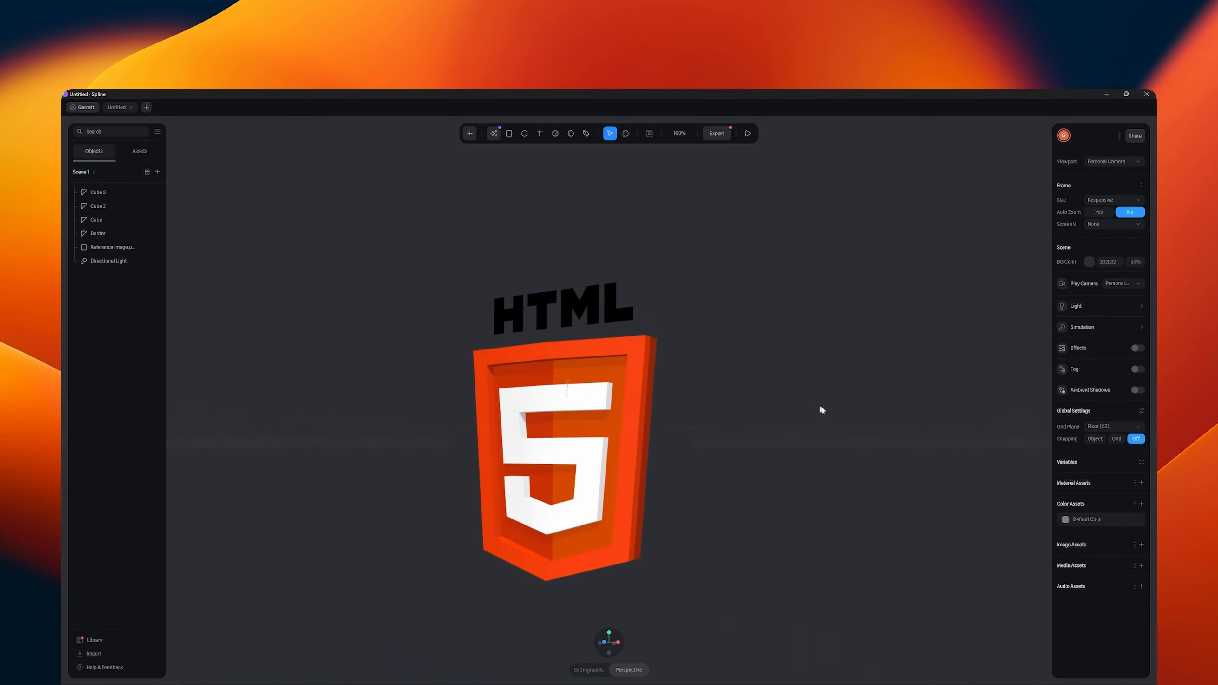
middle_drag(820, 407, 869, 418)
scroll(823, 391, down, 3)
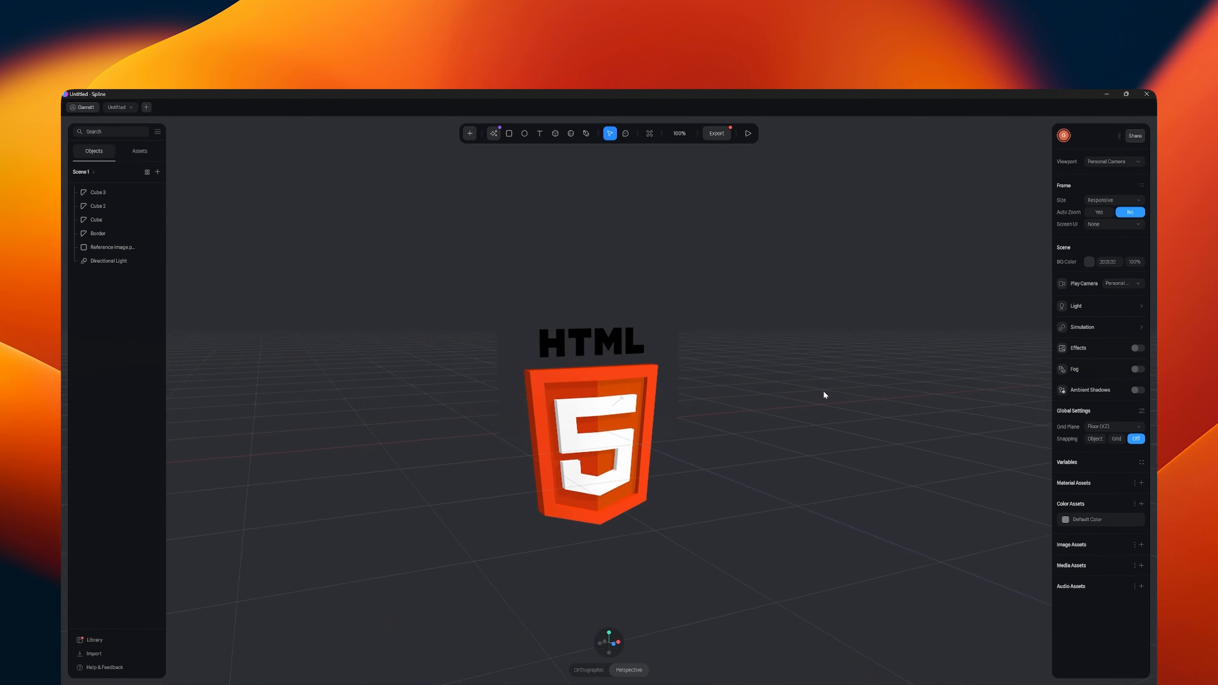
click(657, 350)
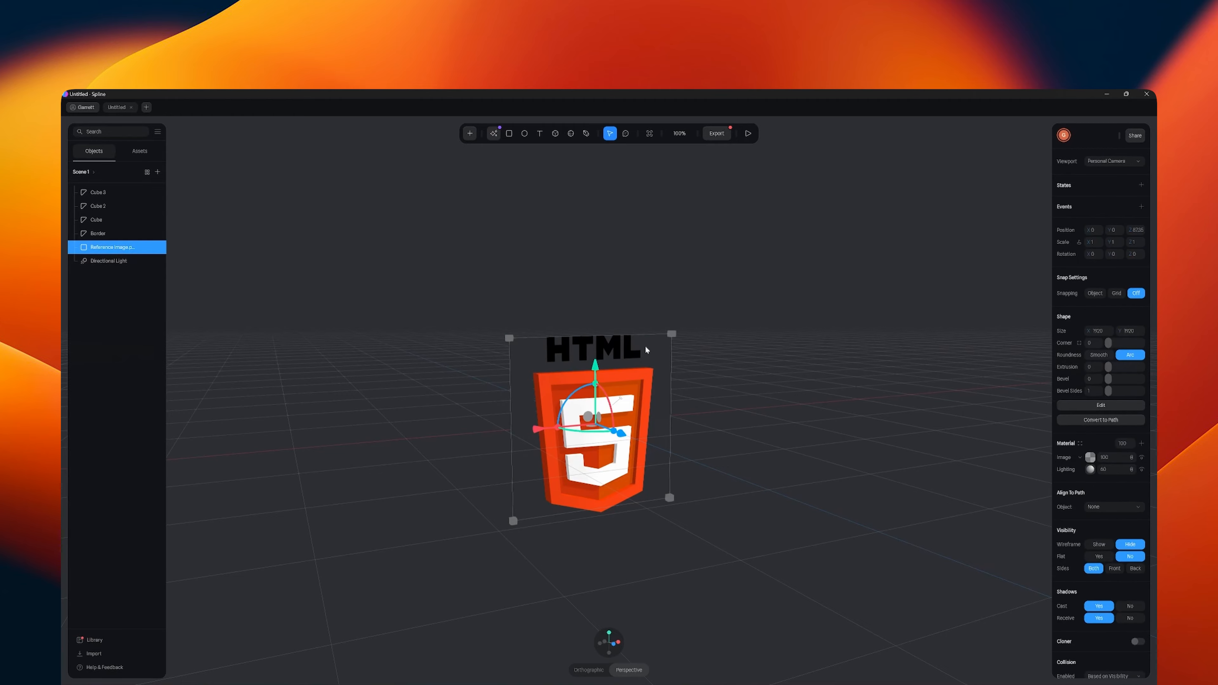
key(Delete)
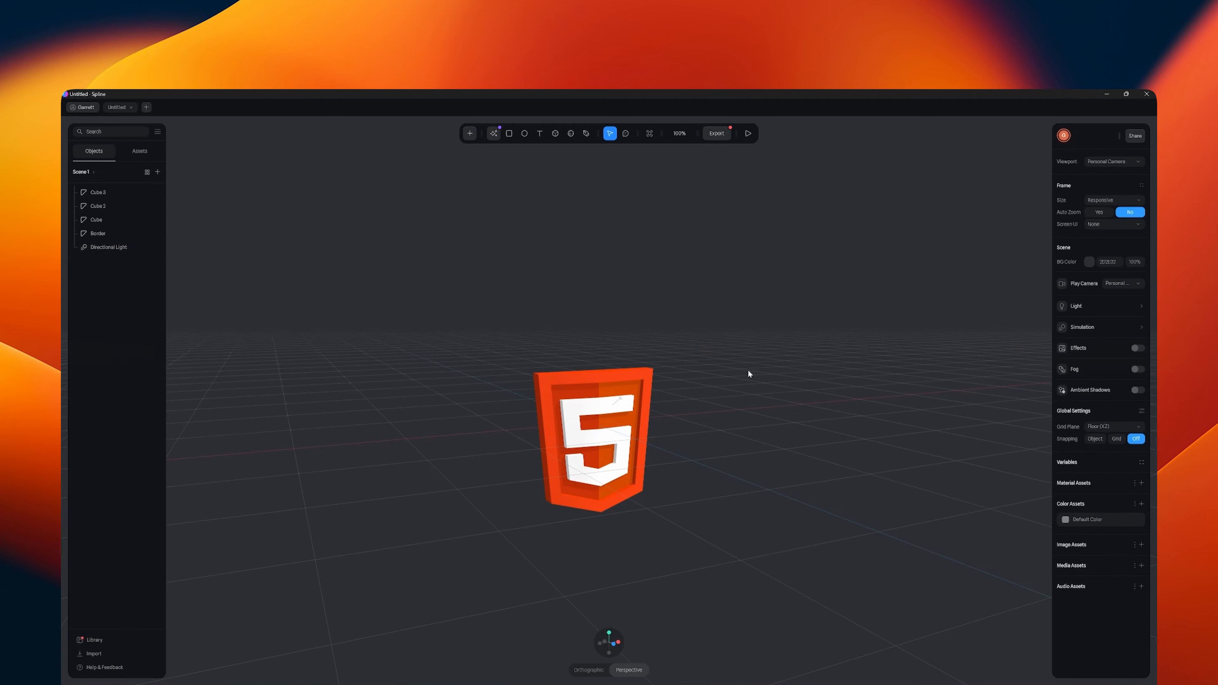
middle_drag(748, 370, 612, 390)
click(612, 390)
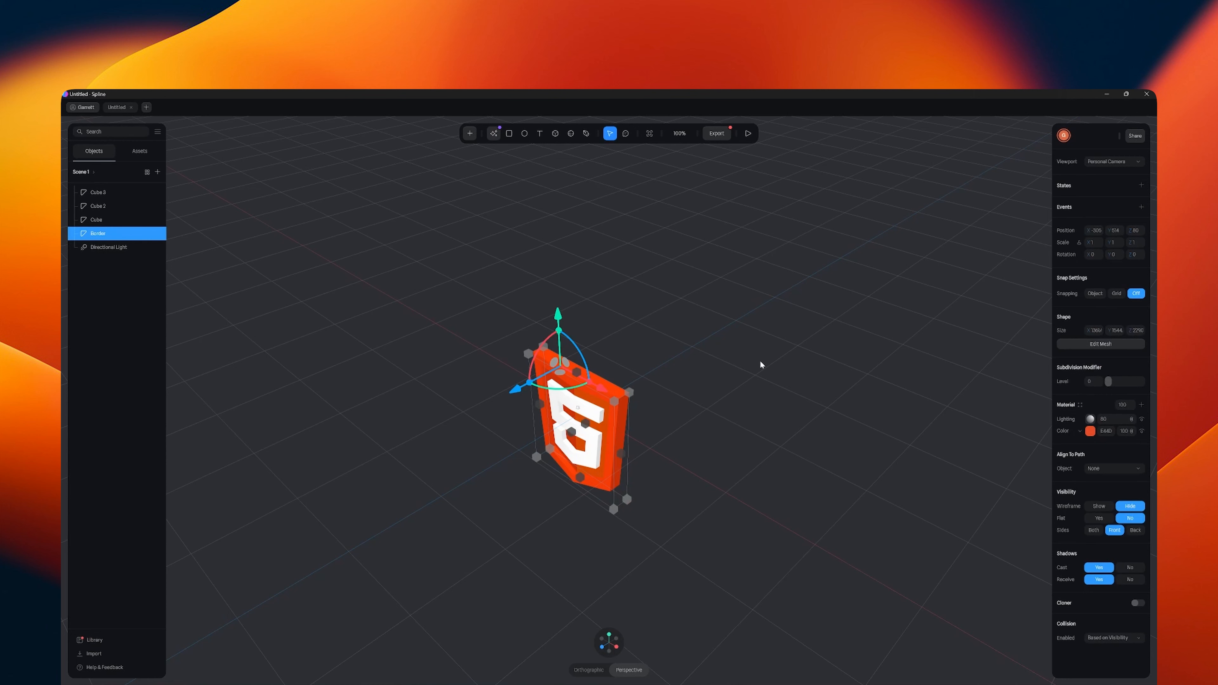
key(ctrl+d)
key(Delete)
- Rename the Cube object as Inner Panel Right
click(100, 219)
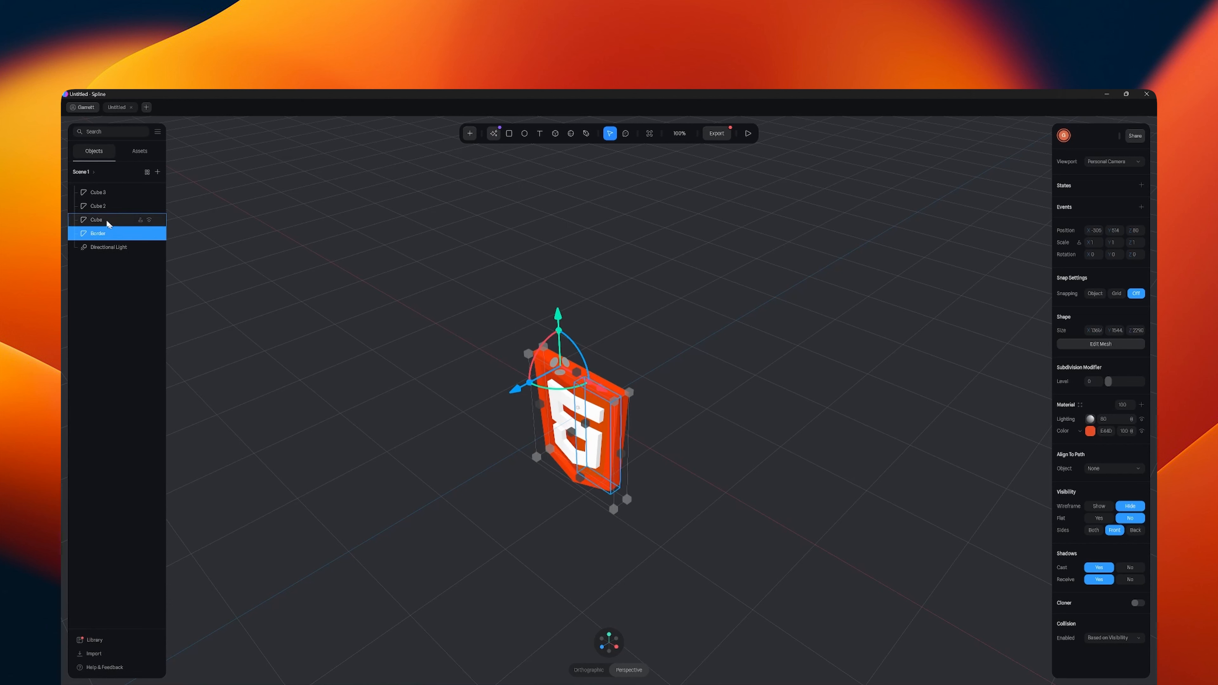
double_click(100, 220)
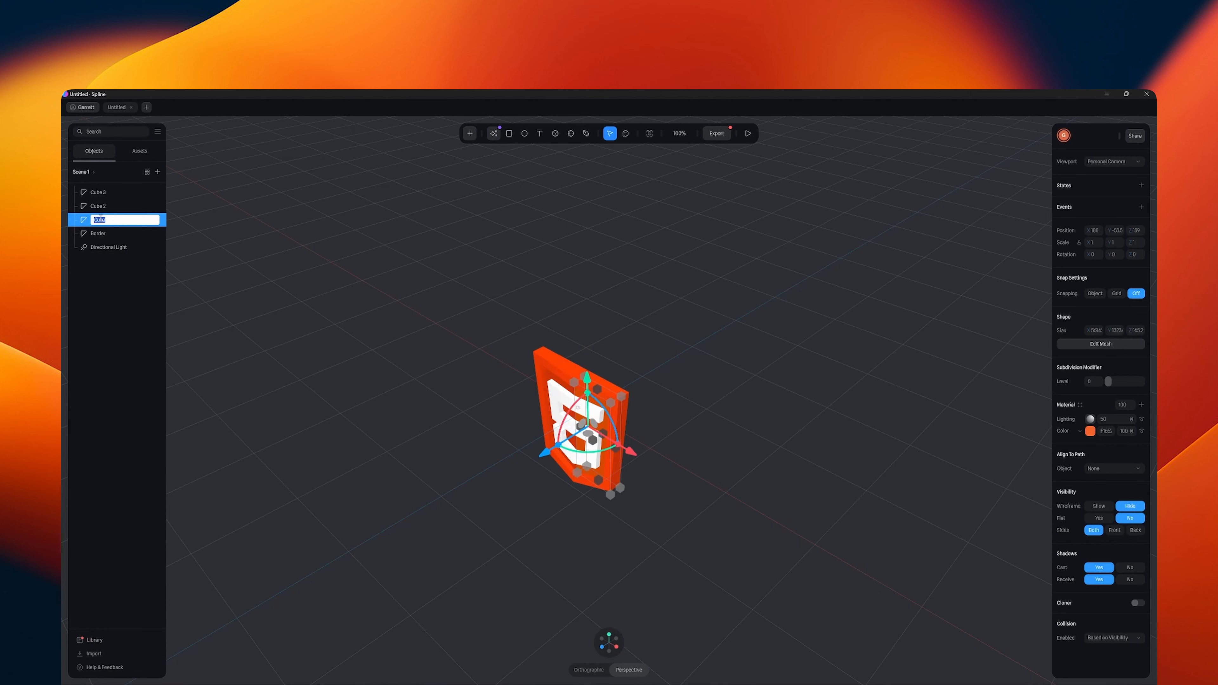
text(Inner Panel Right)
key(Return)
- Rename the Cube 2 object as Inner Panel Left
click(107, 206)
double_click(107, 206)
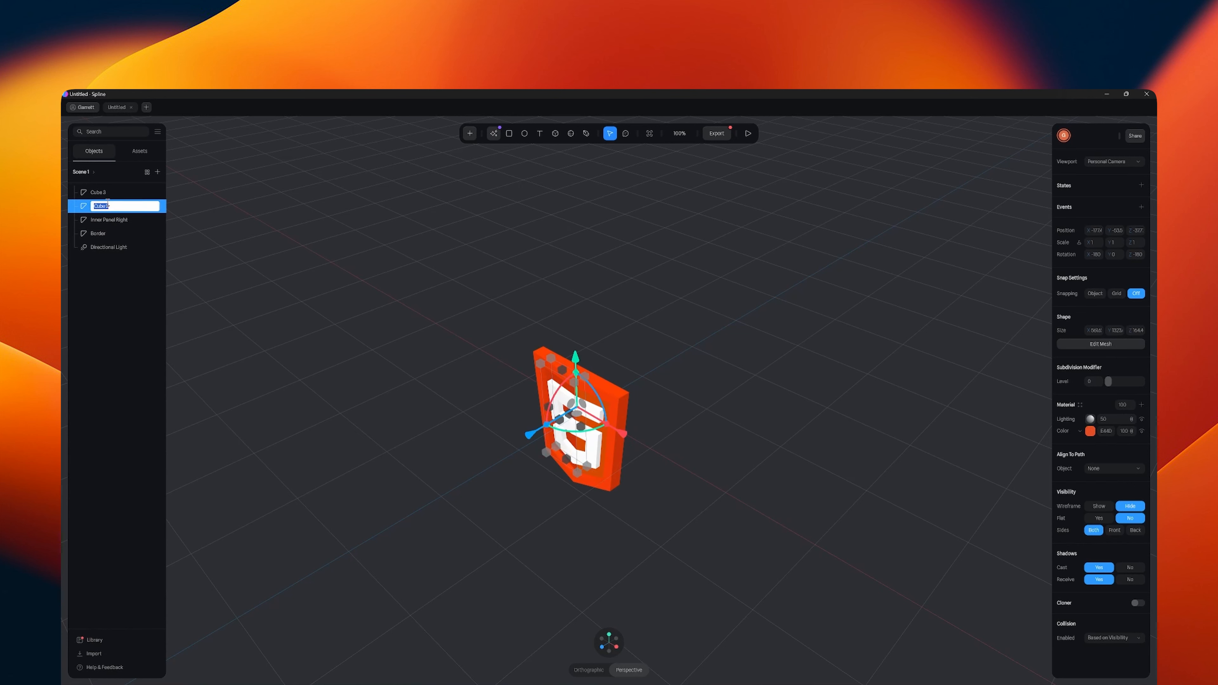
text(Inner Panel Left)
key(Return)
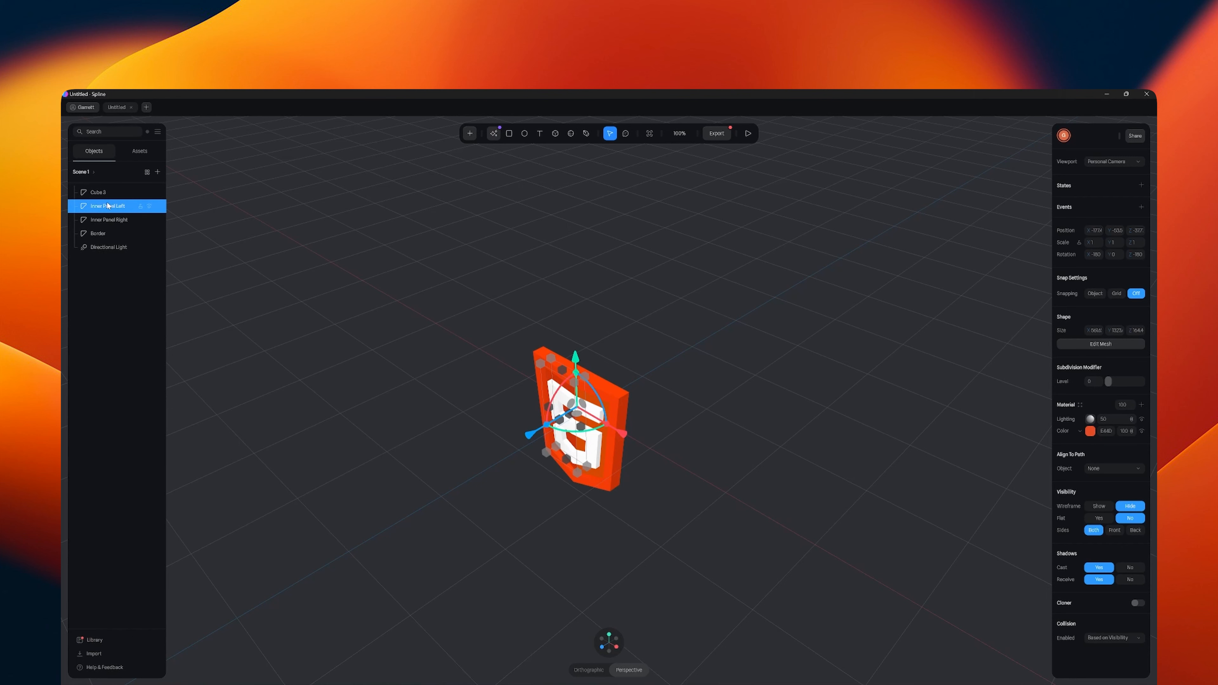
- Rename the Cube 3 object as Number 5
click(102, 193)
double_click(103, 193)
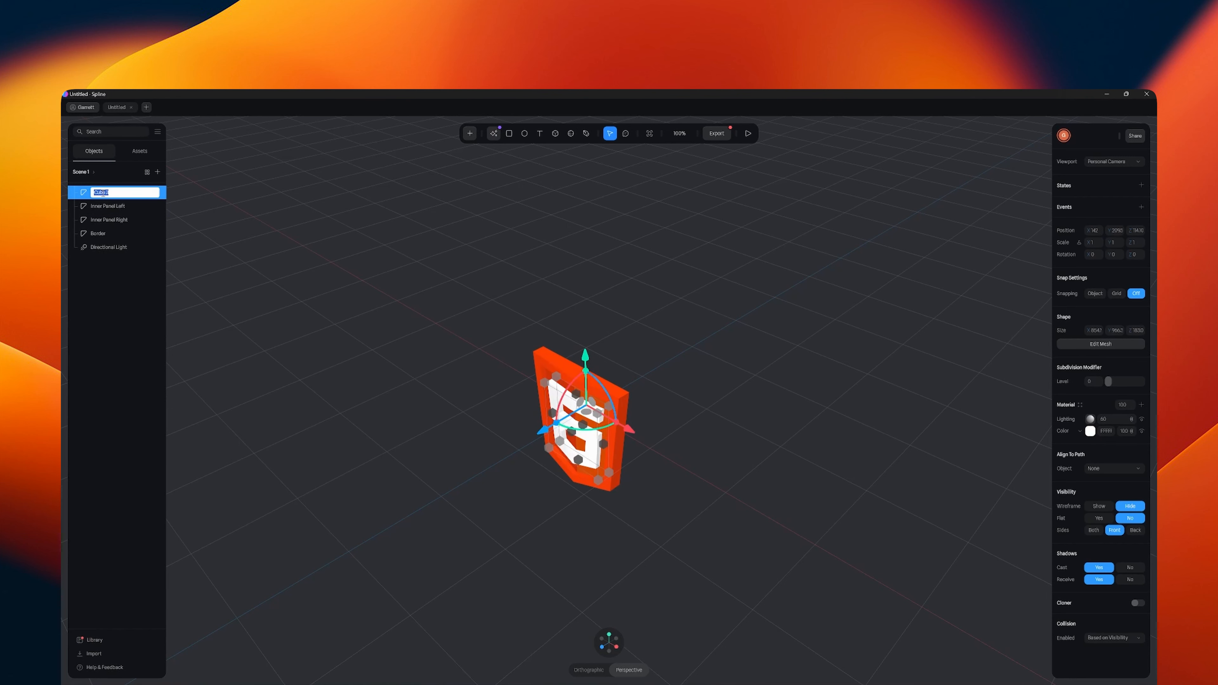
text(Number)
key(Return)
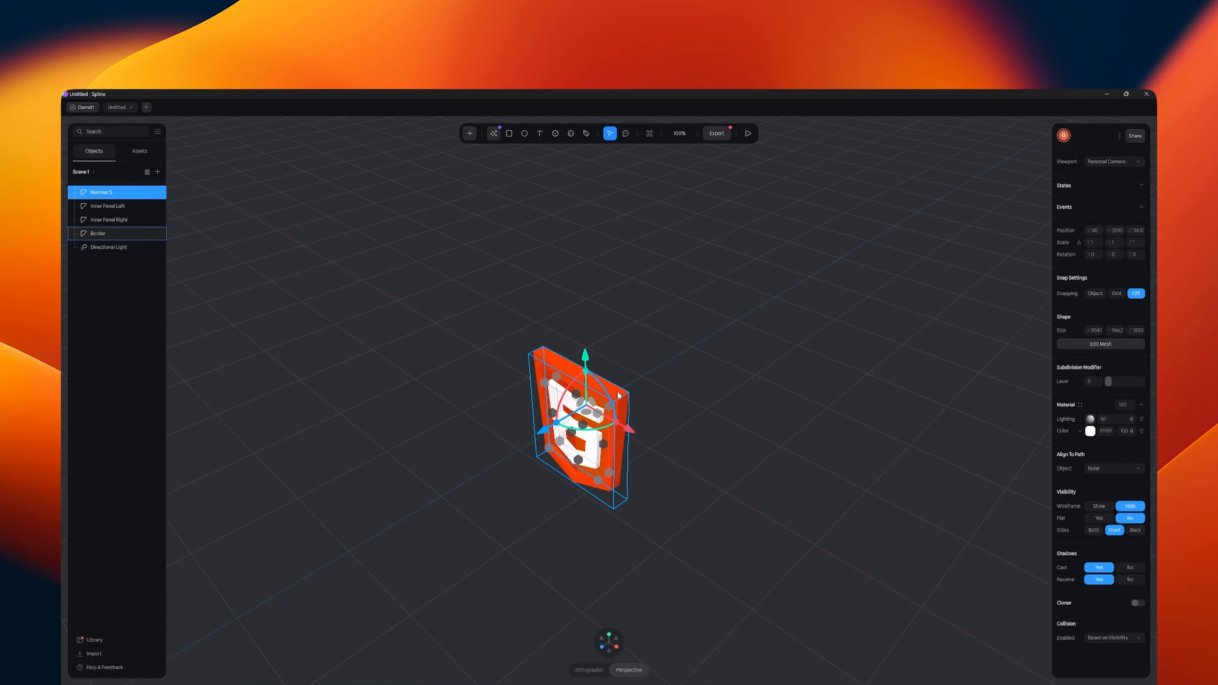
- Group the Number 5, both inner panels and the Border into one group
click(620, 396)
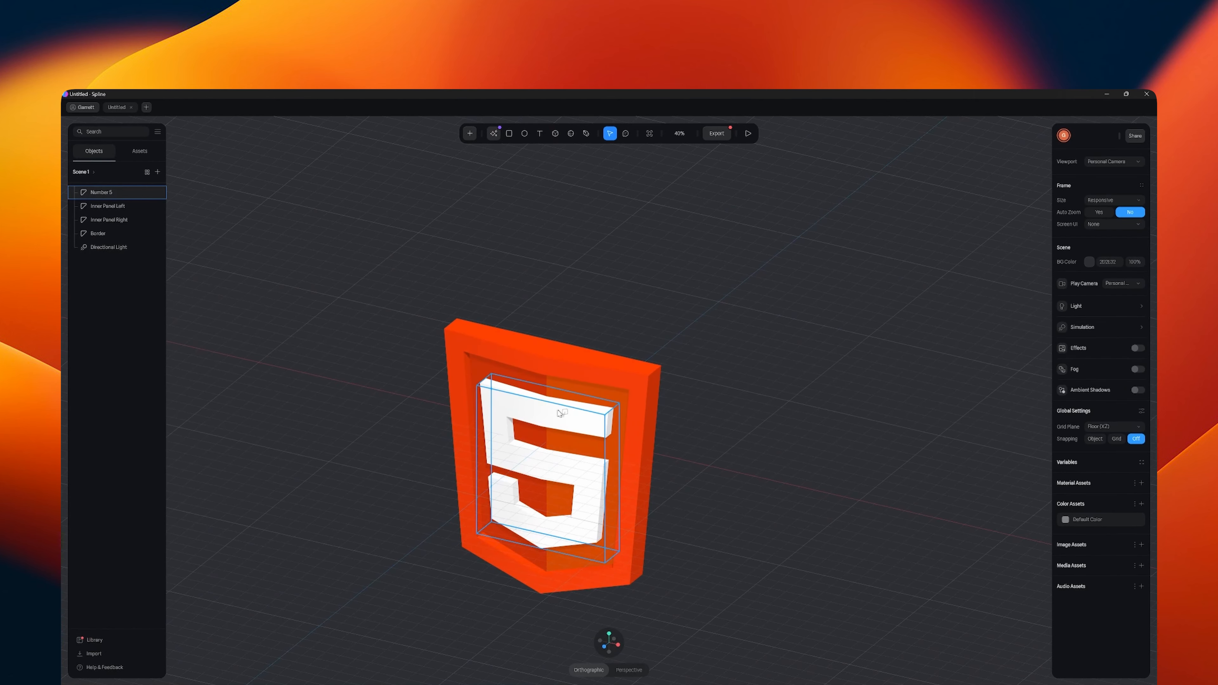
click(103, 194)
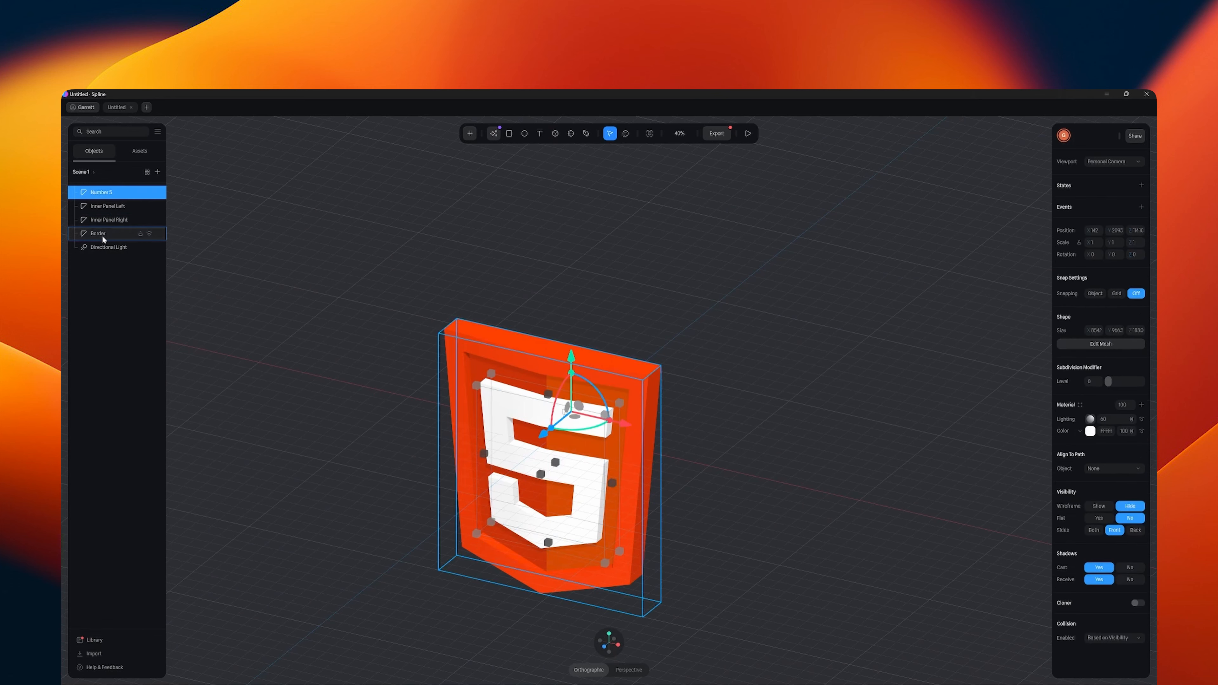
shift+click(102, 235)
key(ctrl+g)
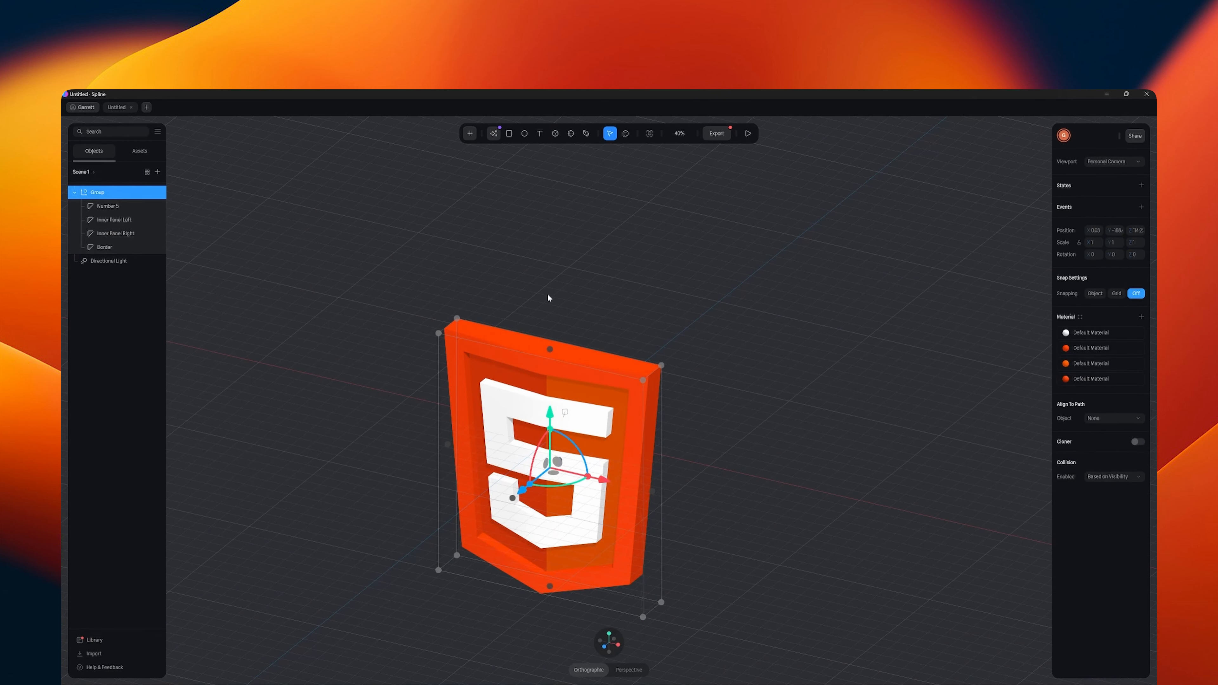
- Duplicate the shield group and rotate the copy 180 degrees about the Y axis
mouse_move(750, 468)
middle_down()
mouse_move(776, 461)
mouse_move(758, 468)
middle_up()
right_click(535, 362)
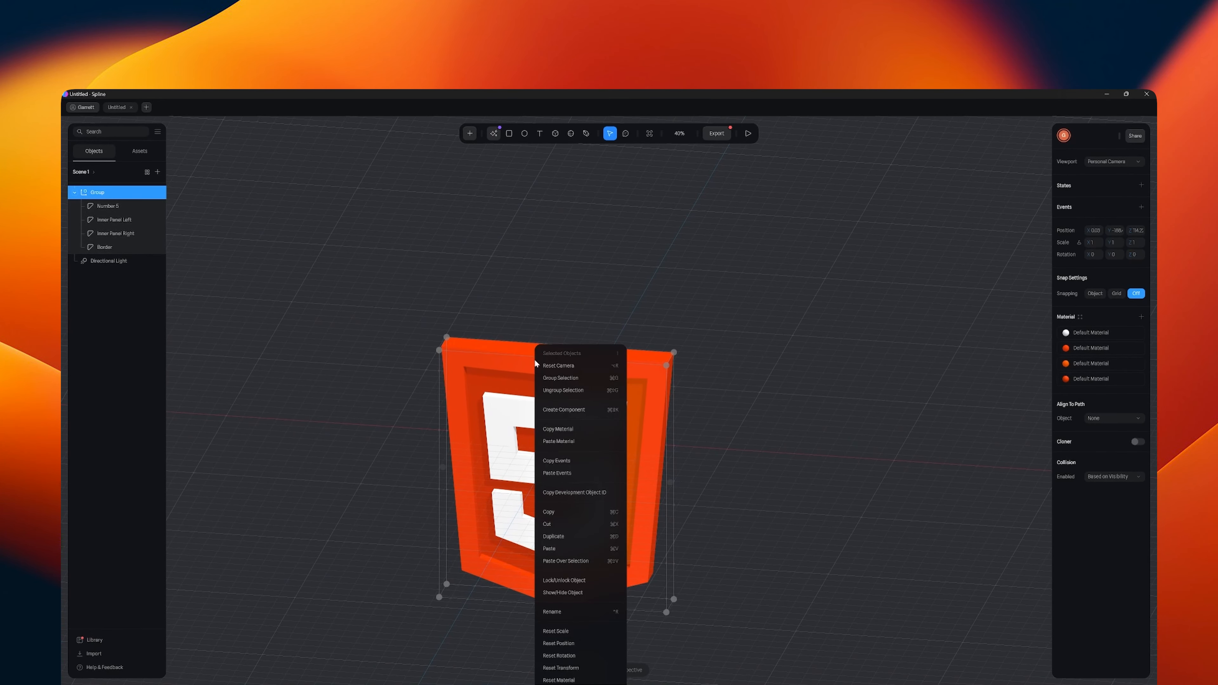
click(559, 365)
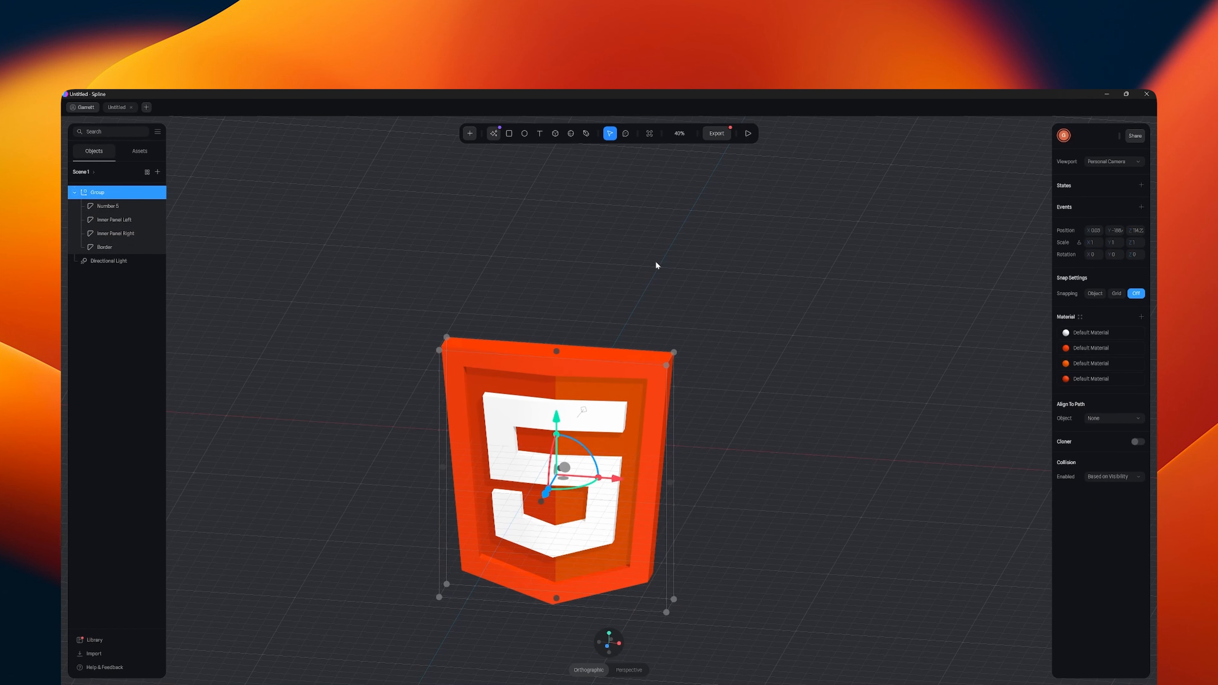
key(ctrl+d)
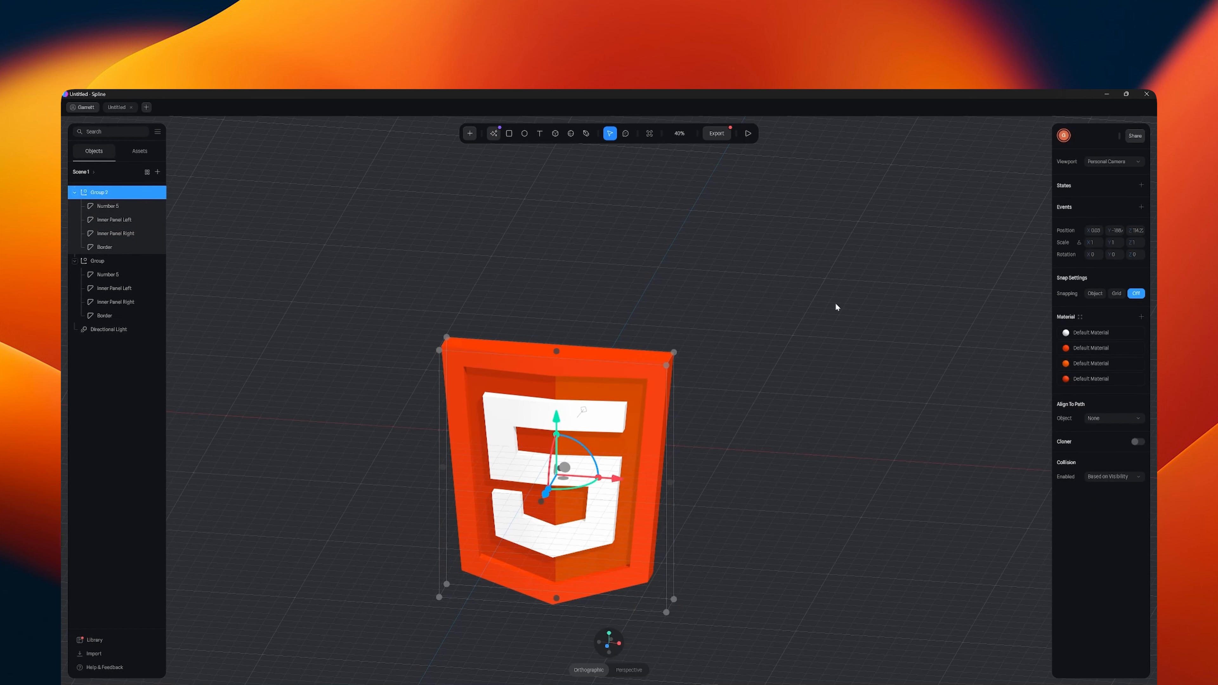
click(1113, 255)
text(180)
key(Return)
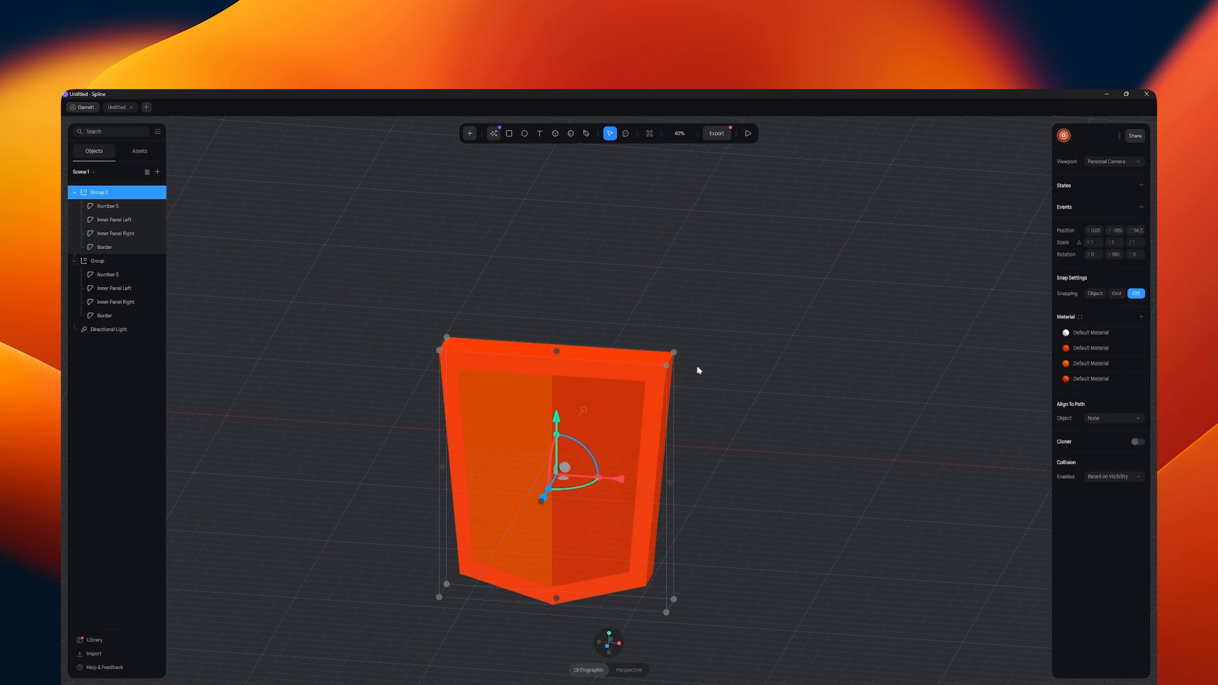
- Move the rotated copy outward along the Z axis so the two shields sit back to back, and deselect it
middle_drag(698, 370, 655, 439)
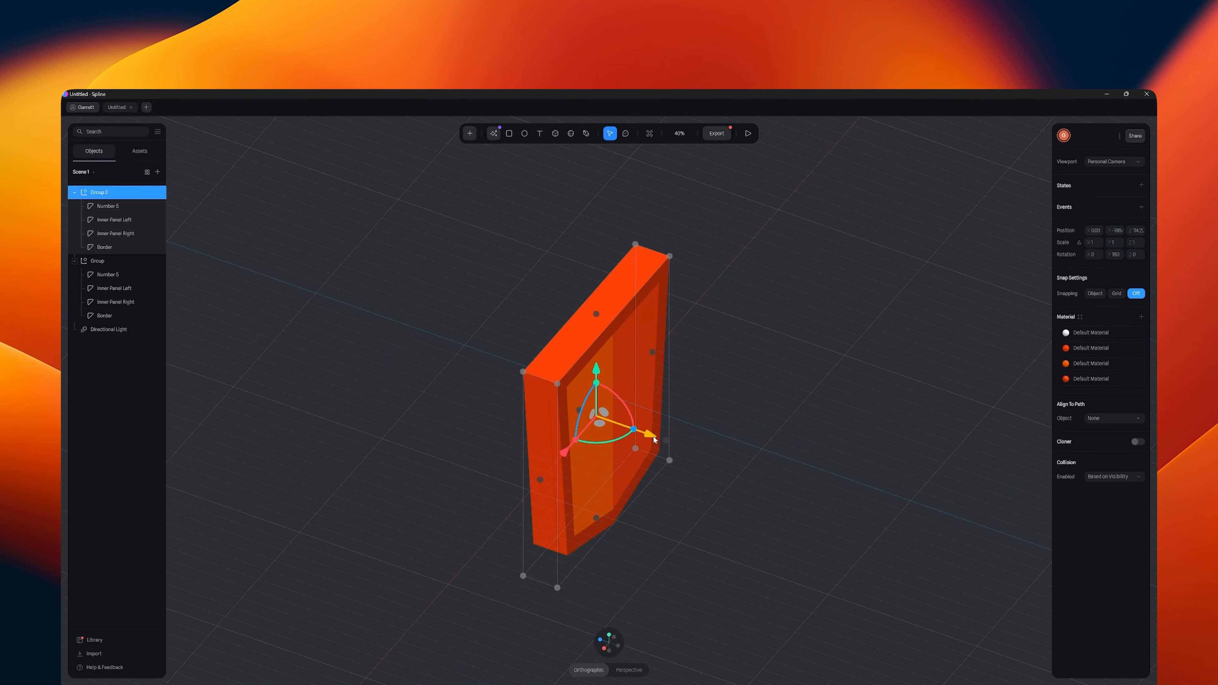
mouse_move(654, 439)
mouse_down()
mouse_move(679, 448)
mouse_move(672, 437)
mouse_up()
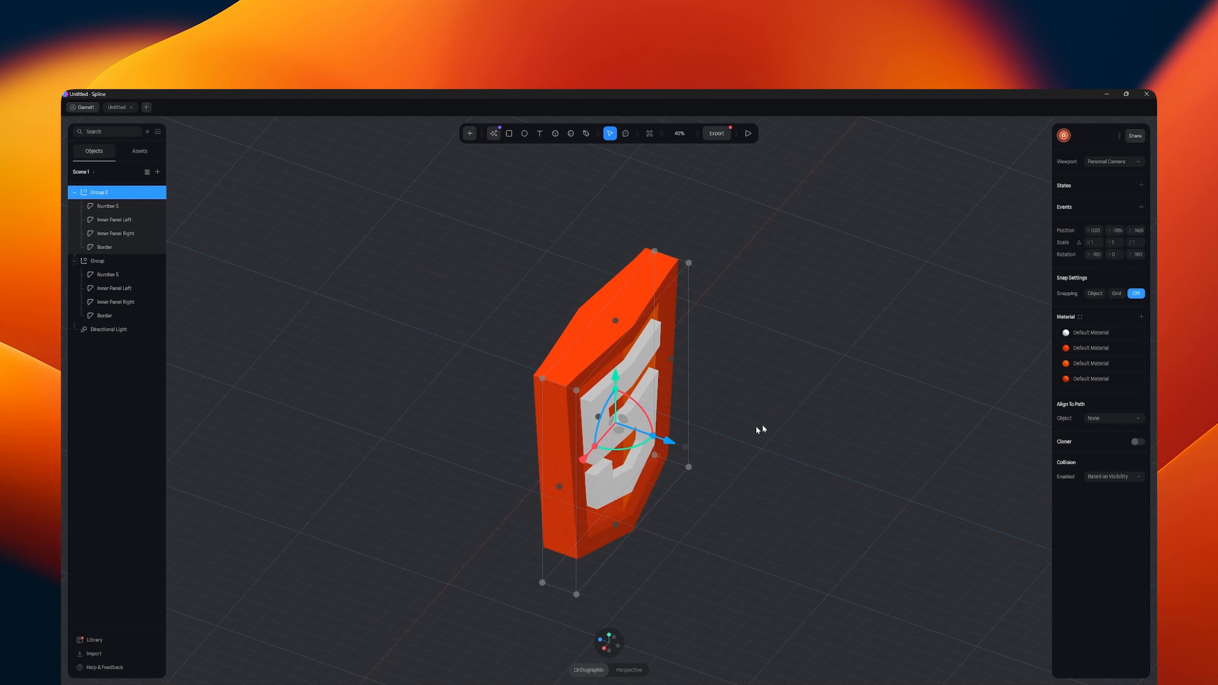
click(763, 426)
- Switch the view to perspective and inspect the double-sided shield from the front
middle_drag(764, 426, 781, 371)
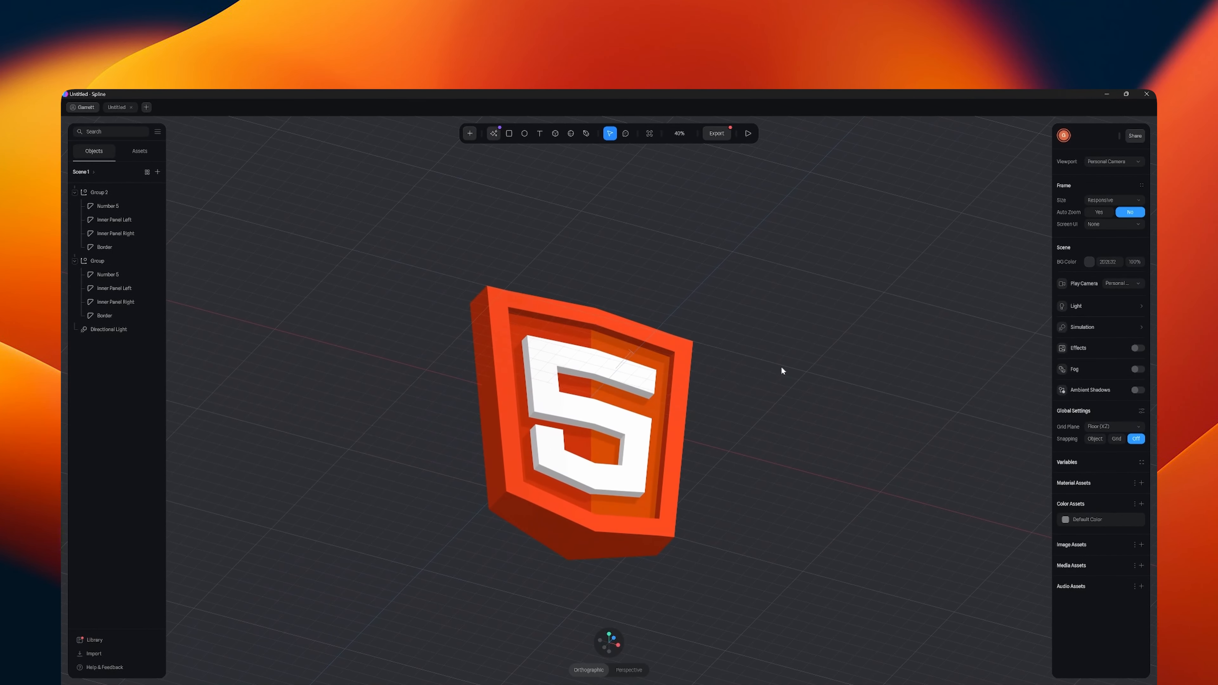
click(628, 670)
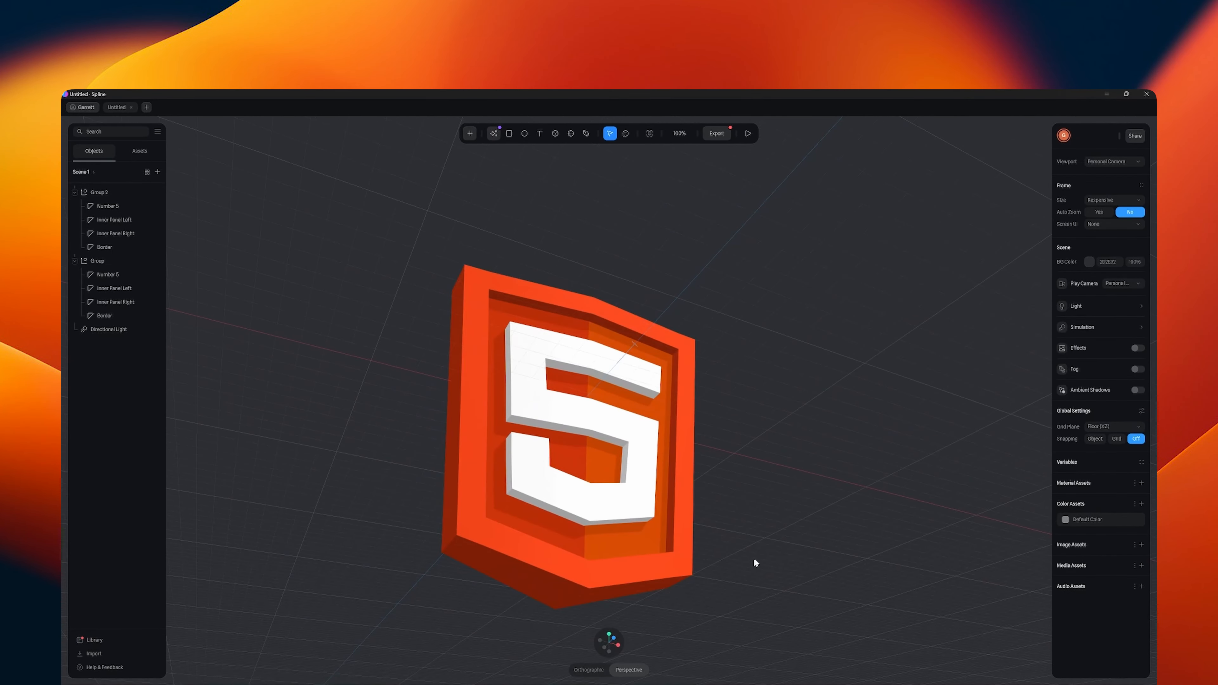
middle_drag(754, 558, 745, 589)
scroll(724, 568, down, 8)
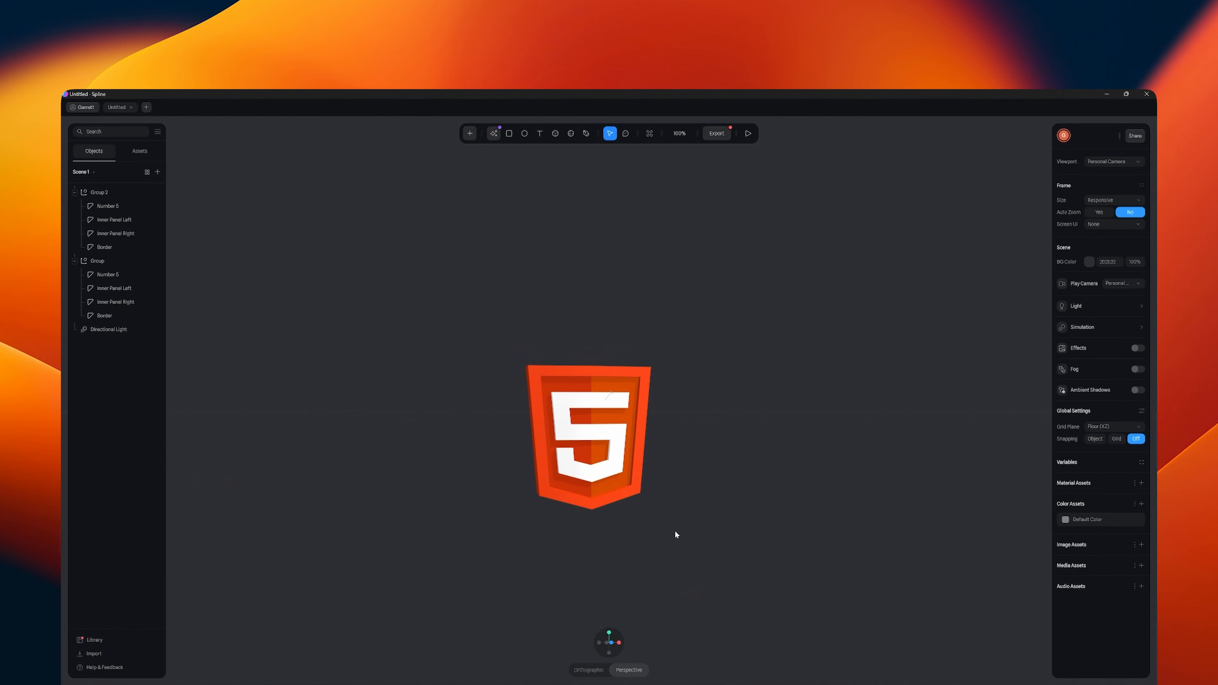
- Rename the original shield group as "HTML Badge Front"
middle_drag(675, 530, 627, 535)
click(158, 259)
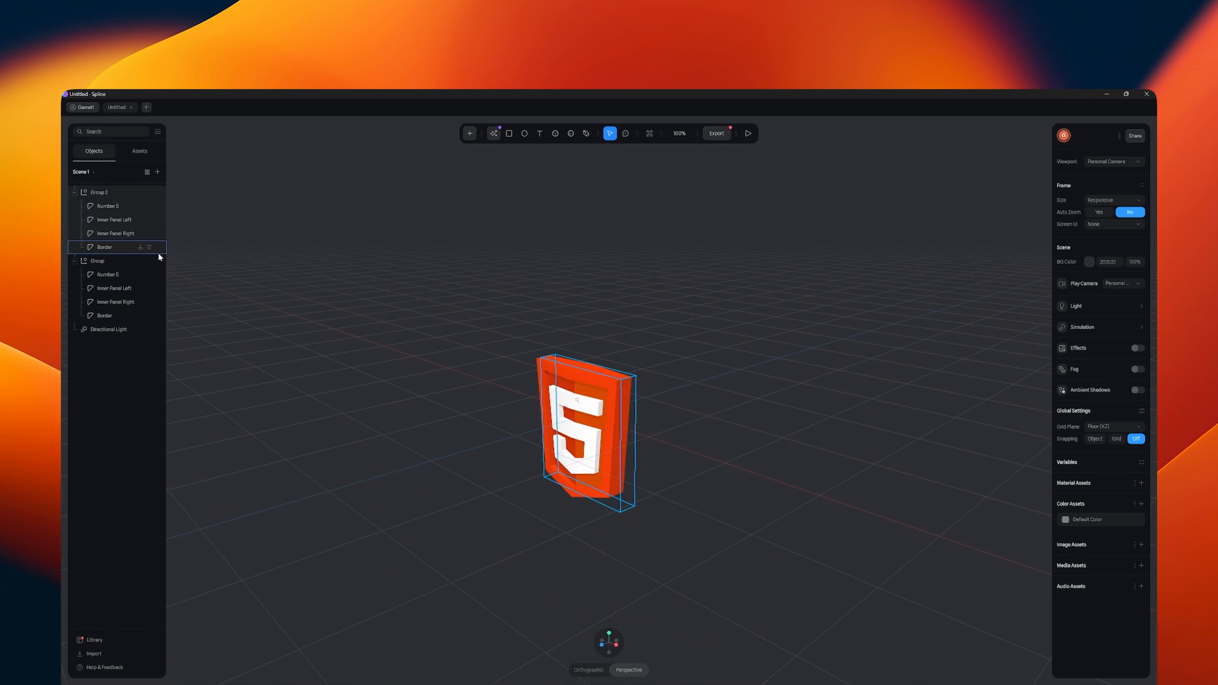
click(347, 304)
click(107, 194)
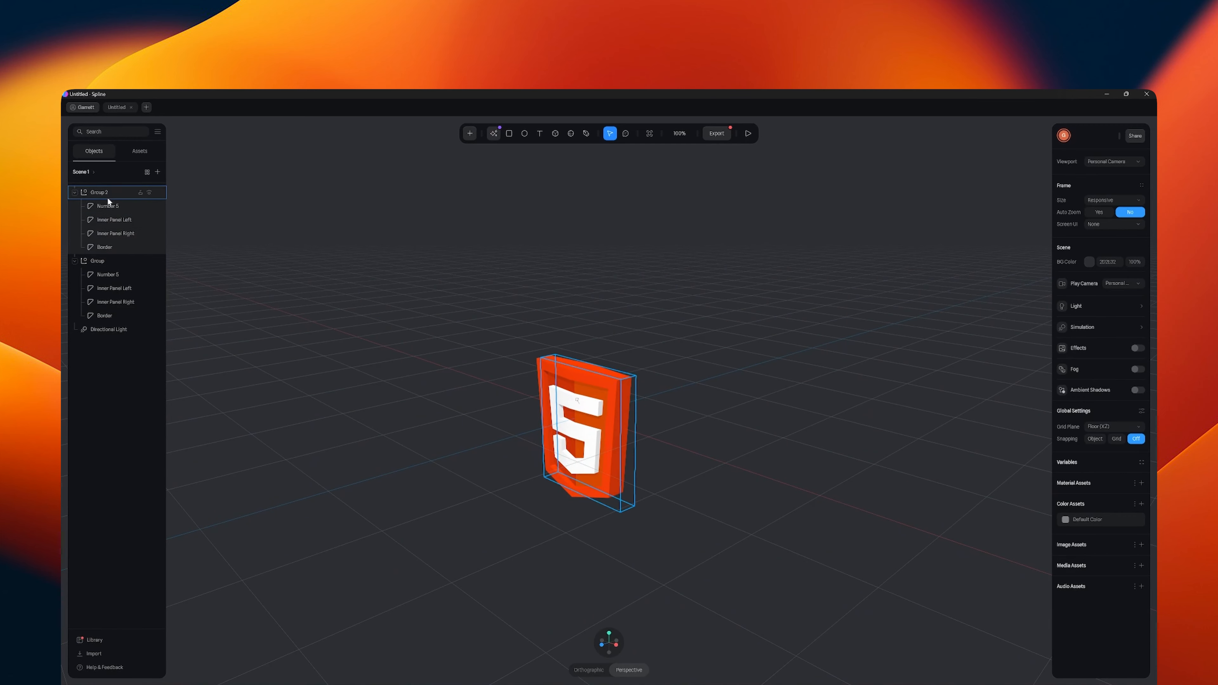
double_click(99, 261)
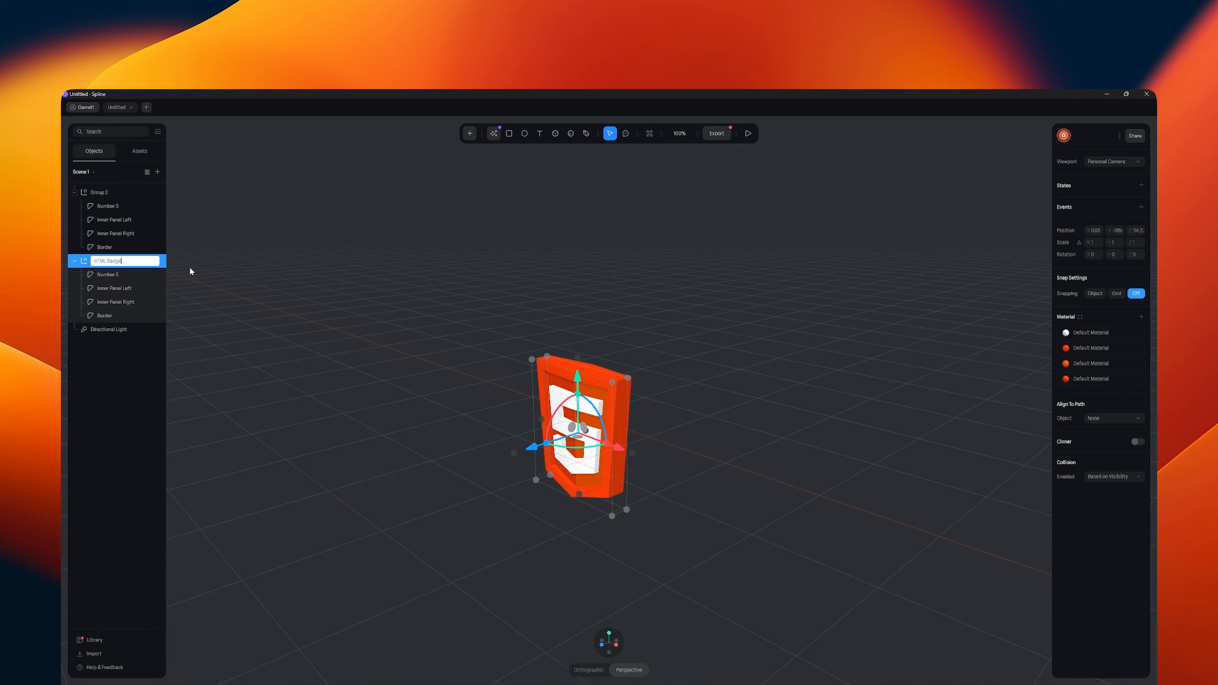
text(HTML Badge Front)
key(Return)
- Rename the duplicated group, Group 2, as "HTML Badge Back"
double_click(96, 192)
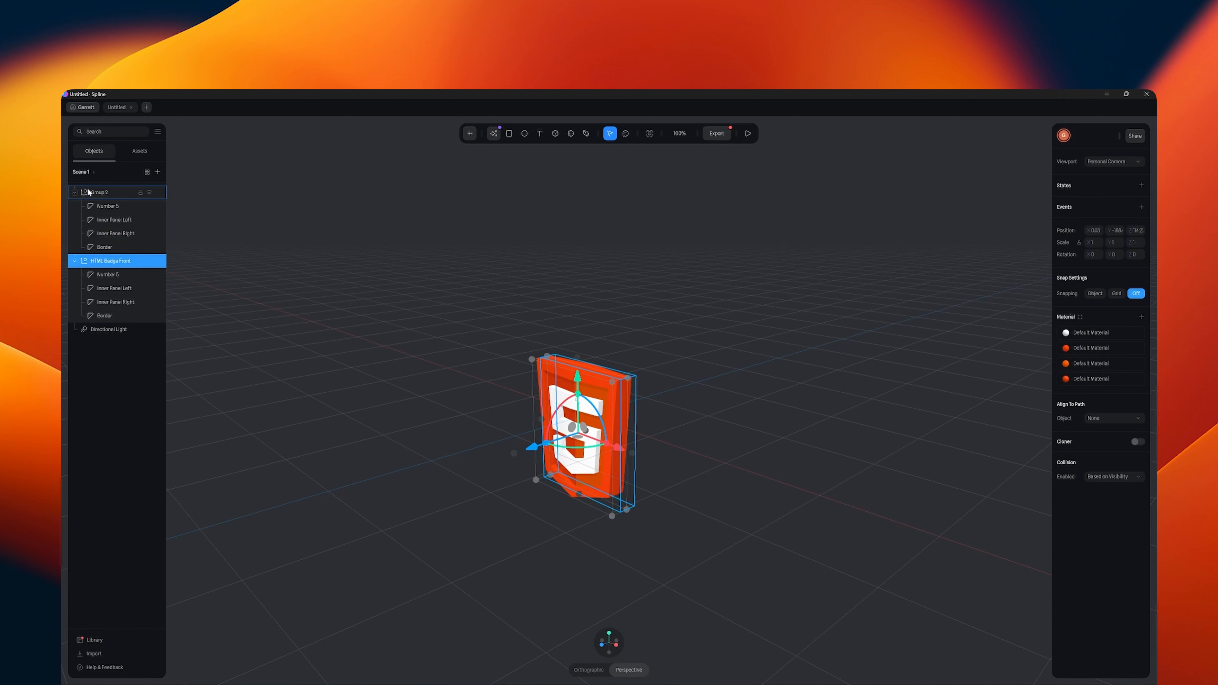
text(HTML Badg)
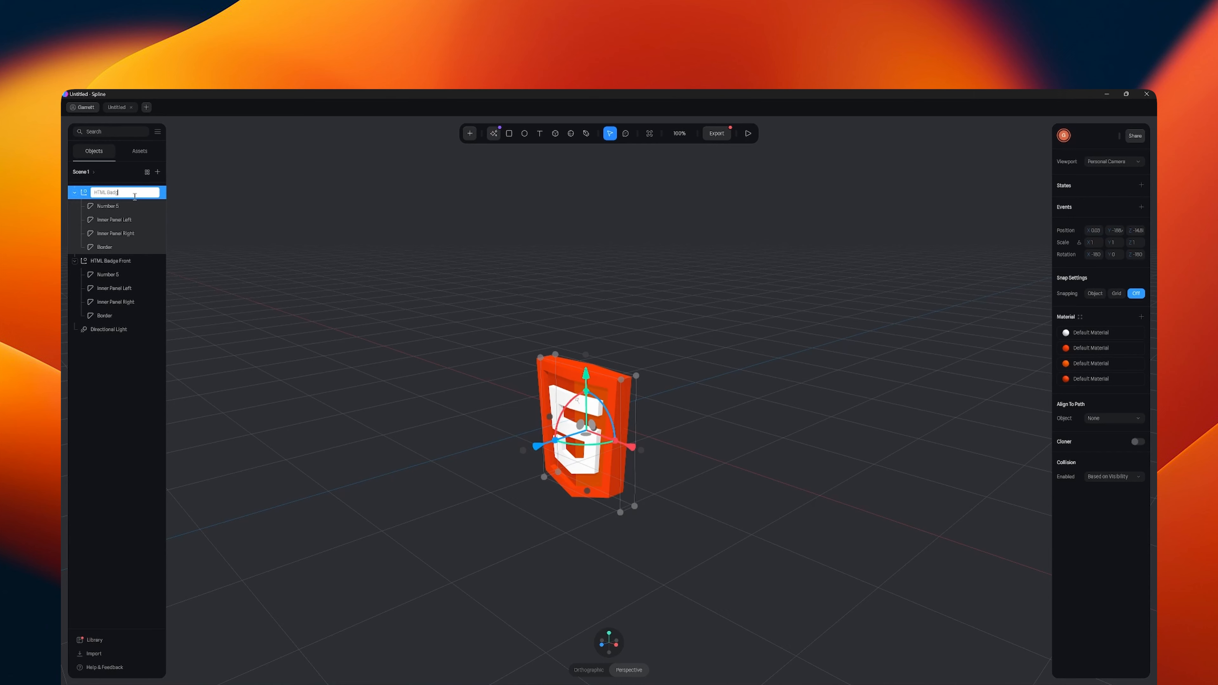
text(e Back)
key(Return)
- Group HTML Badge Back with HTML Badge Front, name the new group "HTML Badge" and collapse it
shift+click(118, 262)
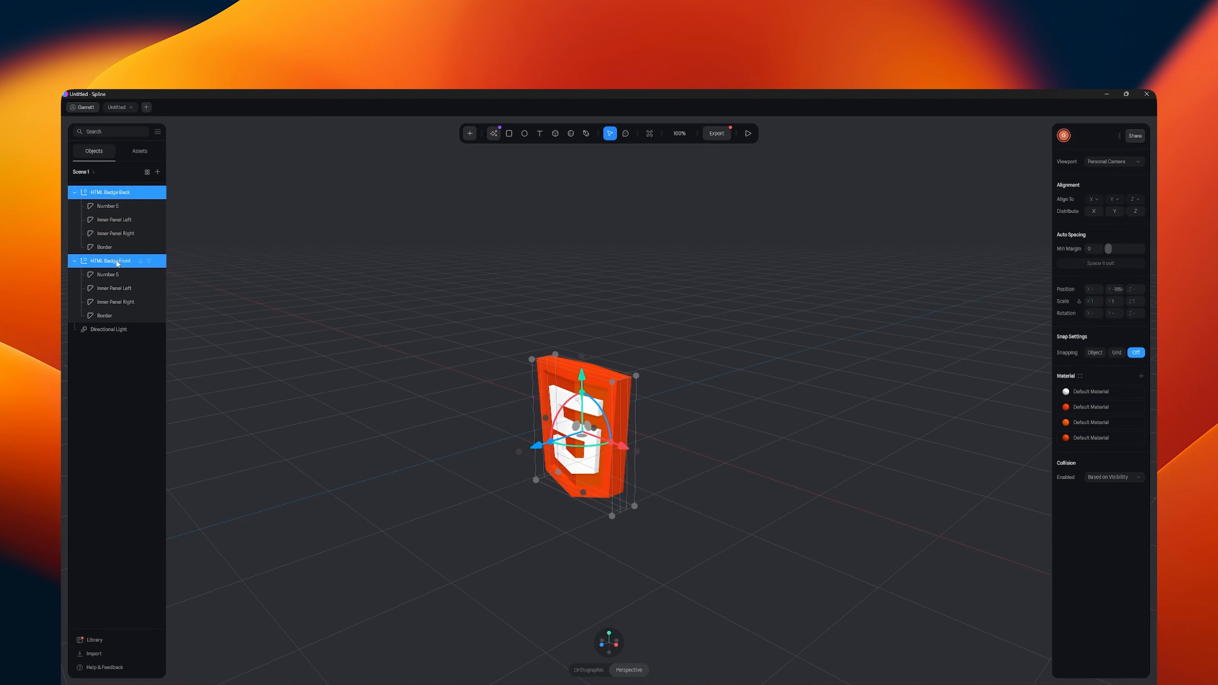
key(ctrl+g)
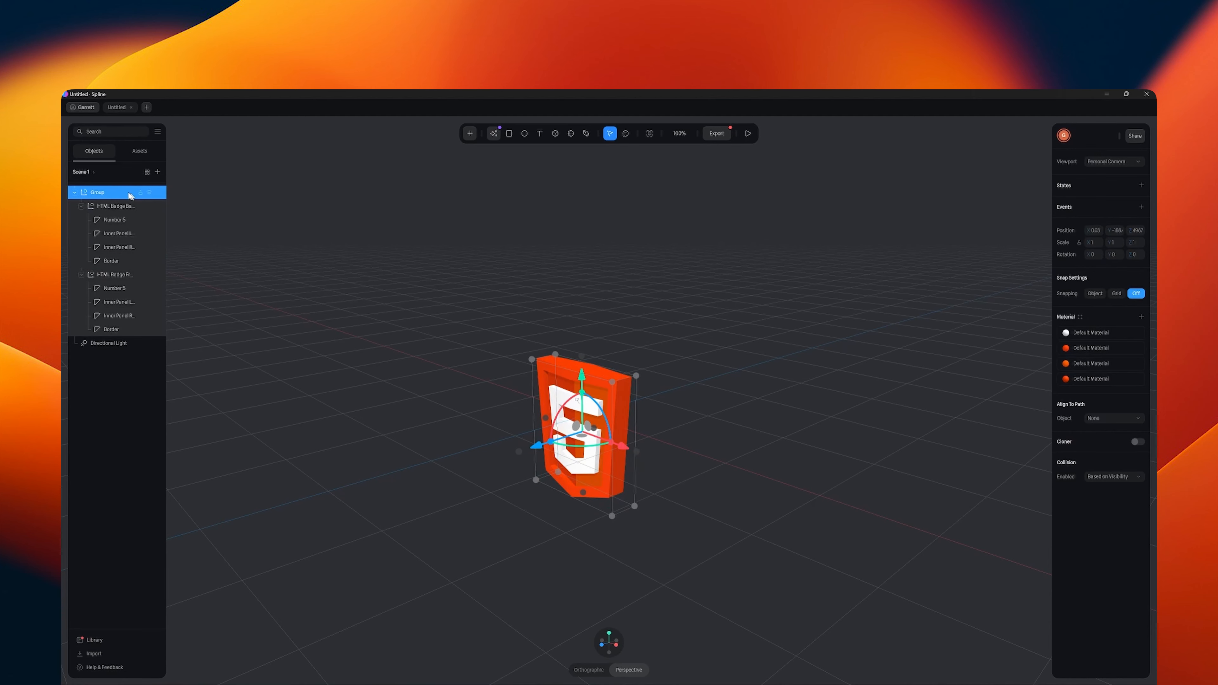
double_click(100, 192)
text(HTML Badge)
key(Return)
click(74, 193)
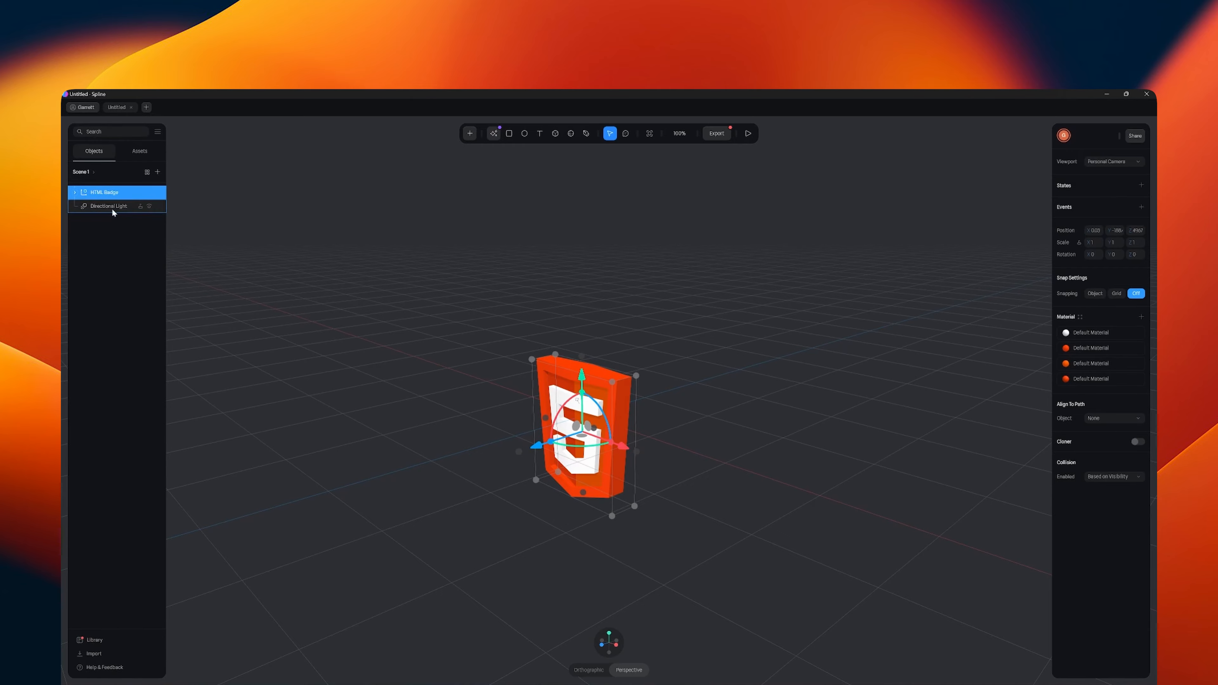
- Move the HTML Badge group up along the Y axis in the front view
click(341, 293)
alt+drag(533, 370, 558, 379)
click(578, 384)
click(578, 383)
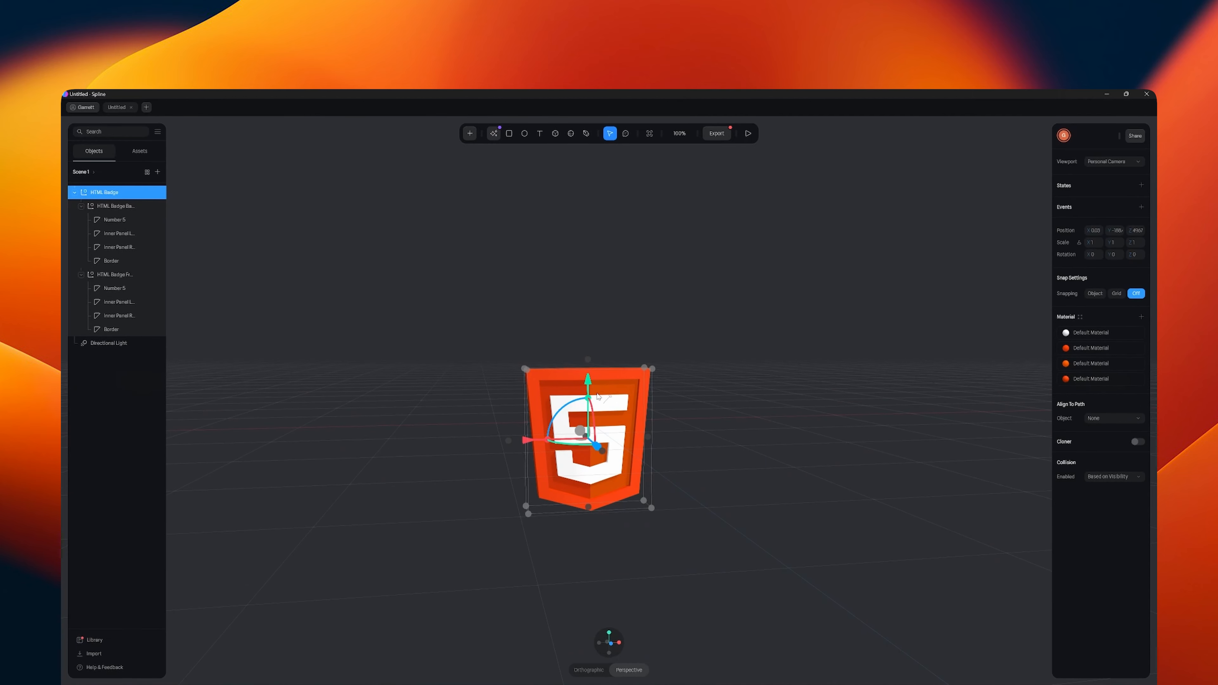
click(609, 642)
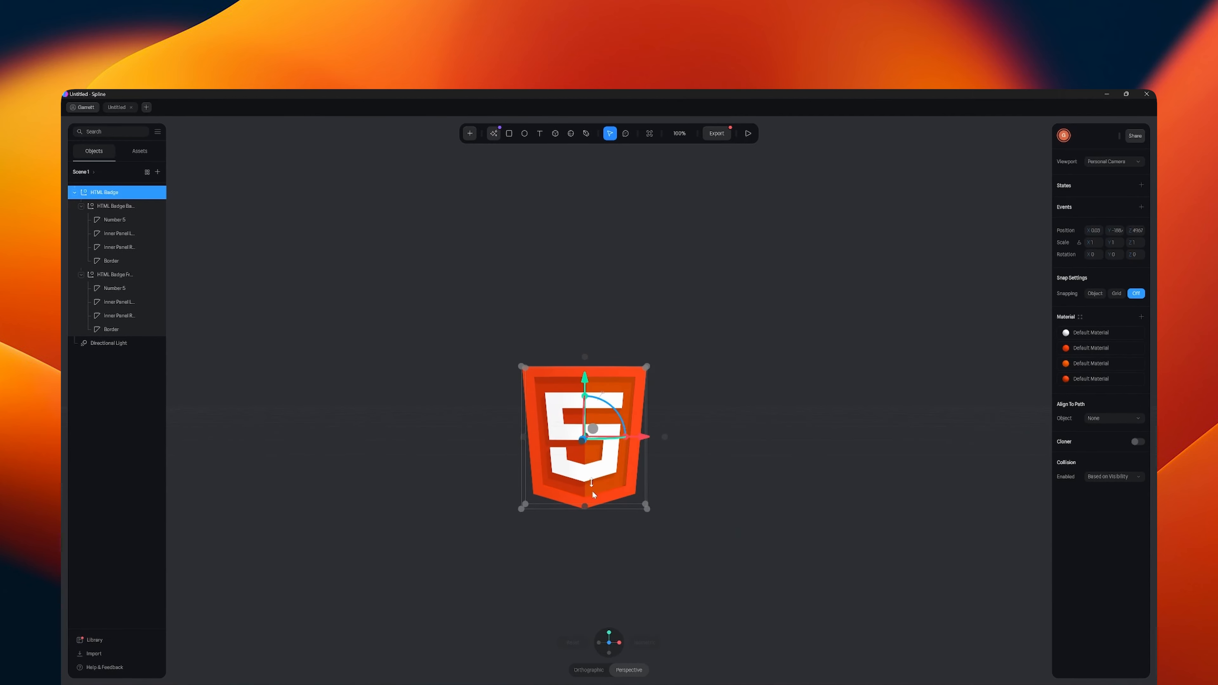
drag(588, 386, 602, 436)
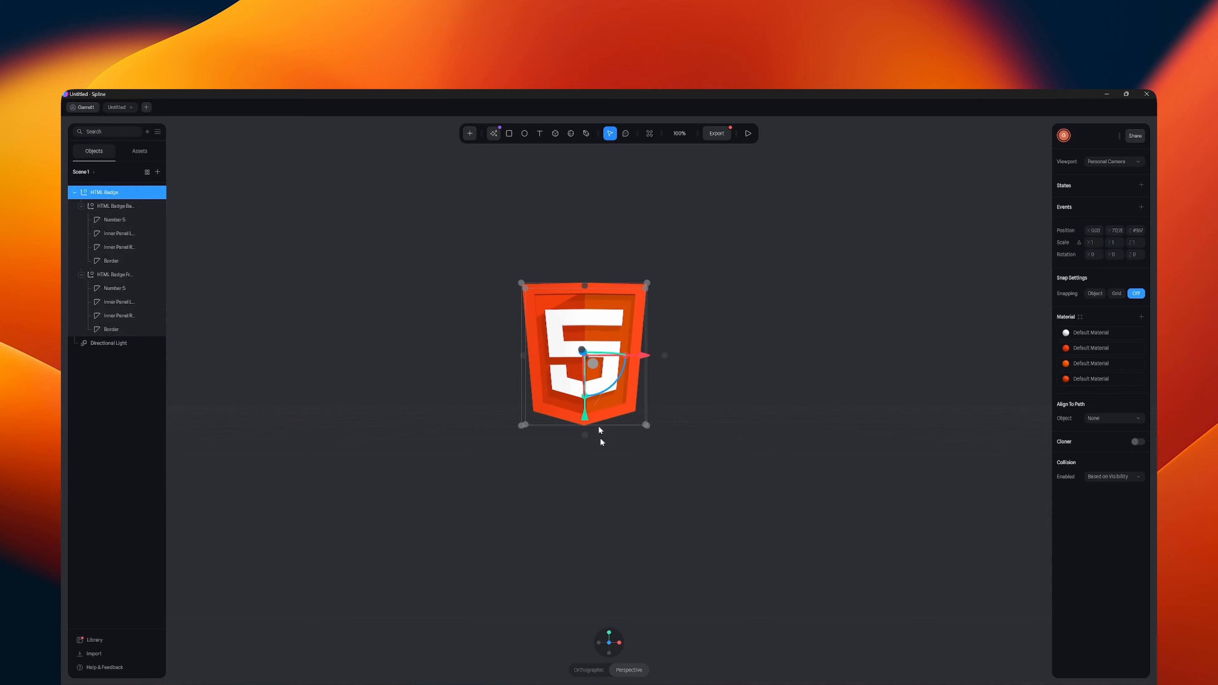
- Switch the view to orthographic and raise the HTML Badge slightly more along the Y axis
click(589, 670)
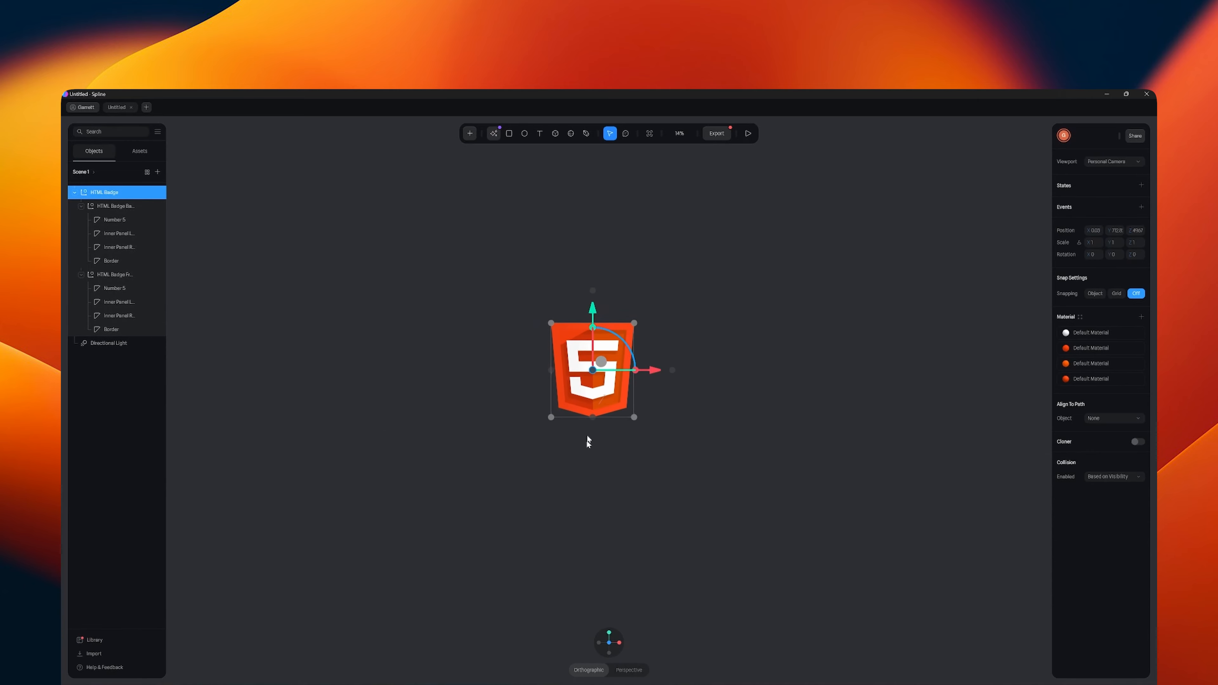
middle_drag(627, 518, 625, 526)
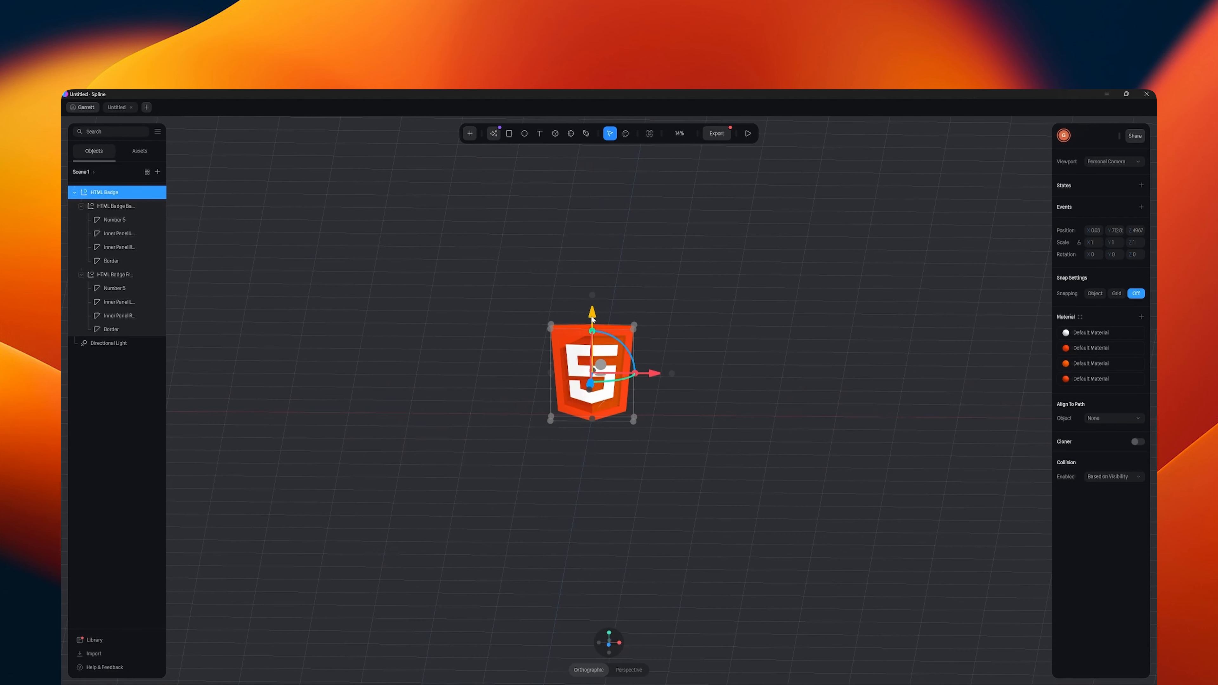
drag(592, 318, 593, 307)
middle_drag(613, 573, 610, 546)
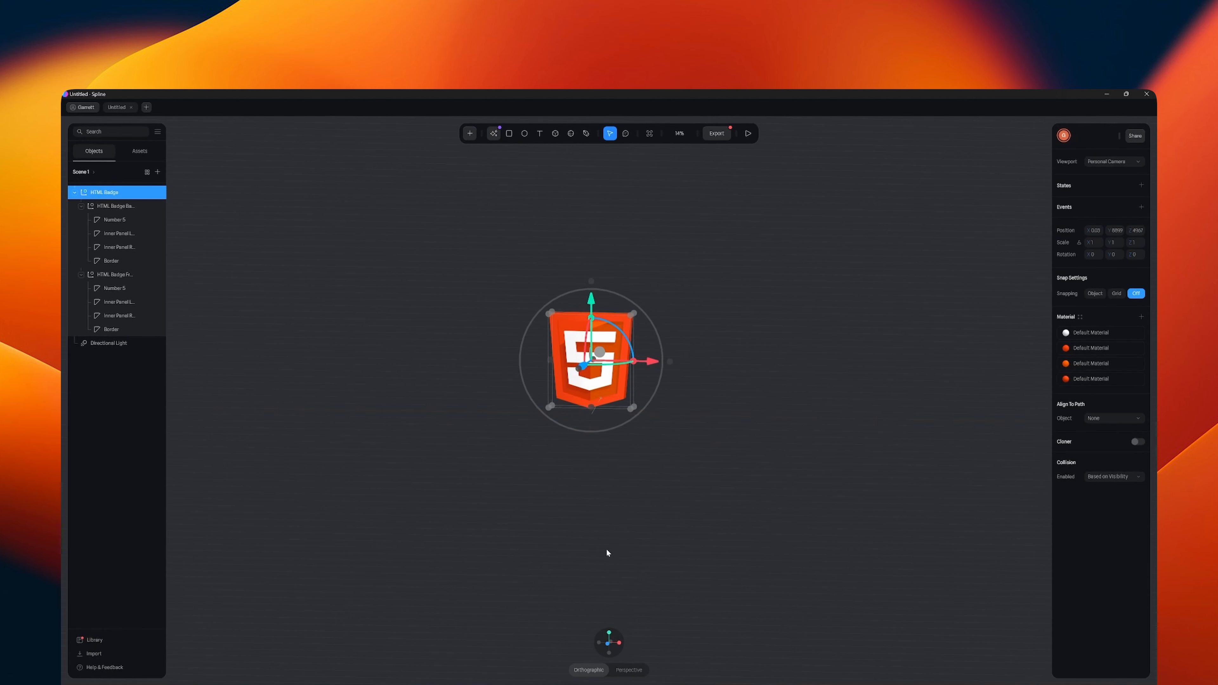
- Add a Backdrop object sized to extend well beyond the badge on all sides
click(470, 134)
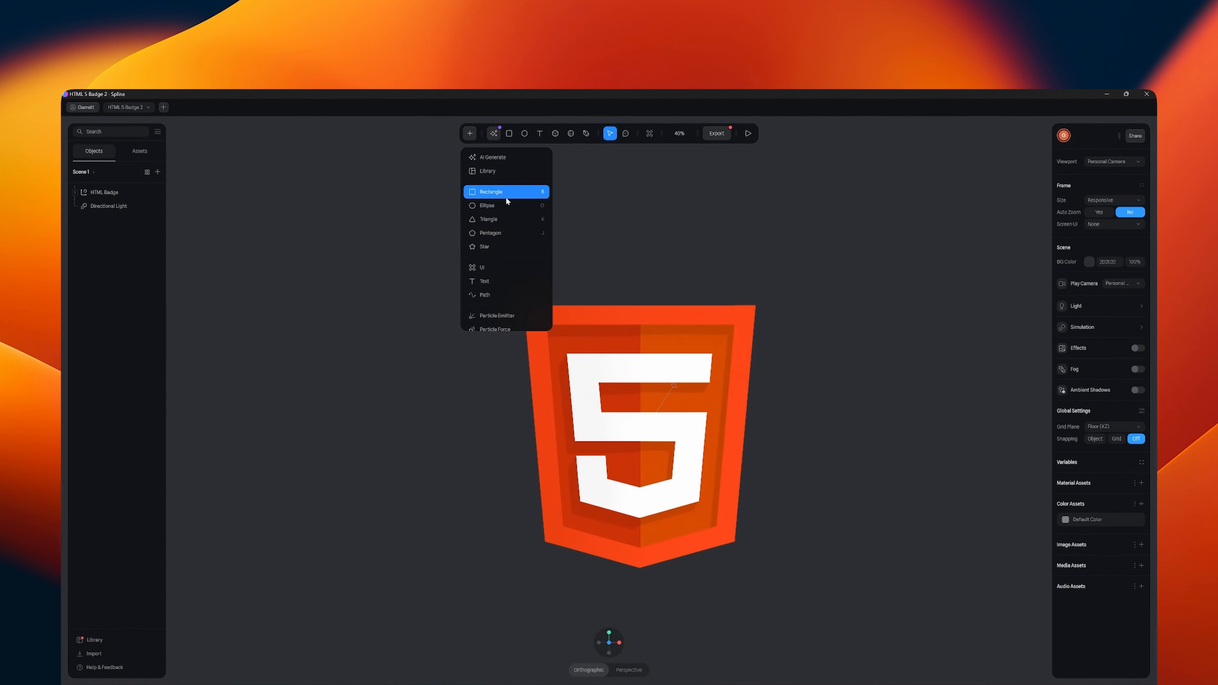
scroll(507, 197, down, 5)
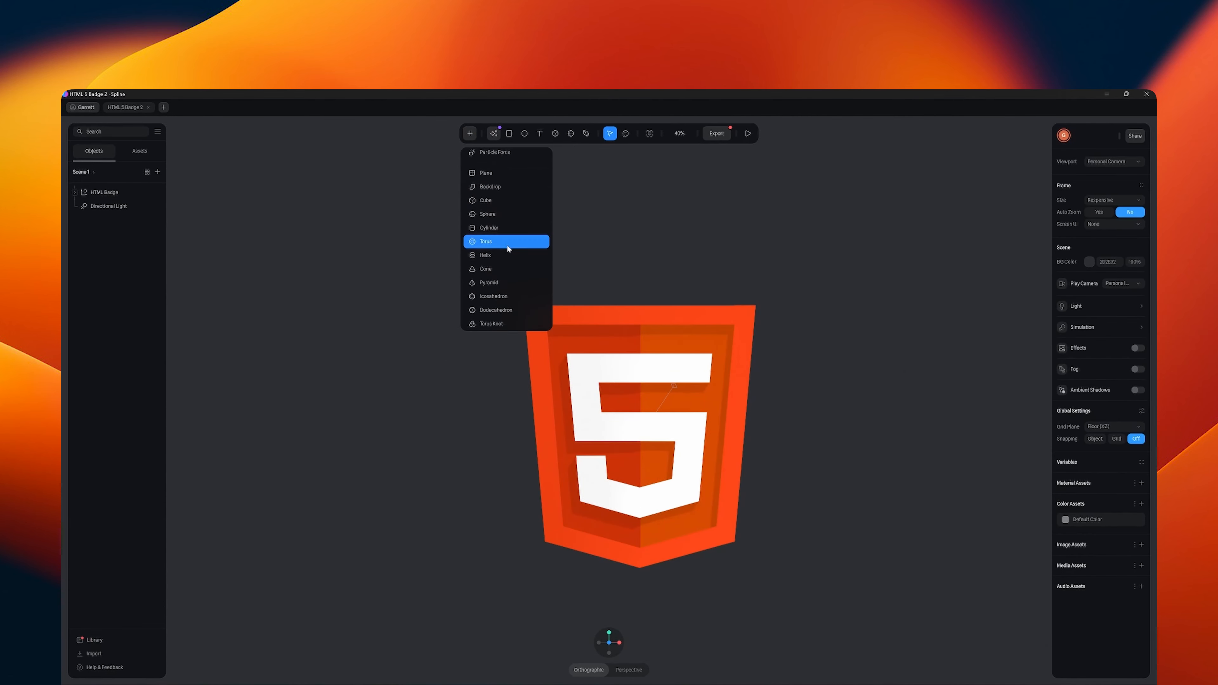
scroll(507, 246, down, 1)
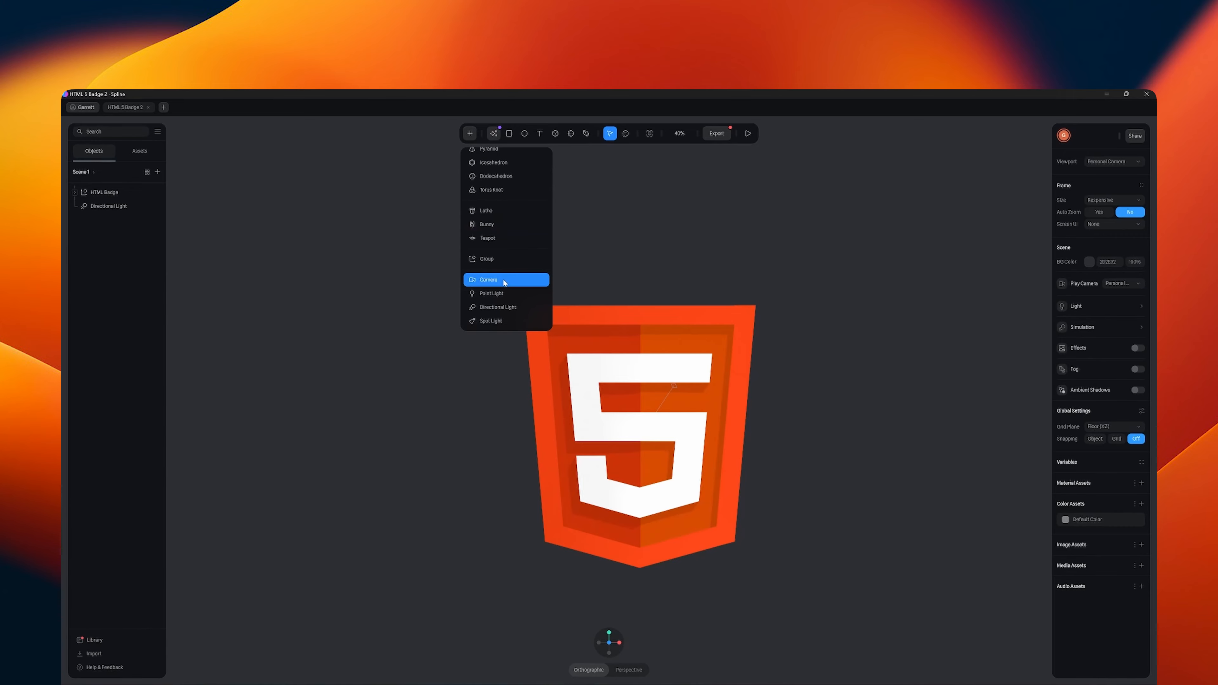
scroll(503, 277, up, 5)
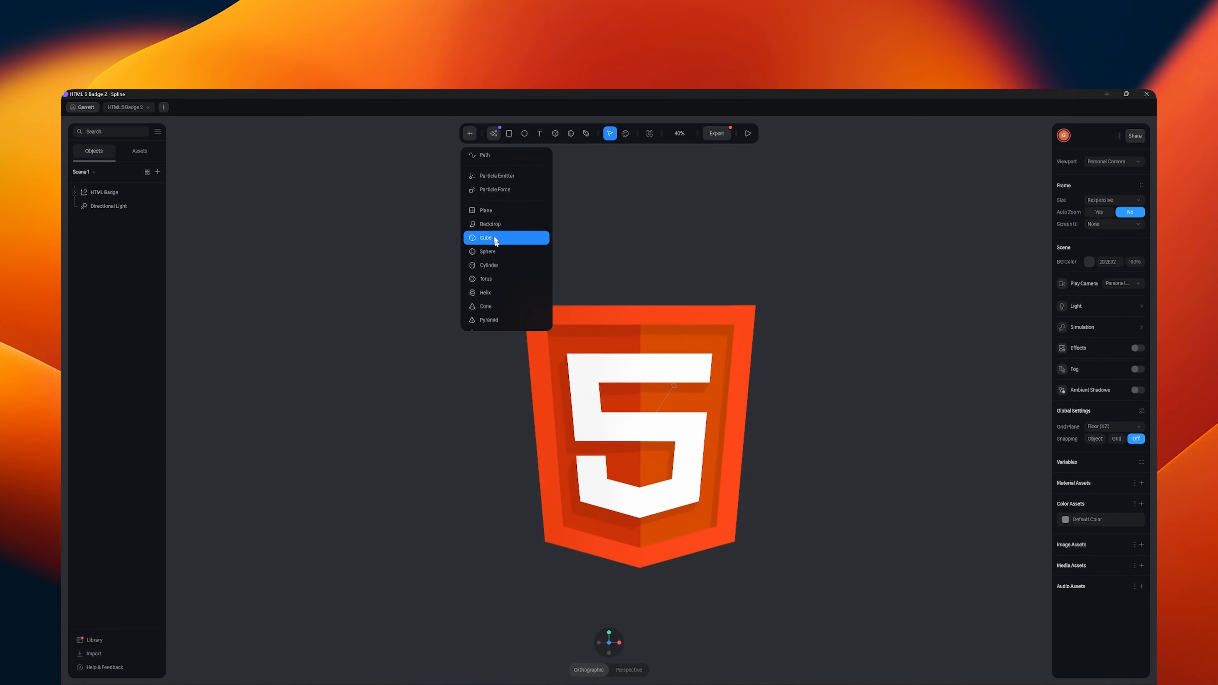
click(492, 224)
drag(232, 209, 995, 652)
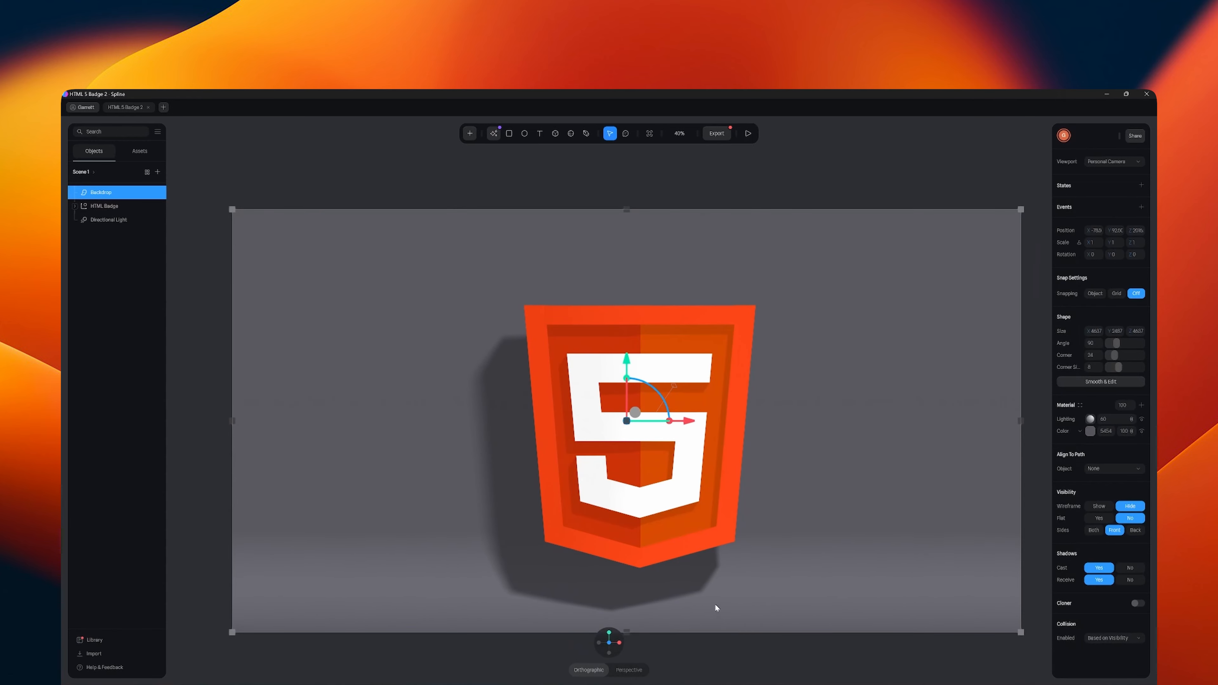
- Widen the backdrop on both sides so the badge sits near its horizontal centre
scroll(712, 598, down, 5)
scroll(712, 600, down, 5)
drag(718, 404, 932, 397)
click(508, 404)
click(513, 404)
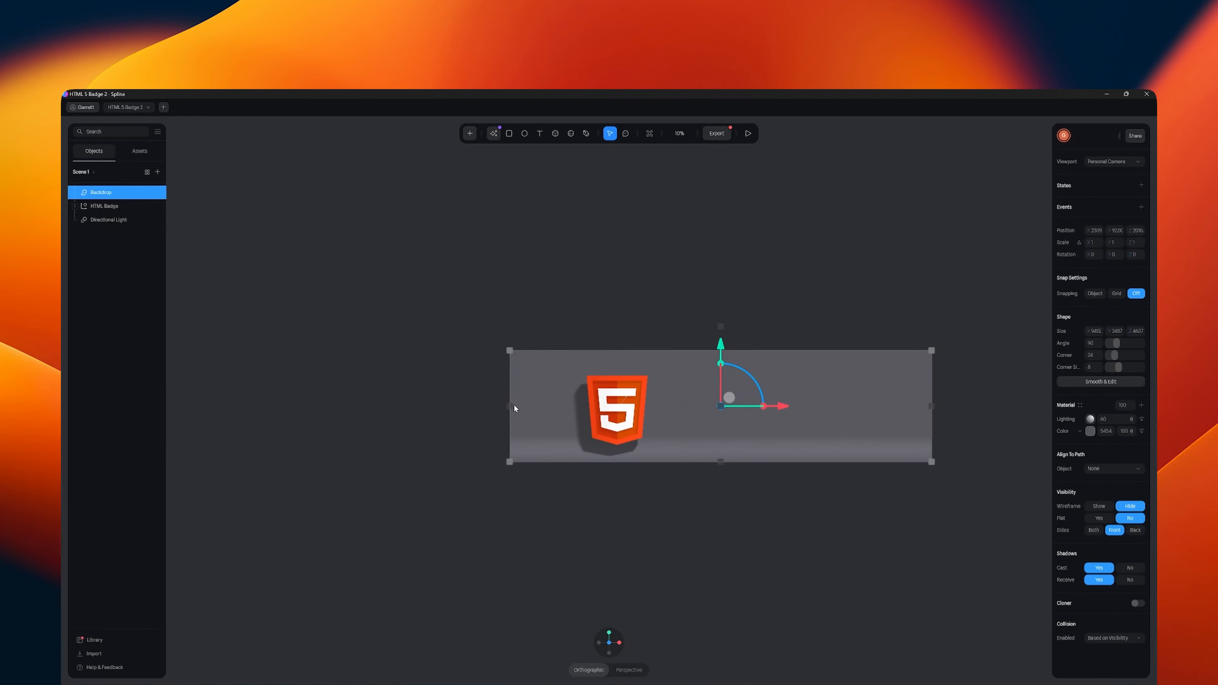
drag(506, 407, 301, 409)
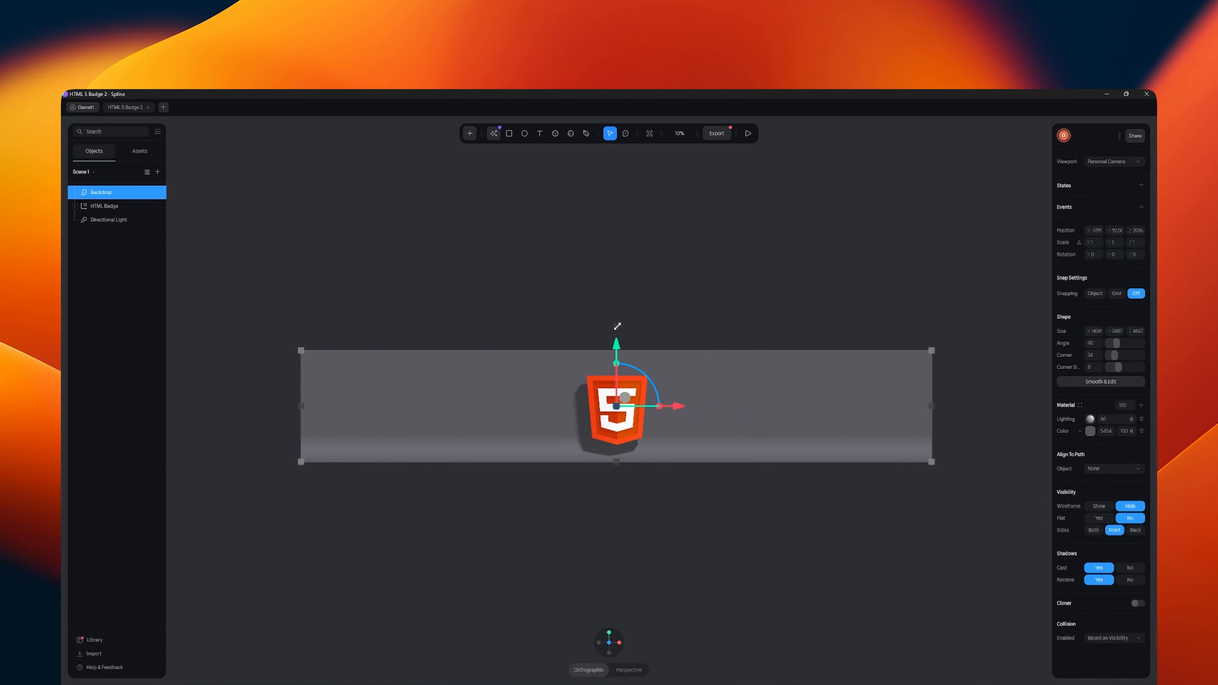
- Extend the backdrop's height upward and its floor depth forward from the badge
drag(617, 326, 629, 205)
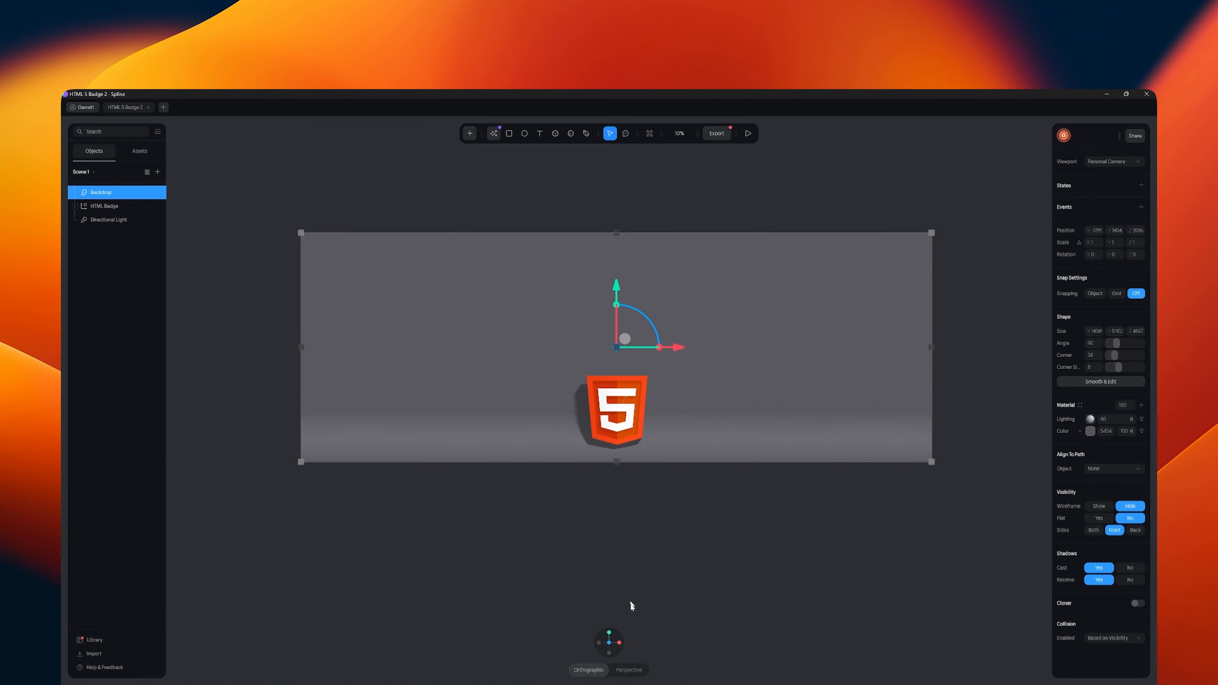
click(609, 633)
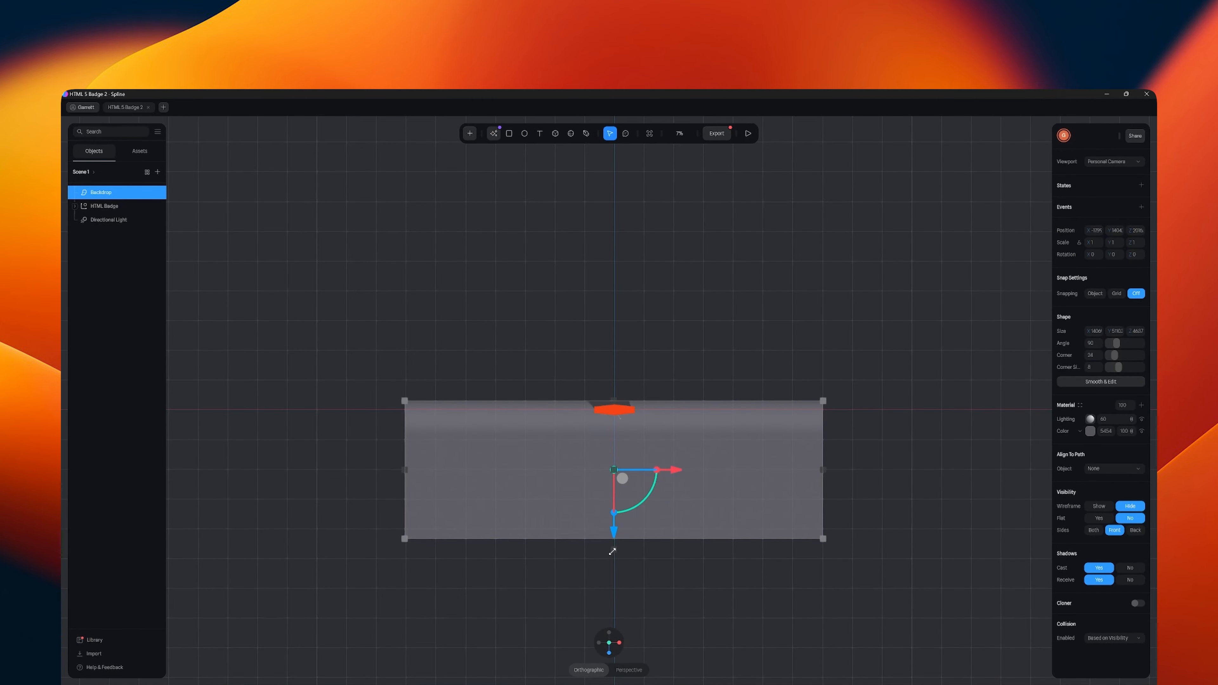
drag(613, 551, 633, 638)
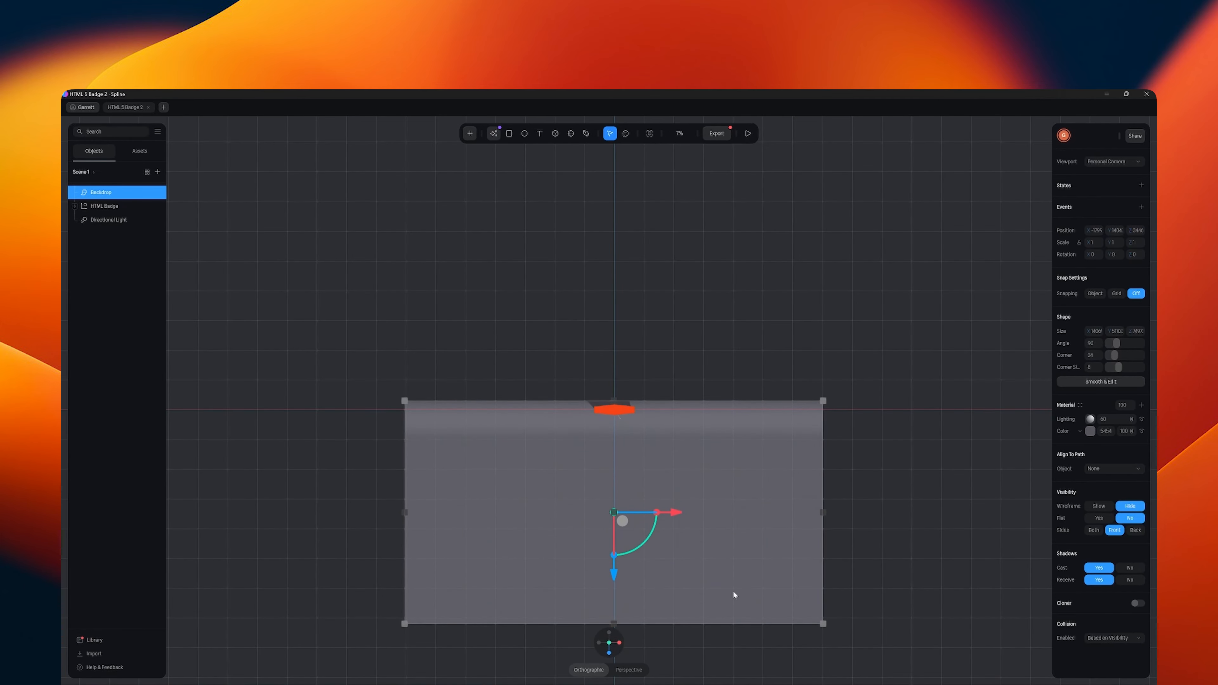
- Change the backdrop's material color to white and return to the front view
click(1088, 432)
drag(1065, 454, 1039, 435)
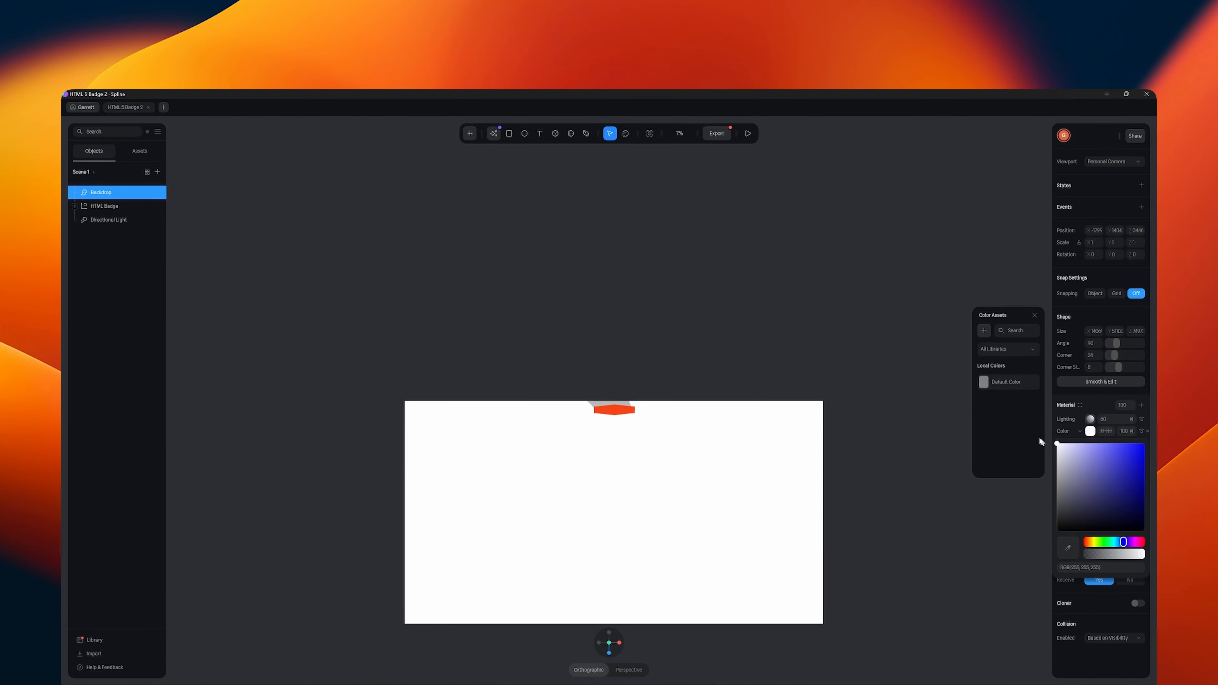
click(894, 494)
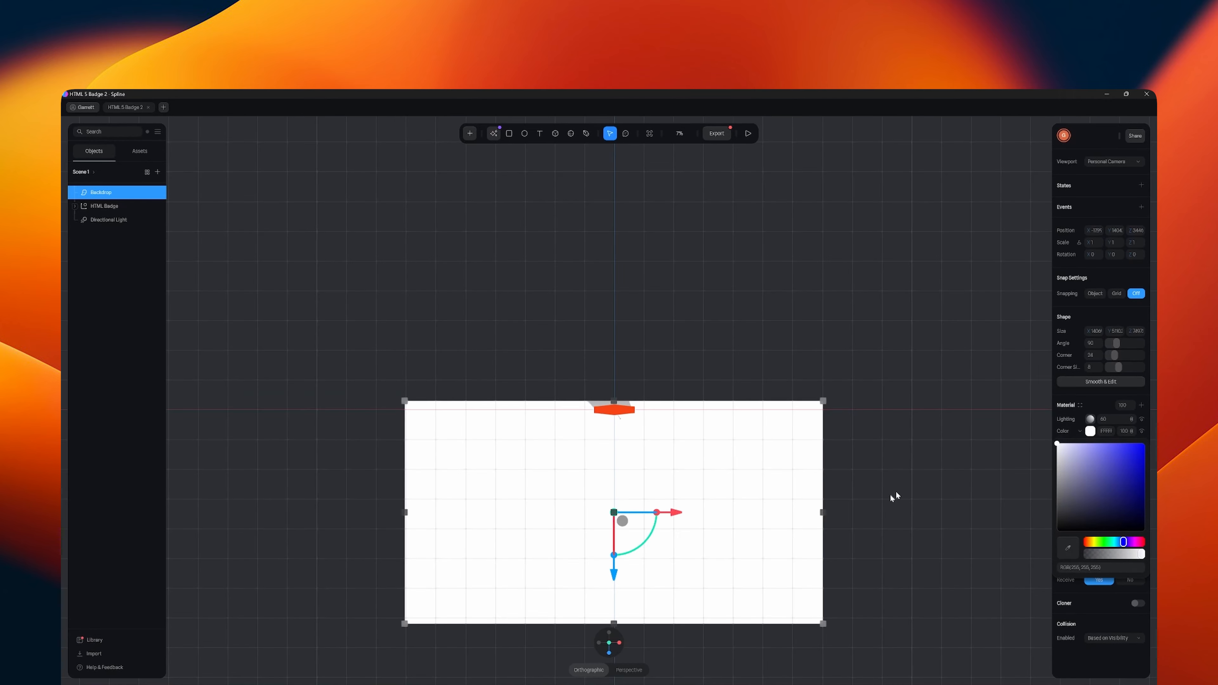
click(609, 653)
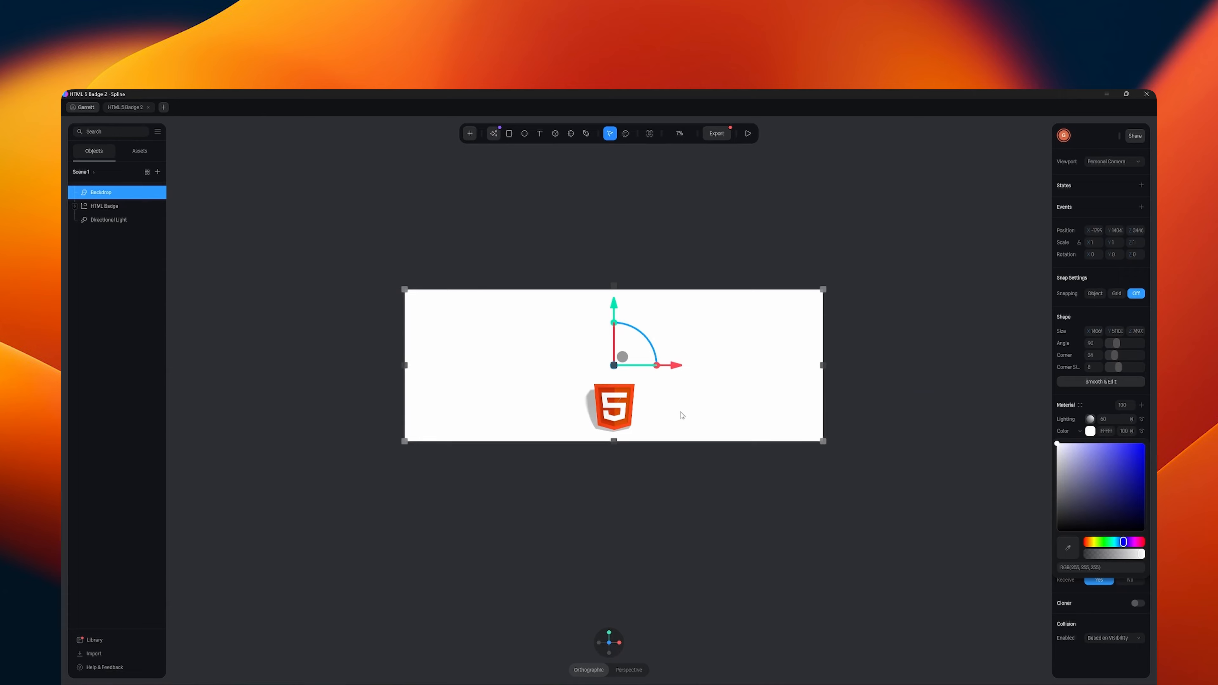
click(682, 415)
- Move the backdrop back along the Z axis behind the badge and extend its floor forward, working from the top view
click(609, 634)
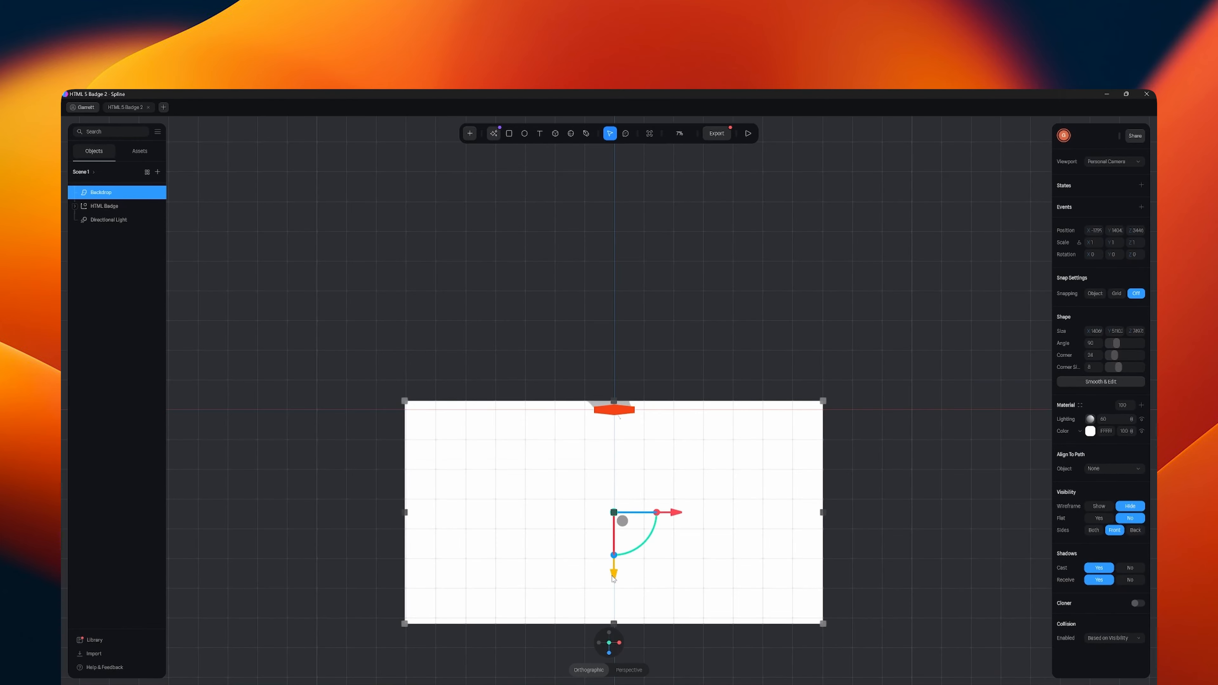
drag(613, 578, 624, 494)
drag(616, 541, 615, 586)
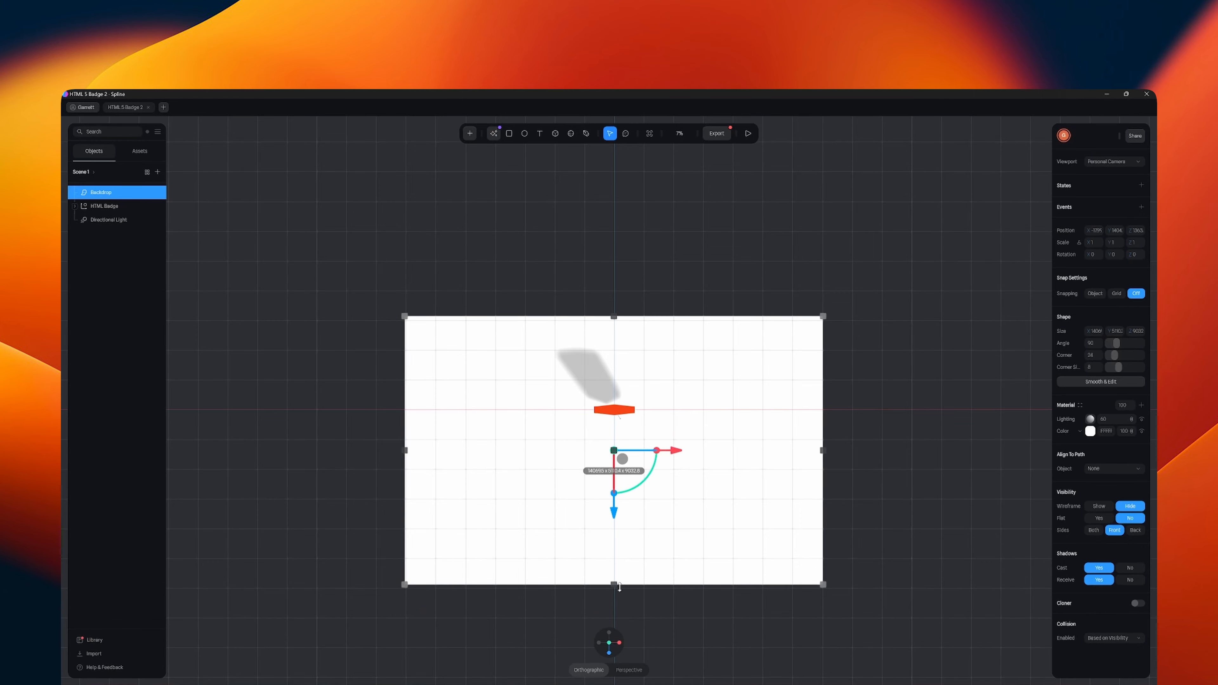
click(609, 653)
click(609, 655)
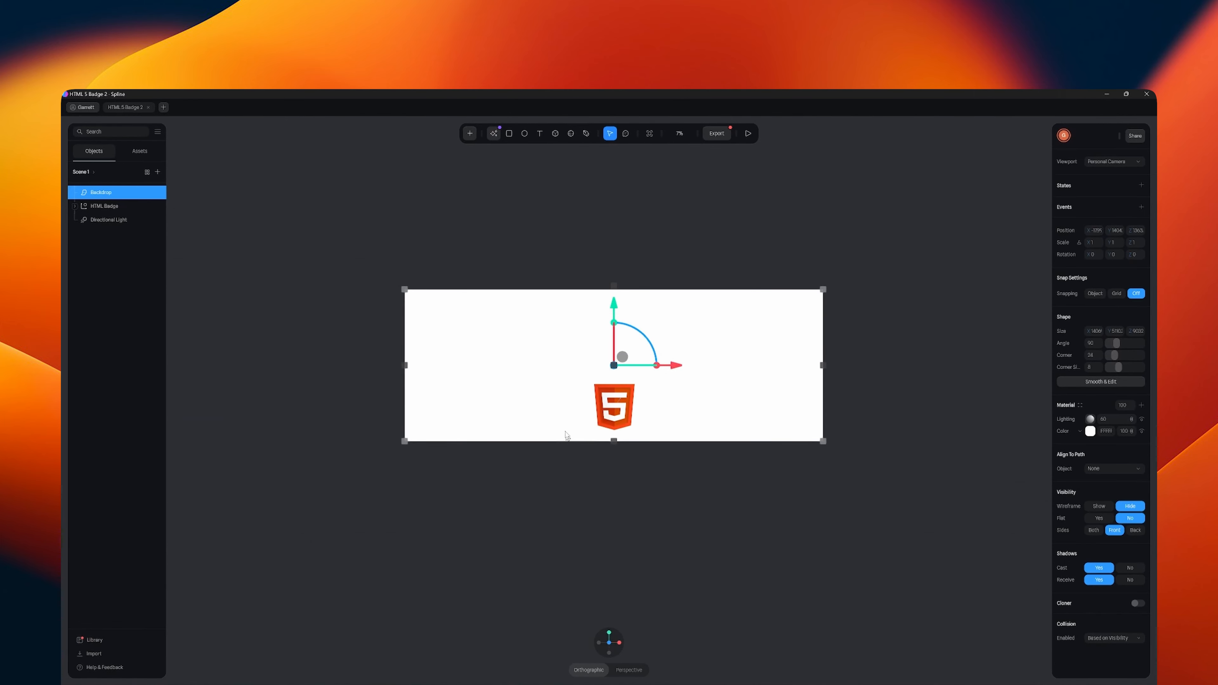
- Add a camera to the scene and set the viewport to that Camera
click(470, 133)
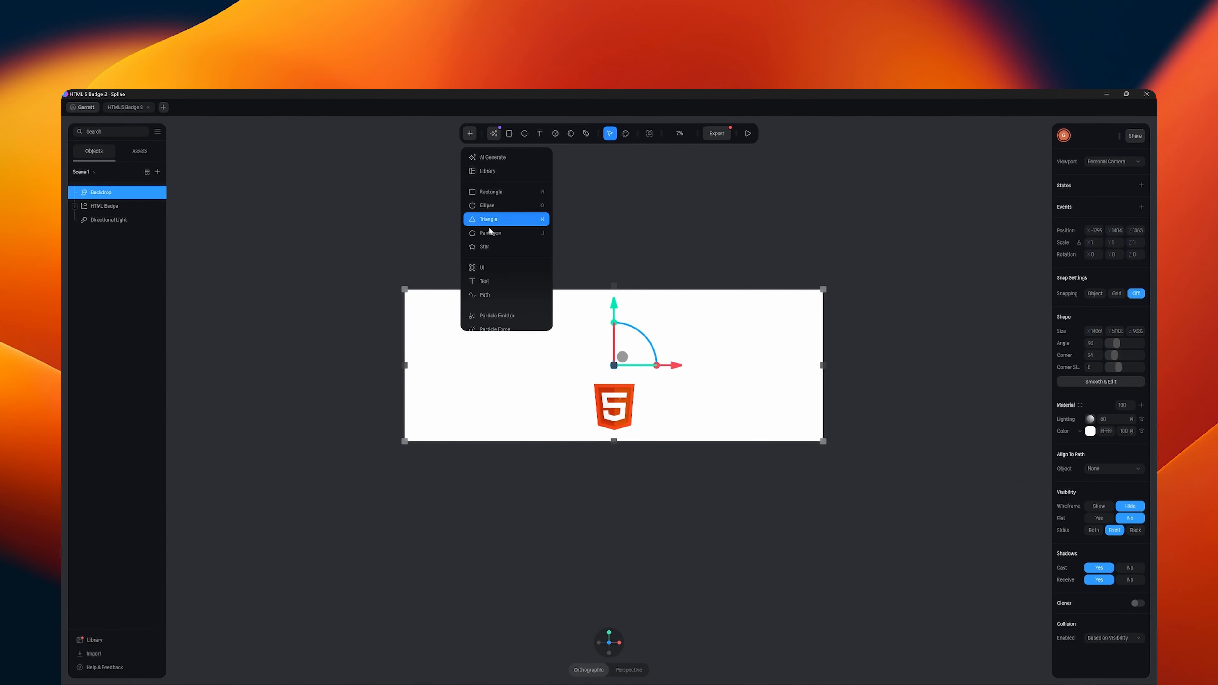
scroll(489, 239, down, 2)
click(492, 279)
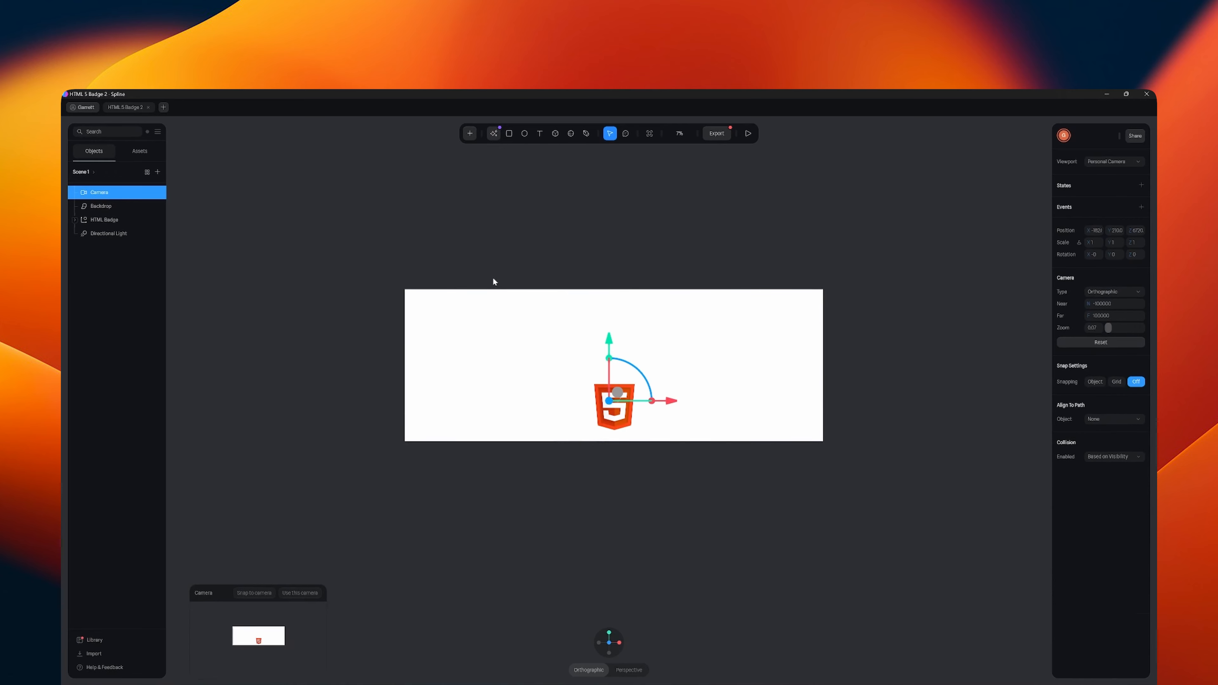
click(1113, 162)
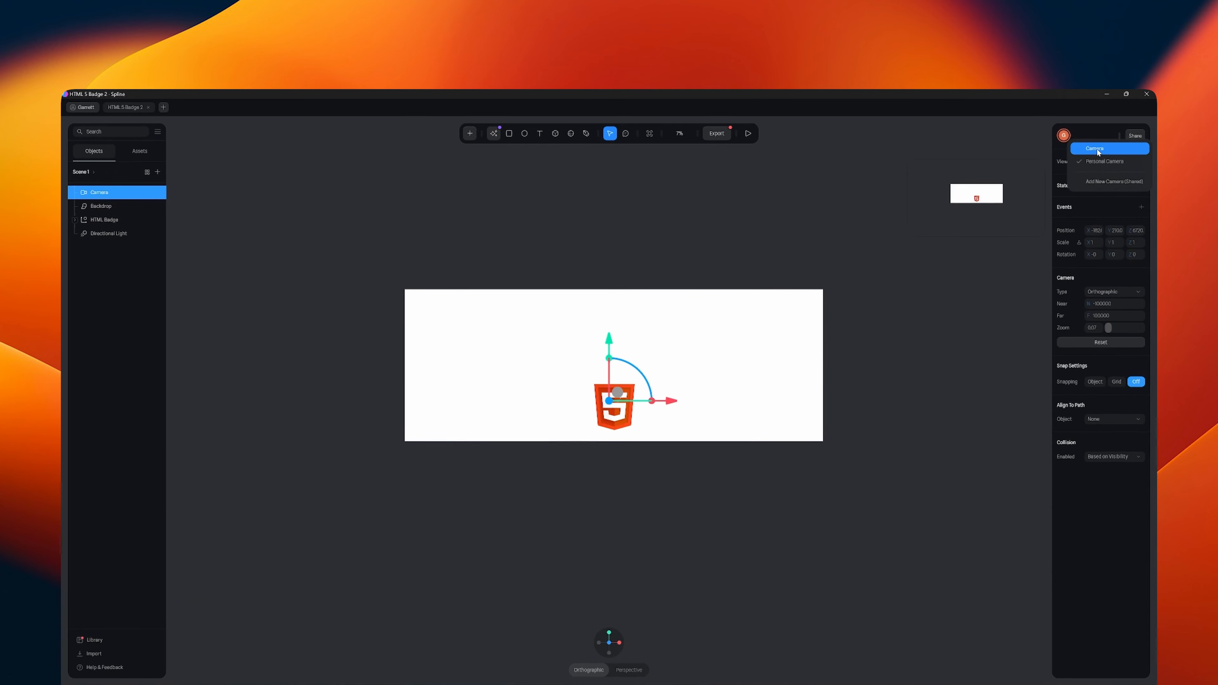
click(1104, 179)
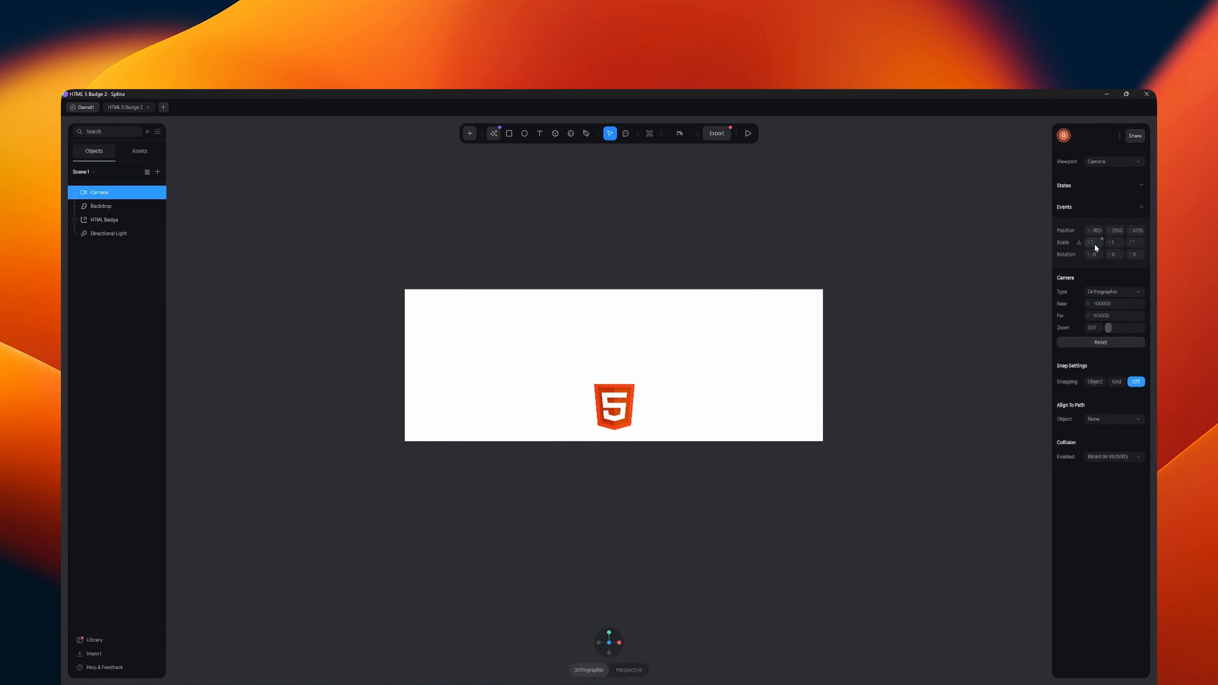
- Set the camera's X scale to 30
key(Tab)
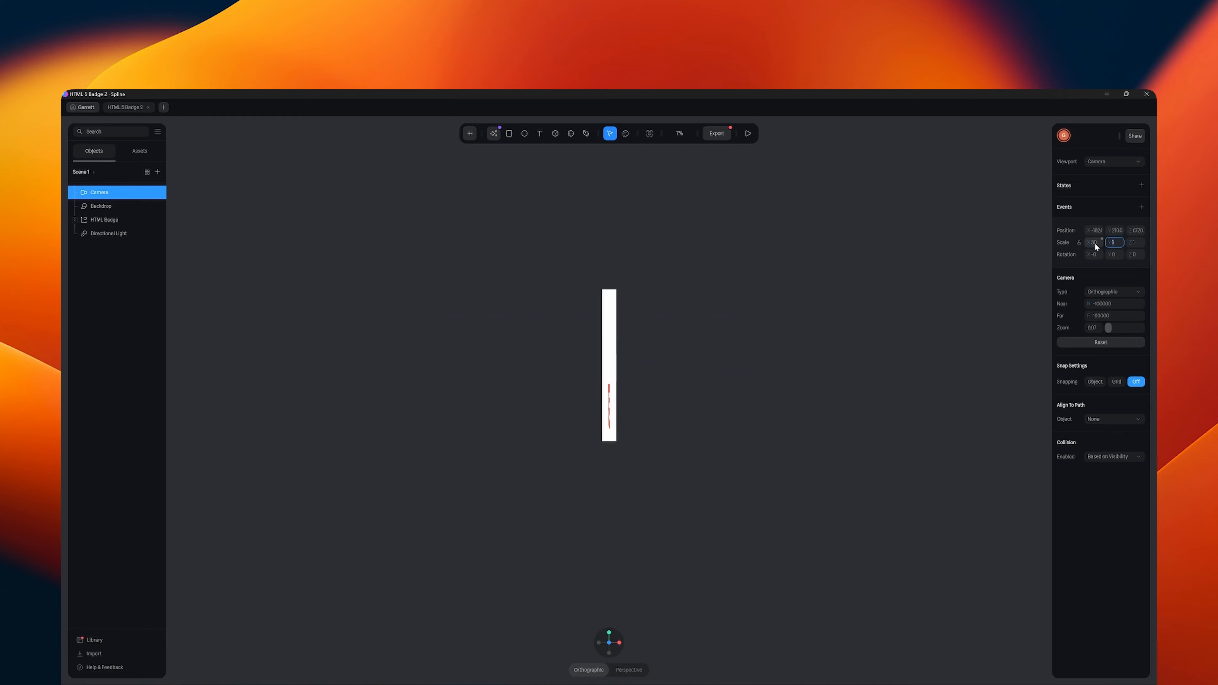